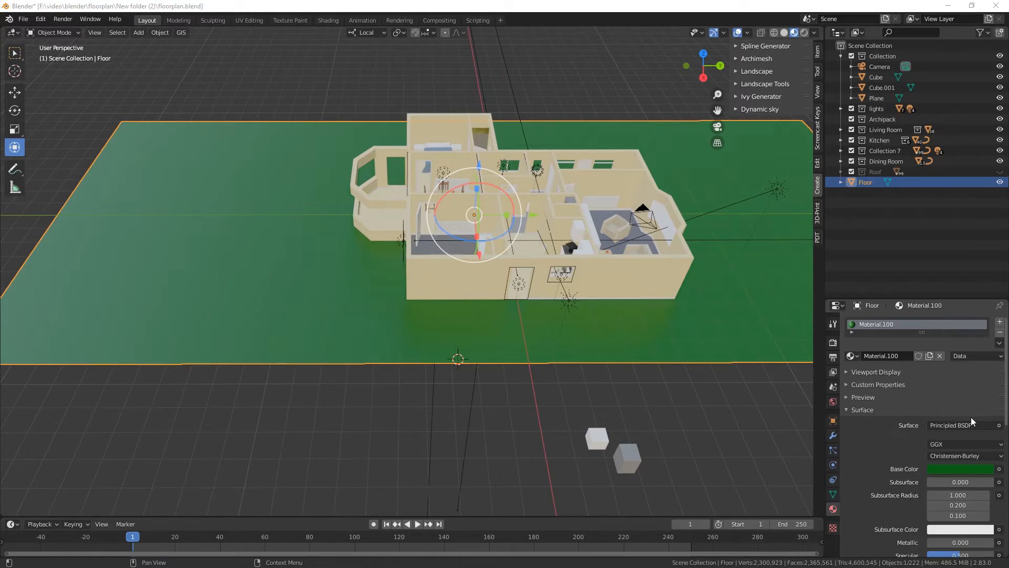
# Look over the green ground plane and the house from several angles and distances
pyautogui.moveTo(626, 382); pyautogui.dragTo(590, 370, button='middle')
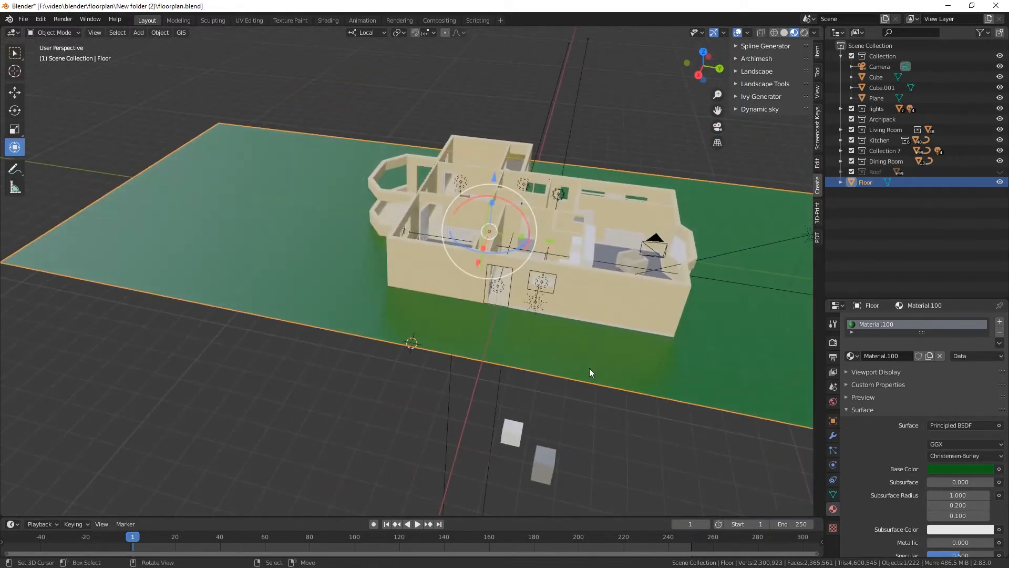
pyautogui.scroll(-5, 513, 374)
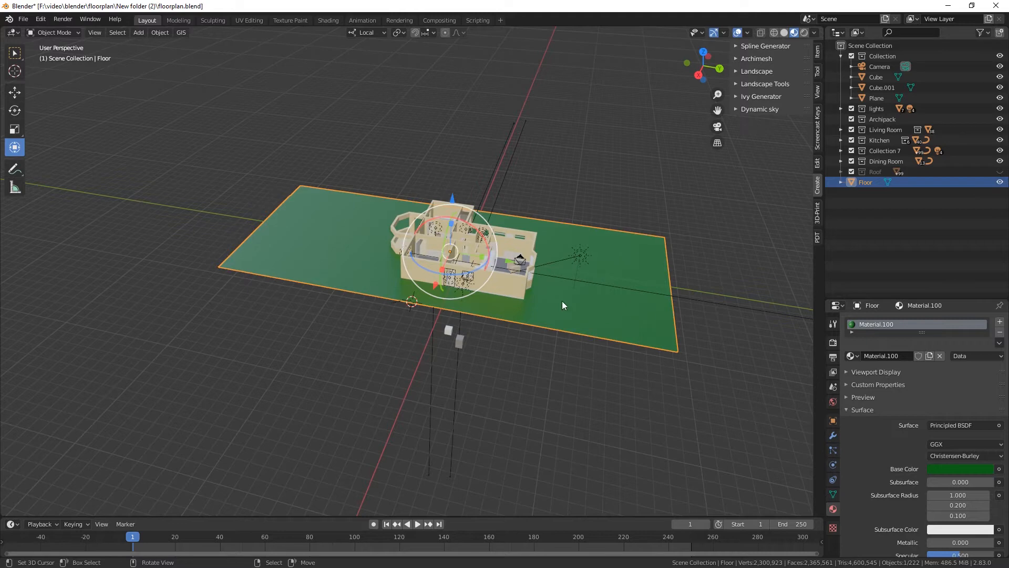
pyautogui.moveTo(602, 376); pyautogui.dragTo(653, 394, button='middle')
pyautogui.scroll(5, 405, 367)
pyautogui.moveTo(406, 367); pyautogui.dragTo(444, 405, button='middle')
# In Edit Mode, add a loop cut across the Floor's lawn section and slide it close to the house's bay, then clear the selection
pyautogui.press('Tab')
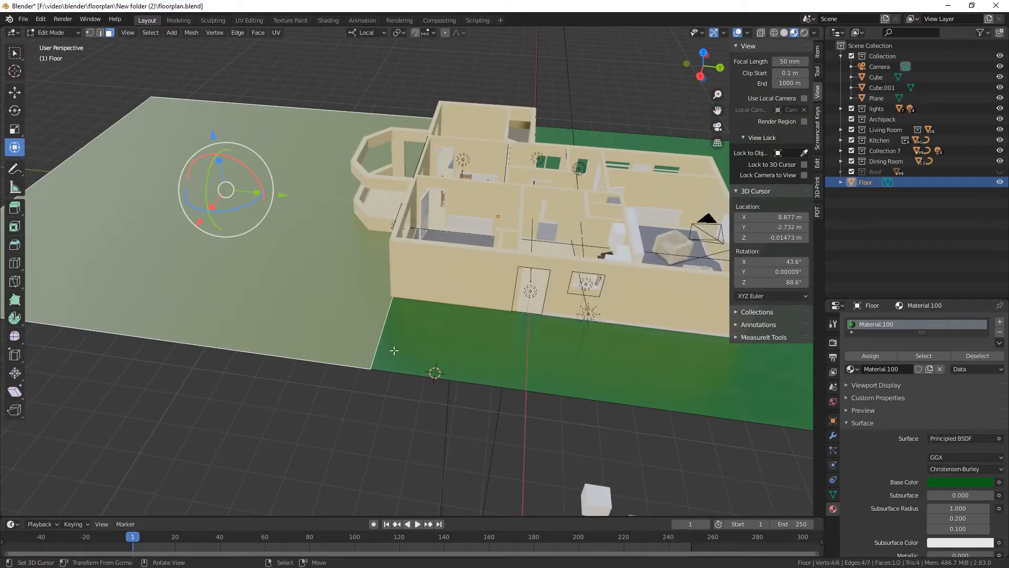
pyautogui.moveTo(395, 350); pyautogui.dragTo(414, 346, button='middle')
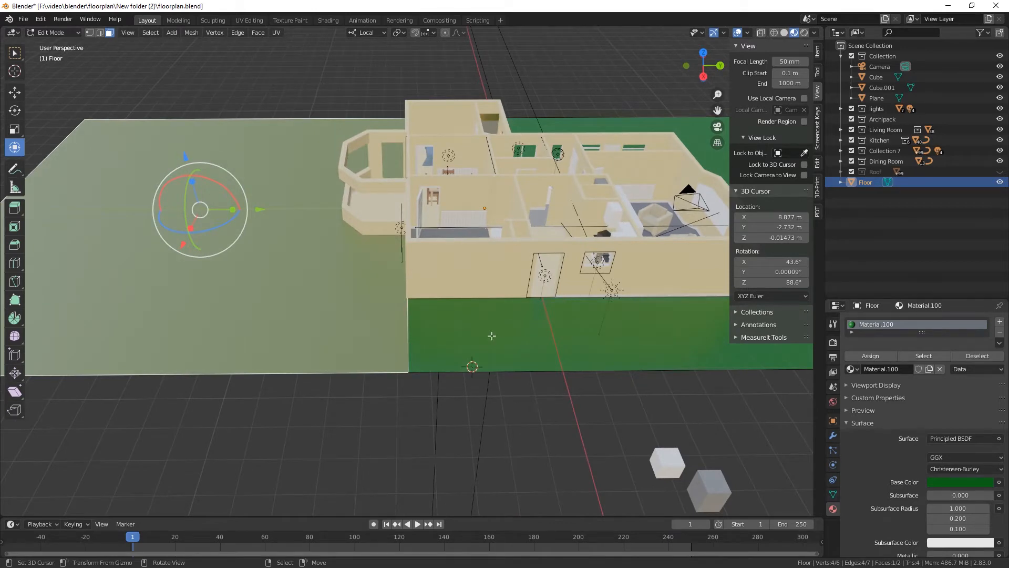
pyautogui.moveTo(359, 363); pyautogui.dragTo(493, 345, button='middle')
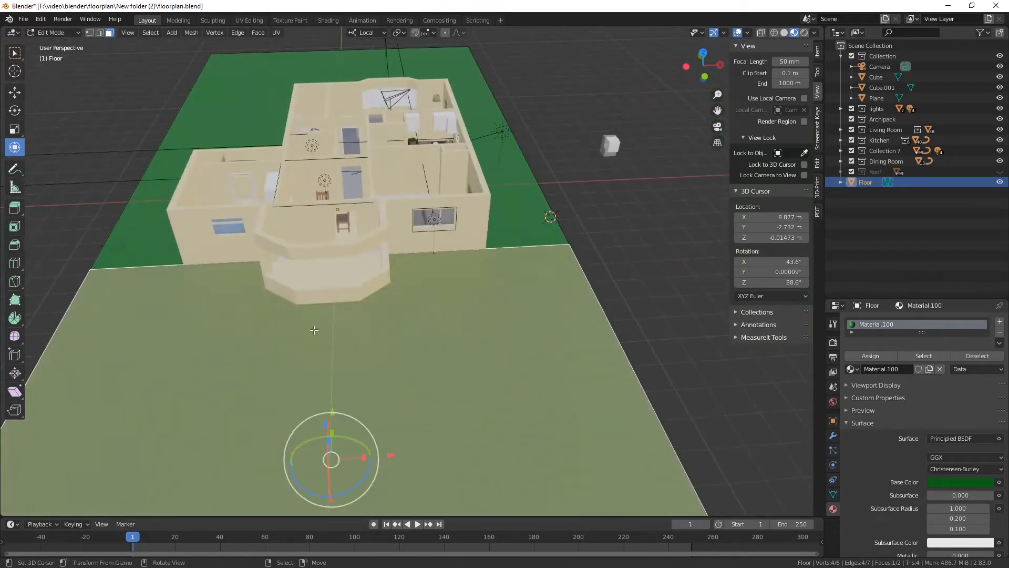
pyautogui.moveTo(281, 328); pyautogui.dragTo(388, 312, button='middle')
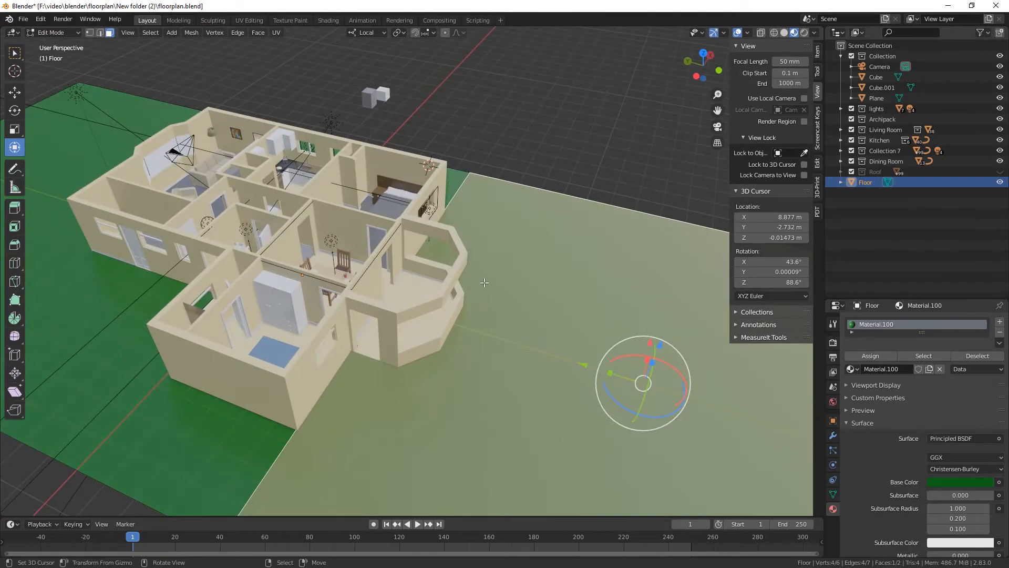
pyautogui.moveTo(484, 282); pyautogui.dragTo(352, 312, button='middle')
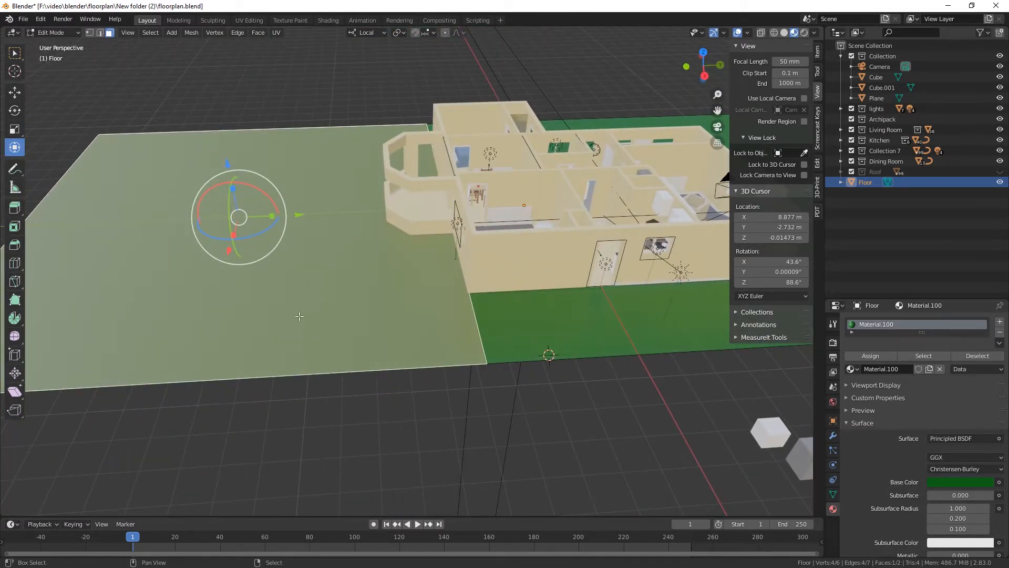
pyautogui.click(817, 125)
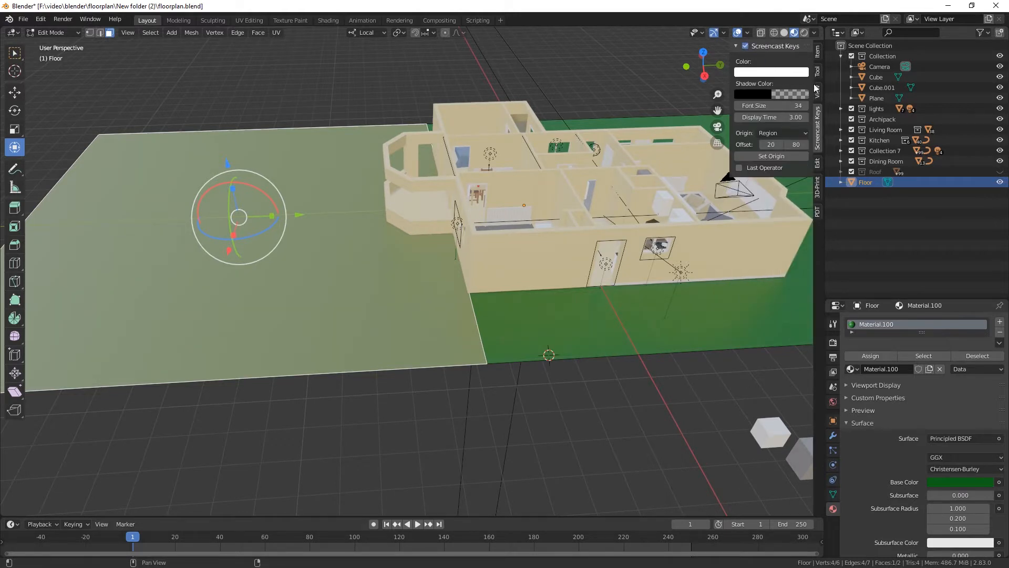
pyautogui.click(816, 52)
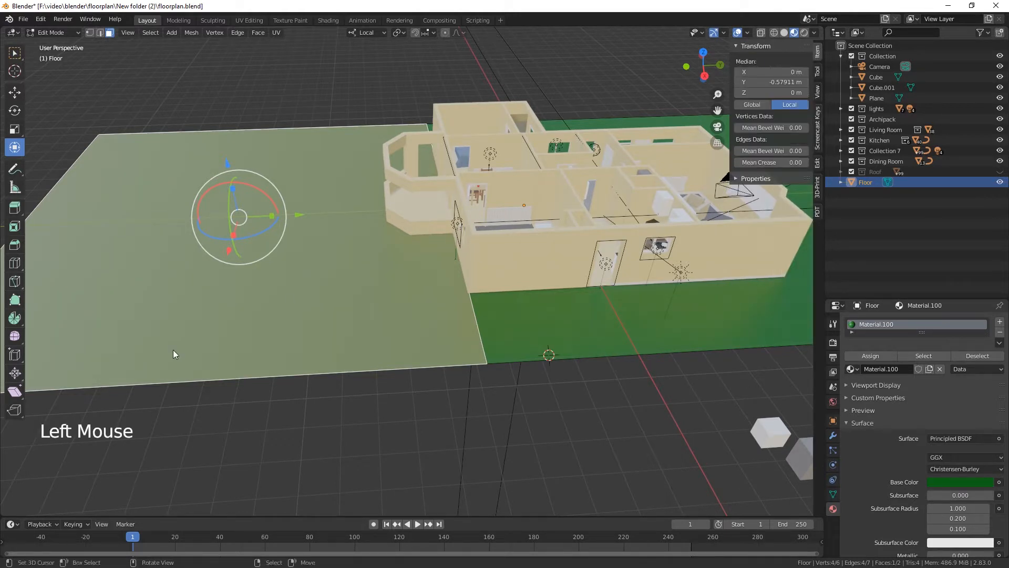
pyautogui.hotkey('ctrl', 'r')
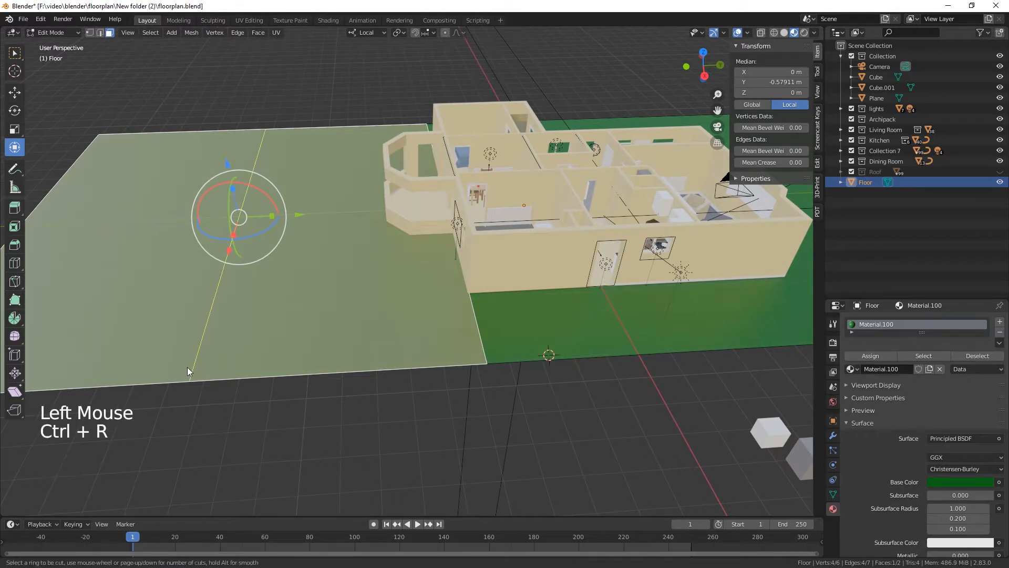
pyautogui.click(188, 367)
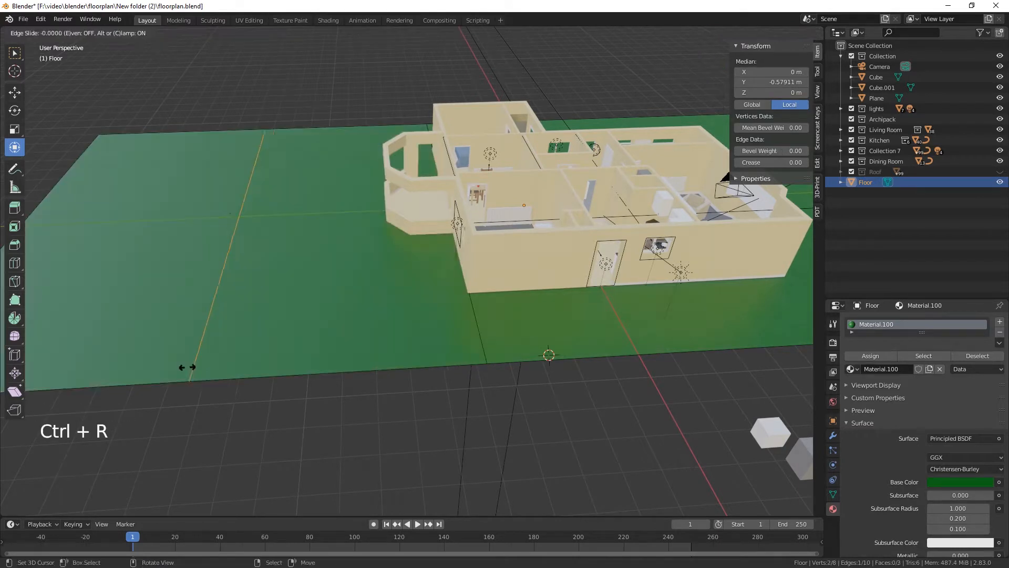
pyautogui.click(315, 367)
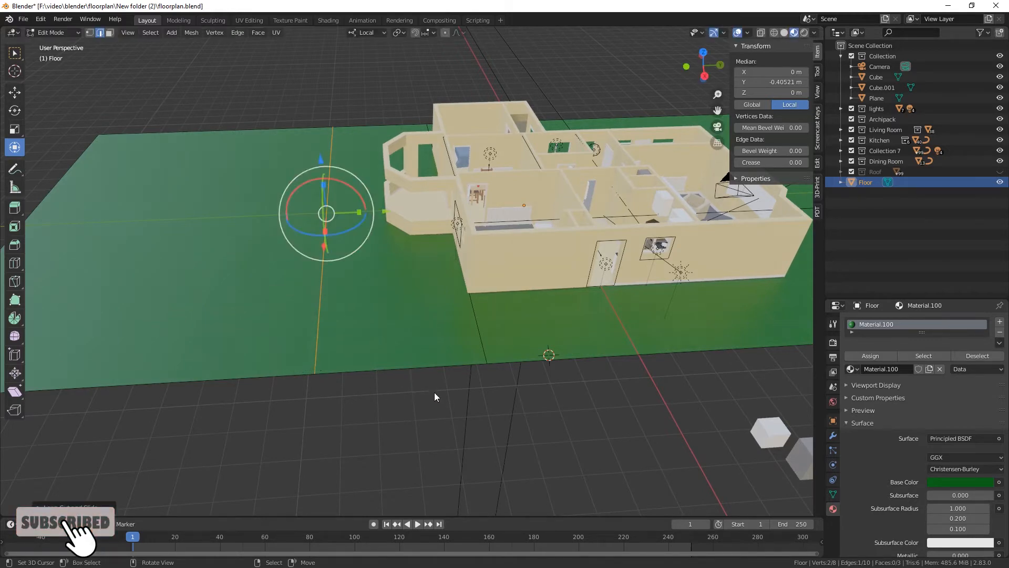
pyautogui.moveTo(434, 392); pyautogui.dragTo(506, 285, button='middle')
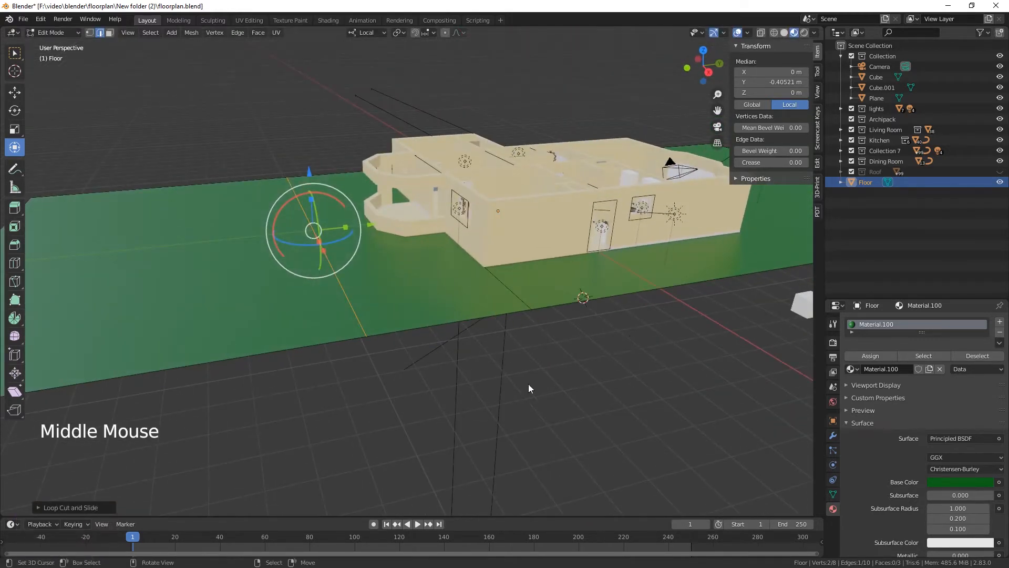
pyautogui.moveTo(528, 385); pyautogui.dragTo(358, 260, button='middle')
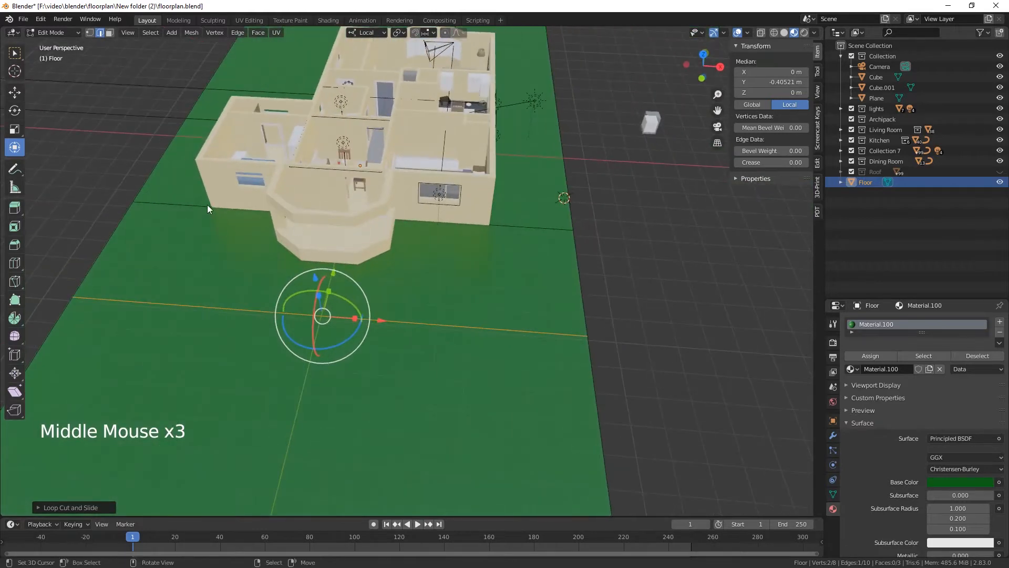
pyautogui.moveTo(239, 299); pyautogui.dragTo(336, 386, button='middle')
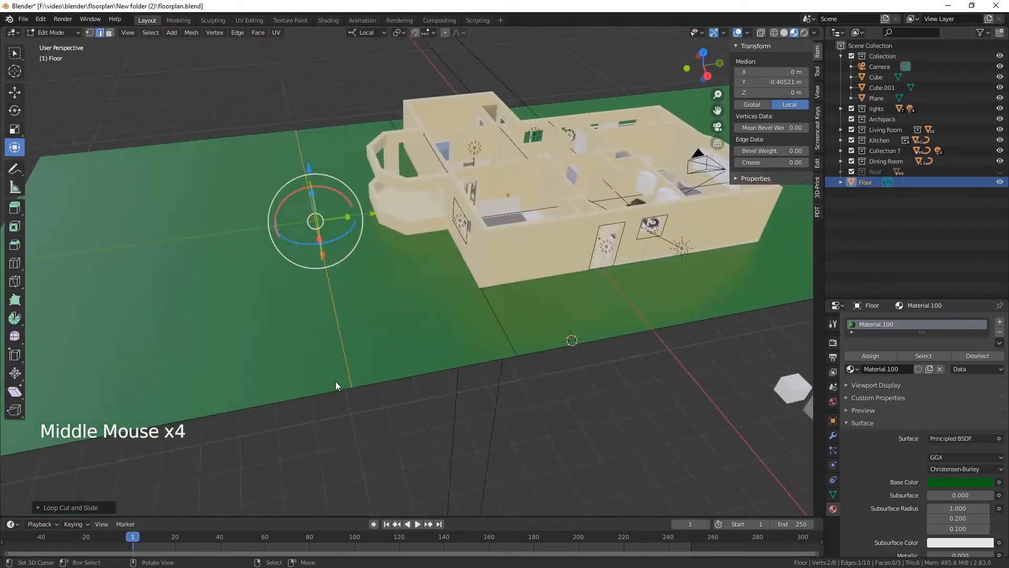
pyautogui.rightClick(409, 298)
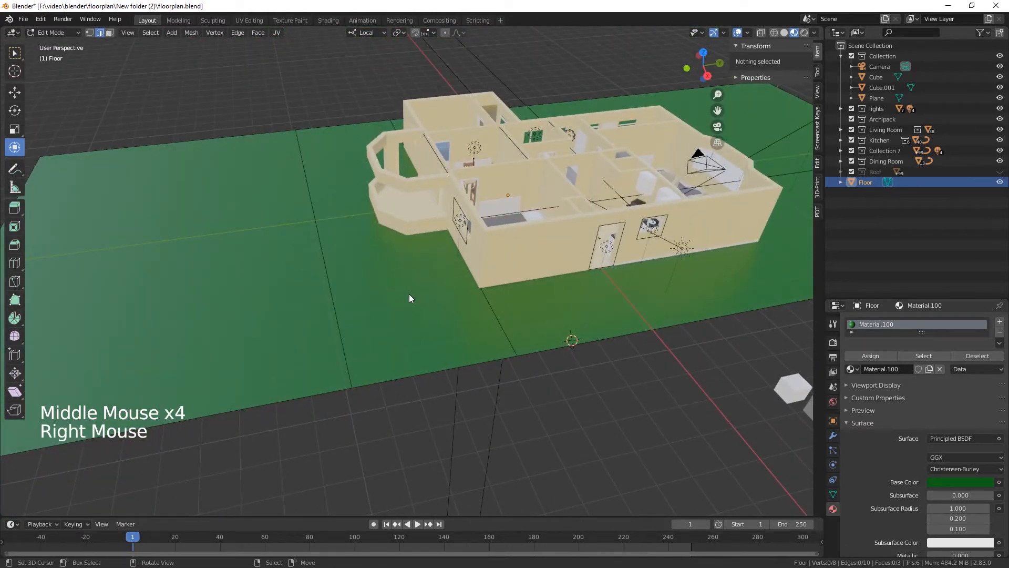
# Assign a new material with a grey base color, value about 0.72, to the floor face between the loop cut and the house
pyautogui.press('Tab')
pyautogui.press('Tab')
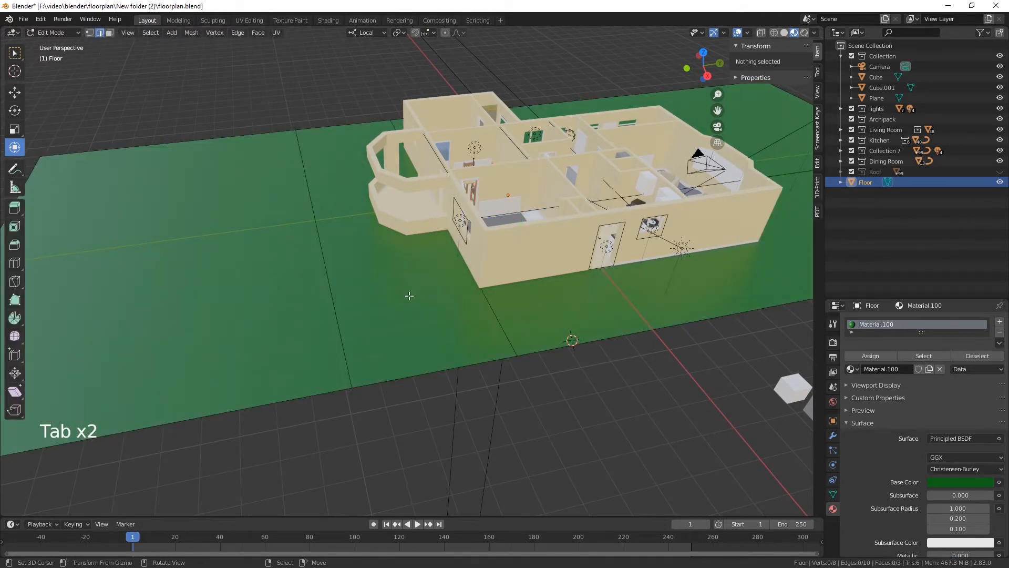
pyautogui.press('3')
pyautogui.rightClick(408, 296)
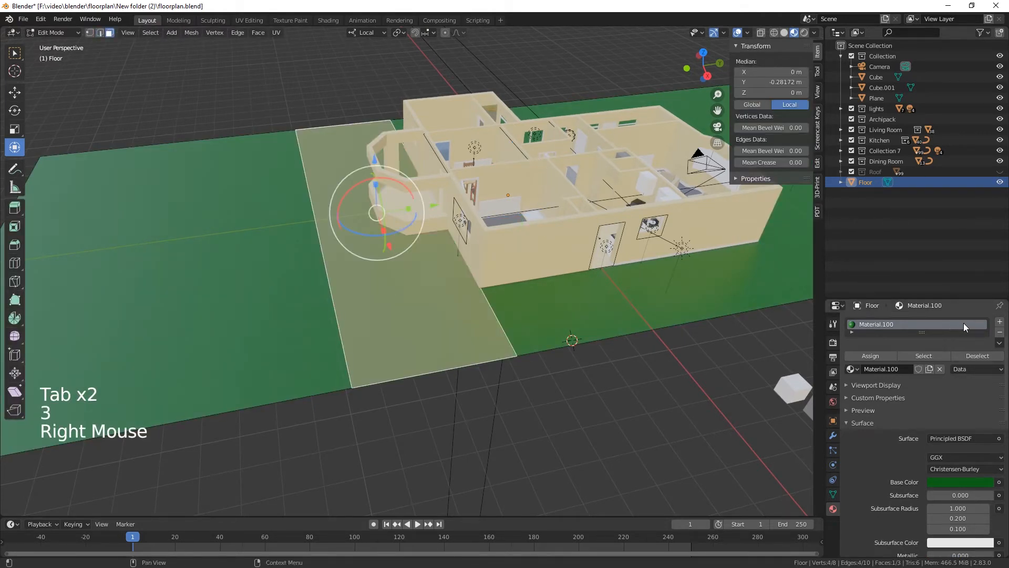
pyautogui.click(1000, 321)
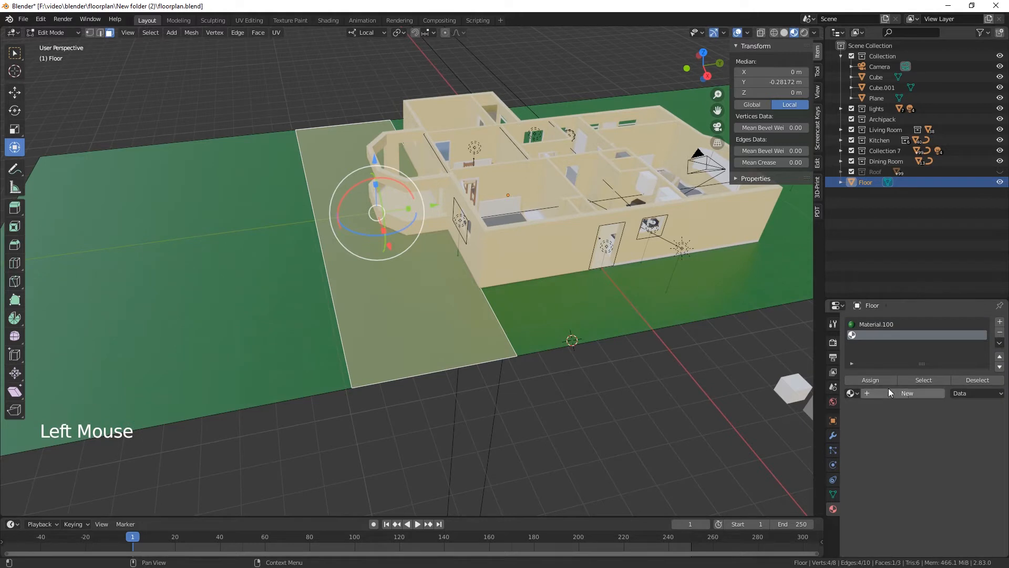
pyautogui.click(901, 392)
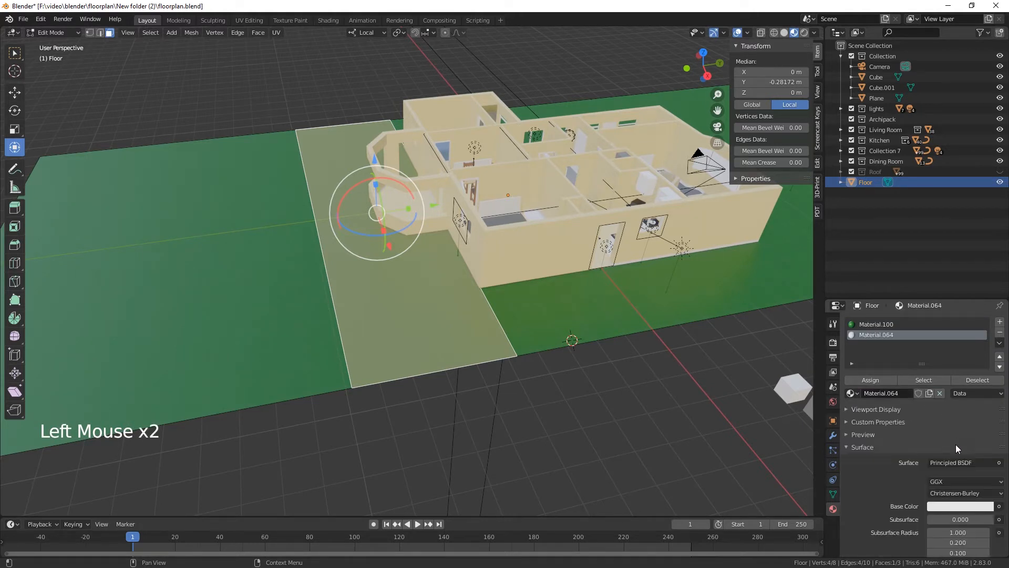
pyautogui.click(954, 506)
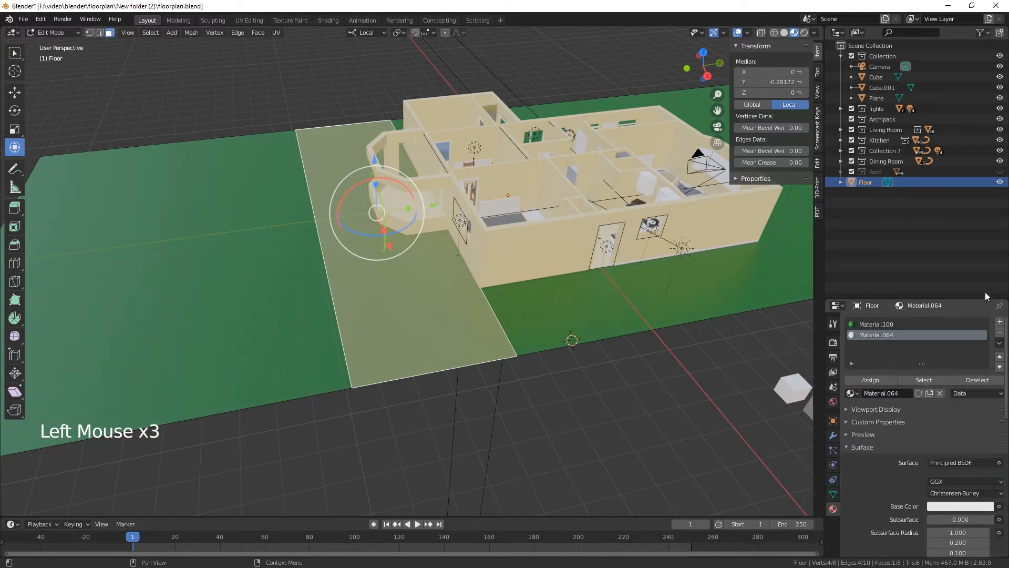
pyautogui.click(967, 508)
pyautogui.click(986, 376)
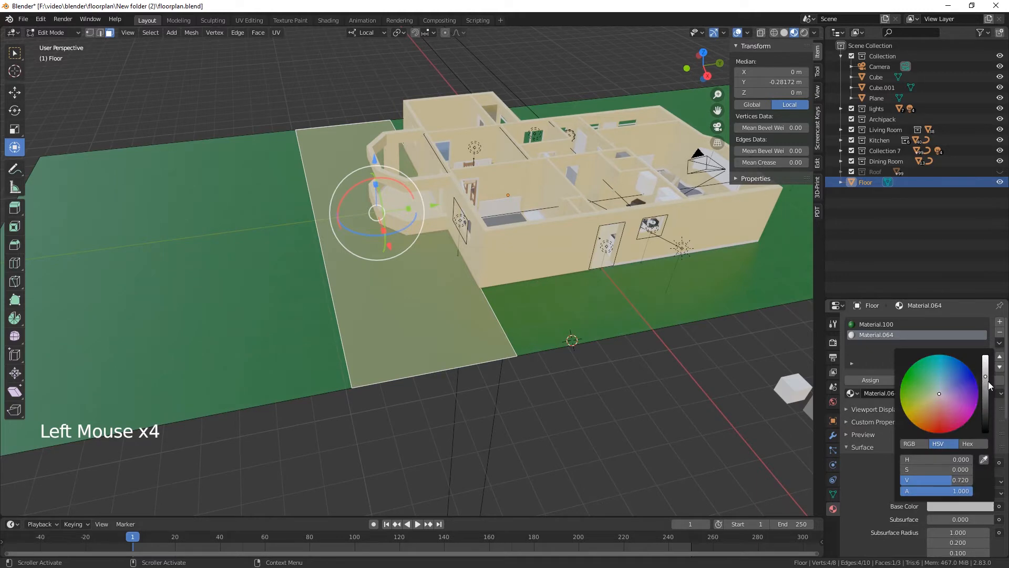
pyautogui.click(879, 381)
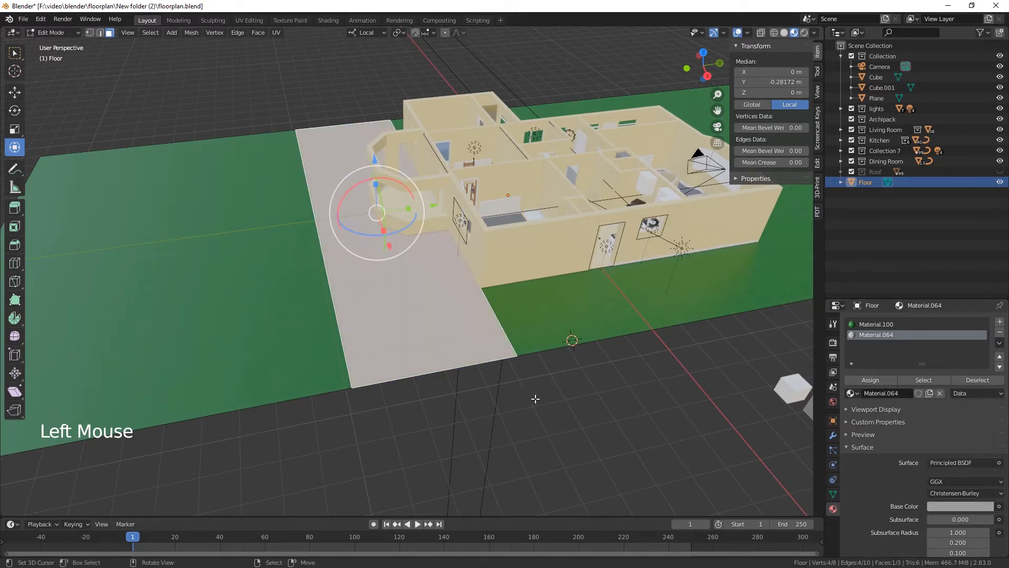
# Return the Floor to Object Mode and open the Append file browser
pyautogui.moveTo(574, 426); pyautogui.dragTo(468, 215, button='middle')
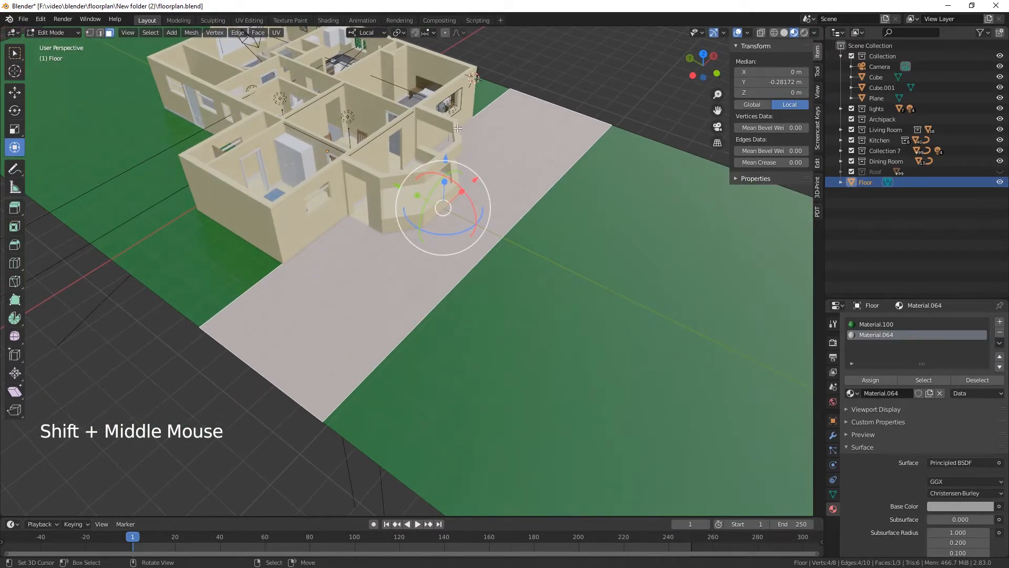
pyautogui.moveTo(602, 283); pyautogui.dragTo(526, 328, button='middle')
pyautogui.scroll(-2, 526, 329)
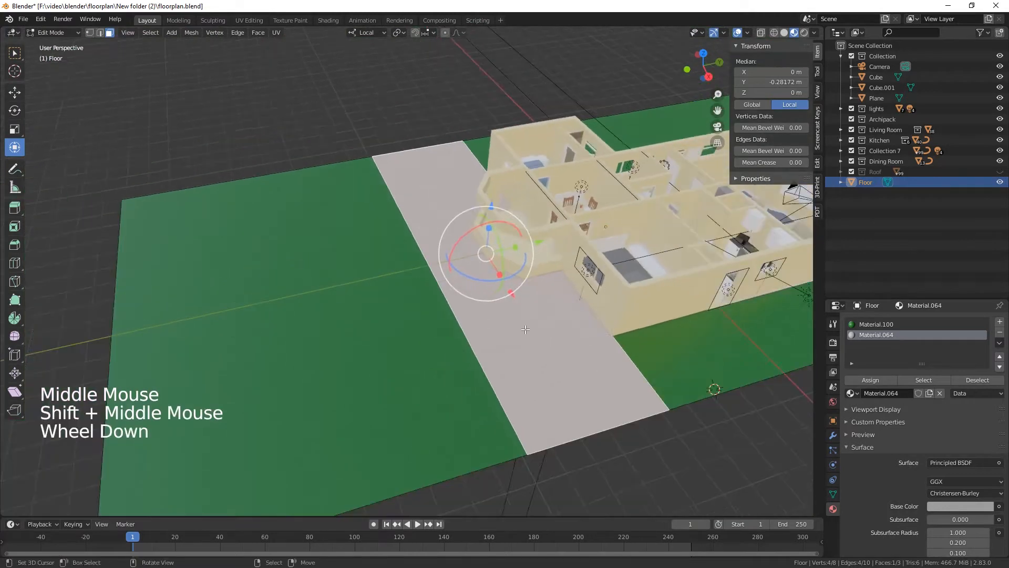
pyautogui.click(24, 21)
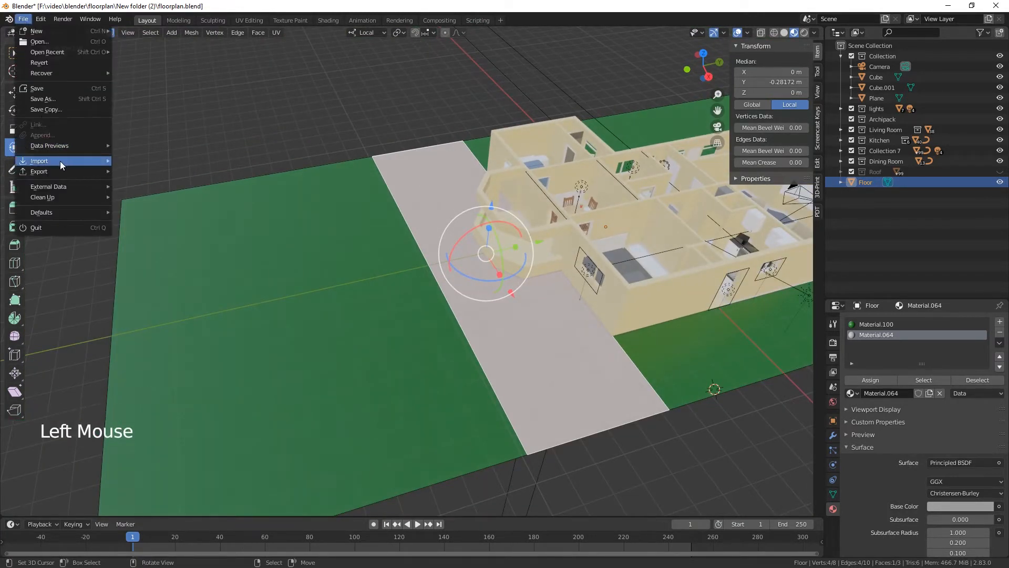
pyautogui.moveTo(60, 161)
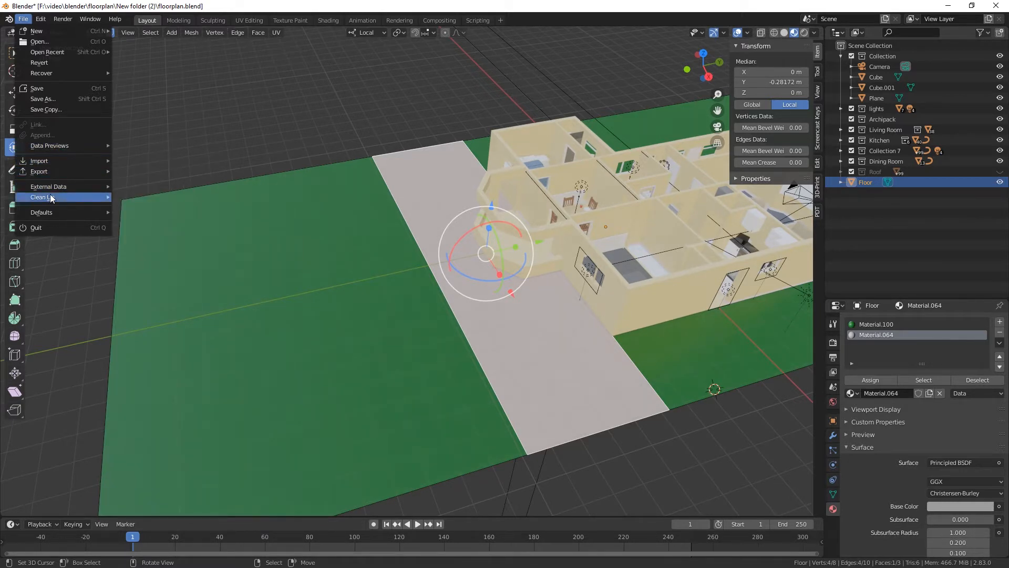
pyautogui.press('Tab')
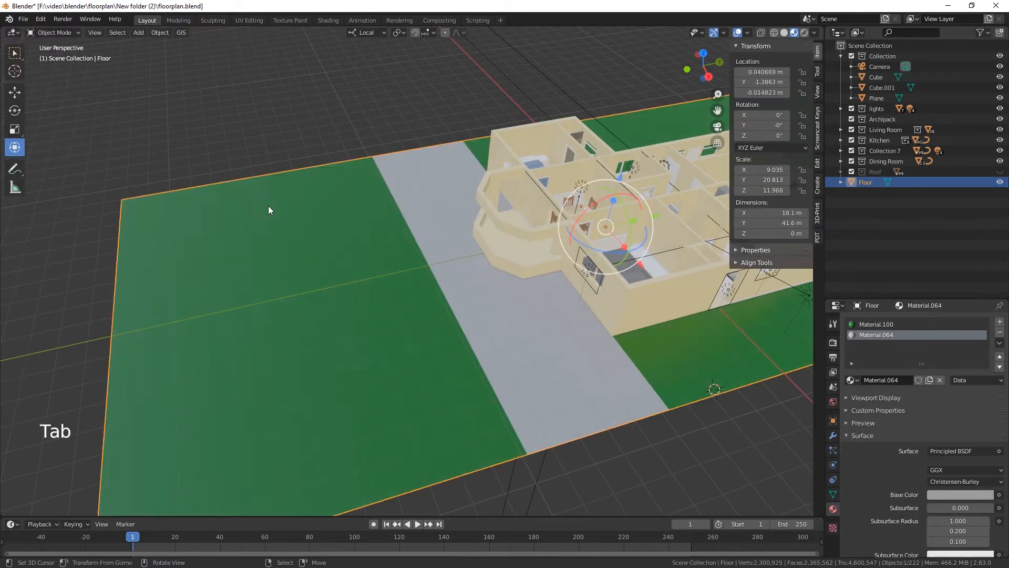
pyautogui.click(23, 19)
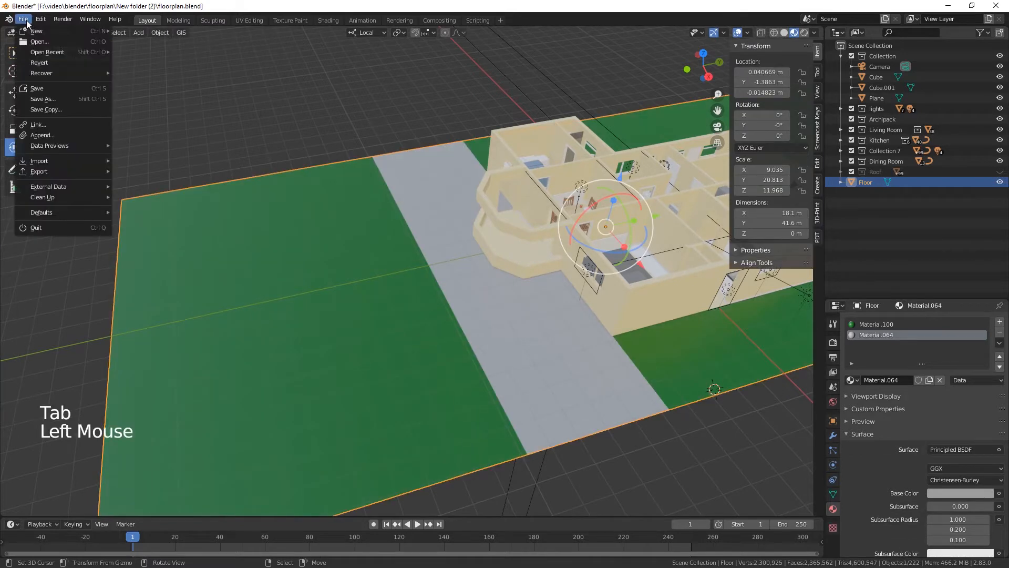
pyautogui.click(61, 136)
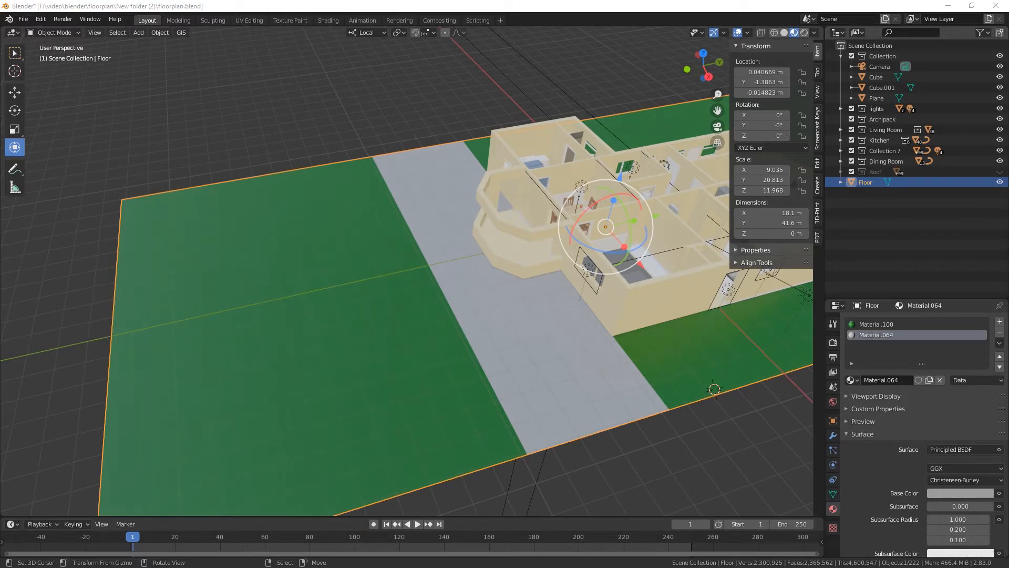
# Create a new collection at the scene's top level, name it "Shjed", and make it active
pyautogui.click(862, 198)
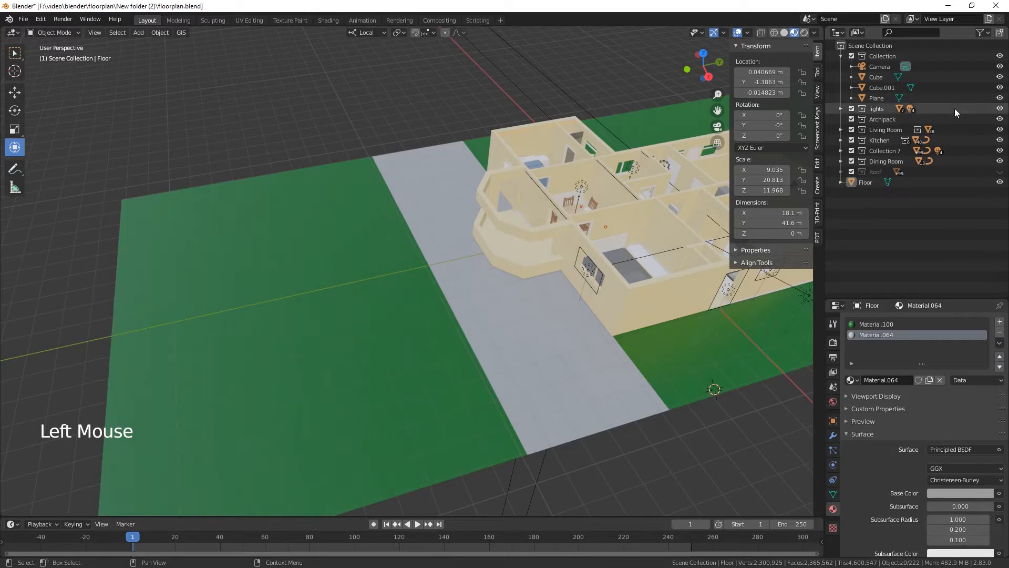
pyautogui.click(999, 32)
pyautogui.click(876, 182)
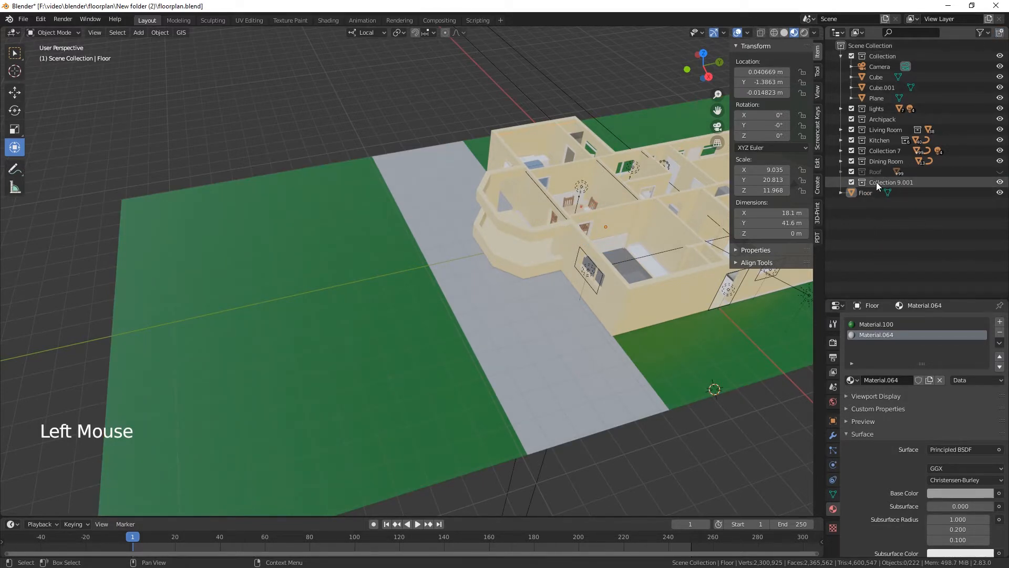
pyautogui.doubleClick(874, 182)
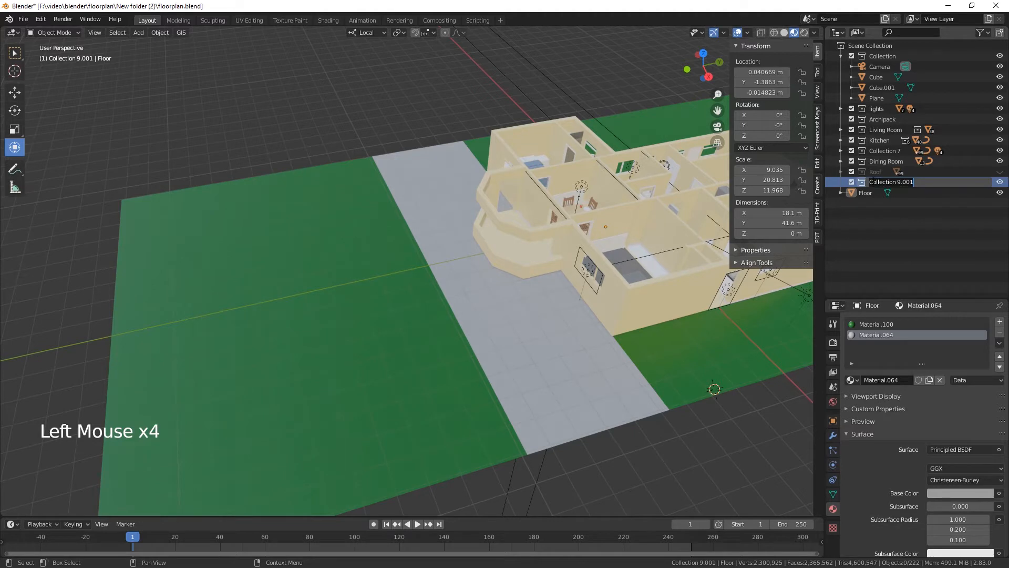
pyautogui.write('Shed')
pyautogui.press('Return')
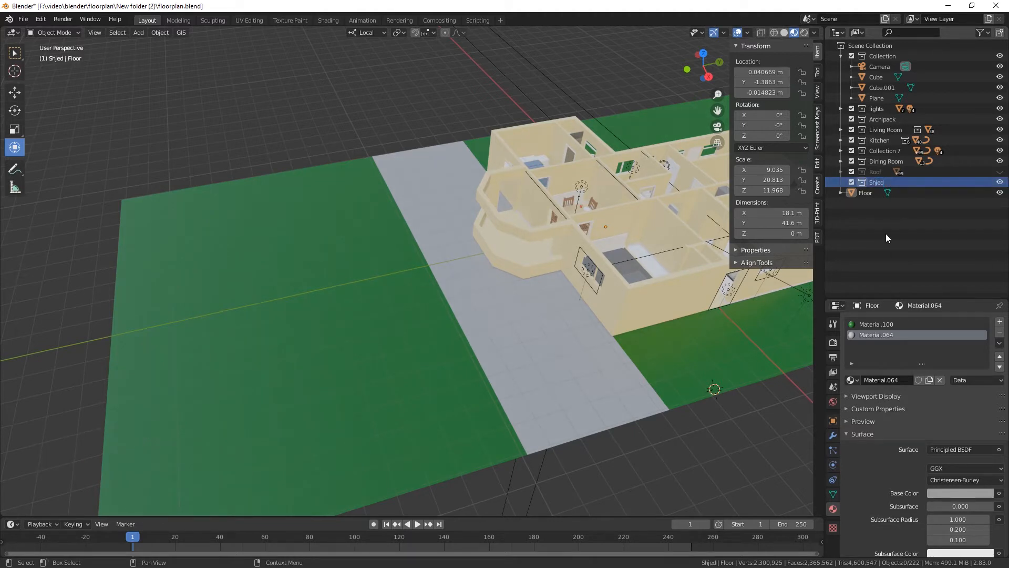
pyautogui.click(863, 184)
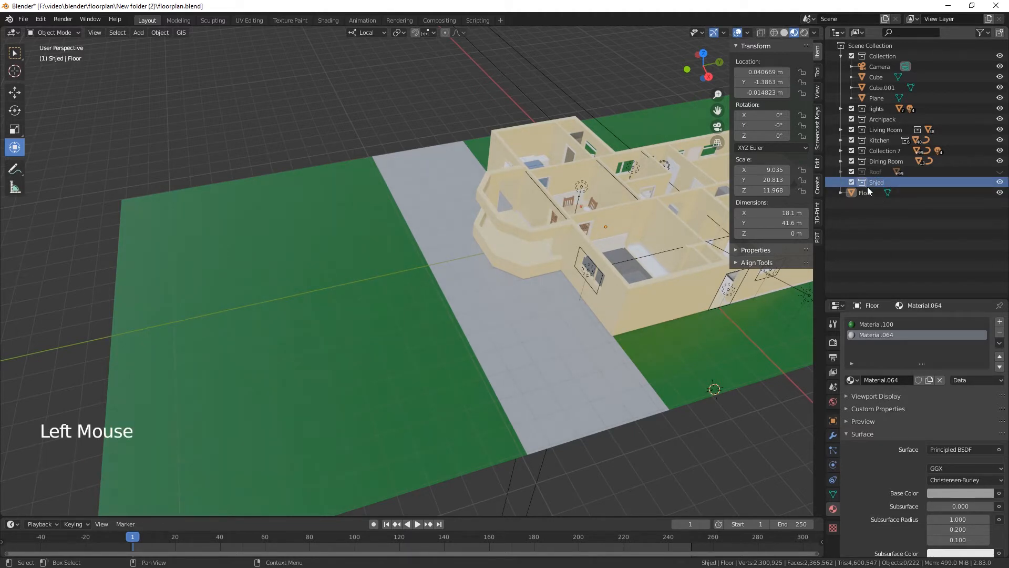
# Paste the copied shed objects into the Shjed collection and delete the large green ground plane that came with them
pyautogui.hotkey('ctrl', 'v')
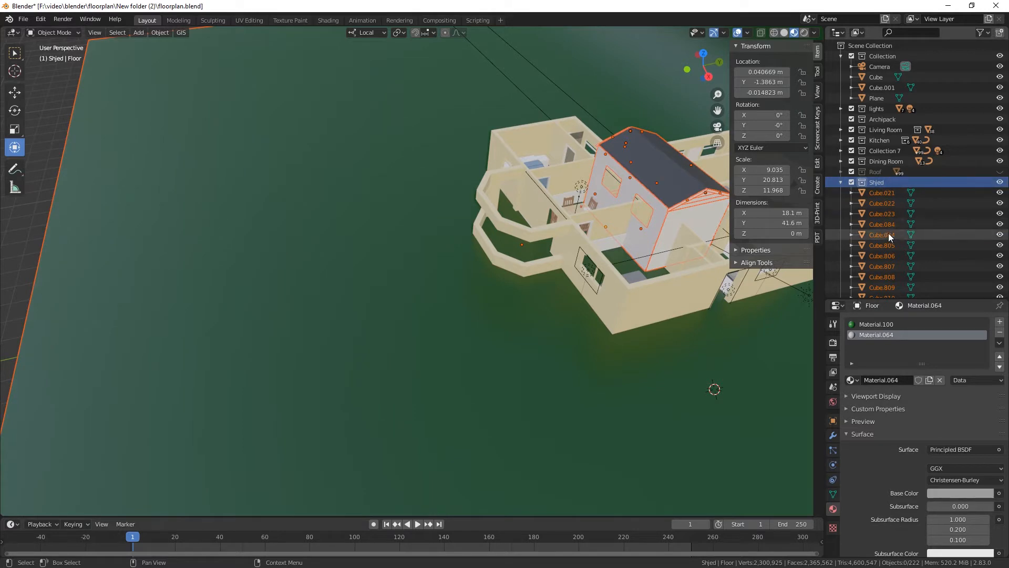
pyautogui.moveTo(695, 345); pyautogui.dragTo(525, 343, button='middle')
pyautogui.rightClick(609, 65)
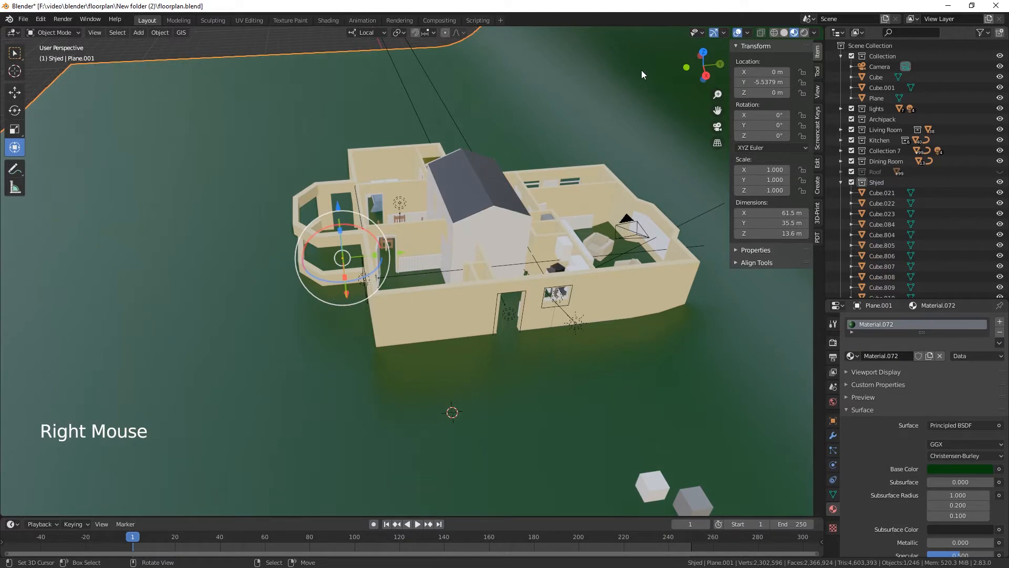
pyautogui.press('Delete')
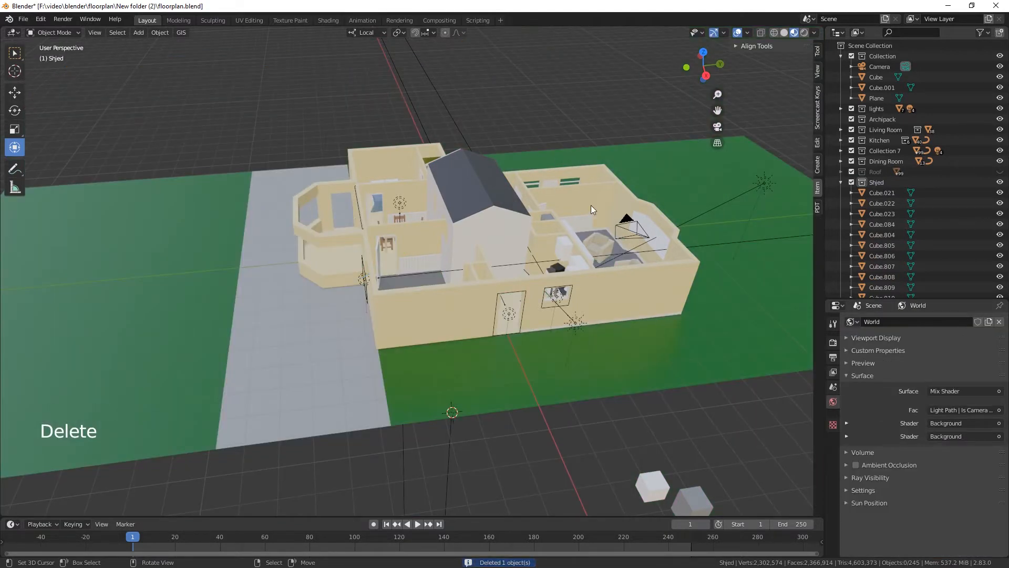
# Select all the shed parts in the Shjed collection, from Cube.021 through Sphere.015
pyautogui.click(883, 182)
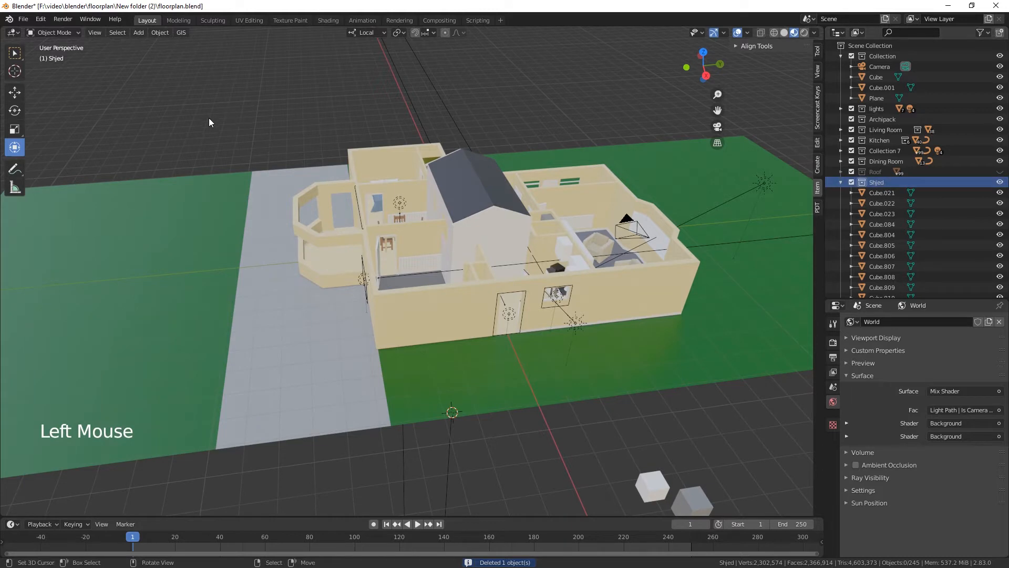
pyautogui.click(883, 193)
pyautogui.scroll(-6, 898, 236)
pyautogui.scroll(-6, 903, 250)
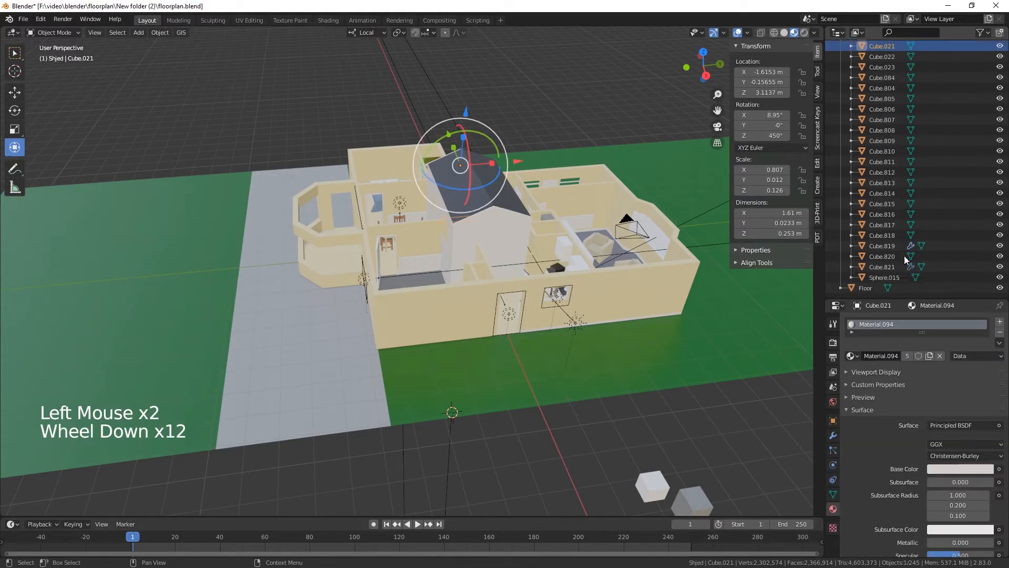
pyautogui.keyDown('shift'); pyautogui.click(888, 277); pyautogui.keyUp('shift')
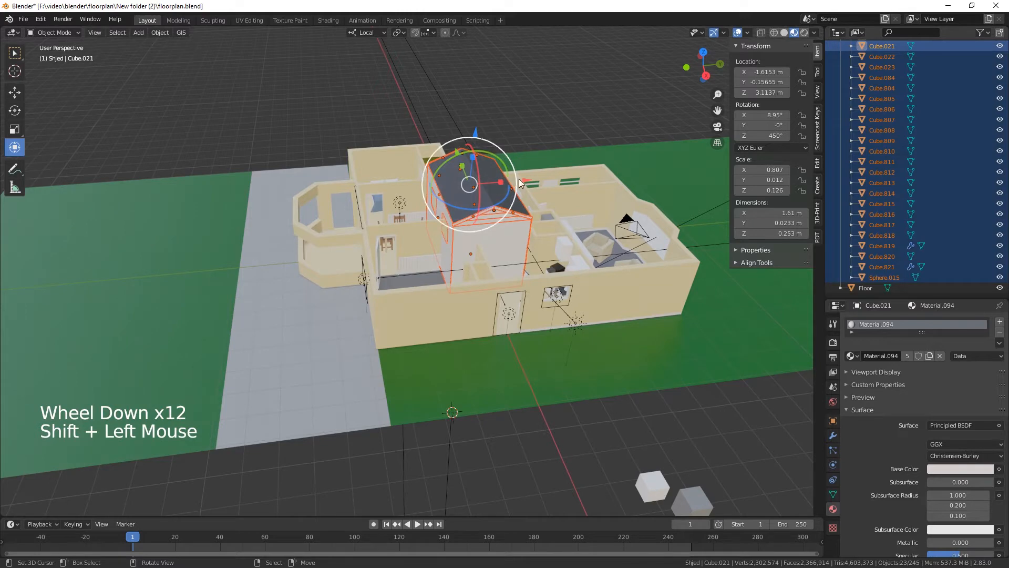
# Undo the shed's move in Local orientation, switch to Global, and move the shed about 12 m along negative Y onto the lawn
pyautogui.moveTo(518, 179); pyautogui.dragTo(421, 185)
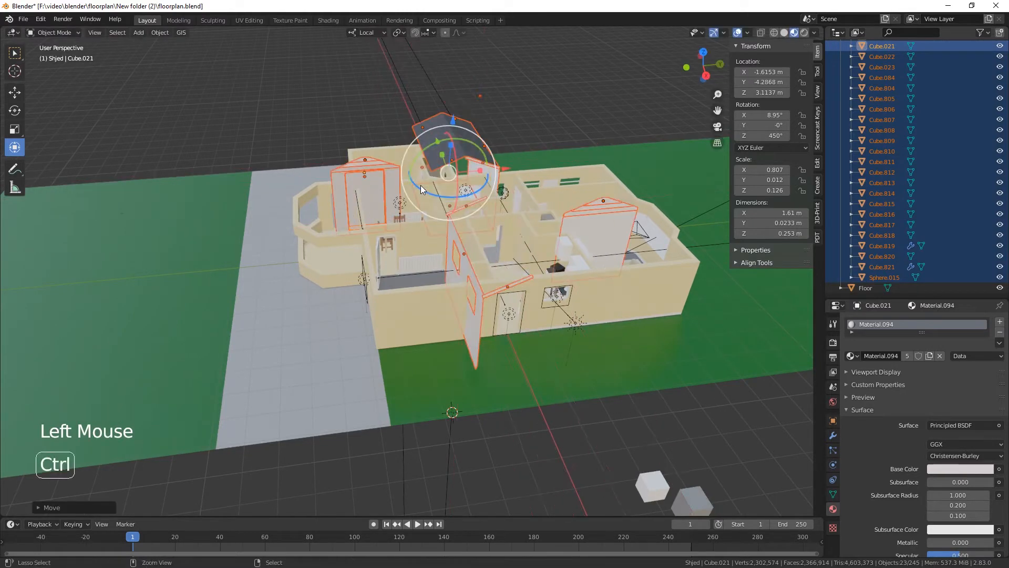
pyautogui.hotkey('ctrl', 'z')
pyautogui.click(368, 33)
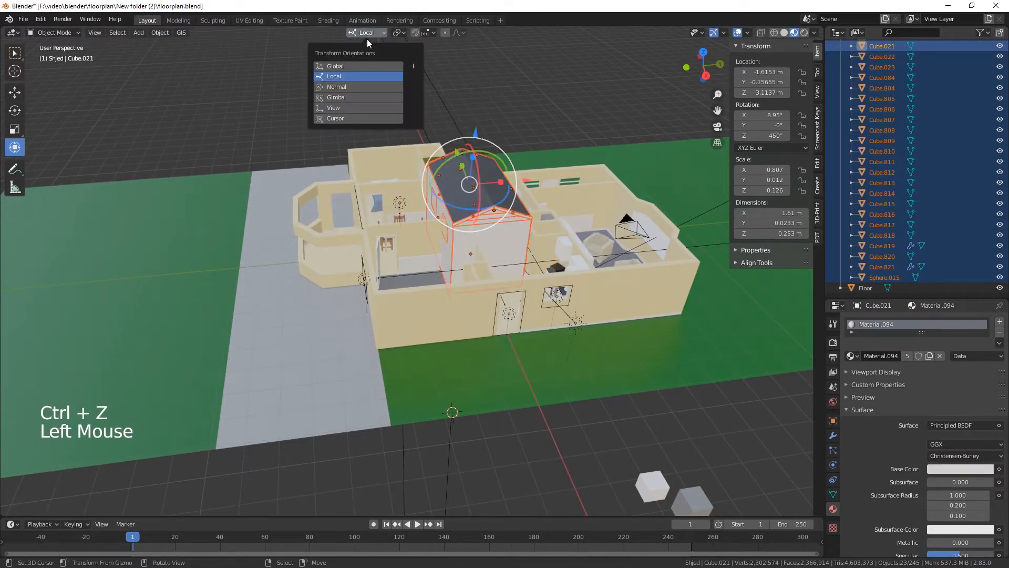
pyautogui.click(349, 65)
pyautogui.moveTo(534, 185); pyautogui.dragTo(219, 188)
pyautogui.keyDown('shift'); pyautogui.moveTo(289, 295); pyautogui.dragTo(374, 320, button='middle'); pyautogui.keyUp('shift')
pyautogui.press('s')
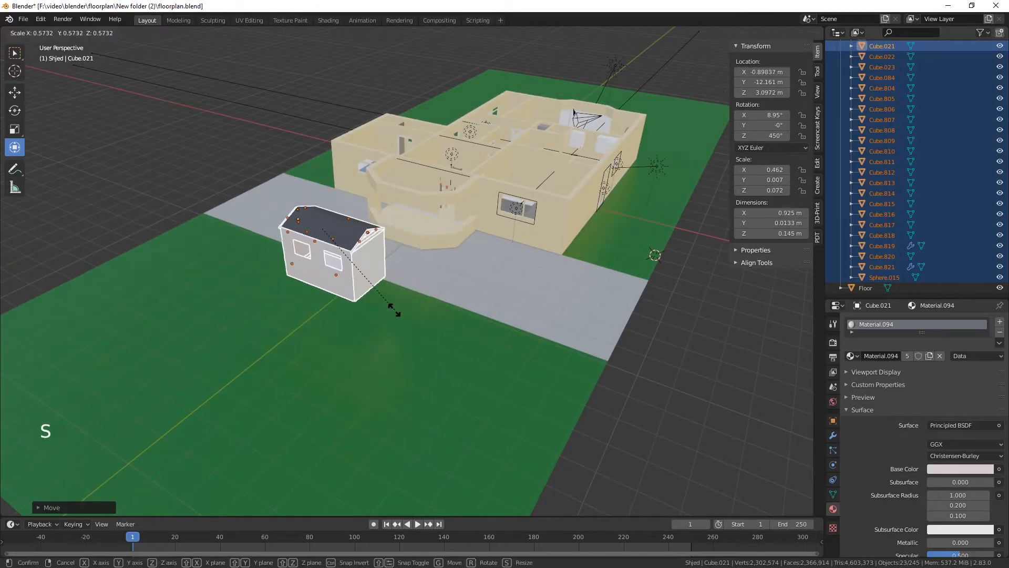
pyautogui.click(378, 309)
pyautogui.moveTo(378, 309); pyautogui.dragTo(417, 360, button='middle')
pyautogui.hotkey('ctrl', 'z')
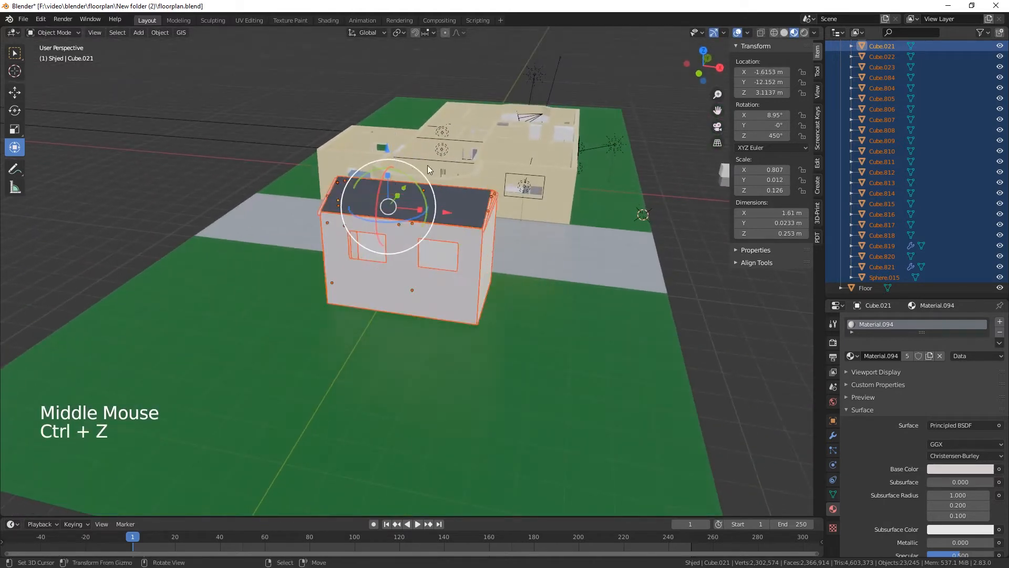
# Scale the whole shed down to about 0.6 of its size and lower it about 1.3 m to the ground
pyautogui.moveTo(502, 363); pyautogui.dragTo(474, 348, button='middle')
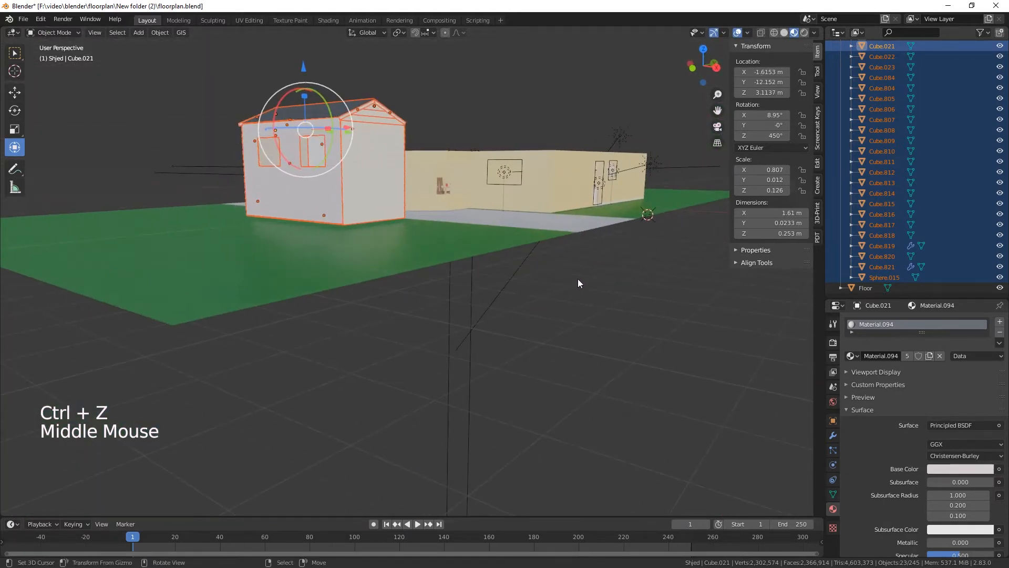
pyautogui.press('s')
pyautogui.click(494, 264)
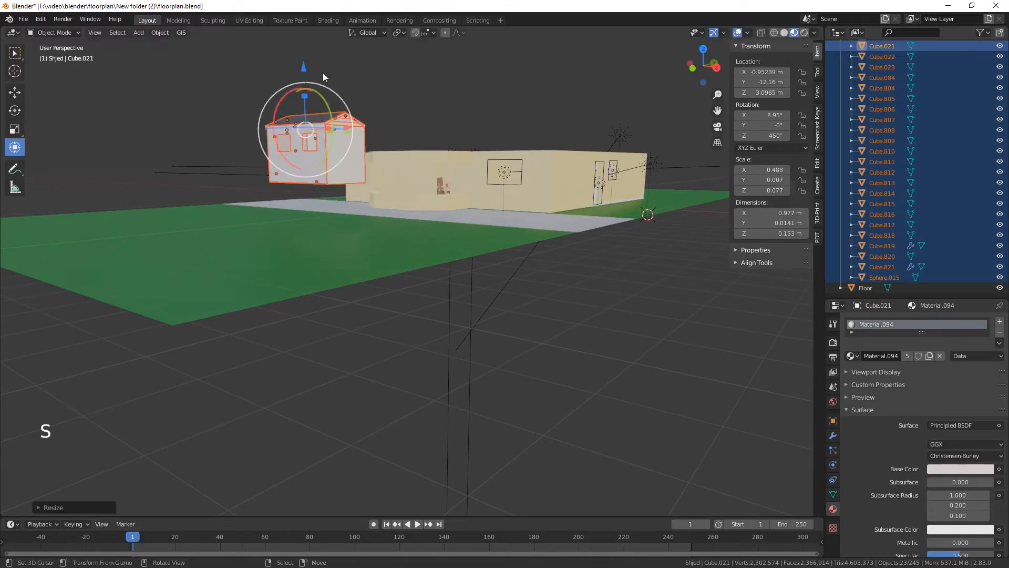
pyautogui.moveTo(303, 67); pyautogui.dragTo(303, 100)
pyautogui.moveTo(304, 101); pyautogui.dragTo(304, 102)
# Move the shed about 6.6 m along negative X to the lawn's edge and rotate it about 87° around Z
pyautogui.moveTo(325, 139); pyautogui.dragTo(391, 293, button='middle')
pyautogui.moveTo(421, 258); pyautogui.dragTo(257, 226)
pyautogui.moveTo(256, 237); pyautogui.dragTo(245, 300, button='middle')
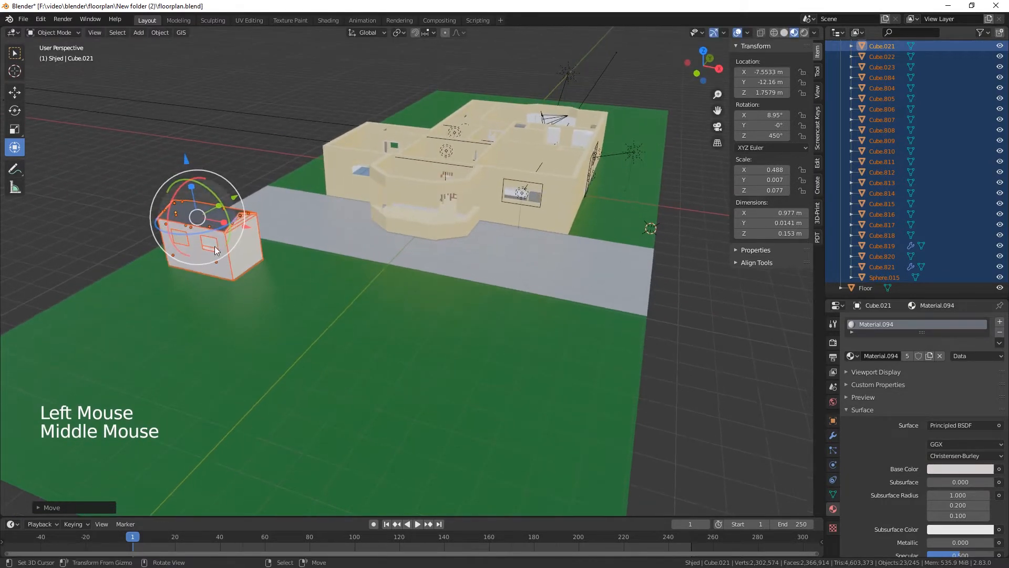
pyautogui.moveTo(199, 229); pyautogui.dragTo(240, 221)
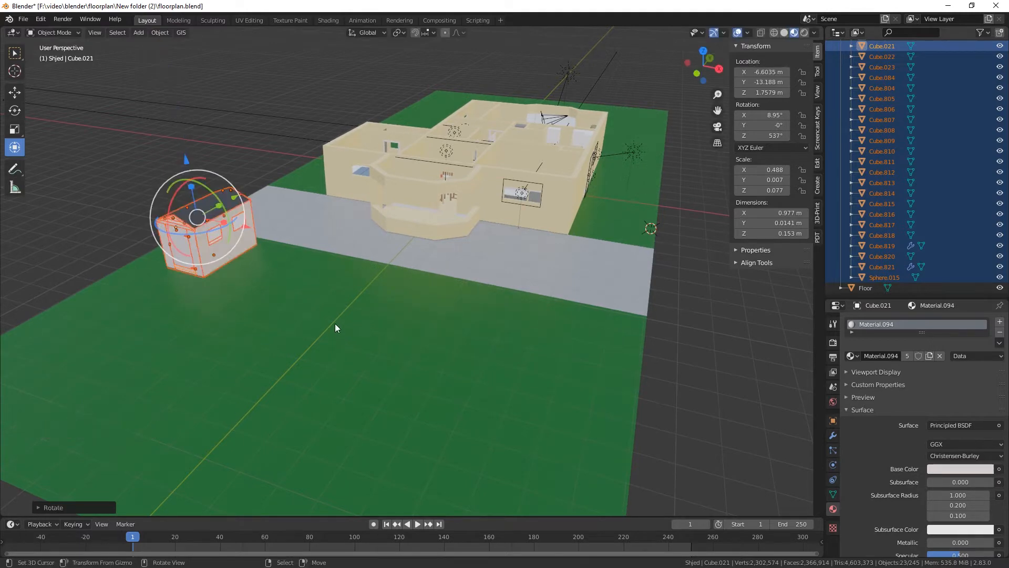
# Move the shed about 1 m along negative X and about 5.4 m along positive Y onto the end of the paved strip
pyautogui.moveTo(351, 337); pyautogui.dragTo(372, 350, button='middle')
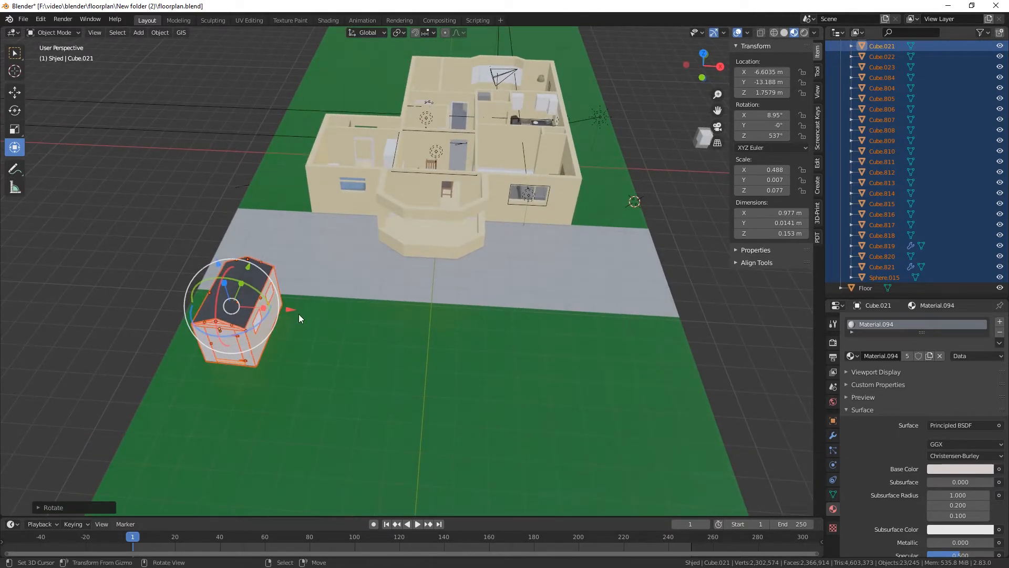
pyautogui.moveTo(292, 310); pyautogui.dragTo(267, 307)
pyautogui.moveTo(267, 307); pyautogui.dragTo(298, 326, button='middle')
pyautogui.moveTo(270, 149); pyautogui.dragTo(369, 126)
pyautogui.moveTo(394, 250); pyautogui.dragTo(433, 266, button='middle')
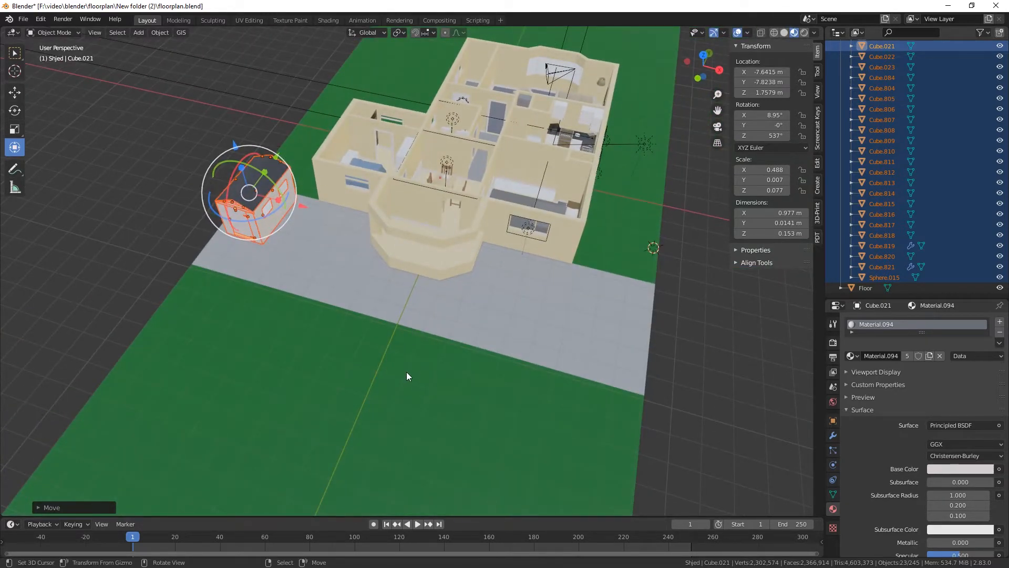
# Rotate the shed about 3° more around Z to square it with the edges of the paved strip
pyautogui.moveTo(406, 371); pyautogui.dragTo(481, 406, button='middle')
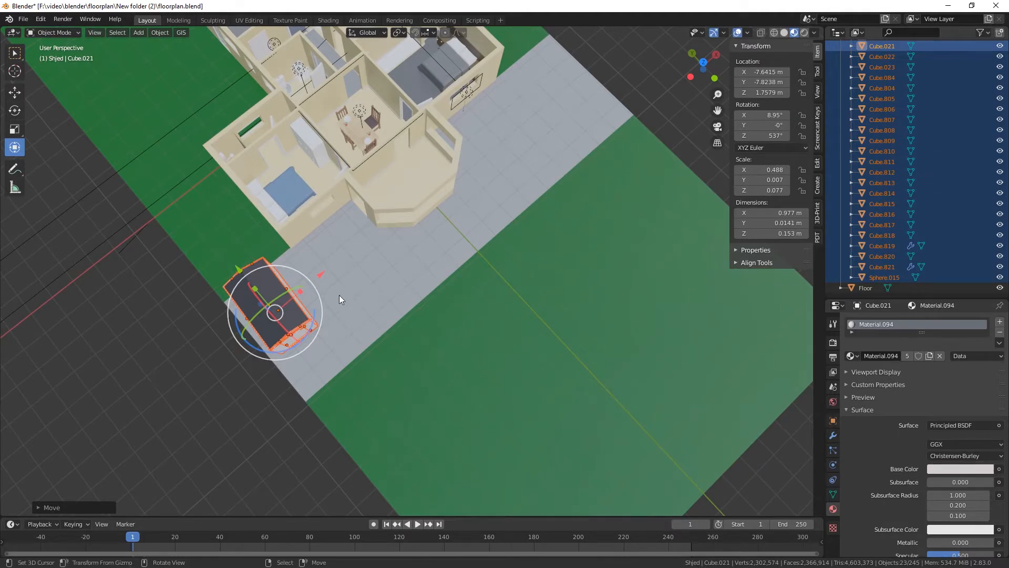
pyautogui.moveTo(318, 307); pyautogui.dragTo(376, 324)
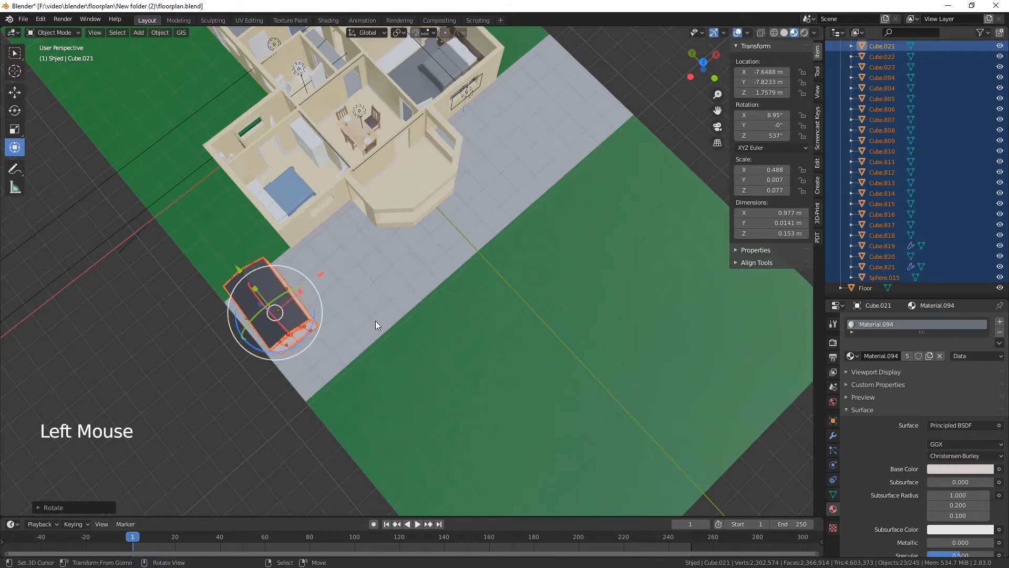
pyautogui.keyDown('shift'); pyautogui.moveTo(376, 320); pyautogui.dragTo(499, 336, button='middle'); pyautogui.keyUp('shift')
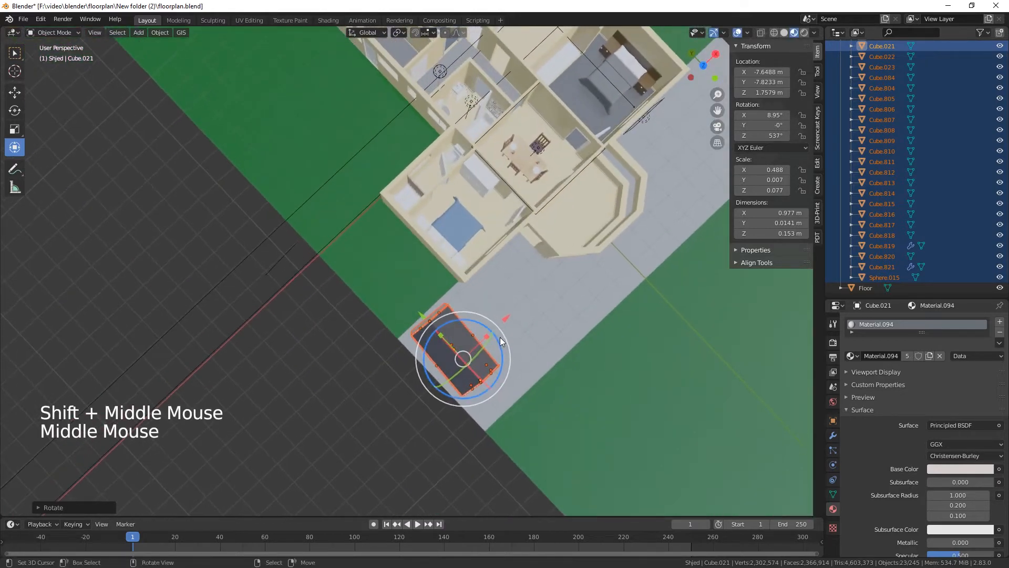
pyautogui.moveTo(500, 337); pyautogui.dragTo(502, 347)
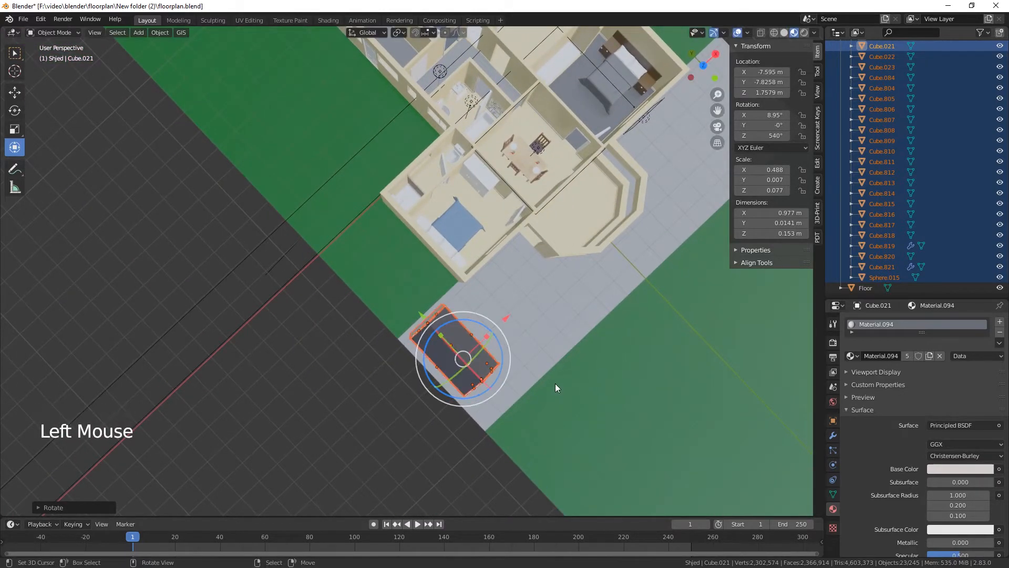
# Rescale the shed to about 1.16 times its size and raise it about 0.3 m above the paving
pyautogui.moveTo(555, 383); pyautogui.dragTo(462, 306, button='middle')
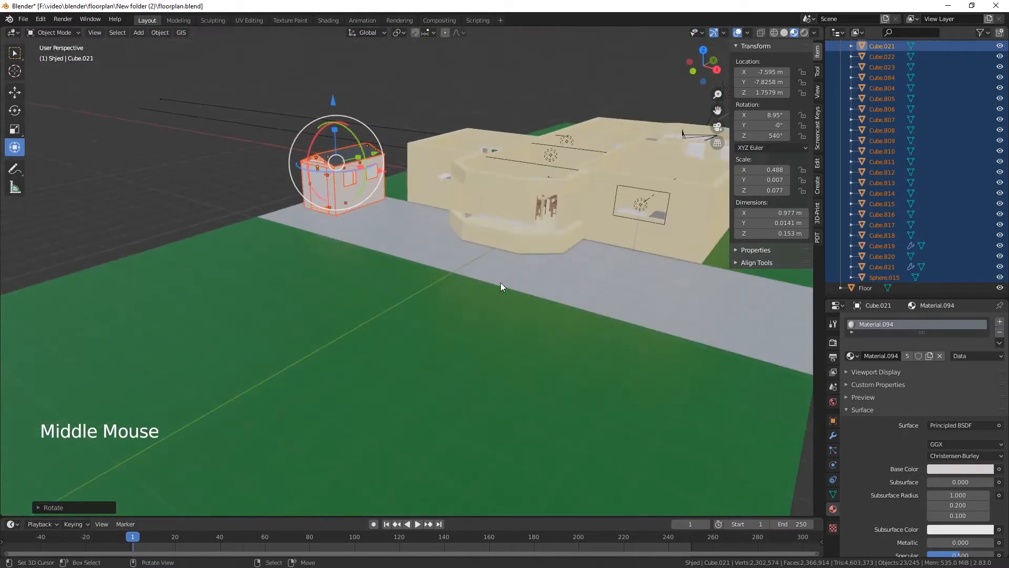
pyautogui.press('s')
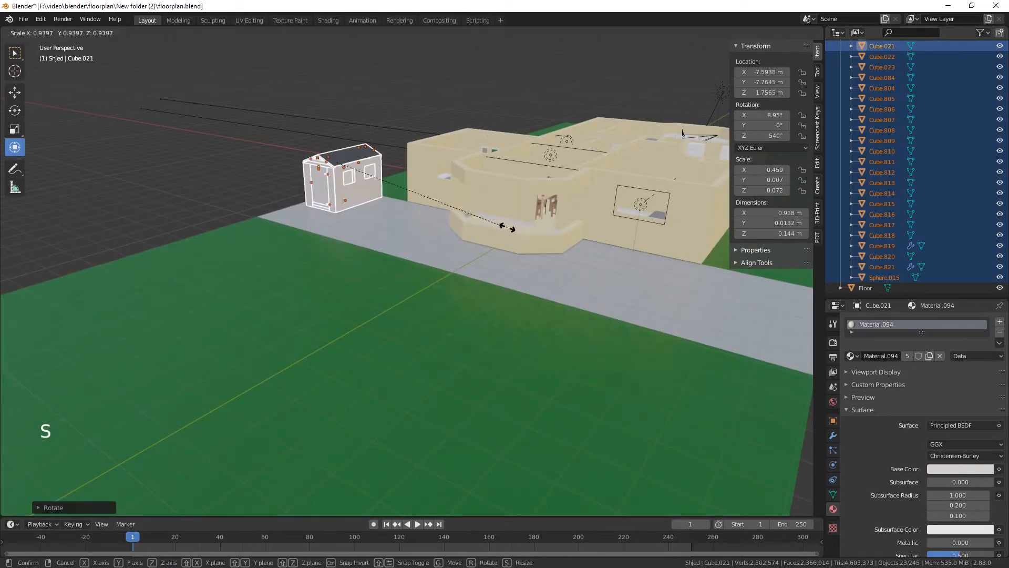
pyautogui.click(497, 225)
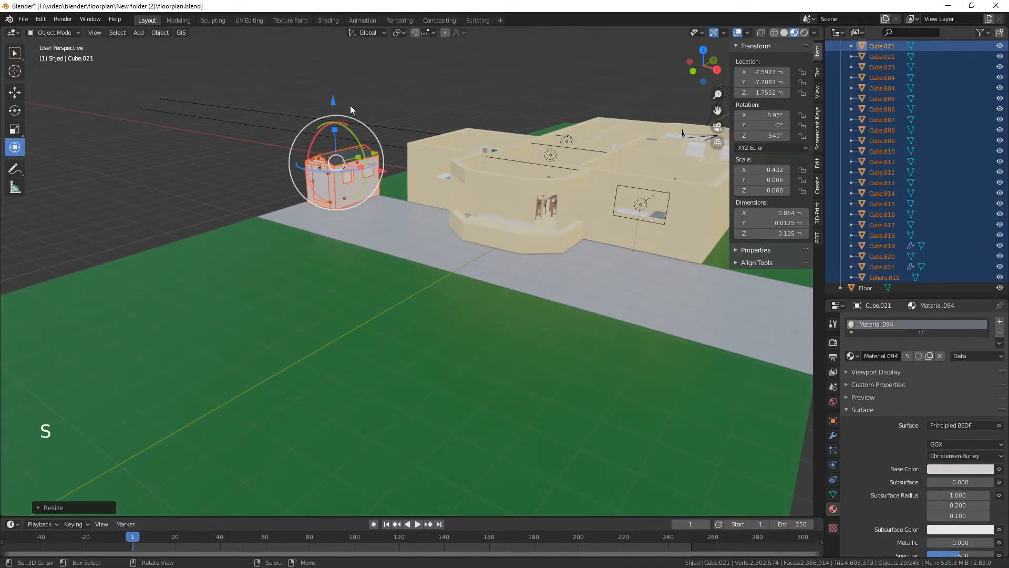
pyautogui.moveTo(339, 102); pyautogui.dragTo(501, 295, button='middle')
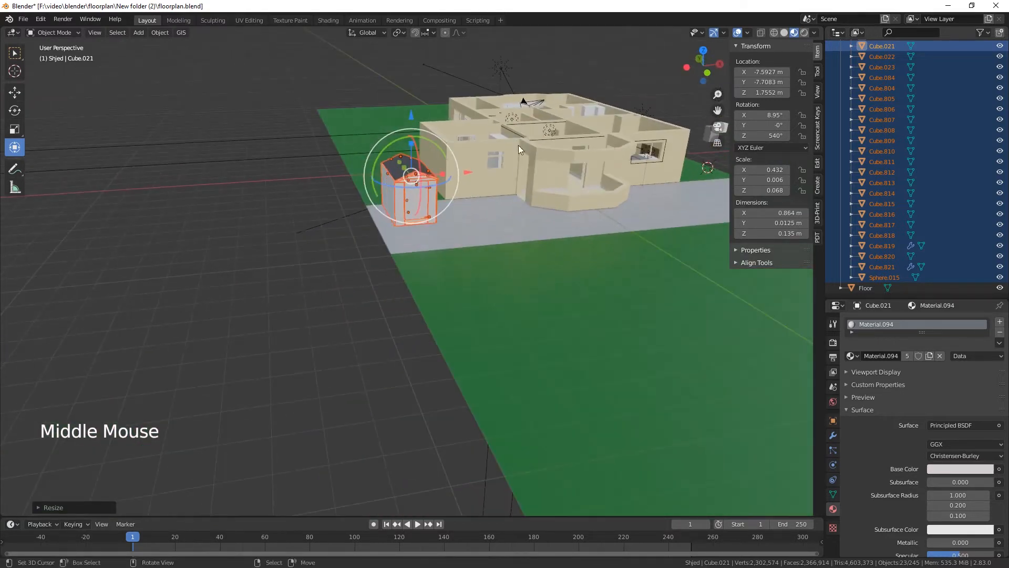
pyautogui.press('s')
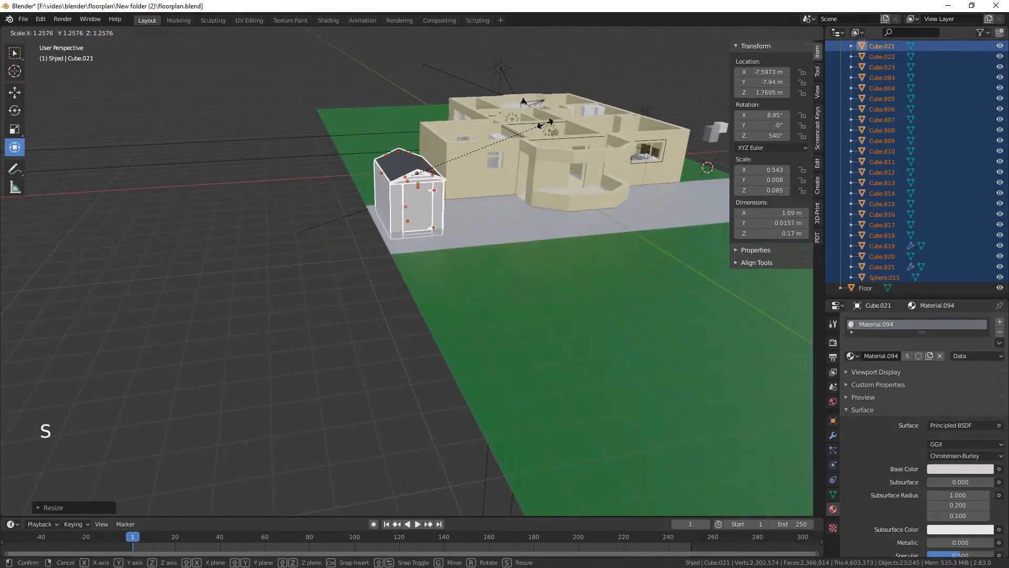
pyautogui.click(551, 126)
pyautogui.moveTo(409, 114); pyautogui.dragTo(408, 106)
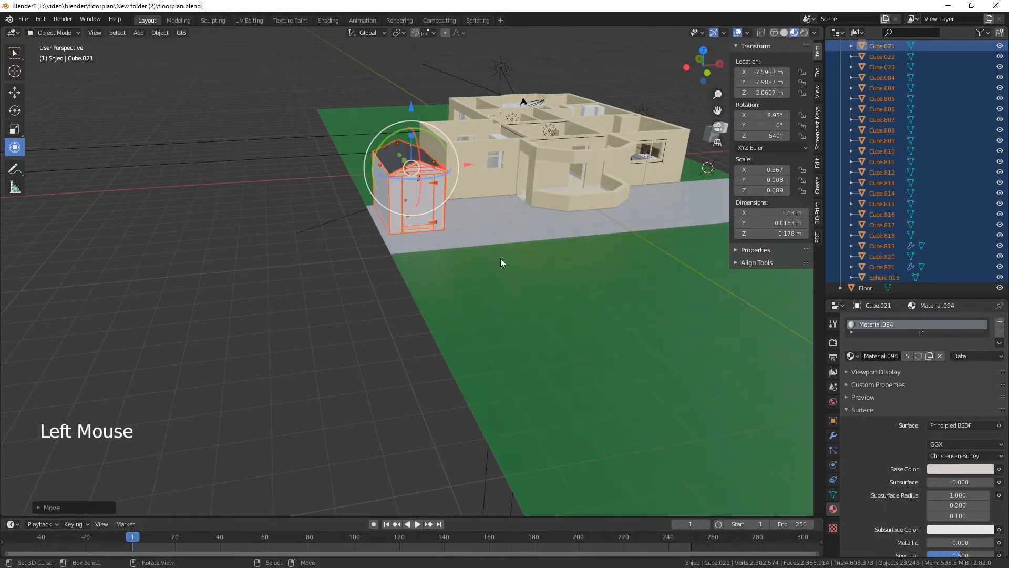
# Scale the shed down to about 0.88 of its size and lower it about 0.28 m onto the paving
pyautogui.moveTo(500, 262); pyautogui.dragTo(531, 259, button='middle')
pyautogui.press('s')
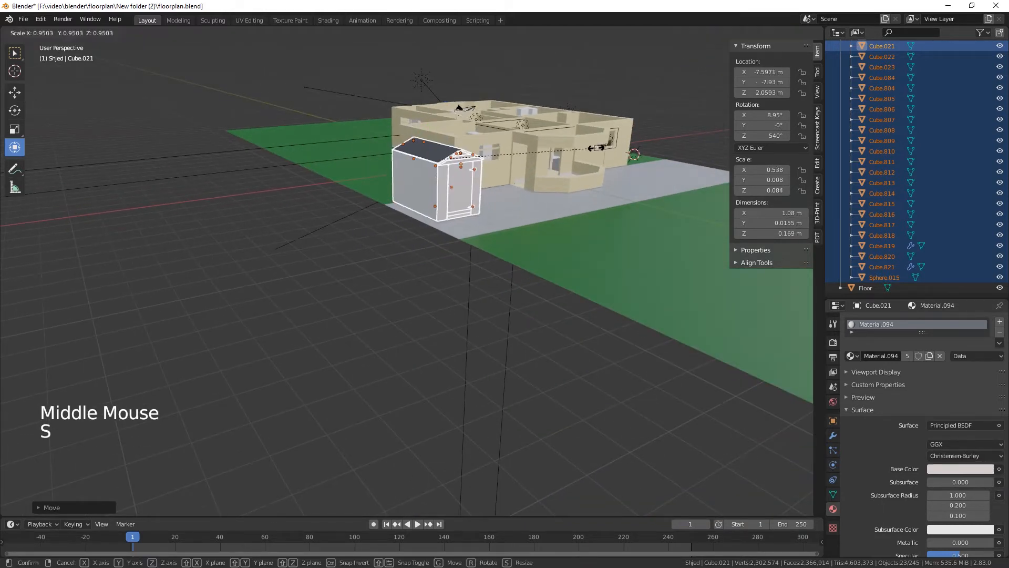
pyautogui.click(585, 151)
pyautogui.moveTo(444, 101)
pyautogui.mouseDown()
pyautogui.moveTo(444, 113)
pyautogui.moveTo(444, 104)
pyautogui.mouseUp()
# Move the shed about 0.8 m along negative Y, farther from the house wall
pyautogui.moveTo(444, 104); pyautogui.dragTo(455, 295, button='middle')
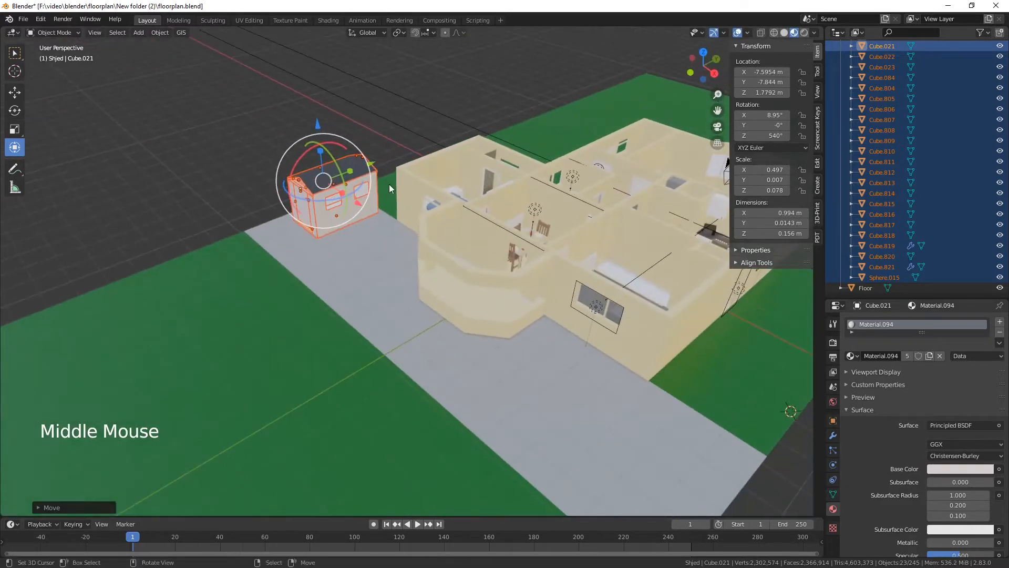
pyautogui.moveTo(373, 160); pyautogui.dragTo(383, 295)
pyautogui.keyDown('shift'); pyautogui.moveTo(383, 298); pyautogui.dragTo(429, 257, button='middle'); pyautogui.keyUp('shift')
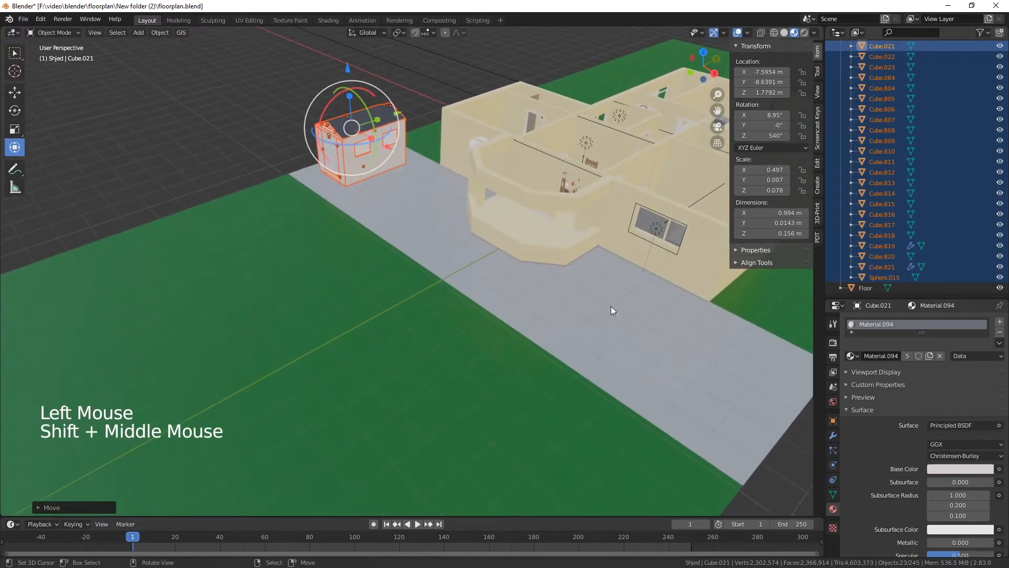
# Duplicate the shed's plain outer side wall and move the copy about 6.2 m along negative Y onto the lawn
pyautogui.moveTo(563, 414); pyautogui.dragTo(471, 394, button='middle')
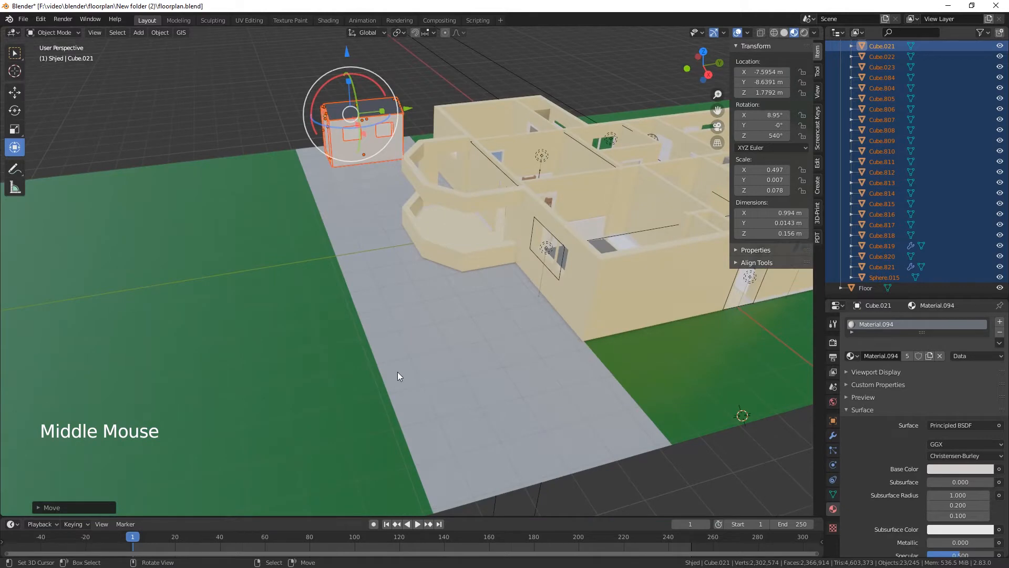
pyautogui.moveTo(401, 377); pyautogui.dragTo(462, 371, button='middle')
pyautogui.scroll(-3, 420, 370)
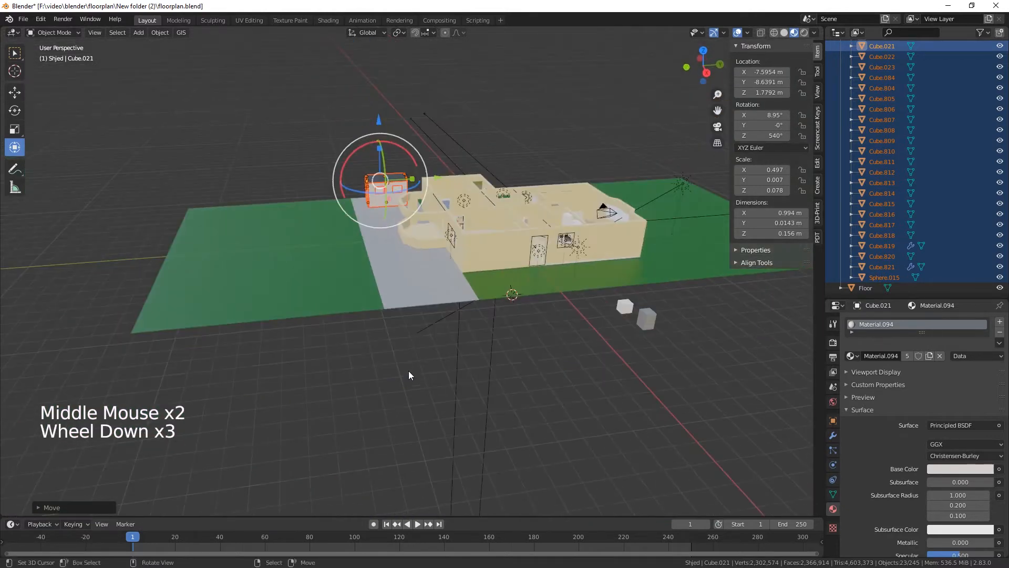
pyautogui.keyDown('shift'); pyautogui.moveTo(373, 321); pyautogui.dragTo(436, 353, button='middle'); pyautogui.keyUp('shift')
pyautogui.scroll(3, 475, 306)
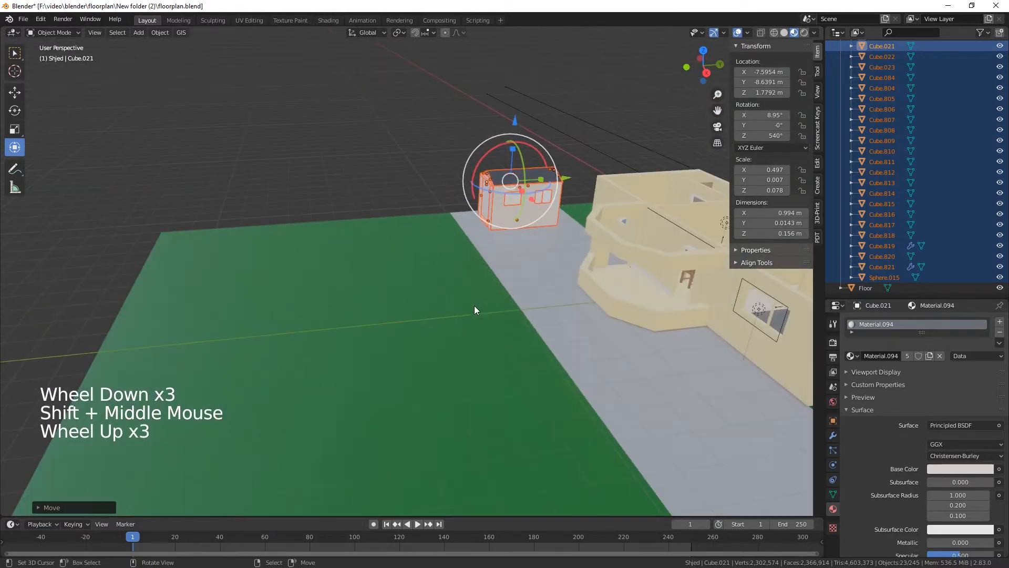
pyautogui.rightClick(502, 218)
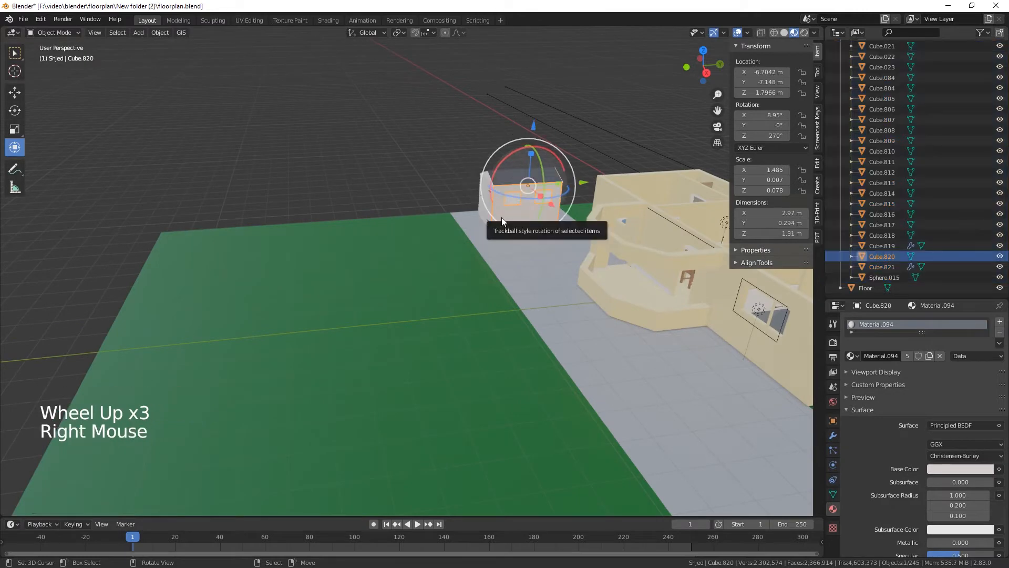
pyautogui.moveTo(464, 256); pyautogui.dragTo(379, 198, button='middle')
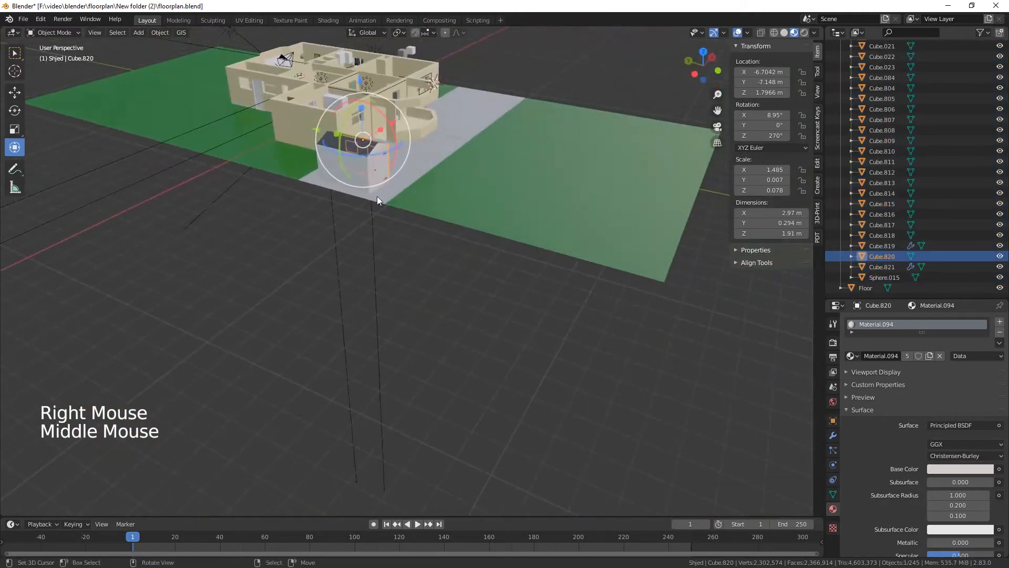
pyautogui.rightClick(362, 177)
pyautogui.press('shift')
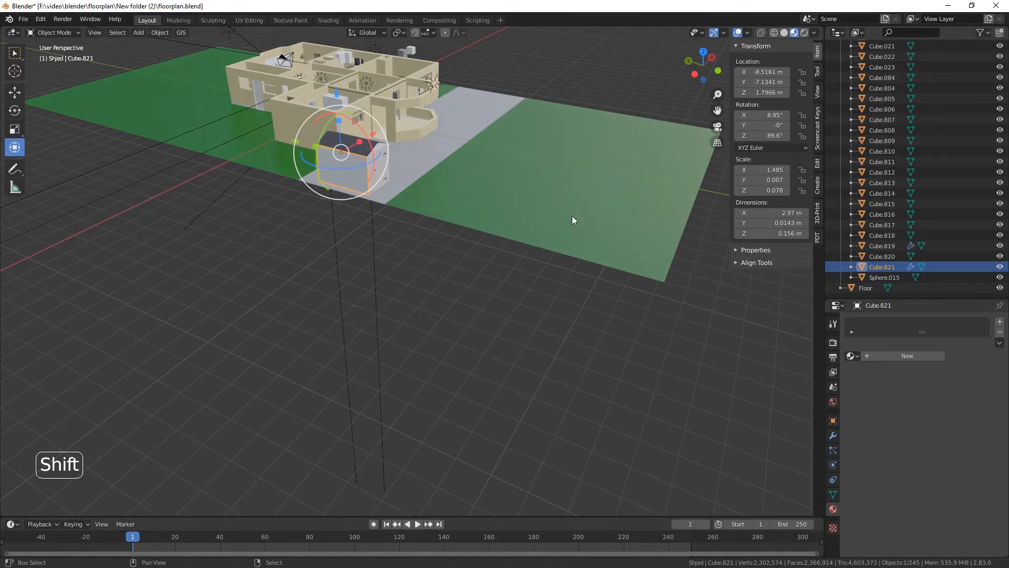
pyautogui.hotkey('shift', 'd')
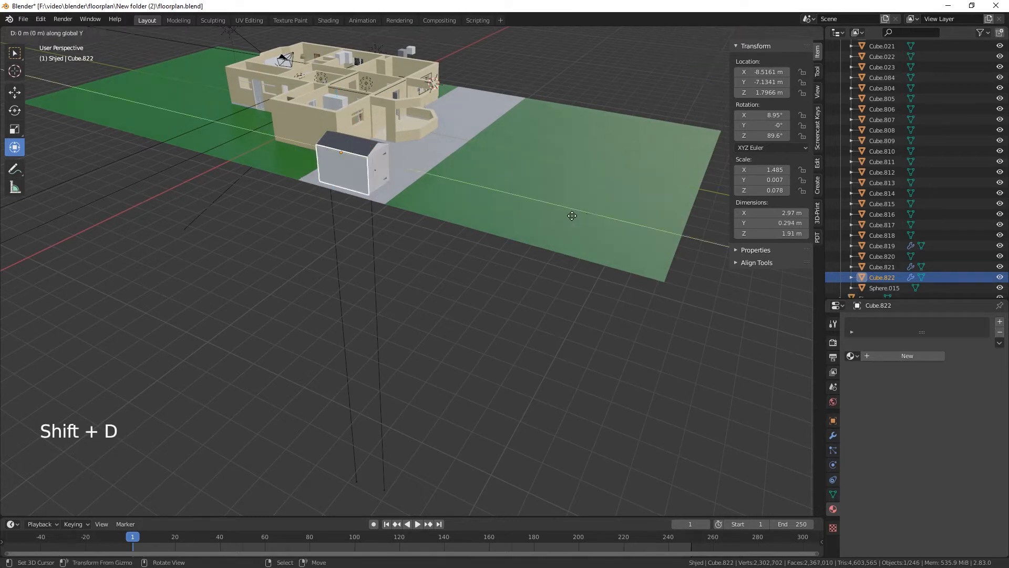
pyautogui.click(694, 241)
# Move the copied wall panel about 0.3 m along negative X to the lawn's outer edge
pyautogui.moveTo(693, 241); pyautogui.dragTo(466, 220, button='middle')
pyautogui.moveTo(469, 202); pyautogui.dragTo(459, 202)
pyautogui.moveTo(497, 259); pyautogui.dragTo(466, 295, button='middle')
pyautogui.scroll(4, 552, 258)
pyautogui.scroll(2, 529, 265)
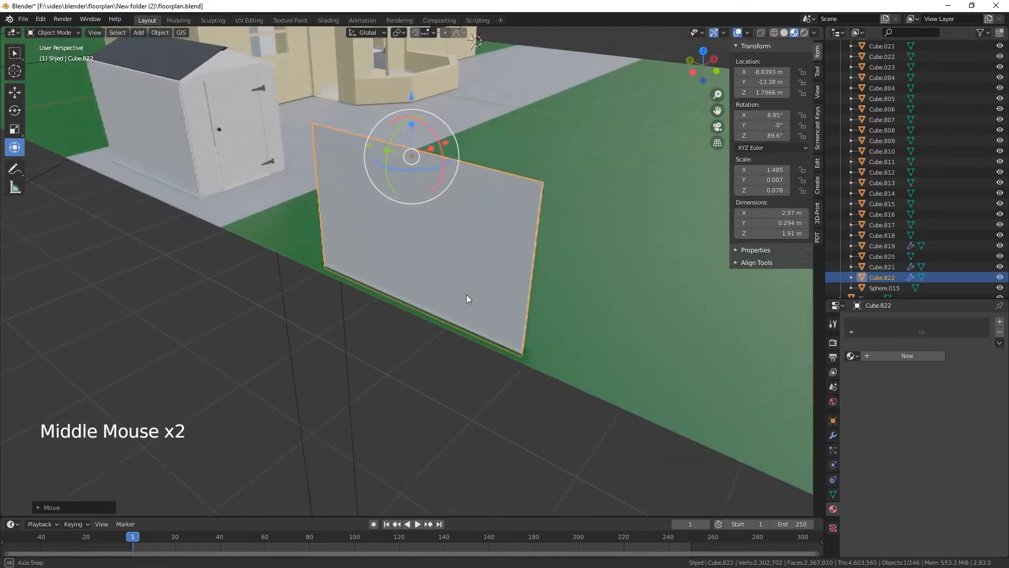
# Move the copied panel about 7.2 m along positive Y, to the paved strip's outer edge beside the shed
pyautogui.scroll(-1, 468, 300)
pyautogui.moveTo(444, 330); pyautogui.dragTo(467, 333, button='middle')
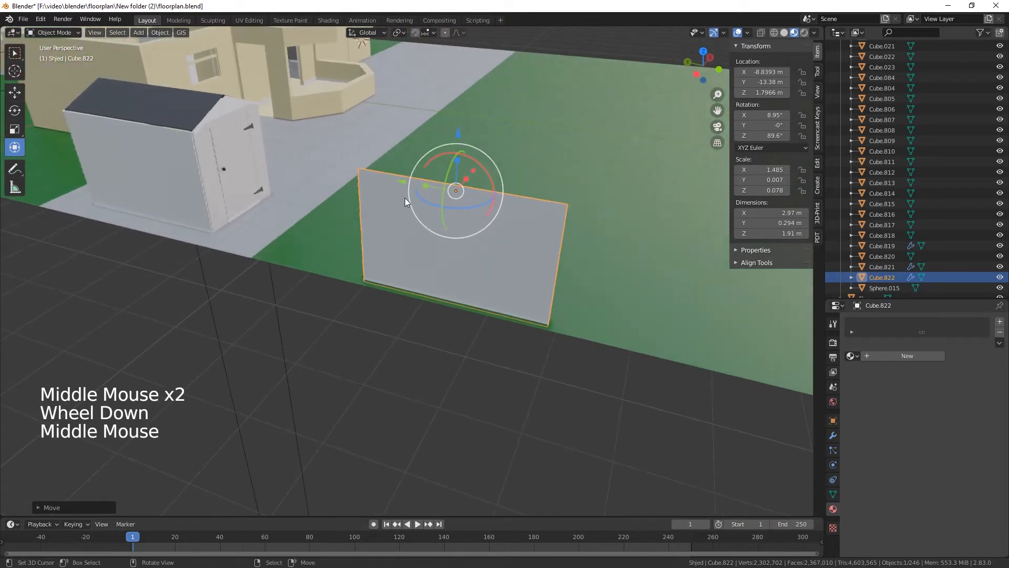
pyautogui.scroll(-2, 409, 299)
pyautogui.moveTo(408, 295); pyautogui.dragTo(446, 295, button='middle')
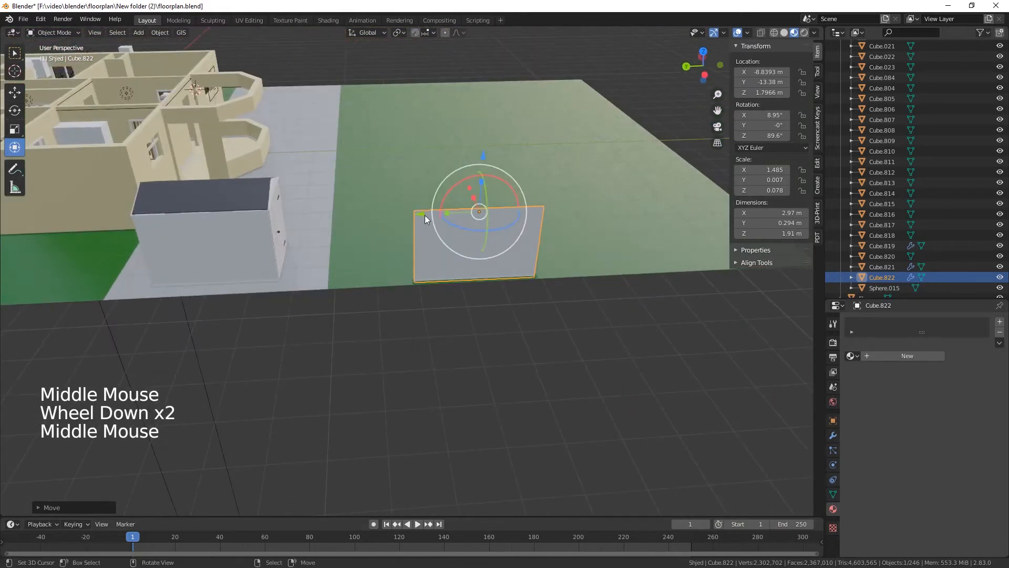
pyautogui.moveTo(425, 216); pyautogui.dragTo(92, 230)
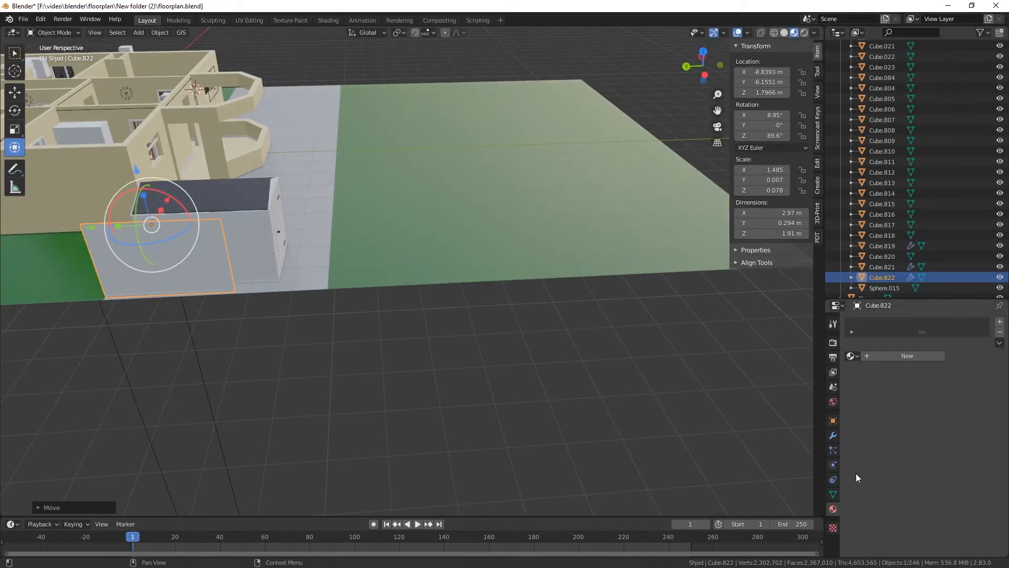
# Give the panel a new material with a dark reddish-brown base color, hue 0.038 and saturation 0.618
pyautogui.click(916, 355)
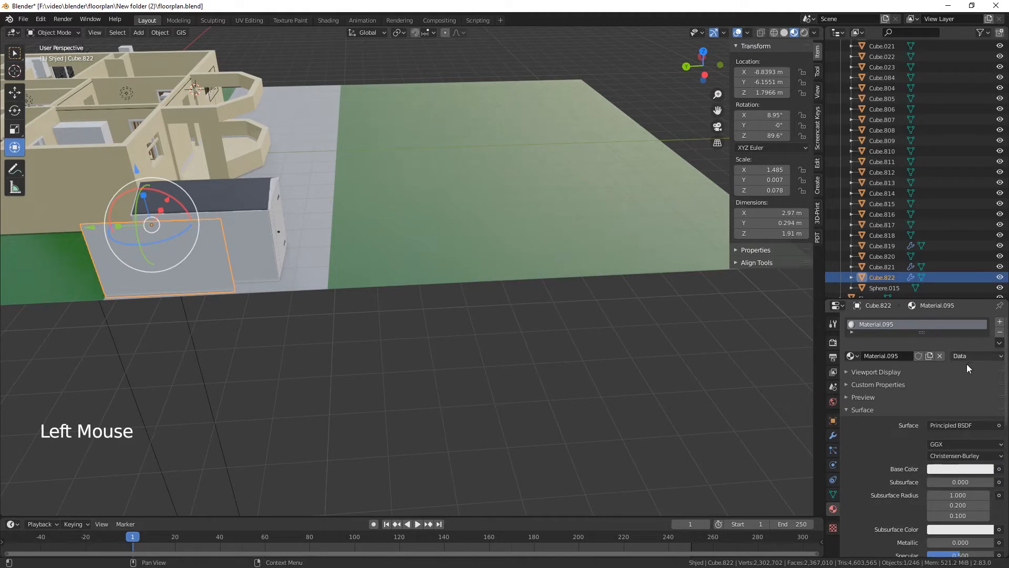
pyautogui.click(955, 469)
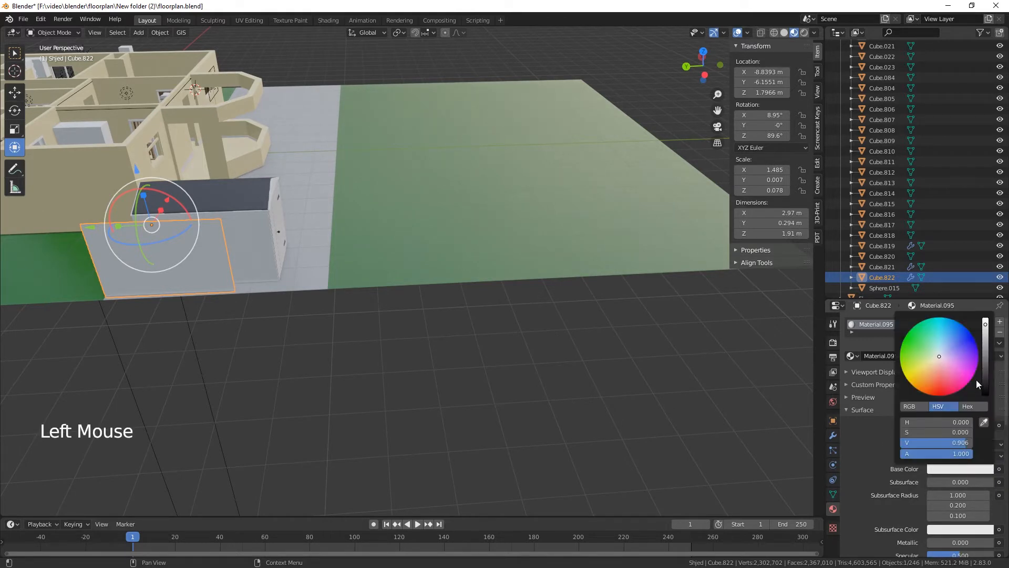
pyautogui.click(935, 376)
pyautogui.moveTo(935, 376); pyautogui.dragTo(933, 380)
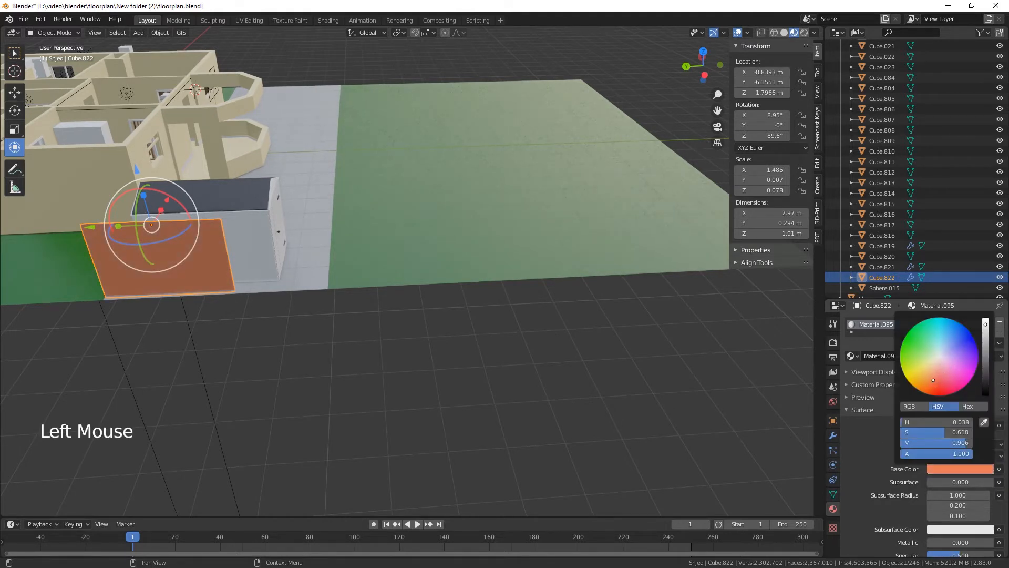
pyautogui.moveTo(986, 345); pyautogui.dragTo(986, 363)
# Shift the brown panel about 0.1 m along negative X and 0.07 m along negative Y to the paving's edge
pyautogui.moveTo(613, 364); pyautogui.dragTo(549, 317, button='middle')
pyautogui.moveTo(314, 288); pyautogui.dragTo(330, 285)
pyautogui.moveTo(352, 322); pyautogui.dragTo(354, 320)
pyautogui.moveTo(447, 356); pyautogui.dragTo(422, 366, button='middle')
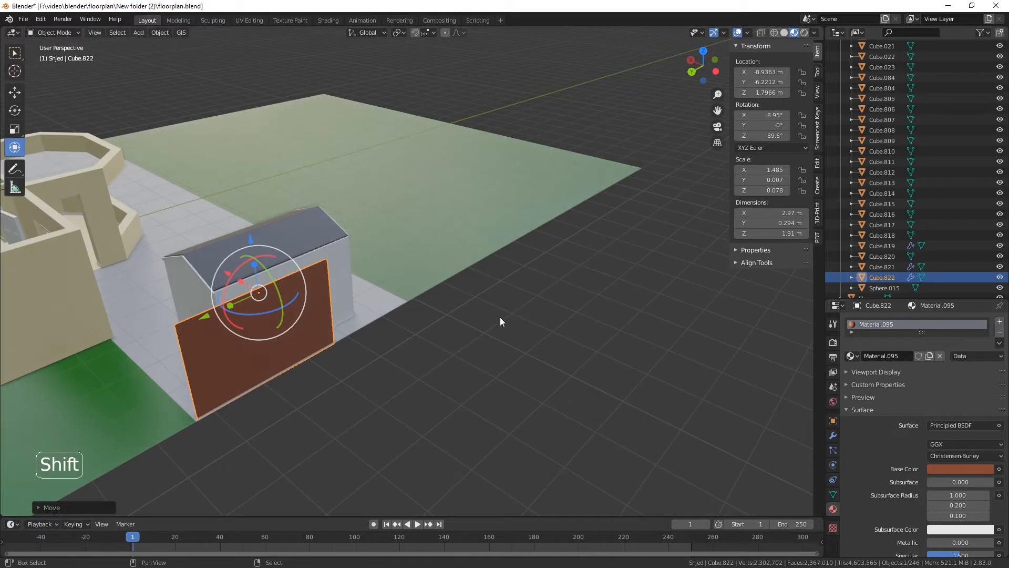
# Duplicate the brown panel in place and rotate the copy 90° around global Z
pyautogui.hotkey('shift', 'd')
pyautogui.write('rz')
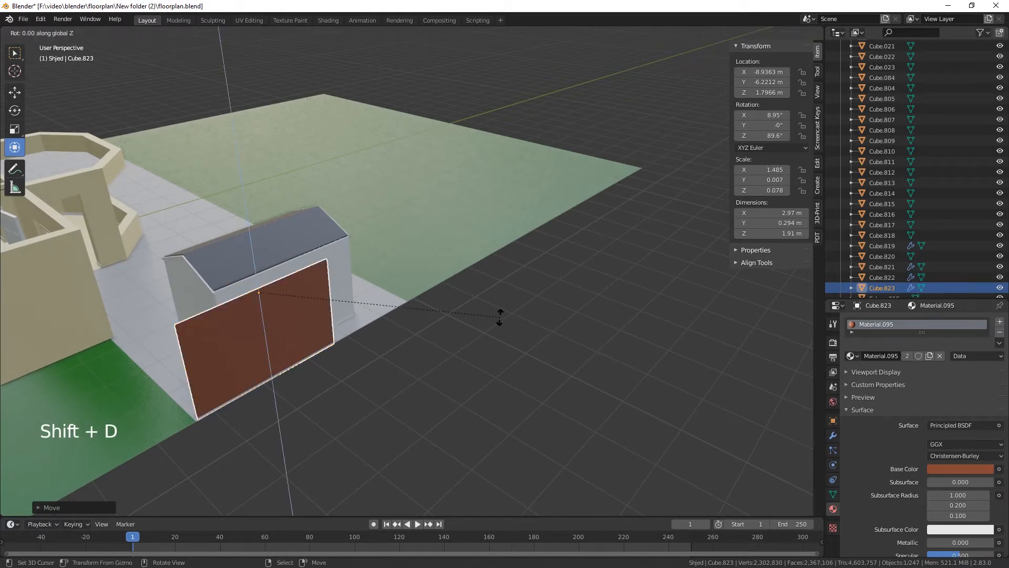
pyautogui.write('90')
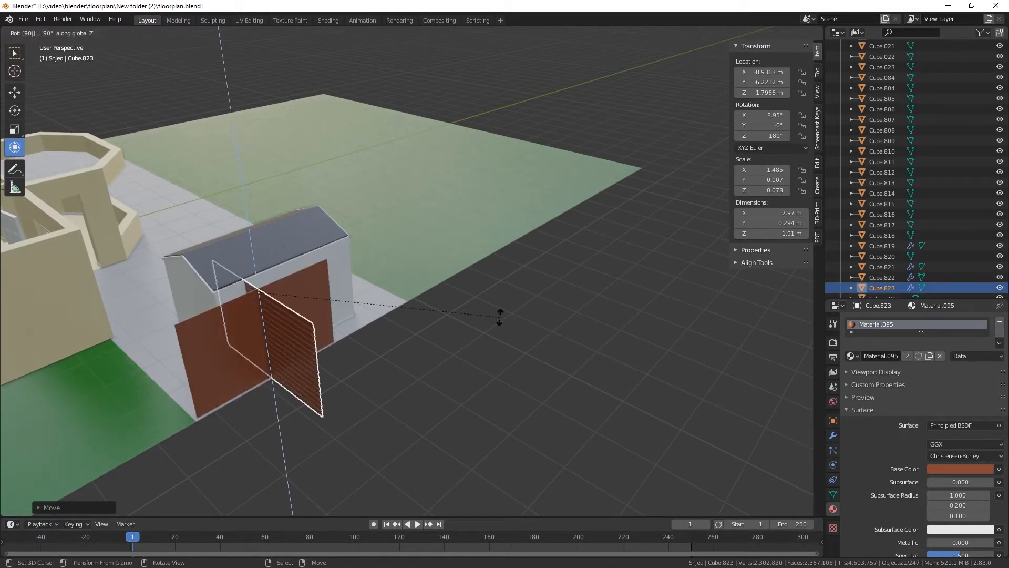
pyautogui.press('Return')
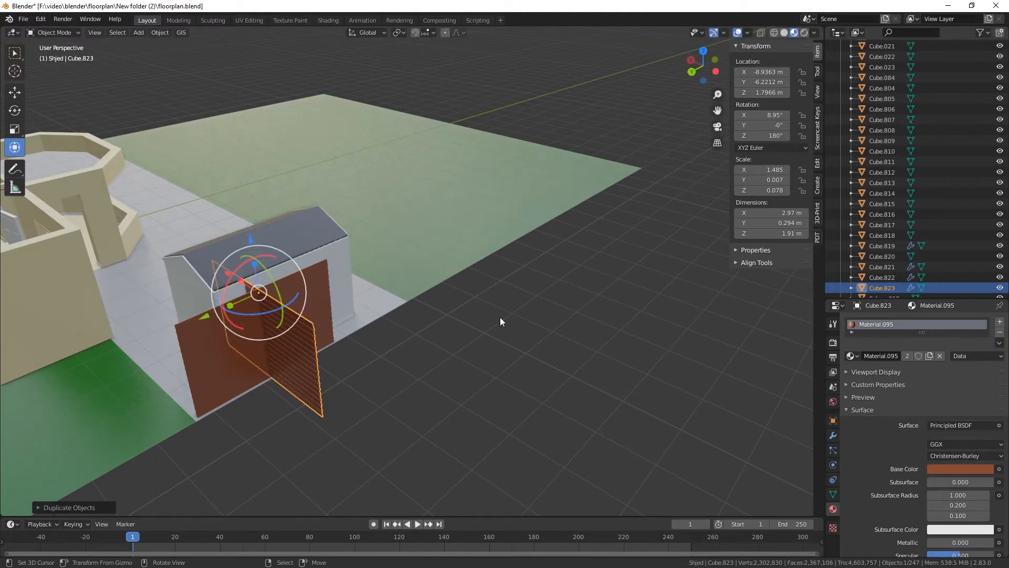
# Turn the duplicated panel another 180° around global Z to flip its facing
pyautogui.press('r')
pyautogui.write('z')
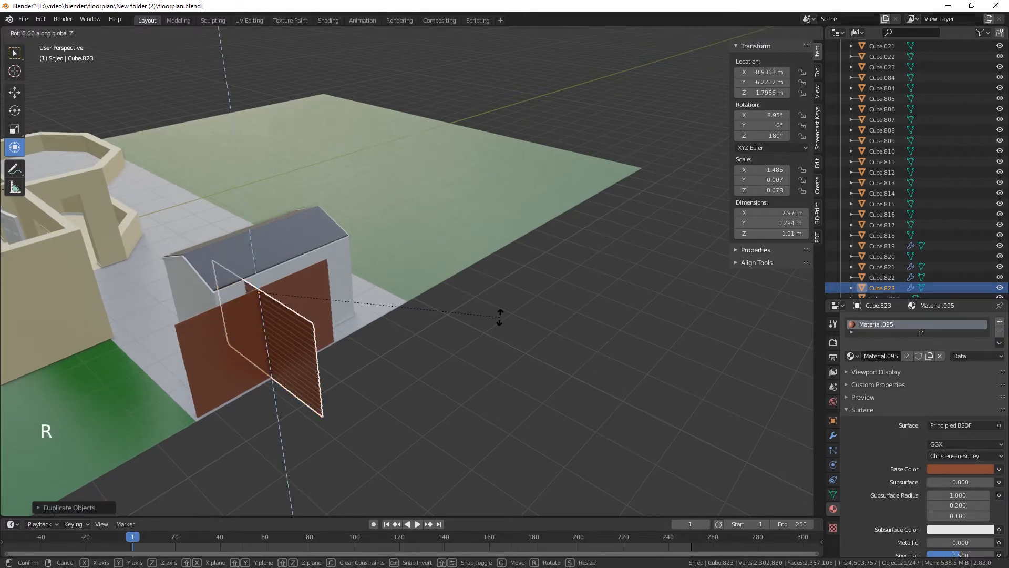
pyautogui.write('180')
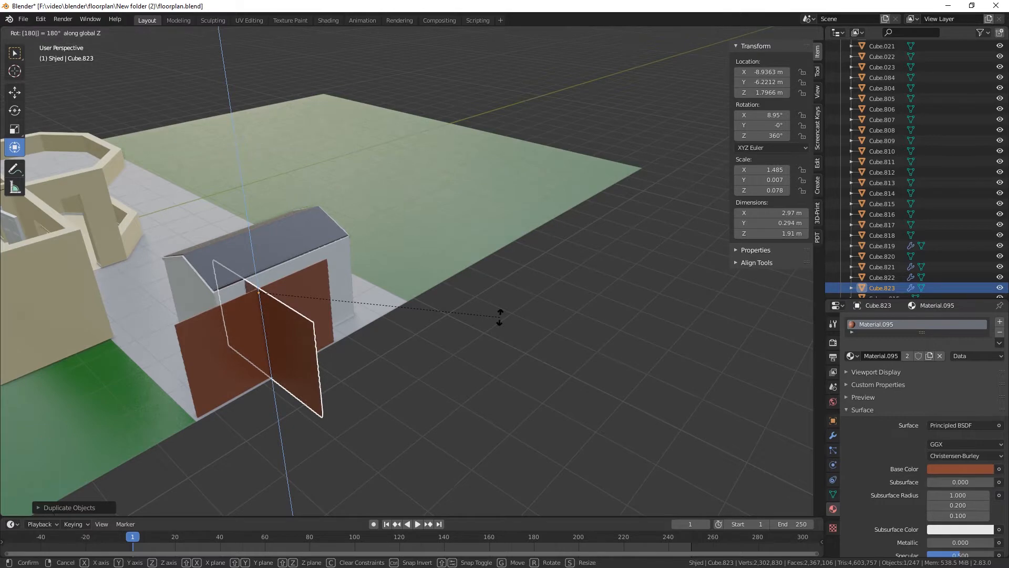
pyautogui.press('Return')
# Move the rotated panel about 1.7 m along X and 1.5 m along Y across the paving's end, and raise it about 0.05 m
pyautogui.moveTo(390, 330); pyautogui.dragTo(422, 375, button='middle')
pyautogui.scroll(2, 360, 389)
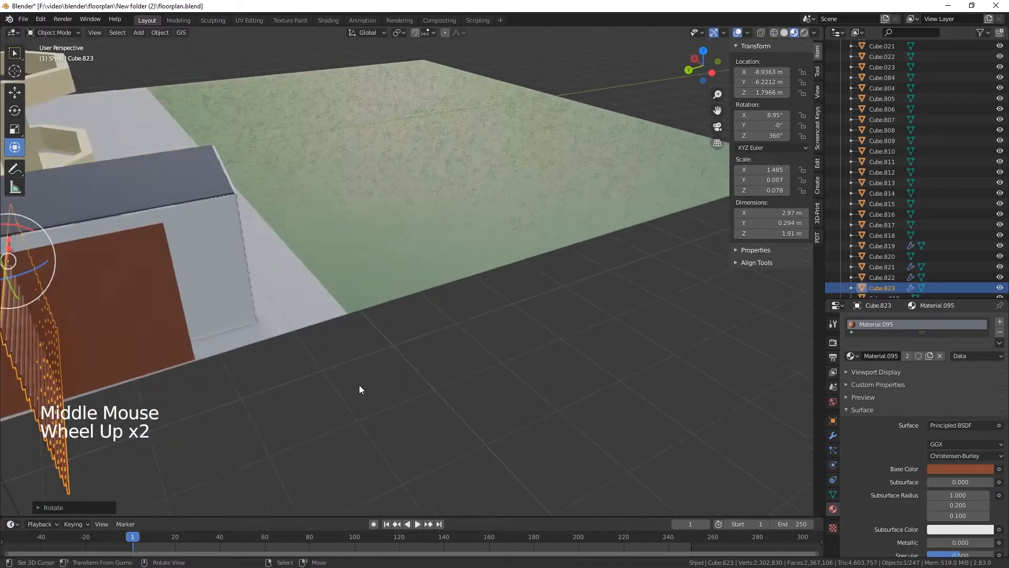
pyautogui.moveTo(338, 384); pyautogui.dragTo(379, 374, button='middle')
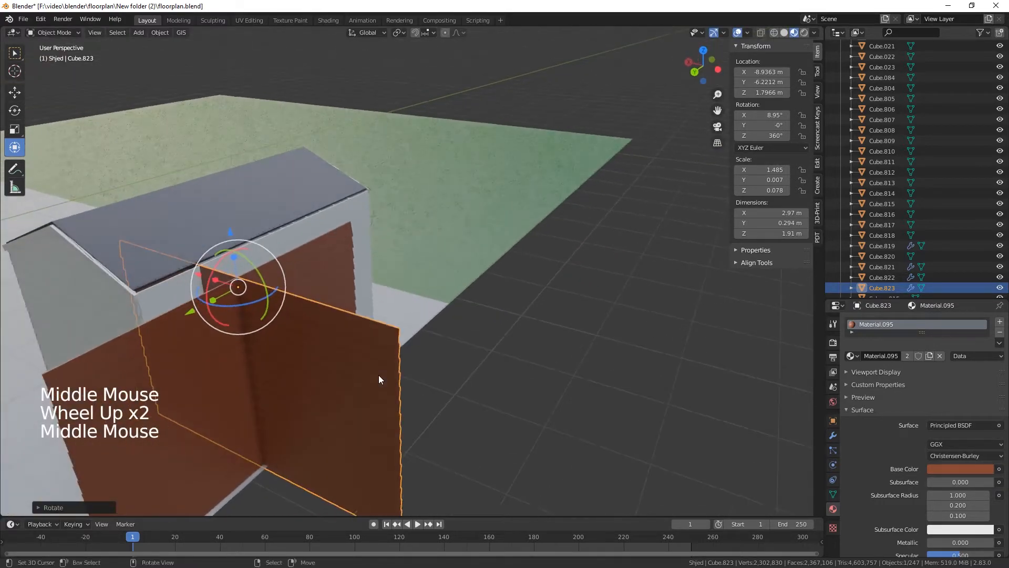
pyautogui.scroll(-2, 378, 374)
pyautogui.moveTo(288, 303); pyautogui.dragTo(140, 286)
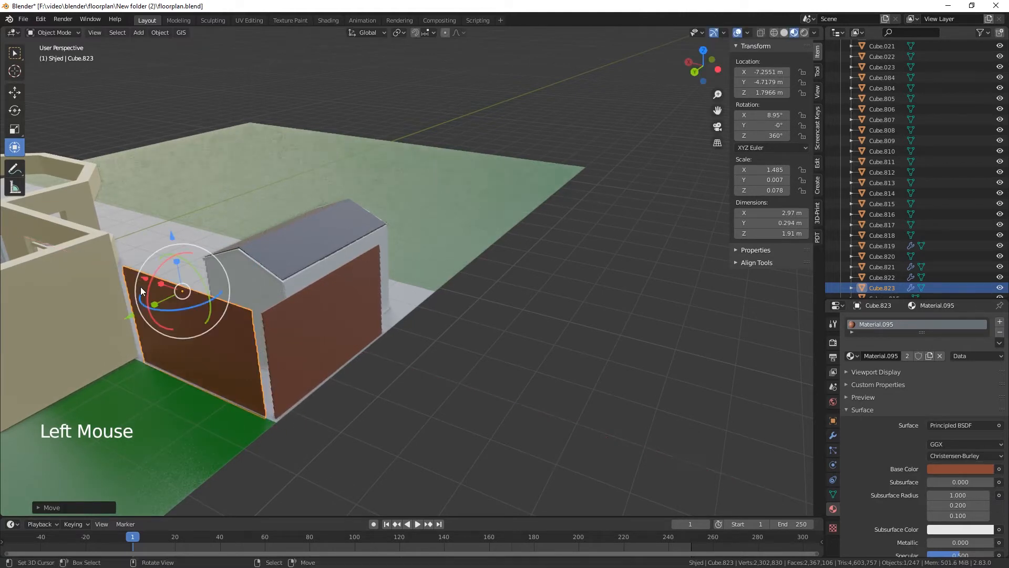
pyautogui.moveTo(140, 286); pyautogui.dragTo(247, 339, button='middle')
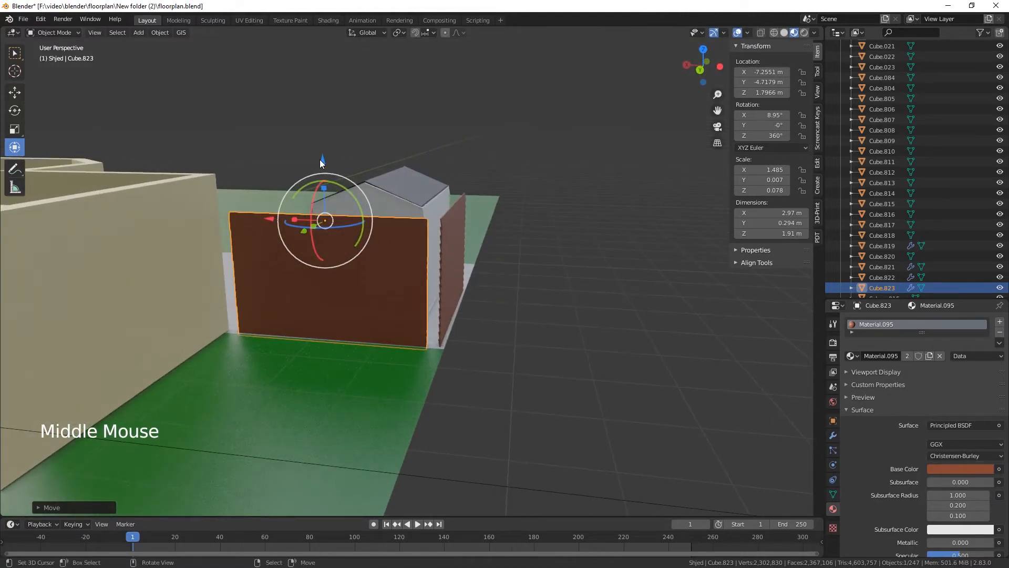
pyautogui.moveTo(322, 160)
pyautogui.mouseDown()
pyautogui.moveTo(326, 149)
pyautogui.moveTo(326, 159)
pyautogui.mouseUp()
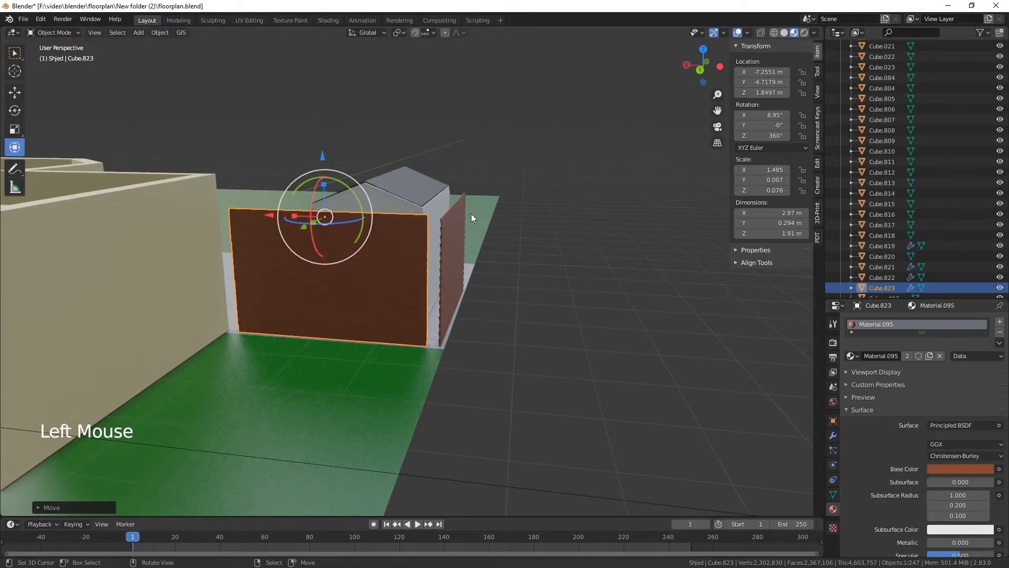
# Place the 3D cursor on the brown panel beside the shed and add a mesh cube there
pyautogui.moveTo(471, 213); pyautogui.dragTo(521, 327, button='middle')
pyautogui.click(216, 222)
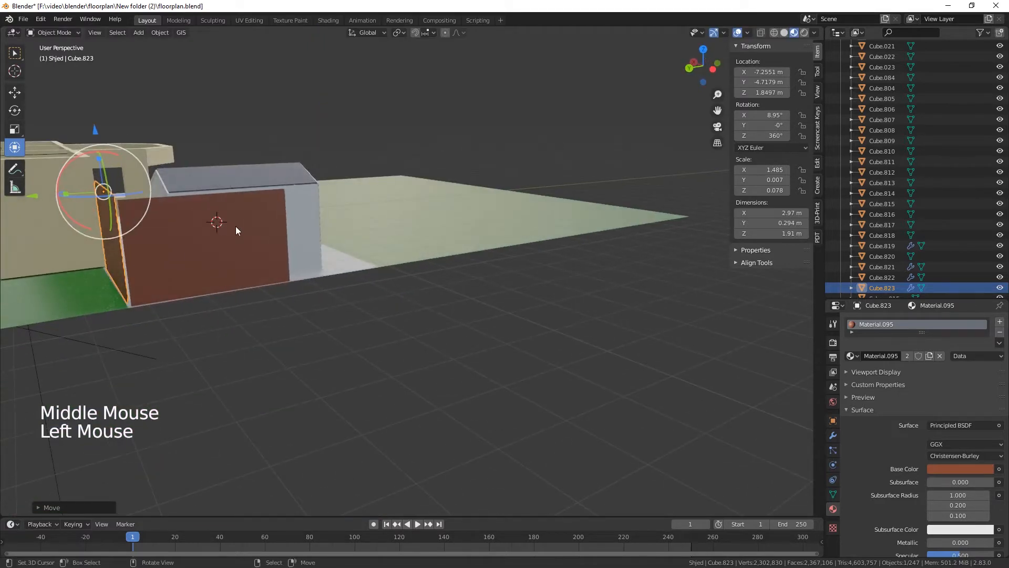
pyautogui.moveTo(194, 272); pyautogui.dragTo(248, 273, button='middle')
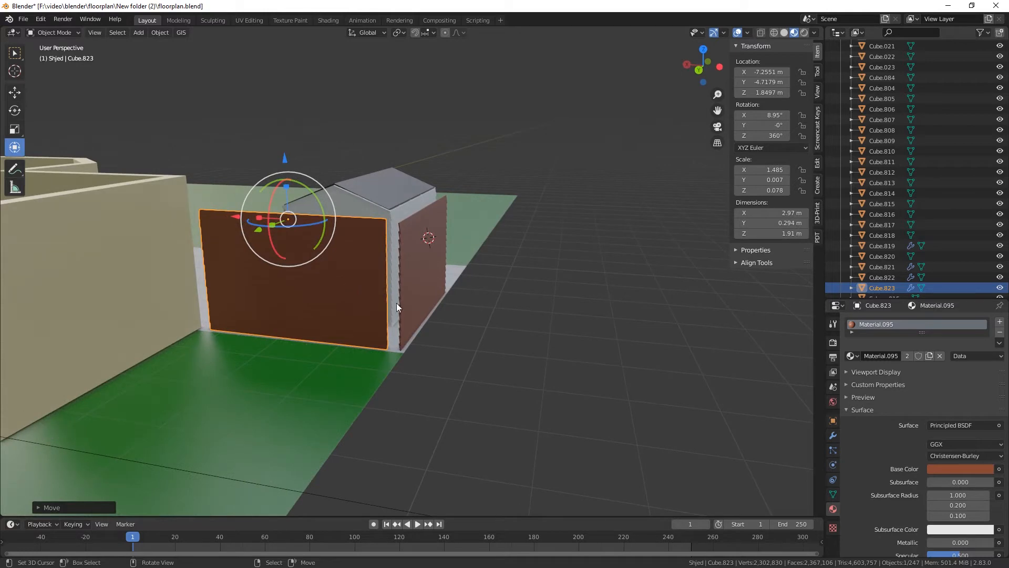
pyautogui.moveTo(396, 302); pyautogui.dragTo(414, 365, button='middle')
pyautogui.hotkey('shift', 'a')
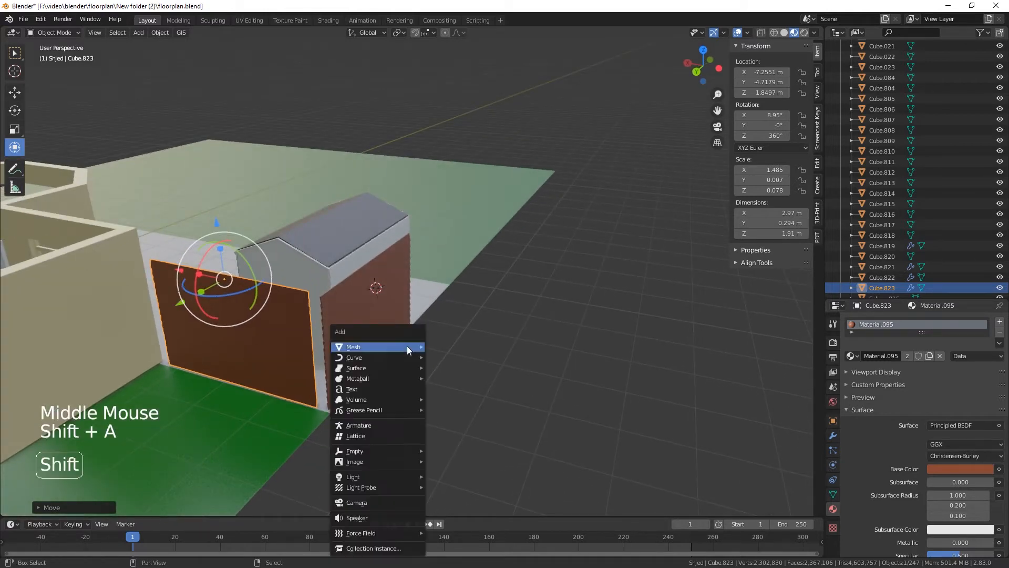
pyautogui.moveTo(407, 345)
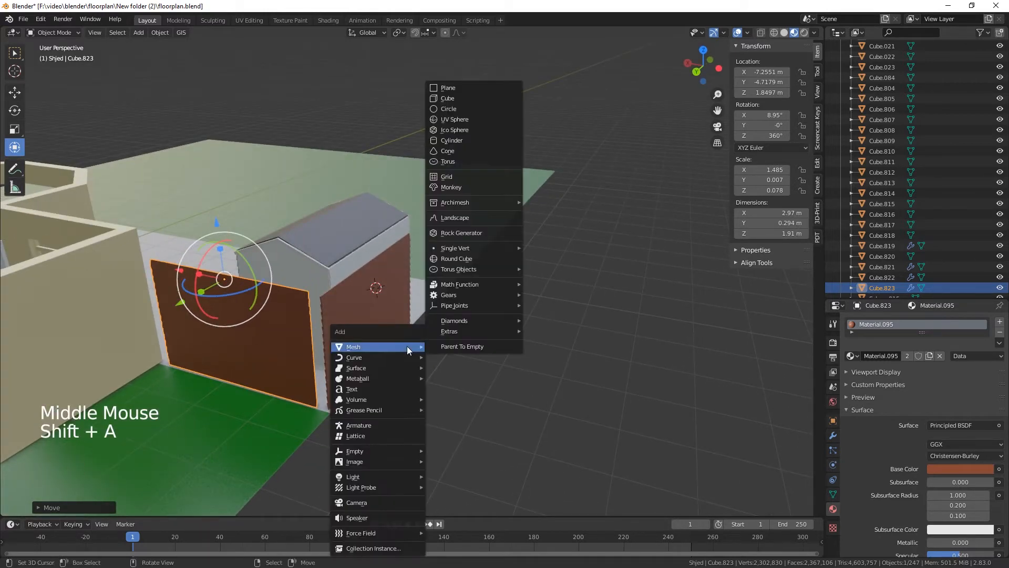
pyautogui.click(447, 96)
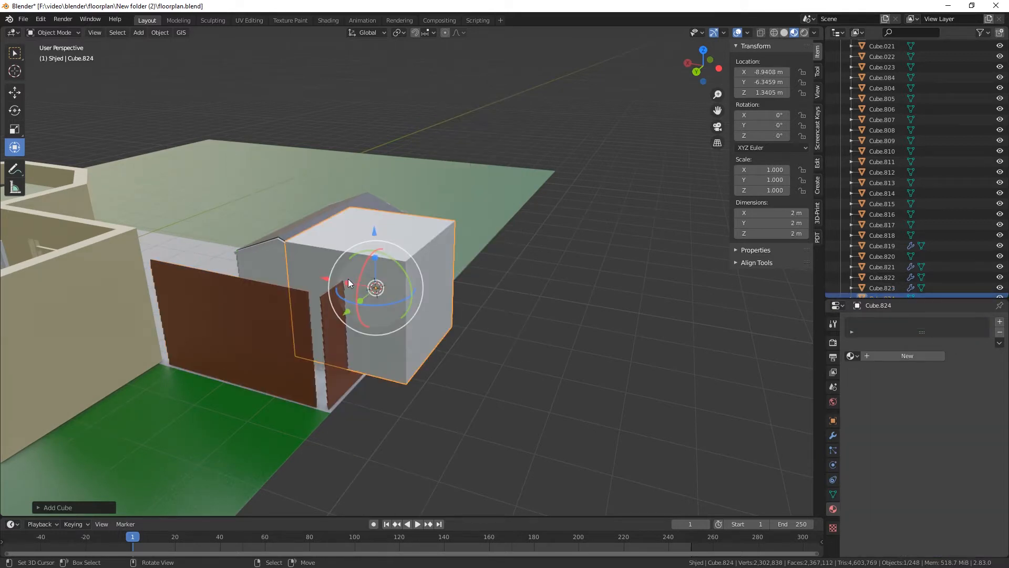
# Narrow the new cube into an upright post by setting its X and Y dimensions to 0.175 m
pyautogui.moveTo(348, 280); pyautogui.dragTo(362, 303)
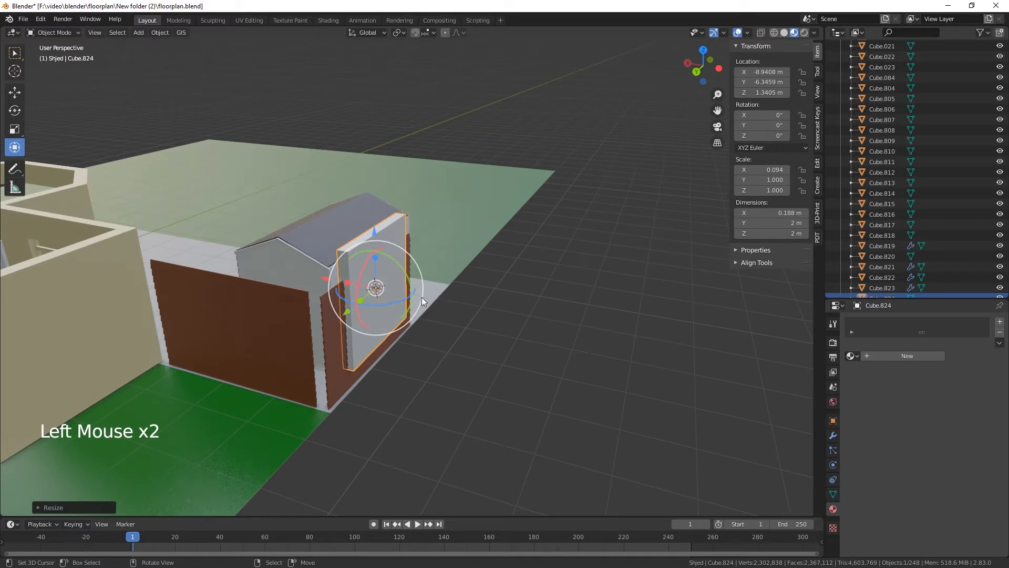
pyautogui.click(770, 212)
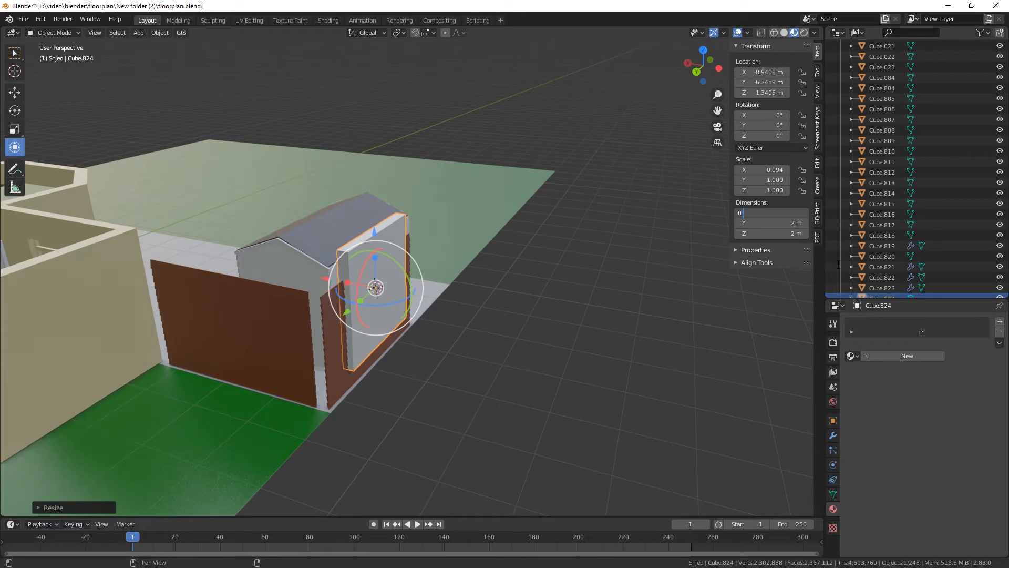
pyautogui.press('Return')
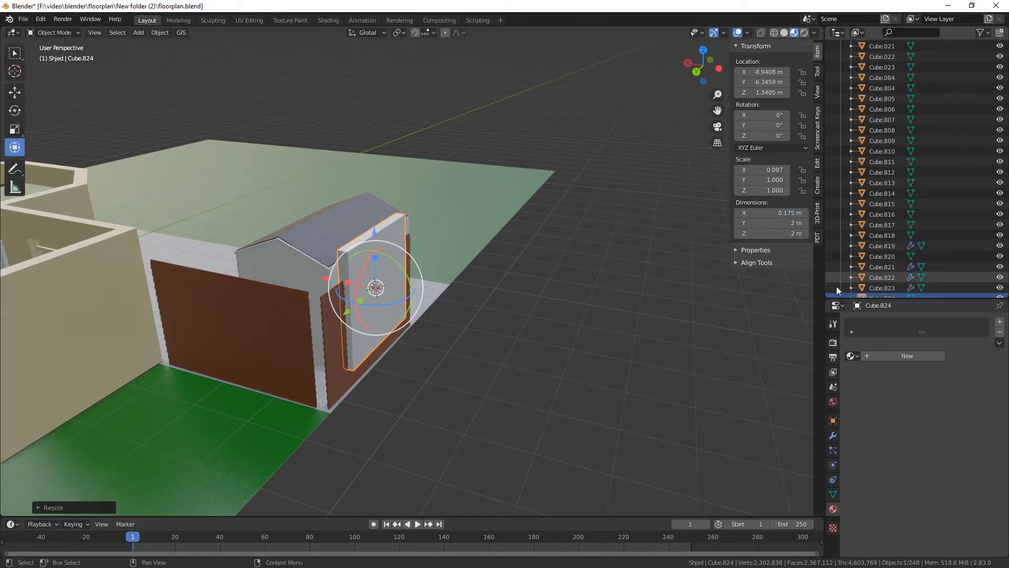
pyautogui.click(780, 225)
pyautogui.write('0.17')
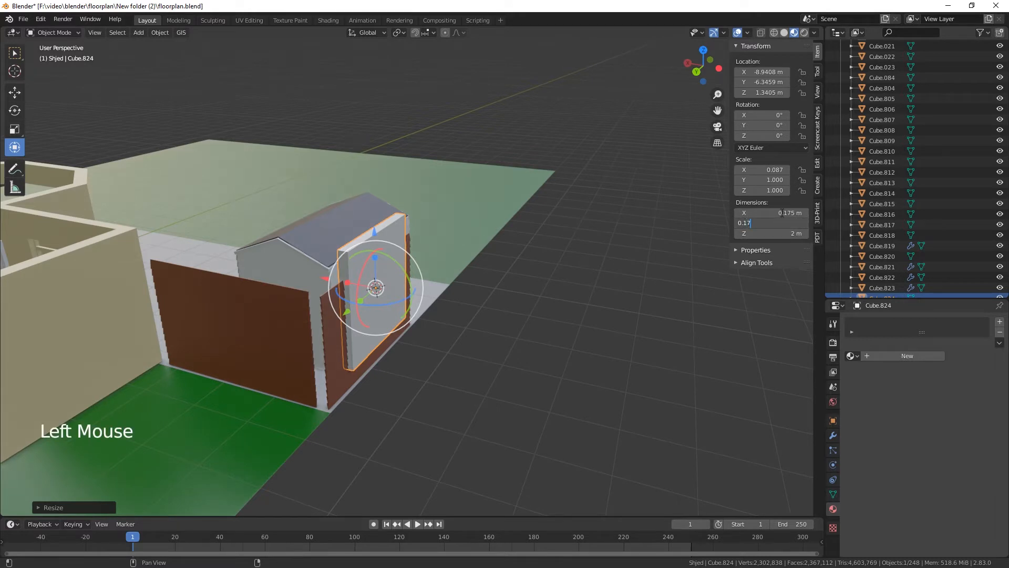
pyautogui.write('5')
pyautogui.press('Return')
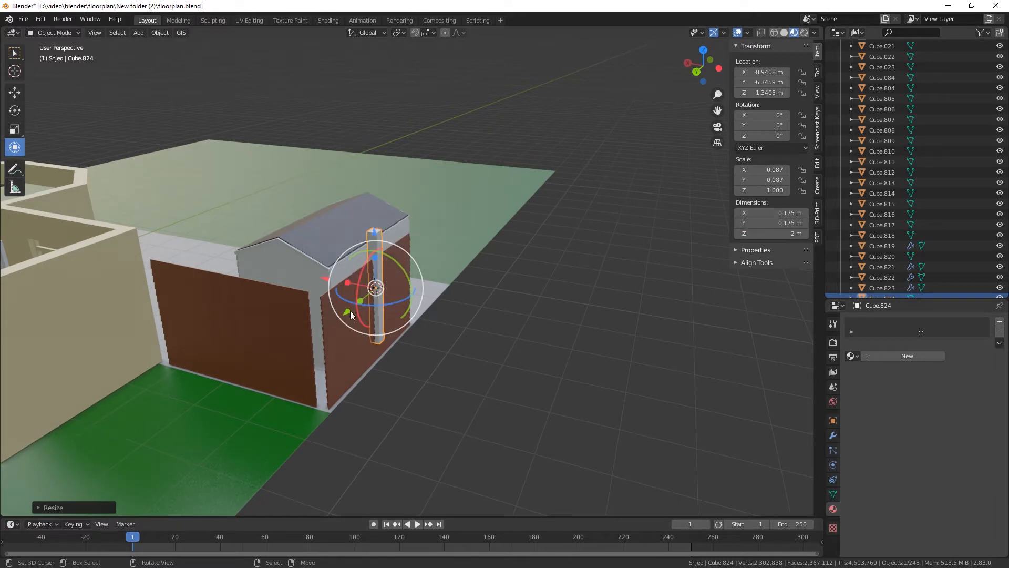
# Move the post about 1.7 m along Y to the corner where the two brown panels meet and lower it about 0.39 m
pyautogui.moveTo(351, 314); pyautogui.dragTo(293, 363)
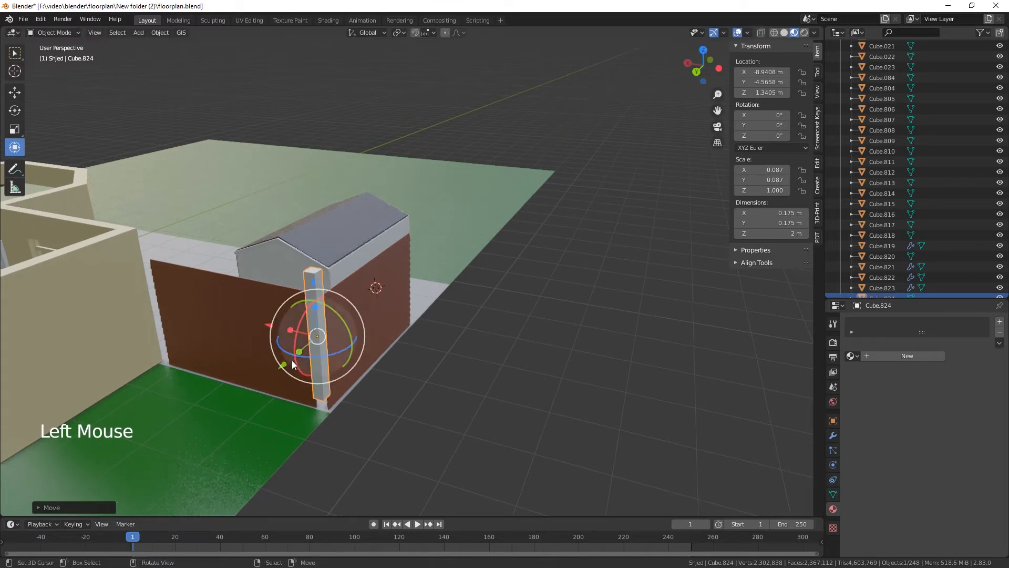
pyautogui.moveTo(314, 283); pyautogui.dragTo(309, 299)
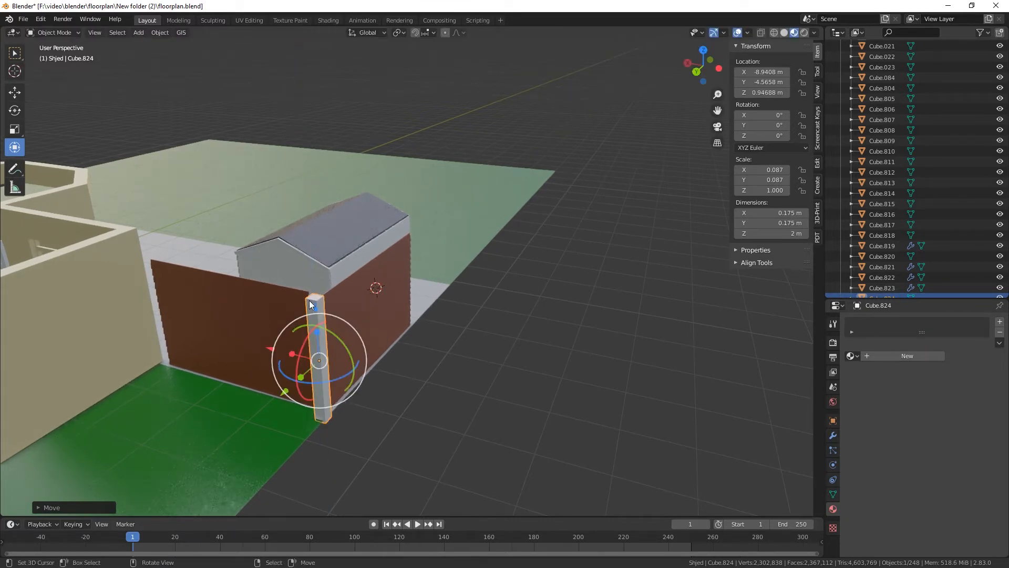
pyautogui.moveTo(309, 303); pyautogui.dragTo(350, 356, button='middle')
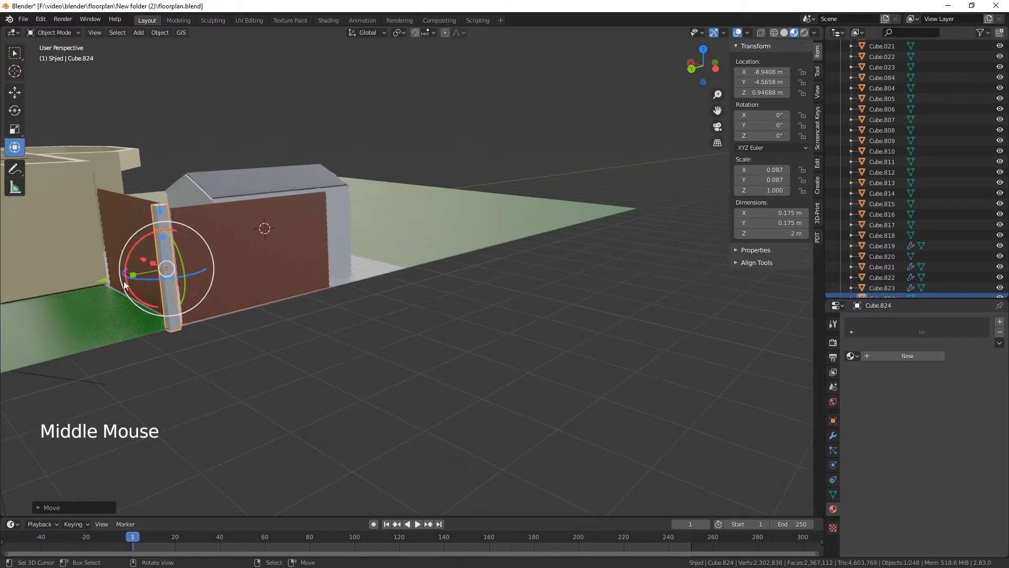
pyautogui.moveTo(132, 275); pyautogui.dragTo(193, 357)
pyautogui.moveTo(192, 361); pyautogui.dragTo(235, 380, button='middle')
# Shift the panel between the house and the corner post about 0.13 m along Y and -0.12 m along X, against the post
pyautogui.rightClick(273, 365)
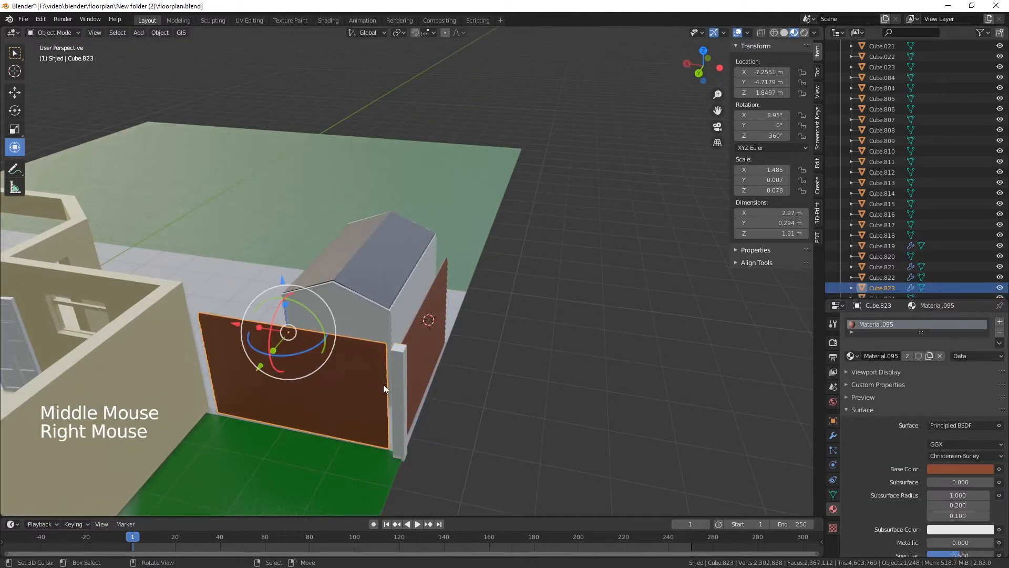
pyautogui.moveTo(258, 374); pyautogui.dragTo(252, 375)
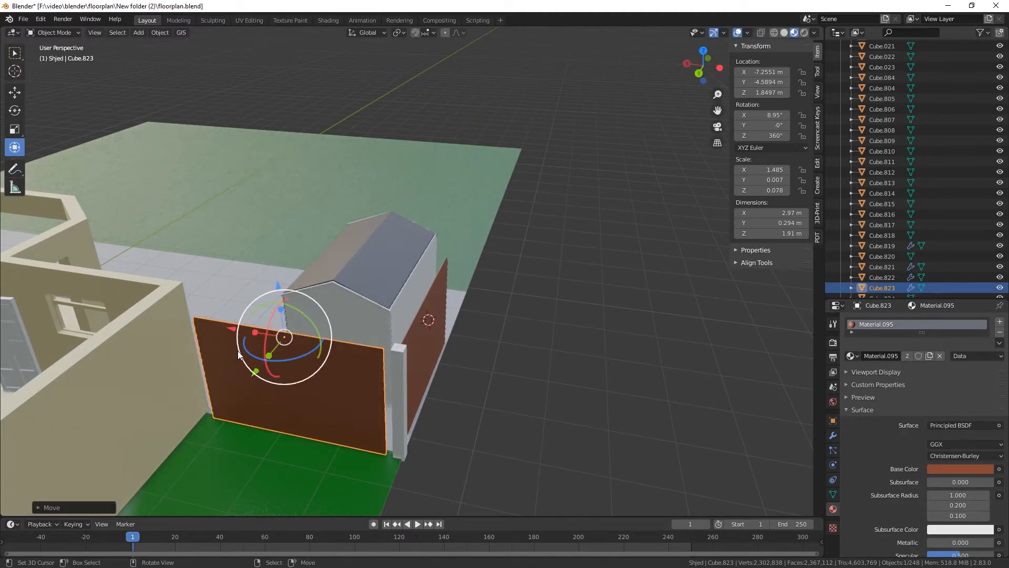
pyautogui.moveTo(232, 332); pyautogui.dragTo(239, 335)
pyautogui.click(239, 335)
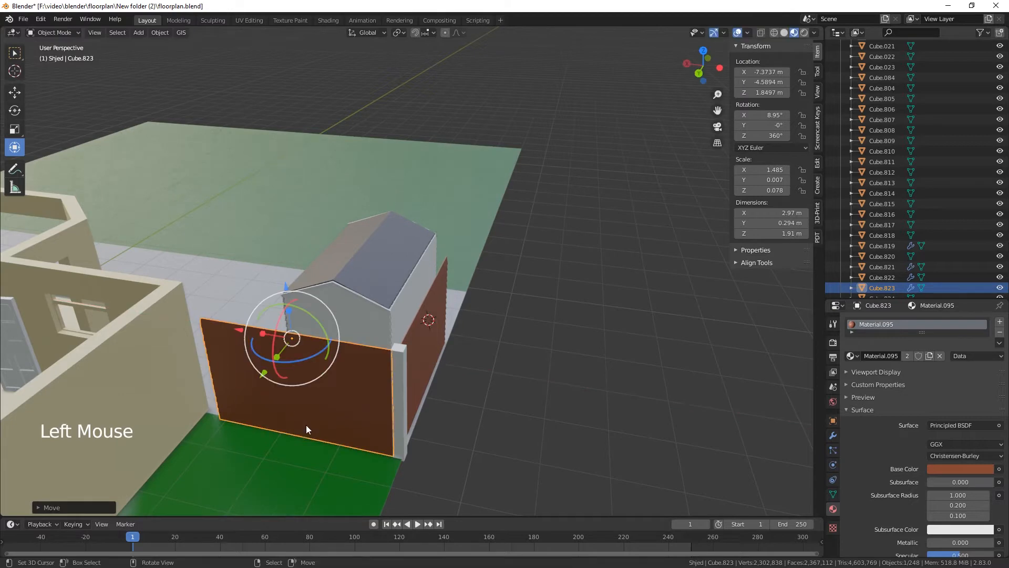
# Duplicate the corner post about 3.16 m along X to the panel's end beside the house wall
pyautogui.scroll(3, 300, 412)
pyautogui.scroll(-1, 299, 415)
pyautogui.moveTo(298, 424); pyautogui.dragTo(312, 409, button='middle')
pyautogui.scroll(-2, 224, 383)
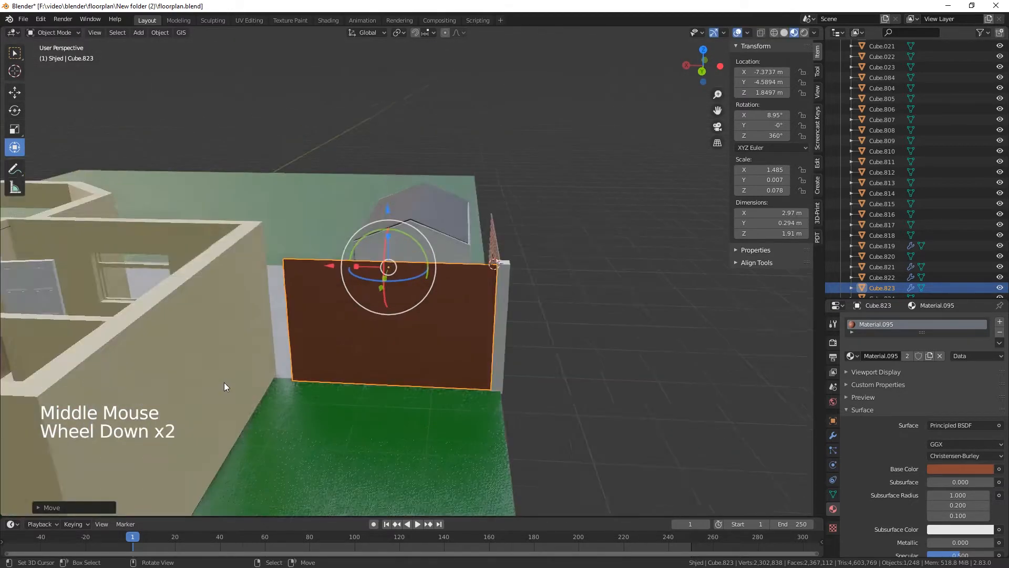
pyautogui.rightClick(481, 298)
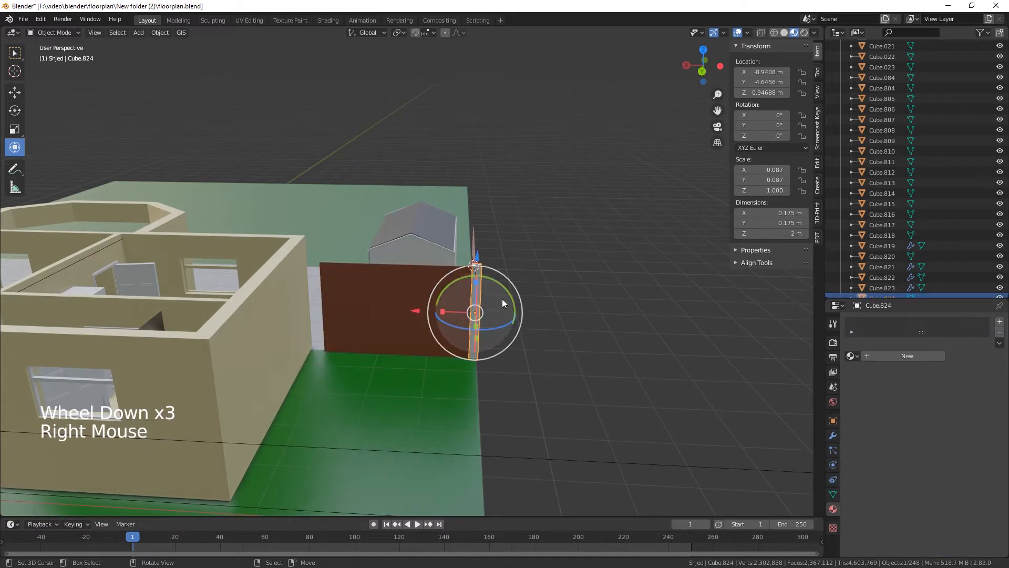
pyautogui.hotkey('shift', 'd')
pyautogui.press('x')
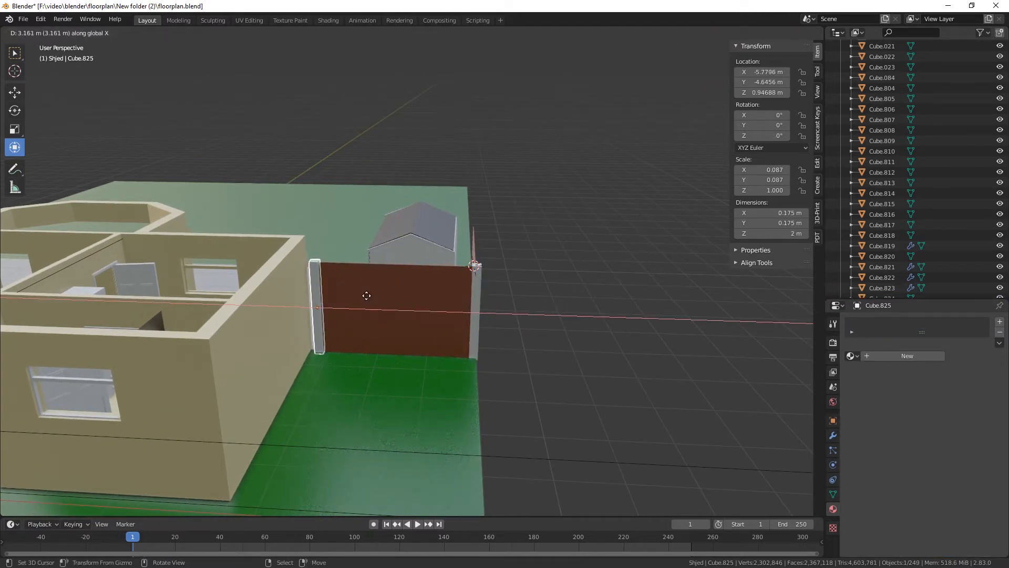
pyautogui.click(367, 295)
pyautogui.moveTo(368, 341); pyautogui.dragTo(374, 348, button='middle')
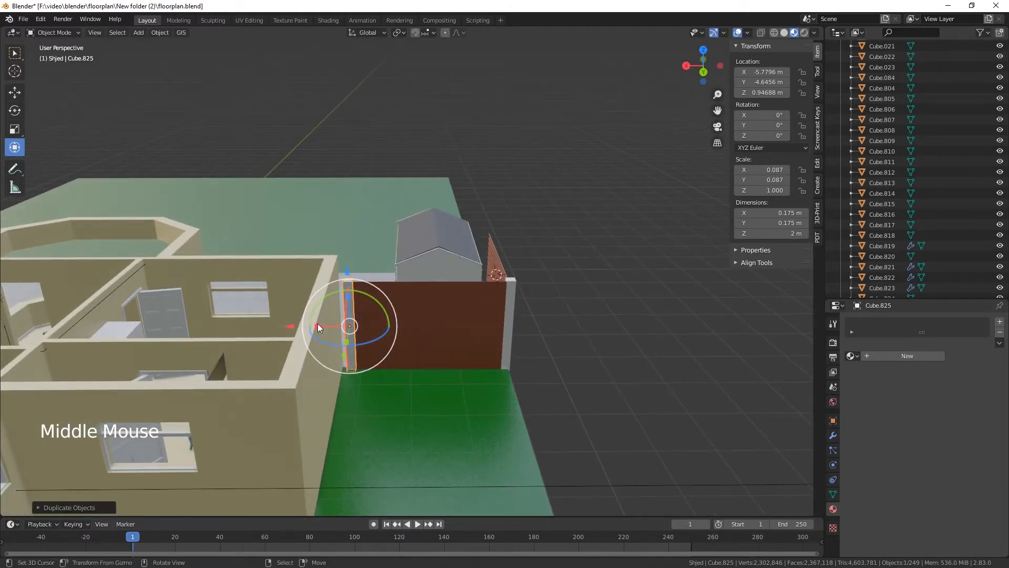
# Widen the duplicated post to about 0.226 m along X and shift it about 0.08 m toward the house wall
pyautogui.moveTo(317, 325); pyautogui.dragTo(308, 322)
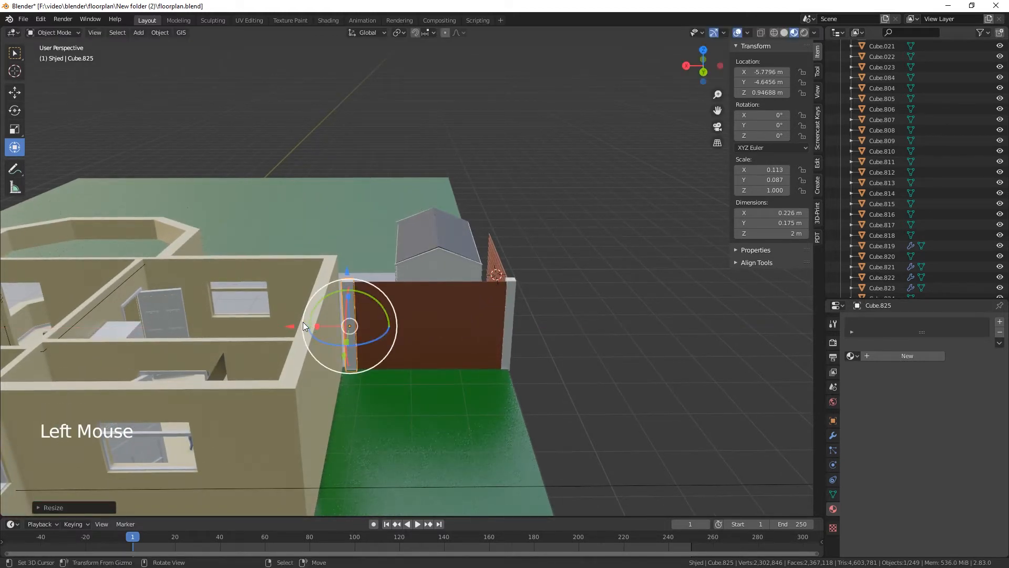
pyautogui.click(293, 326)
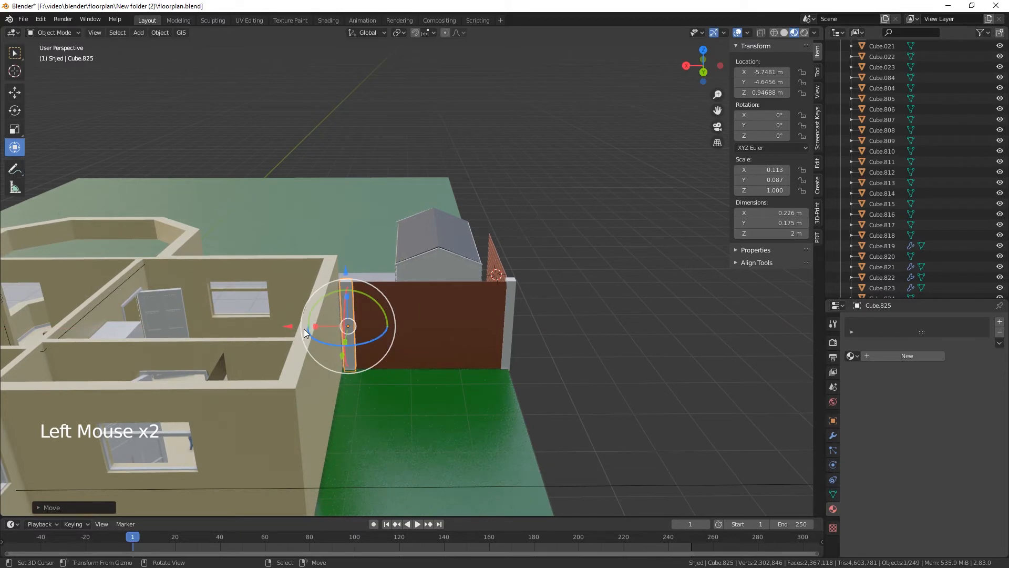
pyautogui.moveTo(313, 327); pyautogui.dragTo(292, 328)
pyautogui.hotkey('ctrl', 'z')
pyautogui.hotkey('ctrl', 'z')
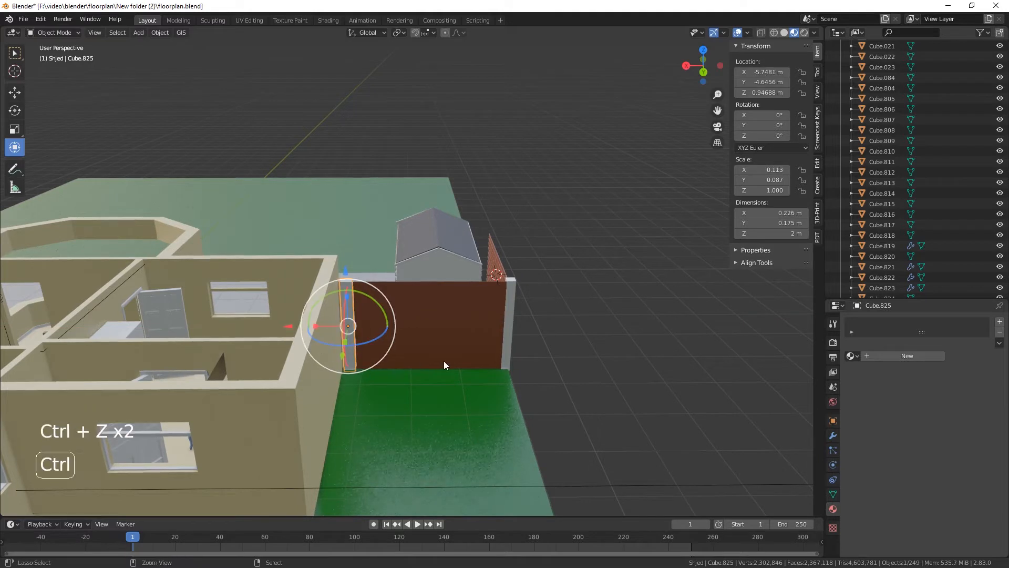
pyautogui.hotkey('ctrl', 'z')
pyautogui.moveTo(290, 326); pyautogui.dragTo(288, 323)
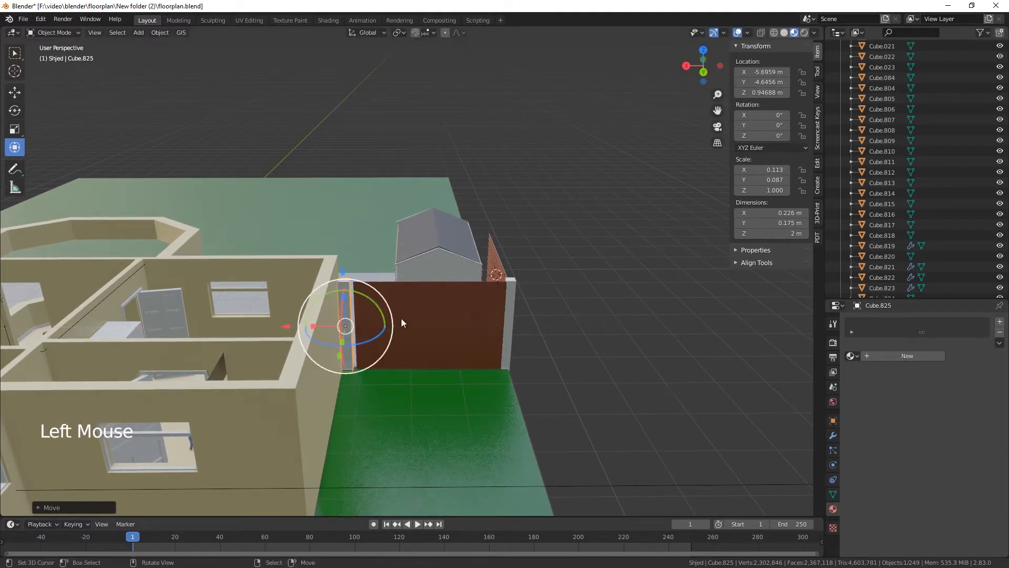
# Nudge the panel between the two posts along X and move the corner post about 0.09 m along X against it
pyautogui.rightClick(414, 308)
pyautogui.moveTo(370, 286); pyautogui.dragTo(381, 300)
pyautogui.scroll(2, 524, 363)
pyautogui.rightClick(609, 326)
pyautogui.moveTo(548, 382); pyautogui.dragTo(546, 379)
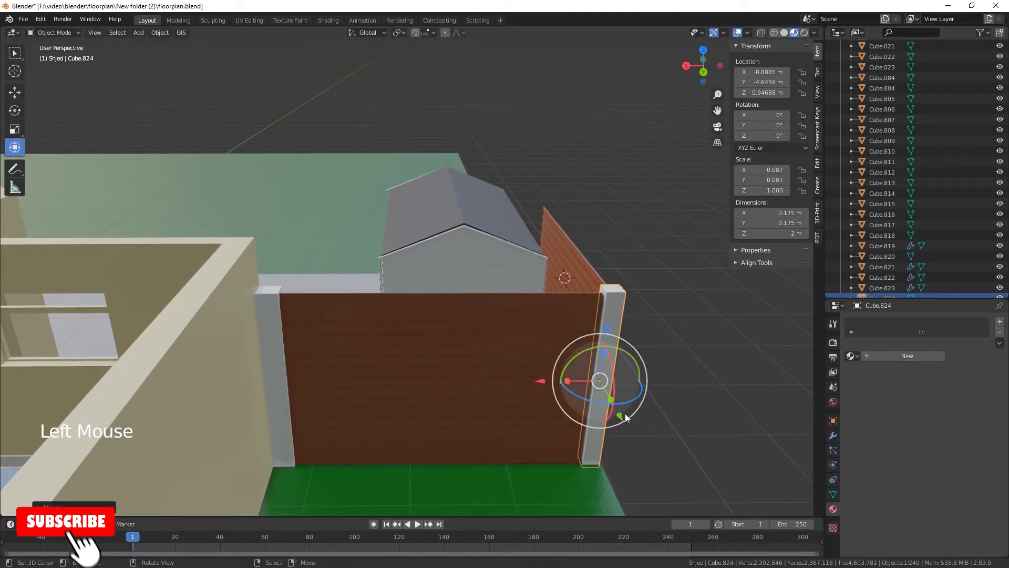
pyautogui.moveTo(625, 416); pyautogui.dragTo(568, 417, button='middle')
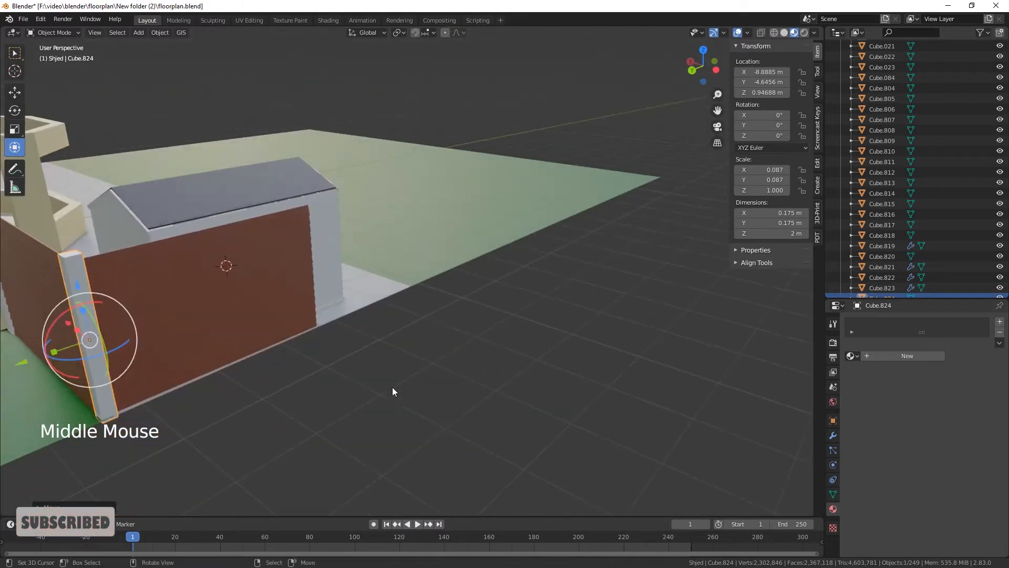
pyautogui.moveTo(383, 372); pyautogui.dragTo(433, 377, button='middle')
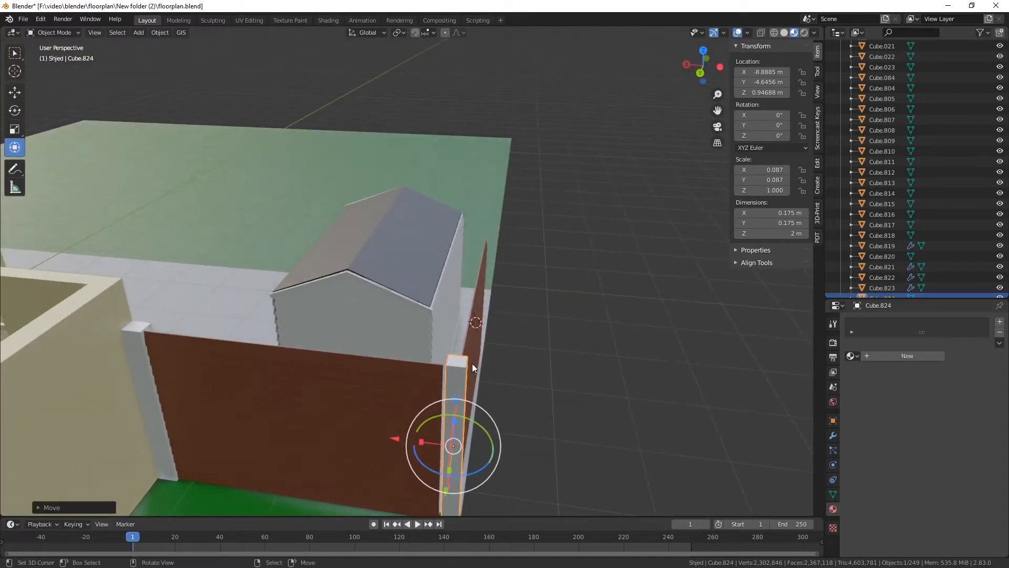
pyautogui.moveTo(395, 438); pyautogui.dragTo(390, 437)
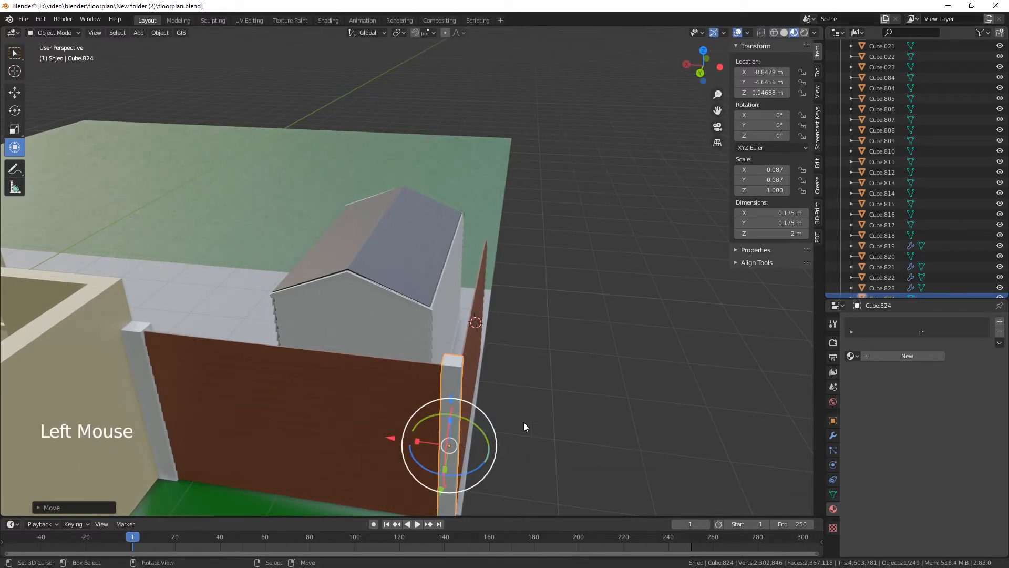
# Shift the side panel next to the shed about 0.03 m along X to line it up with the corner post
pyautogui.moveTo(524, 422); pyautogui.dragTo(389, 378, button='middle')
pyautogui.rightClick(383, 389)
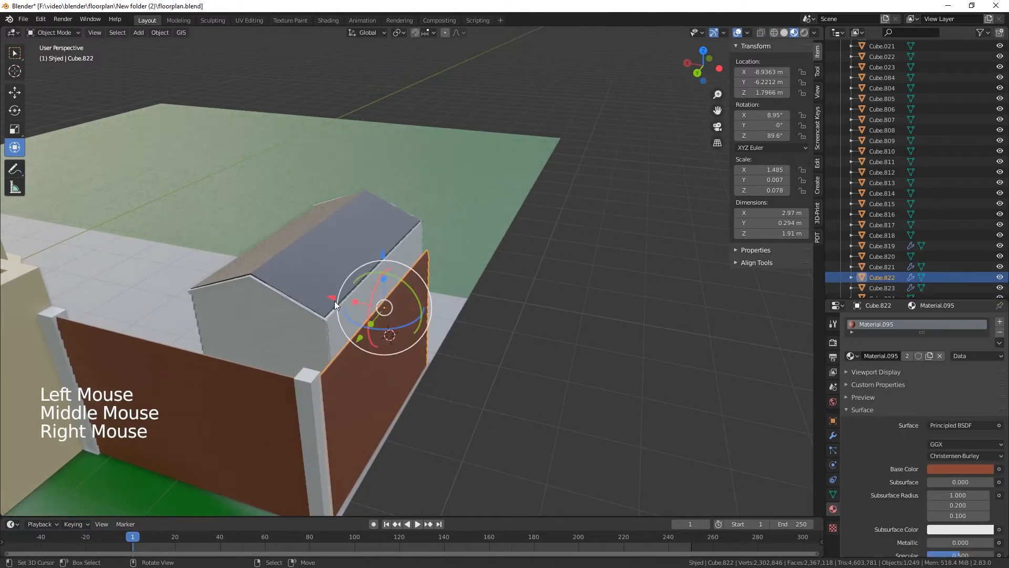
pyautogui.moveTo(335, 300); pyautogui.dragTo(330, 294)
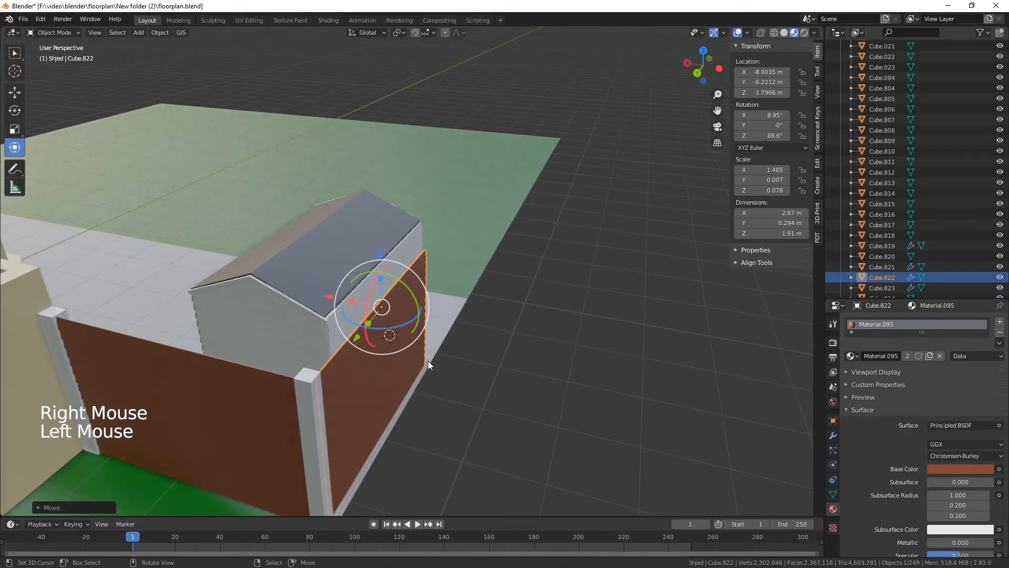
# Duplicate the corner post about -3.14 m along Y to the far end of the side panel
pyautogui.moveTo(427, 360); pyautogui.dragTo(312, 359, button='middle')
pyautogui.scroll(-2, 361, 366)
pyautogui.middleClick(330, 345)
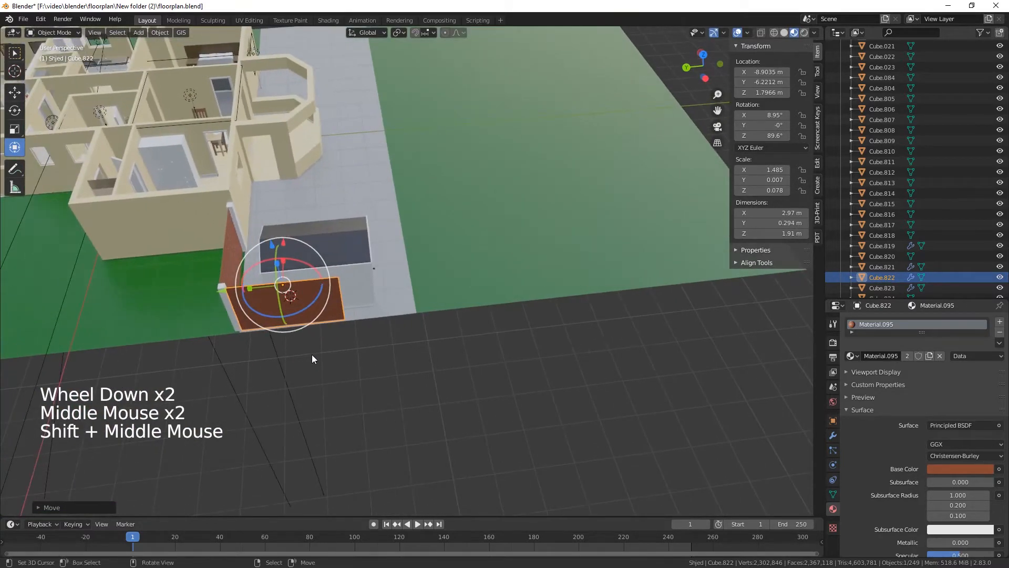
pyautogui.rightClick(230, 308)
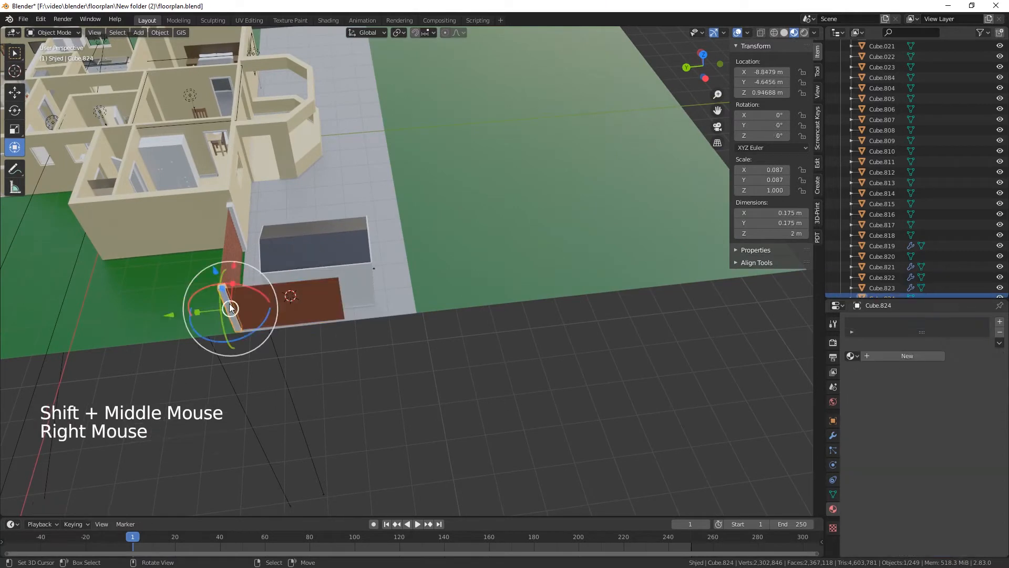
pyautogui.press('shift')
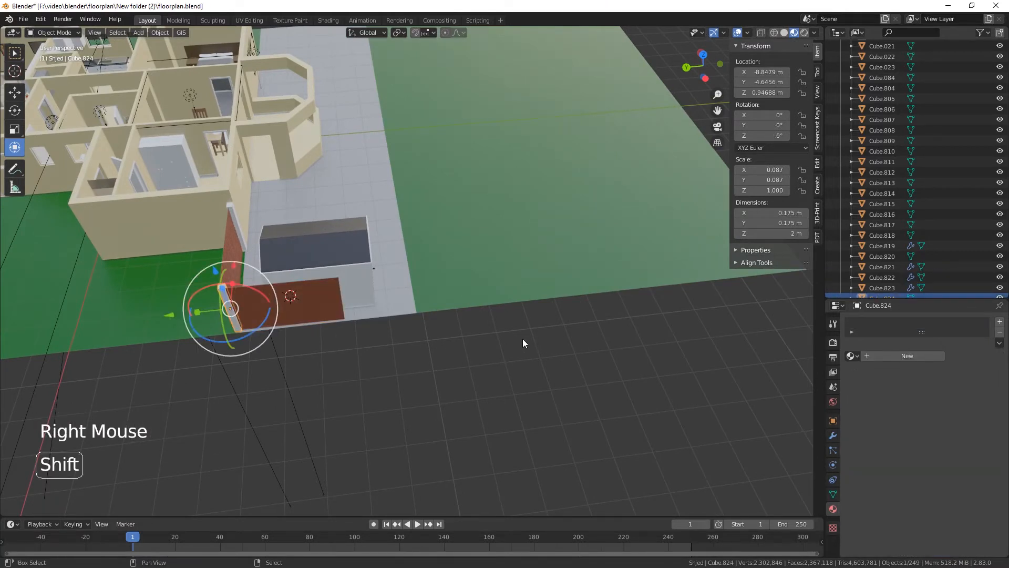
pyautogui.hotkey('shift', 'd')
pyautogui.press('y')
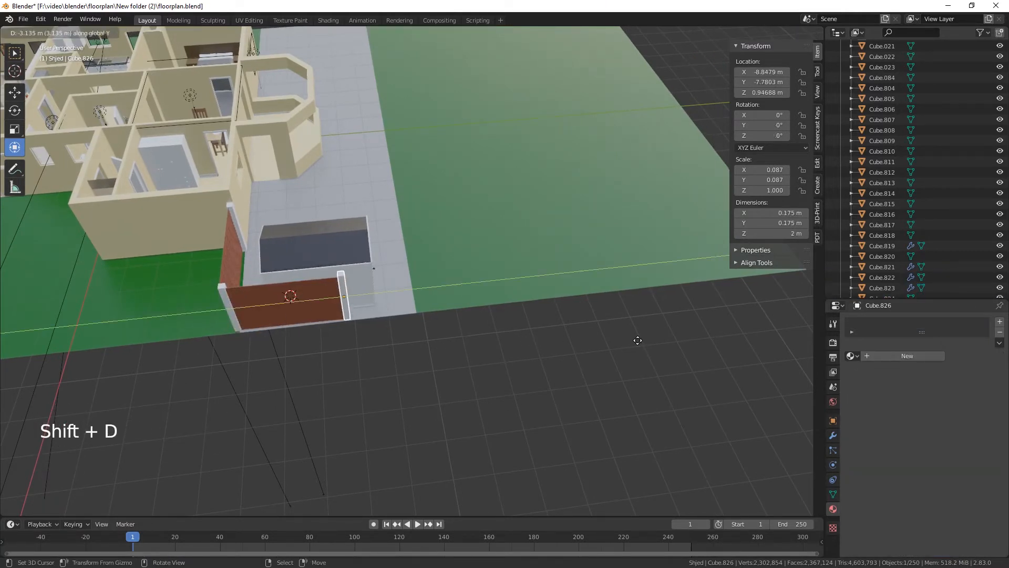
pyautogui.click(637, 340)
# Duplicate the side panel together with its end post about -3.12 m along Y so the copy continues the fence
pyautogui.press('shift')
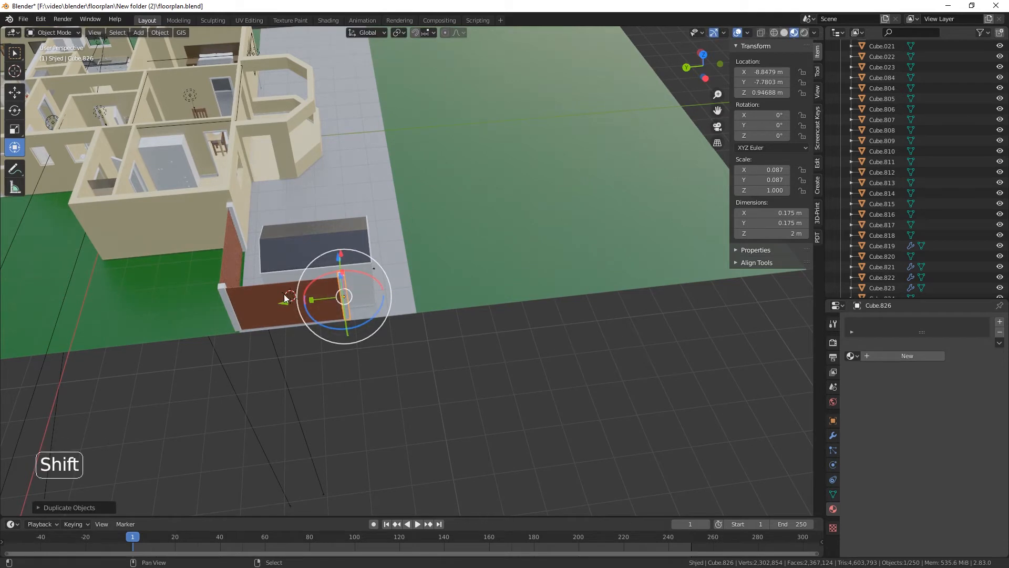
pyautogui.keyDown('shift'); pyautogui.rightClick(276, 292); pyautogui.keyUp('shift')
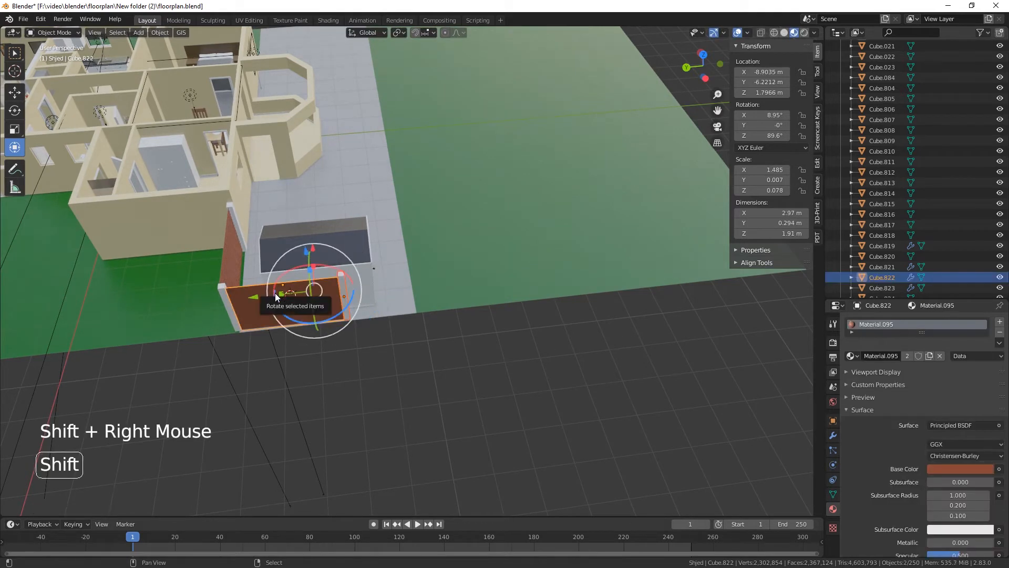
pyautogui.hotkey('shift', 'd')
pyautogui.press('y')
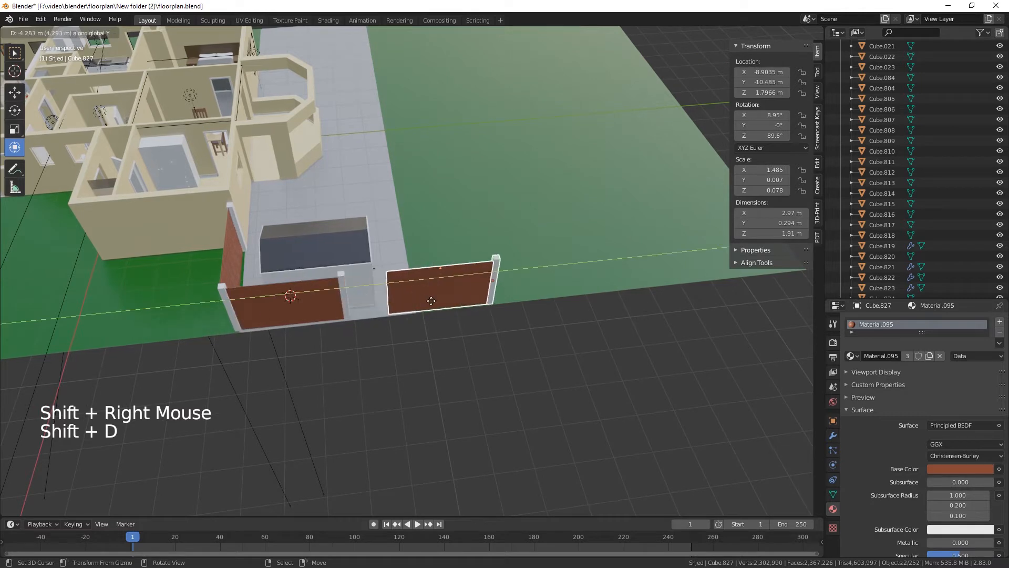
pyautogui.click(392, 301)
pyautogui.scroll(4, 378, 318)
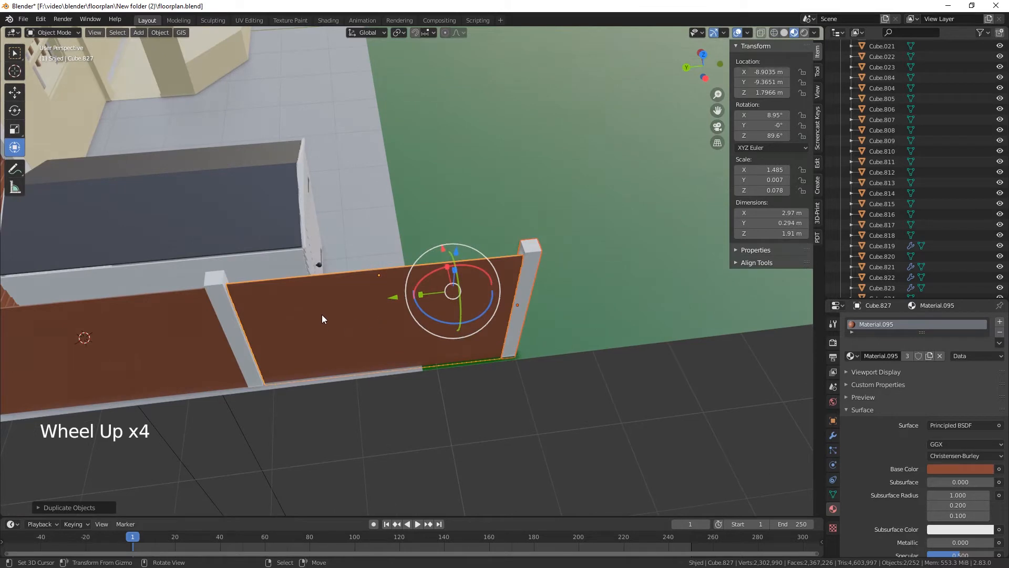
pyautogui.moveTo(394, 297); pyautogui.dragTo(391, 299)
pyautogui.scroll(-3, 391, 300)
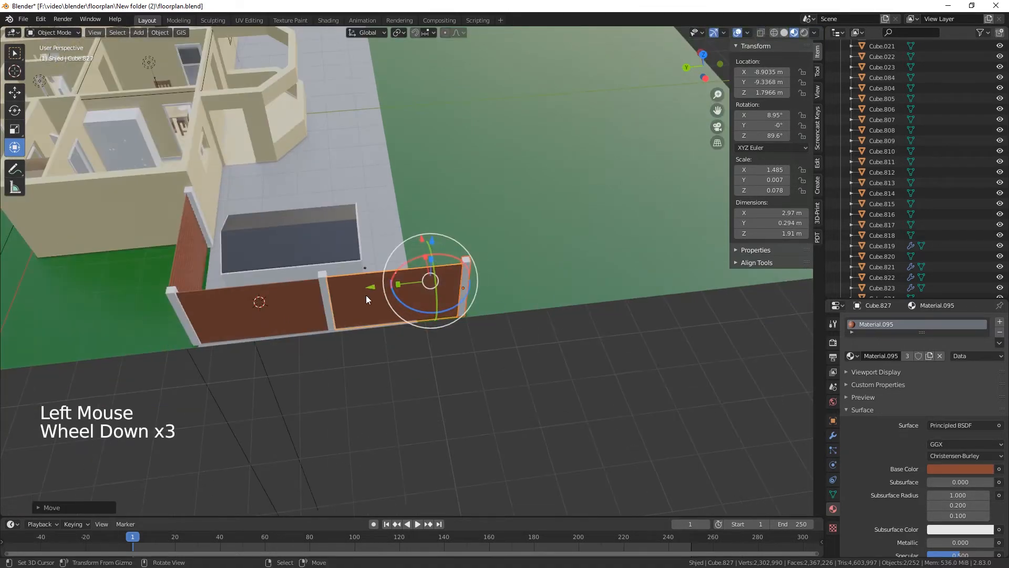
# Add the first side panel and its end post to the selection and duplicate both sections about -6.25 m along Y
pyautogui.keyDown('shift'); pyautogui.rightClick(326, 294); pyautogui.keyUp('shift')
pyautogui.keyDown('shift'); pyautogui.rightClick(301, 300); pyautogui.keyUp('shift')
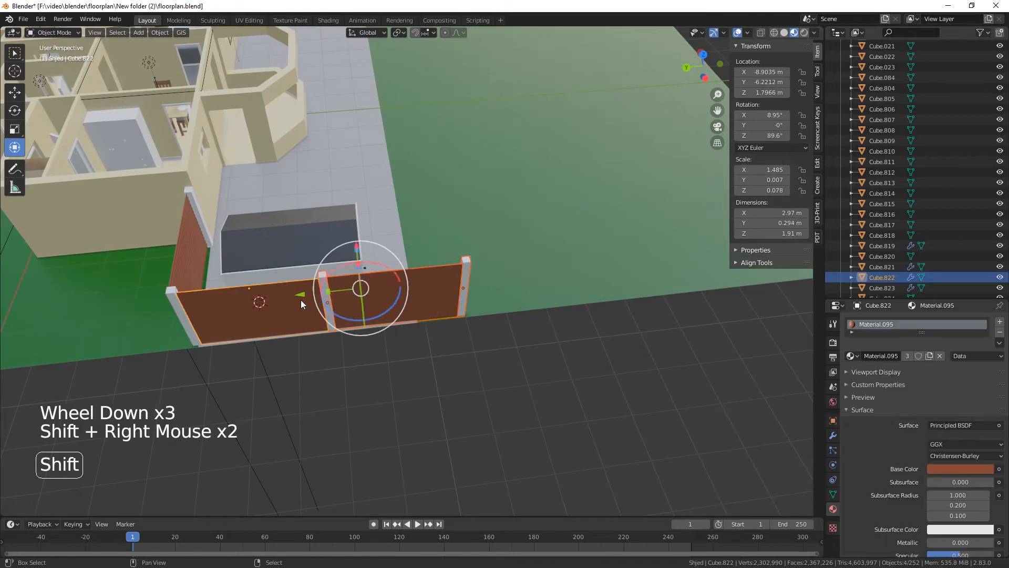
pyautogui.hotkey('shift', 'd')
pyautogui.press('y')
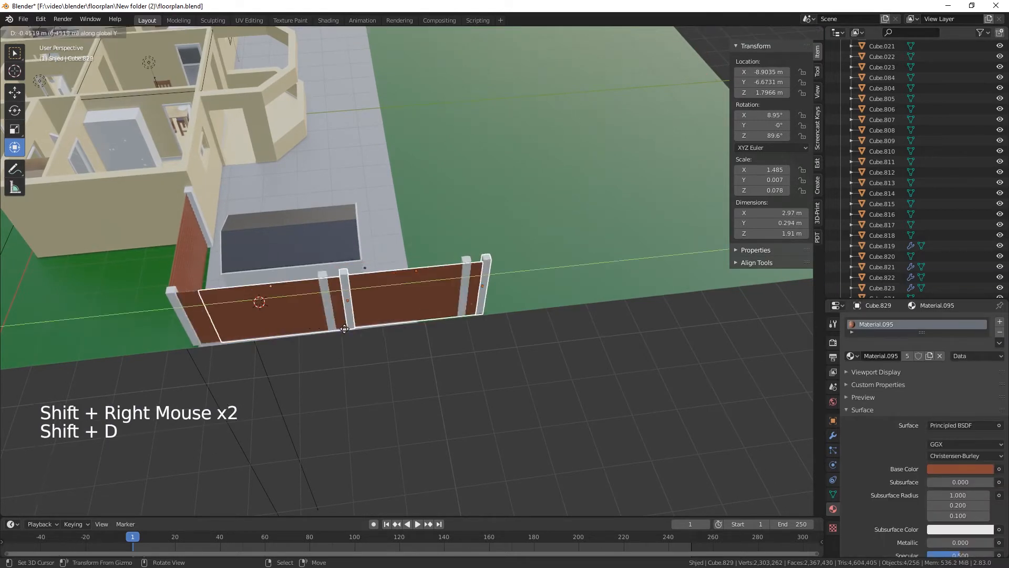
pyautogui.click(585, 313)
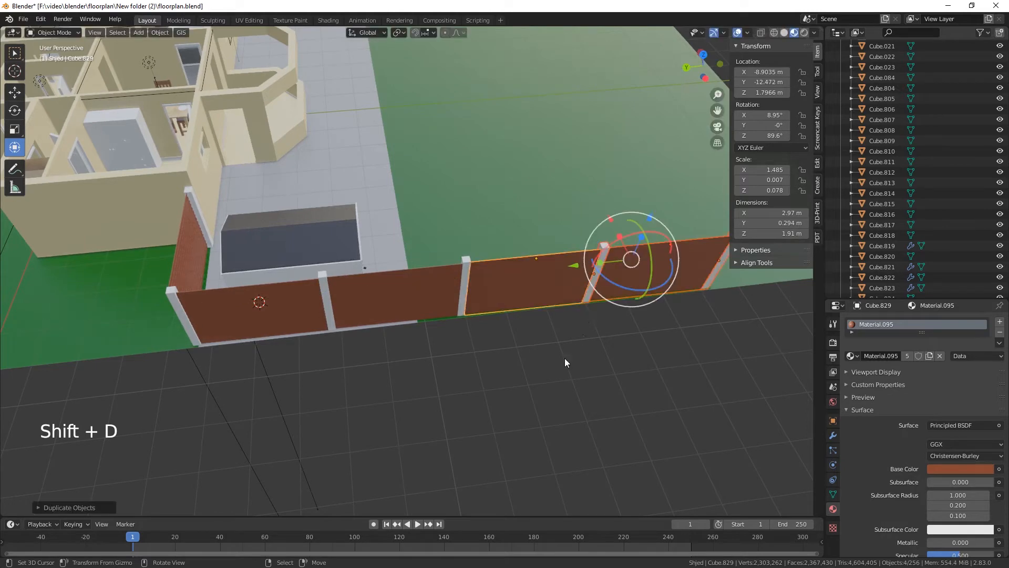
# Duplicate the two end fence sections about -6.2 m along Y so the side fence continues past the garden's far edge
pyautogui.moveTo(563, 362); pyautogui.dragTo(406, 354, button='middle')
pyautogui.scroll(6, 512, 341)
pyautogui.scroll(-2, 415, 349)
pyautogui.scroll(-6, 416, 350)
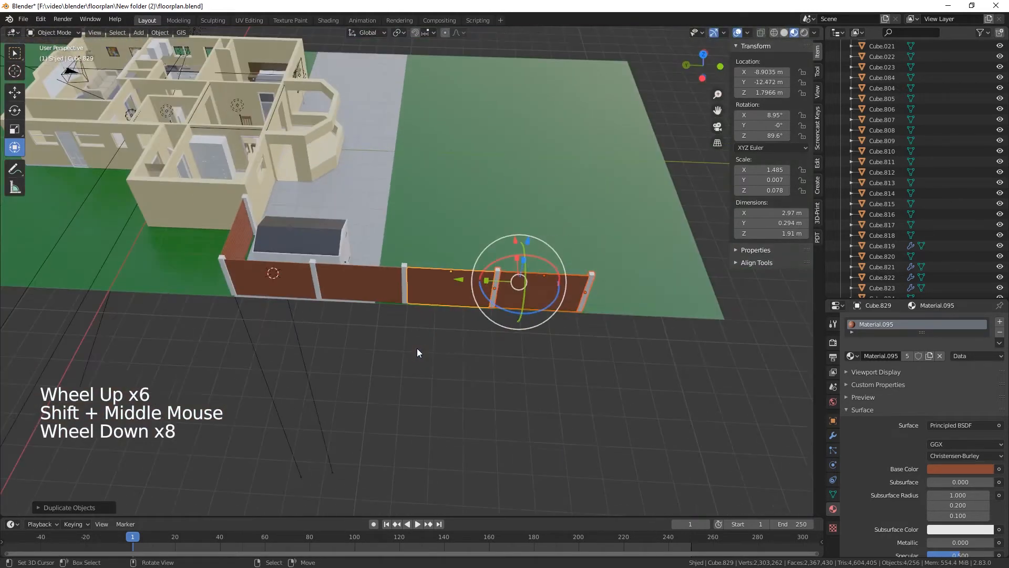
pyautogui.press('shift')
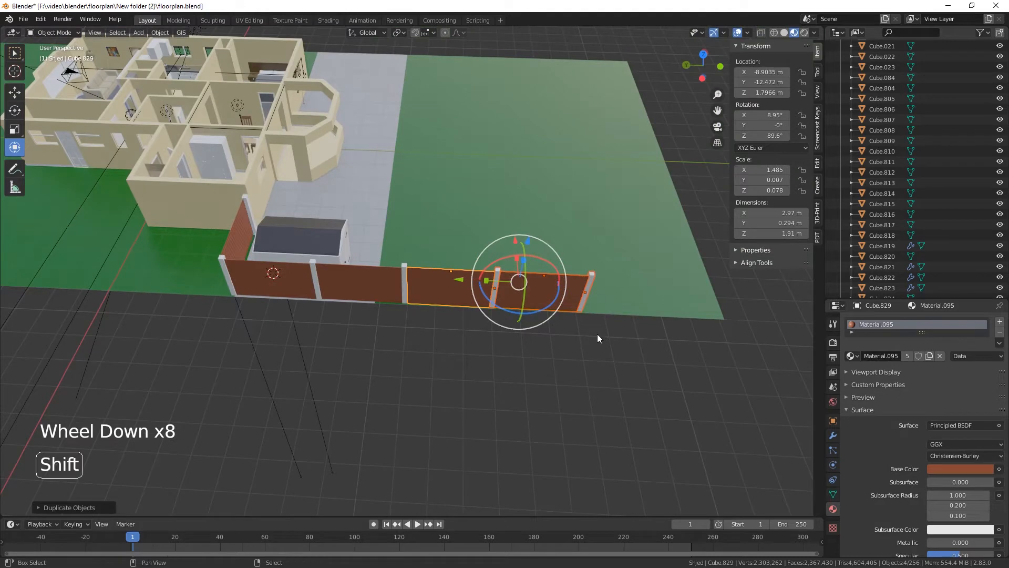
pyautogui.hotkey('shift', 'd')
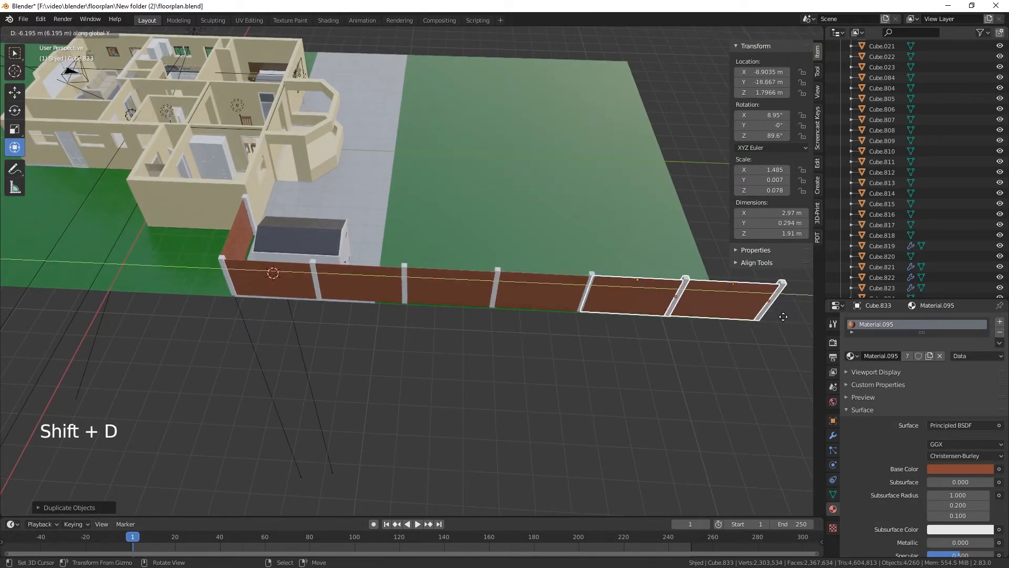
pyautogui.click(616, 366)
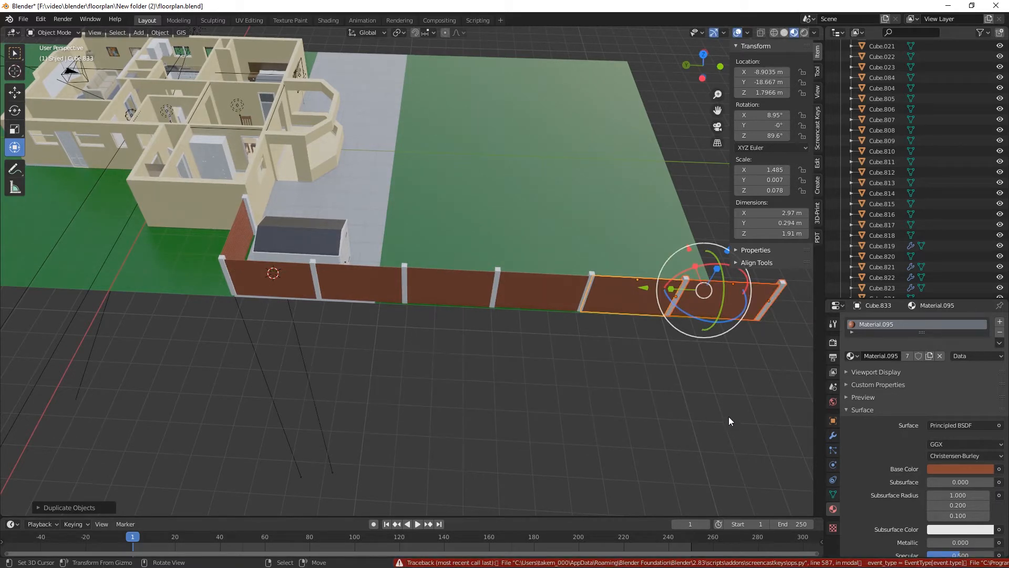
# Nudge the newly duplicated fence sections about -0.06 m along Y against the preceding post
pyautogui.moveTo(729, 417); pyautogui.dragTo(315, 306, button='middle')
pyautogui.scroll(4, 605, 386)
pyautogui.moveTo(597, 358); pyautogui.dragTo(532, 411)
pyautogui.keyDown('shift'); pyautogui.moveTo(532, 415); pyautogui.dragTo(465, 364, button='middle'); pyautogui.keyUp('shift')
# Shorten the last side panel to about 1.54 m and move its end post about 1.4 m along Y to the garden's corner
pyautogui.rightClick(597, 349)
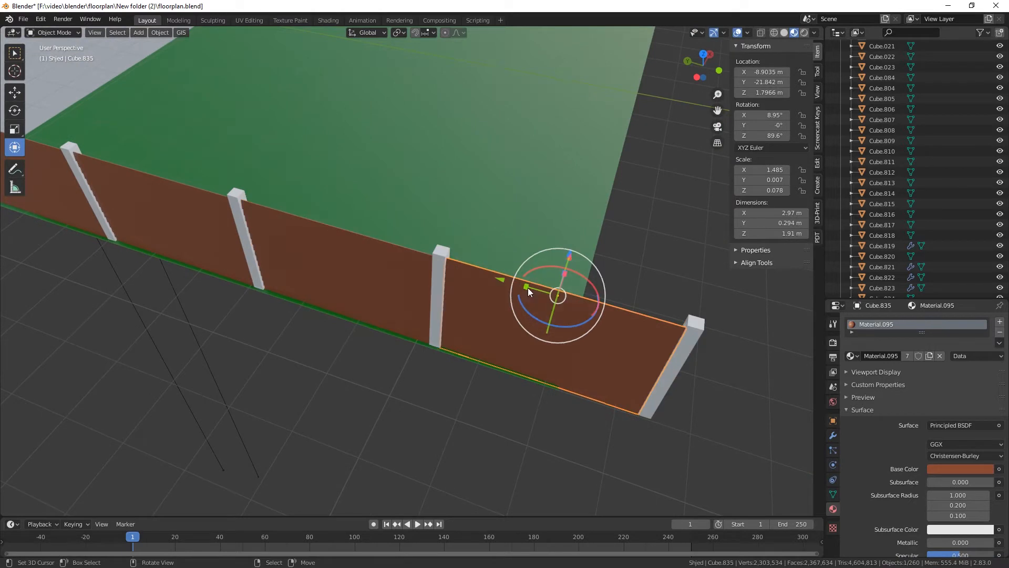
pyautogui.moveTo(527, 287); pyautogui.dragTo(447, 266)
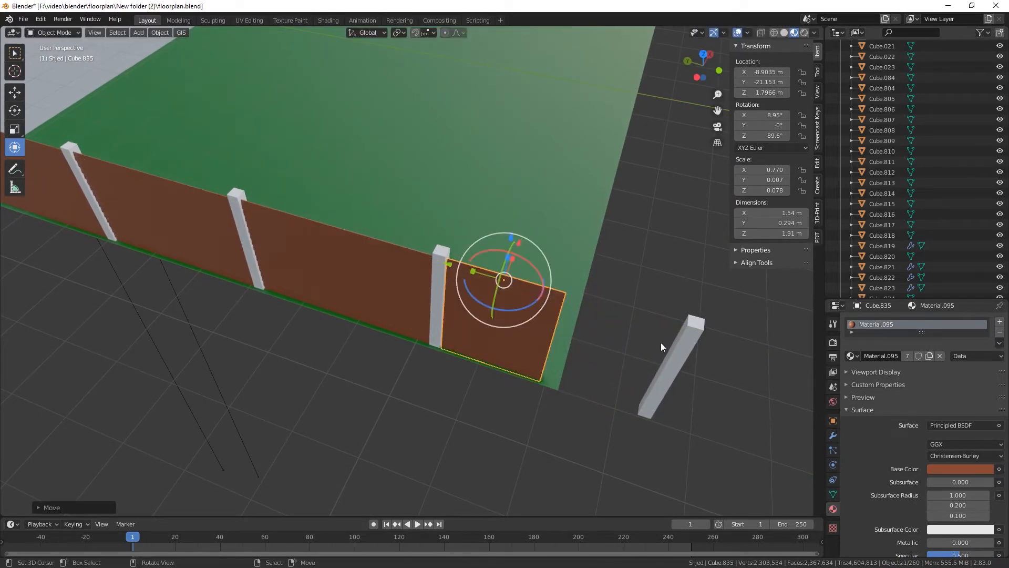
pyautogui.rightClick(673, 357)
pyautogui.press('g')
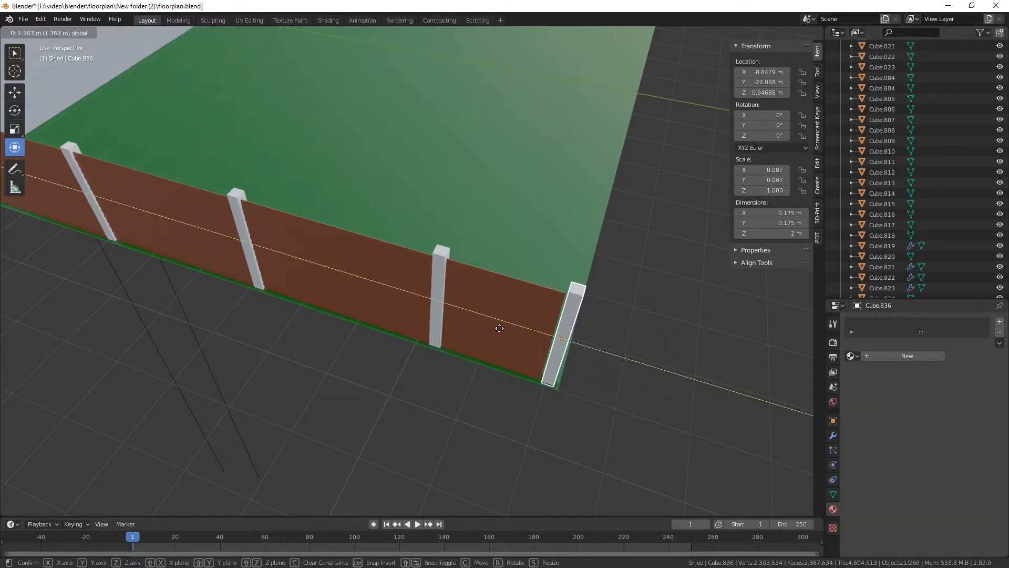
pyautogui.click(498, 328)
# Select all six panels of the side fence in top view and shift them about 0.04 m along X to line up with the posts
pyautogui.moveTo(523, 422); pyautogui.dragTo(563, 385, button='middle')
pyautogui.scroll(-3, 567, 414)
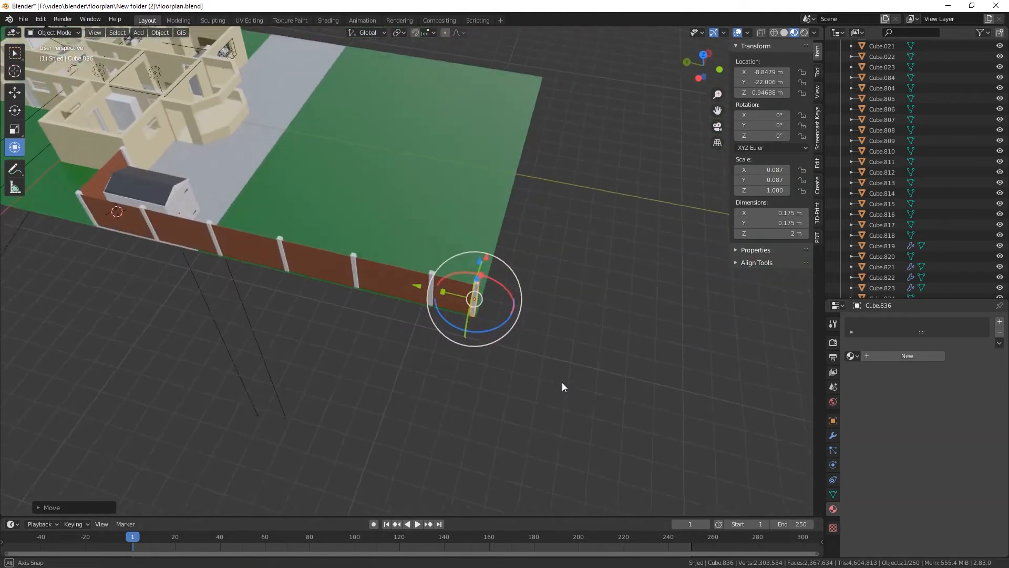
pyautogui.scroll(4, 488, 416)
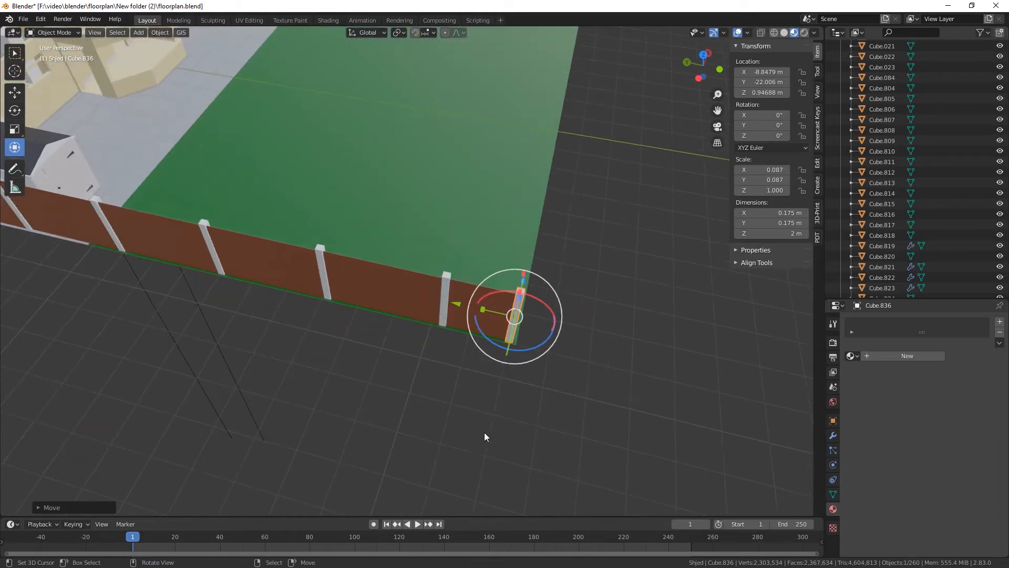
pyautogui.moveTo(458, 440); pyautogui.dragTo(437, 441, button='middle')
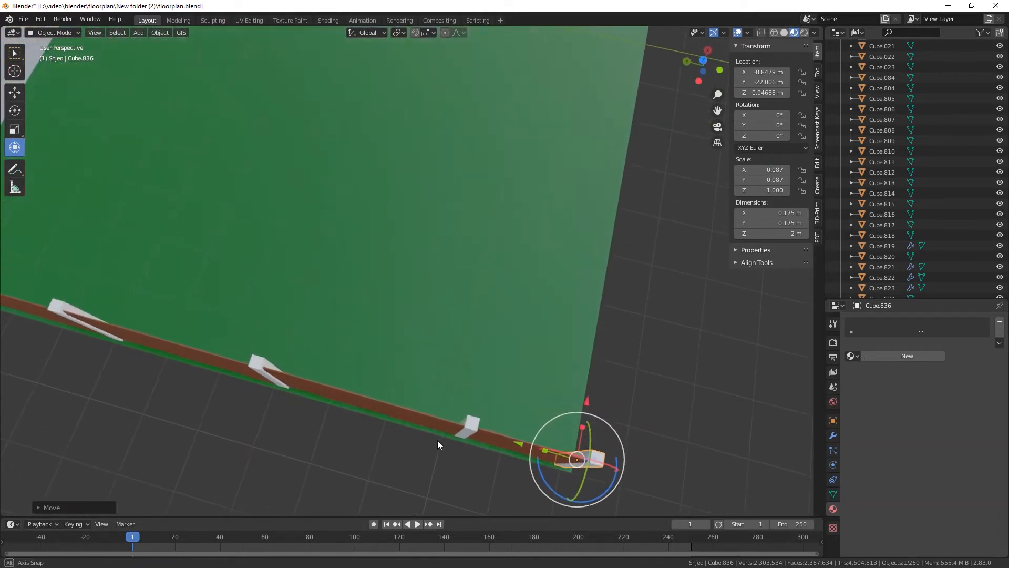
pyautogui.click(703, 59)
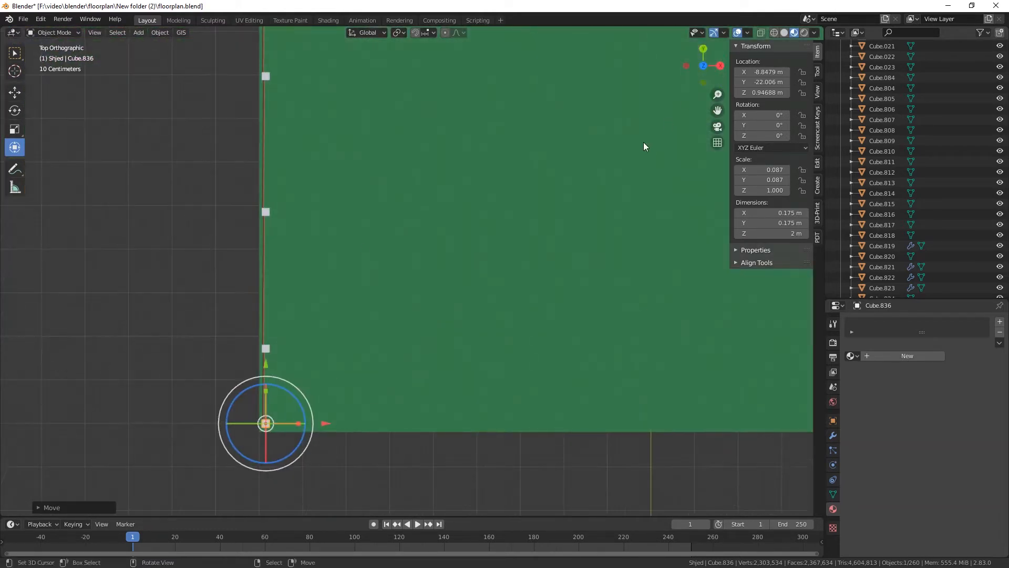
pyautogui.rightClick(263, 357)
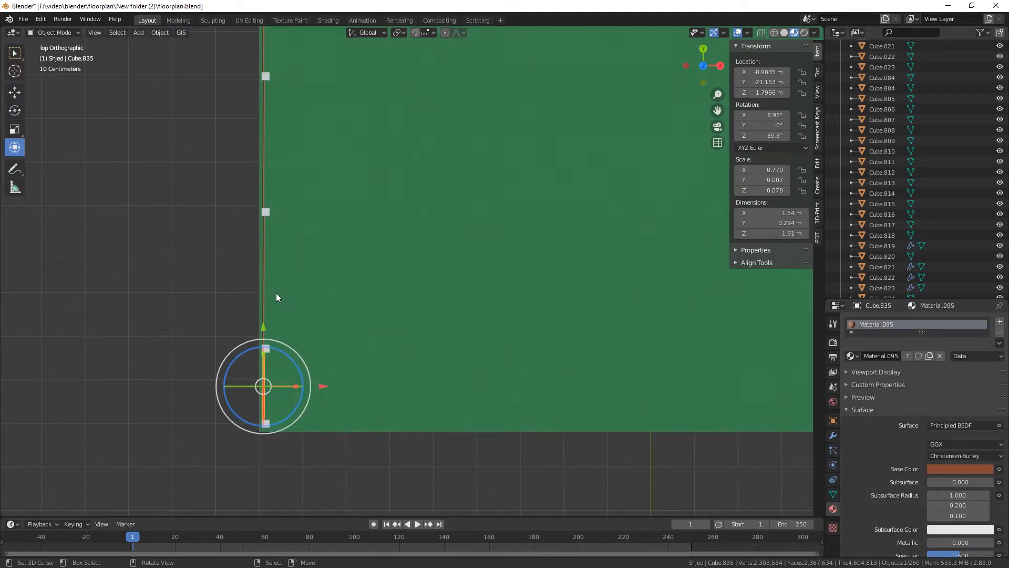
pyautogui.keyDown('shift'); pyautogui.rightClick(262, 277); pyautogui.keyUp('shift')
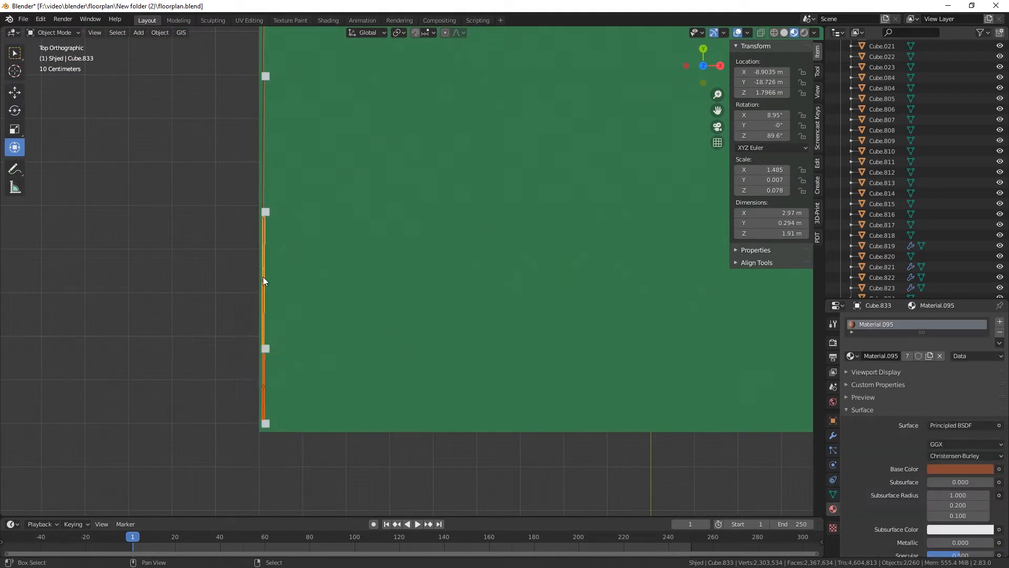
pyautogui.keyDown('shift'); pyautogui.rightClick(263, 163); pyautogui.keyUp('shift')
pyautogui.keyDown('shift'); pyautogui.rightClick(263, 52); pyautogui.keyUp('shift')
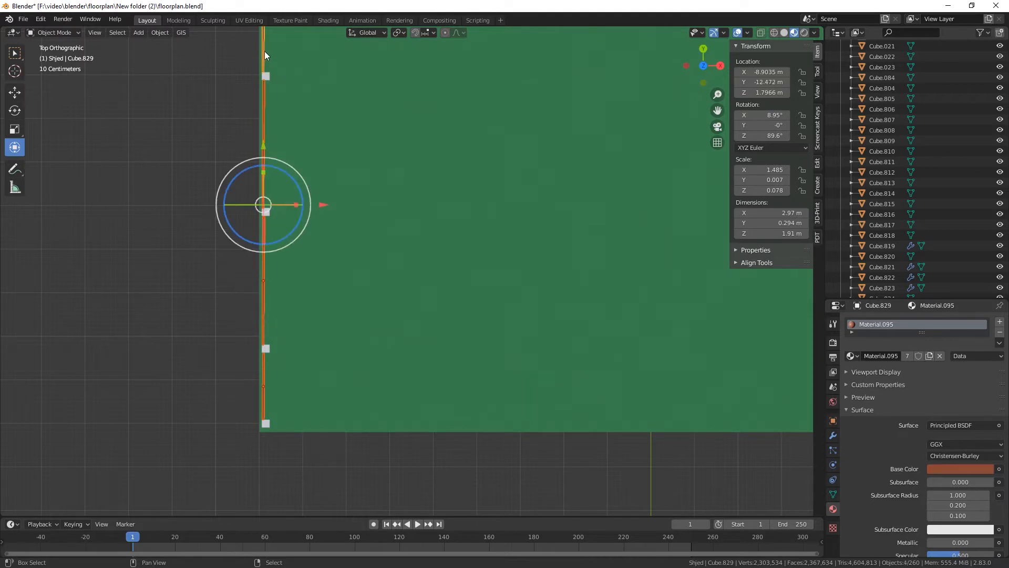
pyautogui.keyDown('shift'); pyautogui.moveTo(377, 211); pyautogui.dragTo(404, 241, button='middle'); pyautogui.keyUp('shift')
pyautogui.keyDown('shift'); pyautogui.moveTo(404, 387); pyautogui.dragTo(397, 454, button='middle'); pyautogui.keyUp('shift')
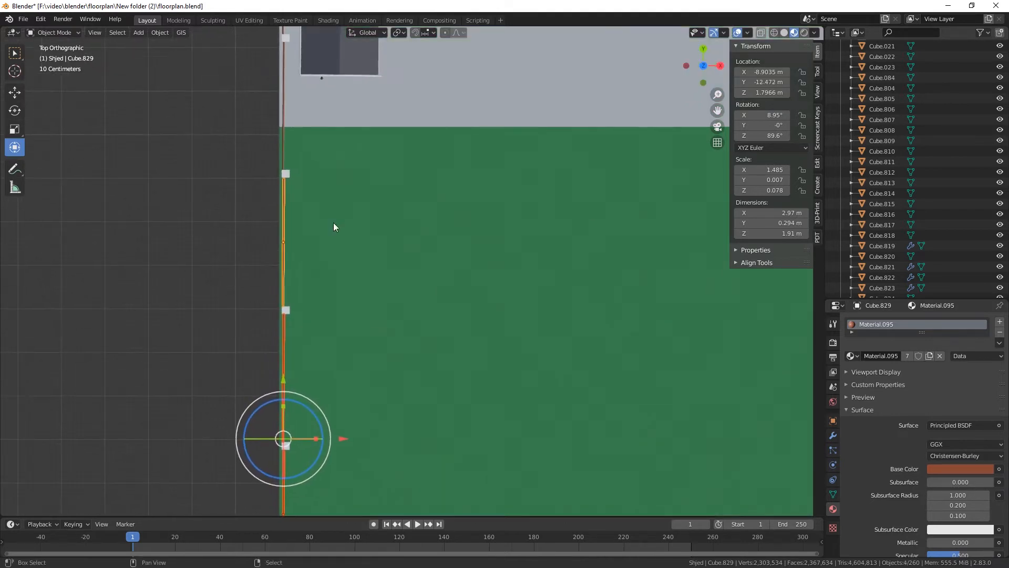
pyautogui.keyDown('shift'); pyautogui.rightClick(286, 75); pyautogui.keyUp('shift')
pyautogui.keyDown('shift'); pyautogui.moveTo(344, 144); pyautogui.dragTo(342, 267, button='middle'); pyautogui.keyUp('shift')
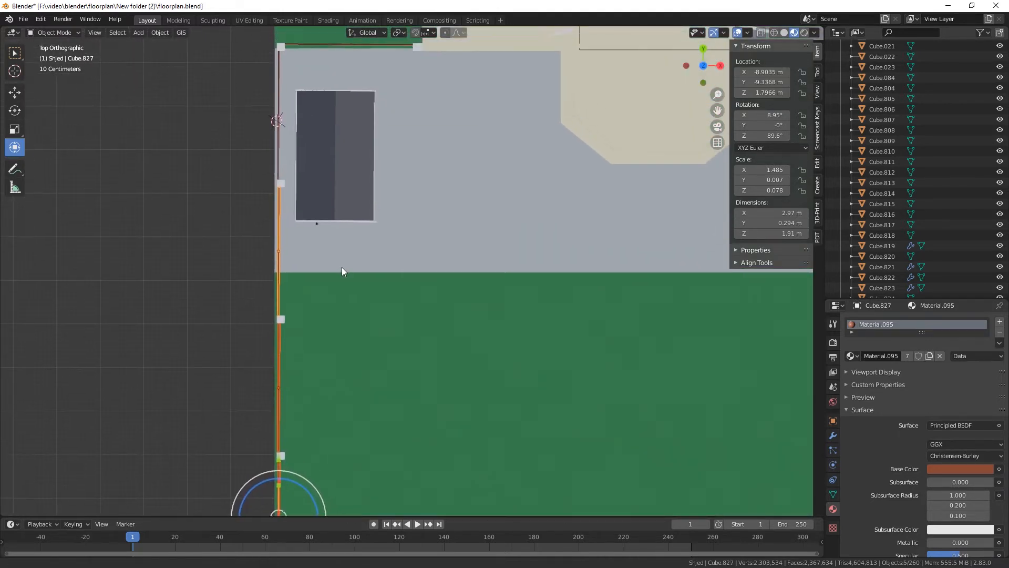
pyautogui.keyDown('shift'); pyautogui.rightClick(280, 141); pyautogui.keyUp('shift')
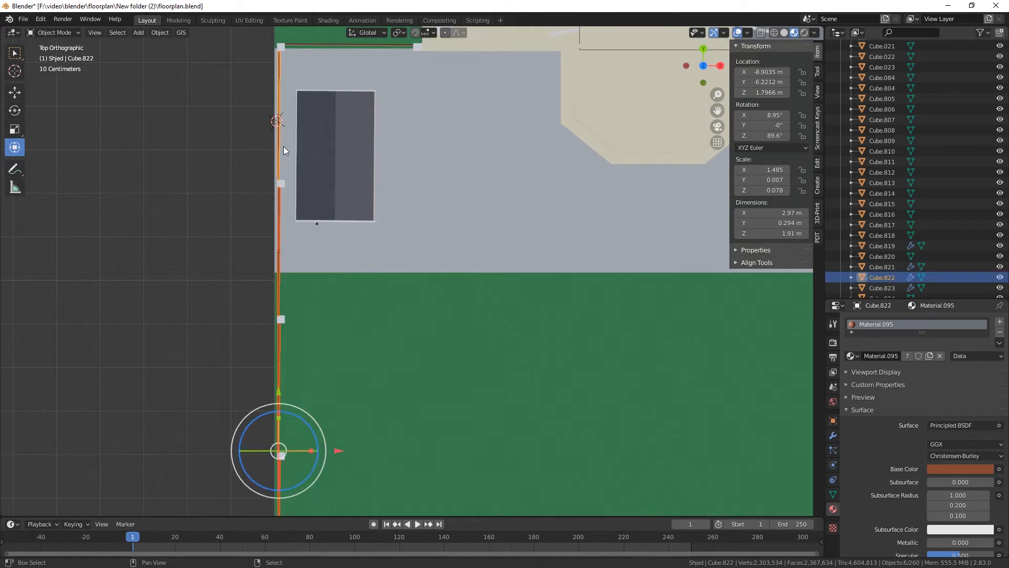
pyautogui.moveTo(340, 450); pyautogui.dragTo(342, 450)
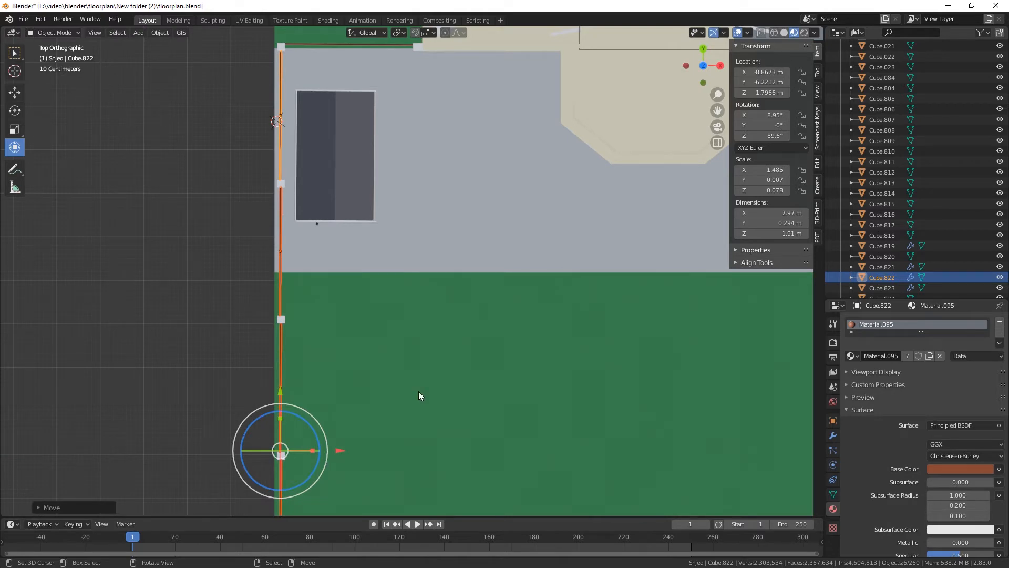
# Add fence posts to the selected side panels and duplicate the row about 17.68 m along X to the opposite garden edge
pyautogui.scroll(-3, 418, 391)
pyautogui.moveTo(421, 399); pyautogui.dragTo(466, 315, button='middle')
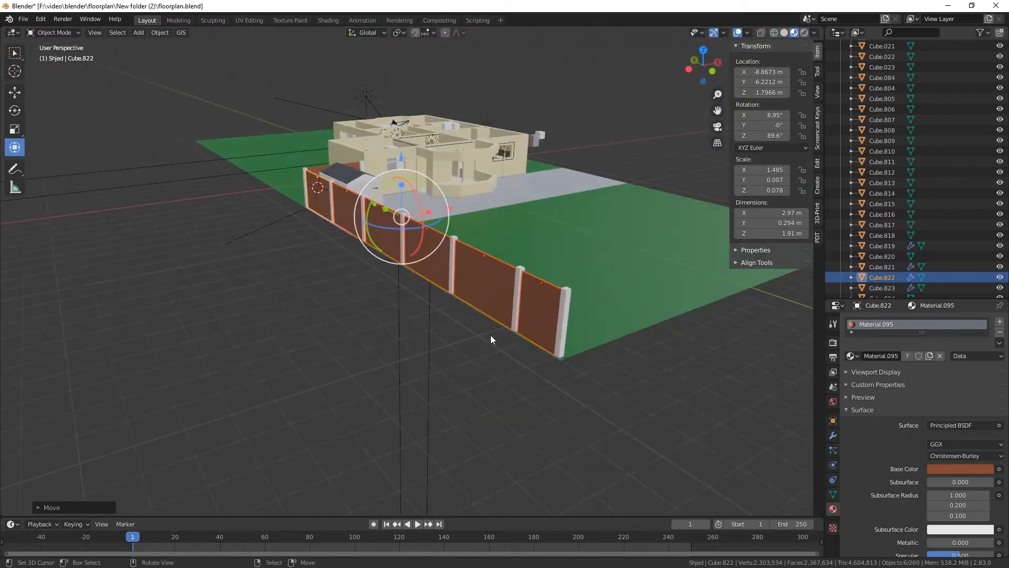
pyautogui.keyDown('shift'); pyautogui.click(555, 300); pyautogui.keyUp('shift')
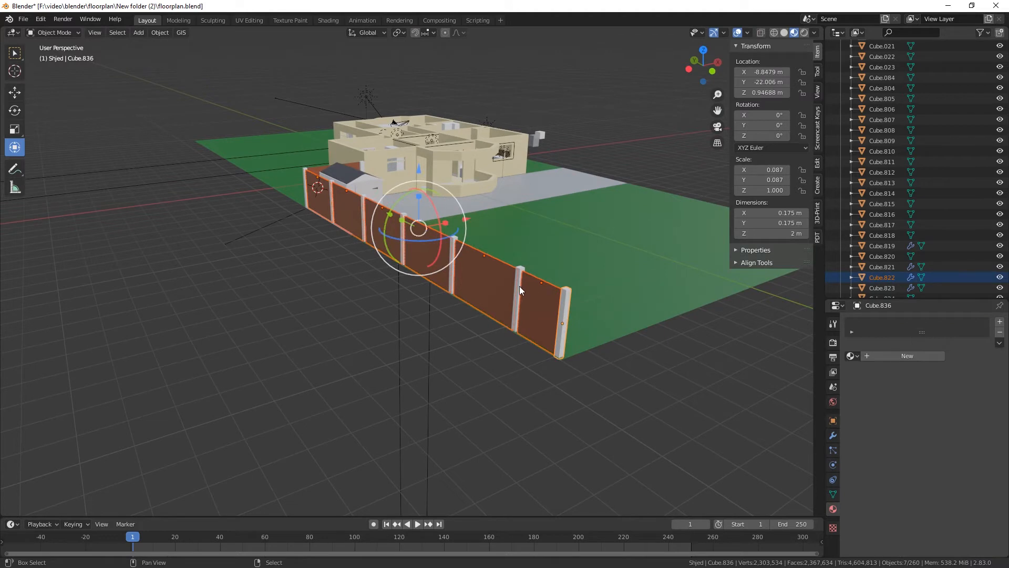
pyautogui.keyDown('shift'); pyautogui.click(453, 260); pyautogui.keyUp('shift')
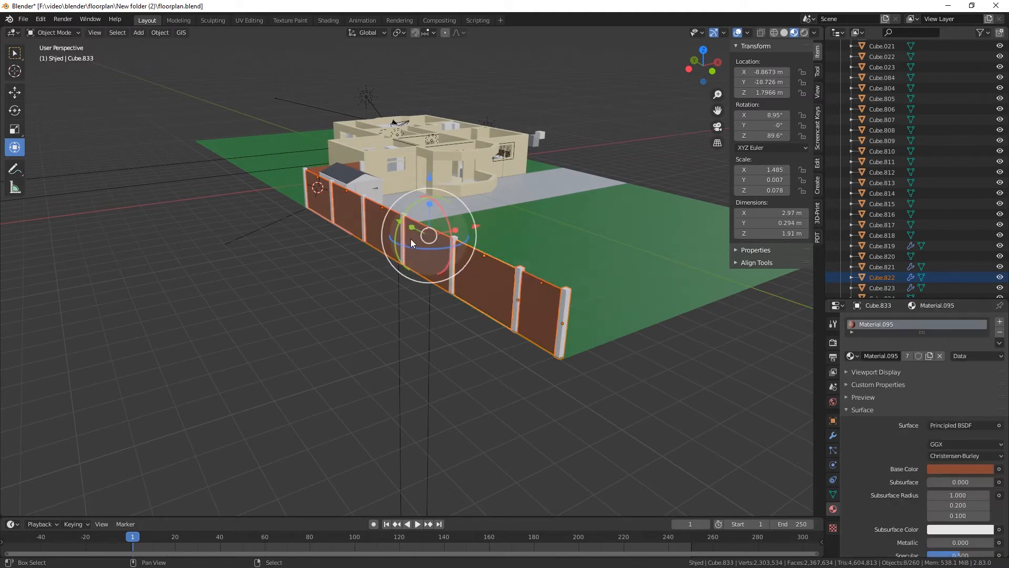
pyautogui.keyDown('shift'); pyautogui.click(402, 237); pyautogui.keyUp('shift')
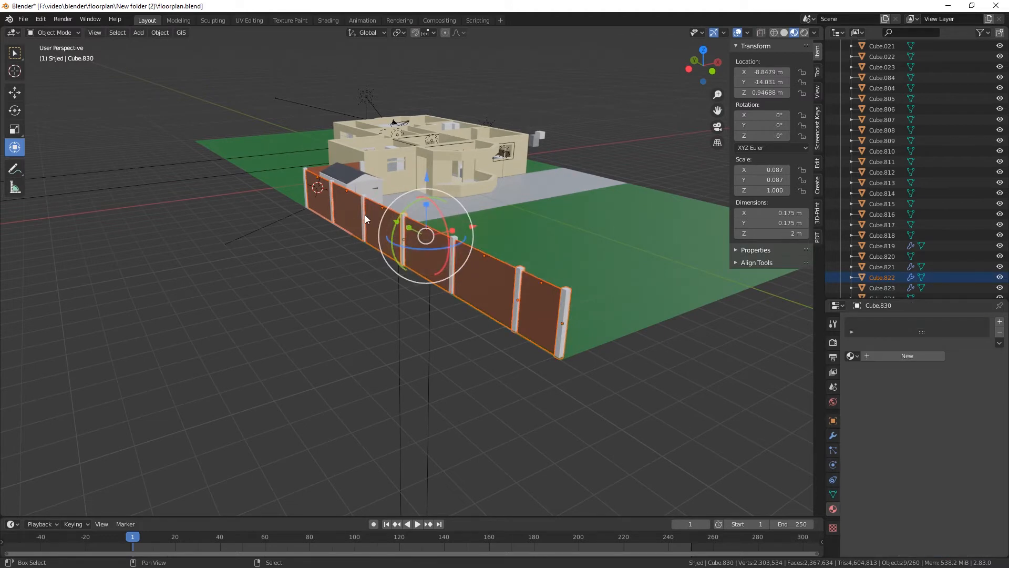
pyautogui.keyDown('shift'); pyautogui.click(364, 215); pyautogui.keyUp('shift')
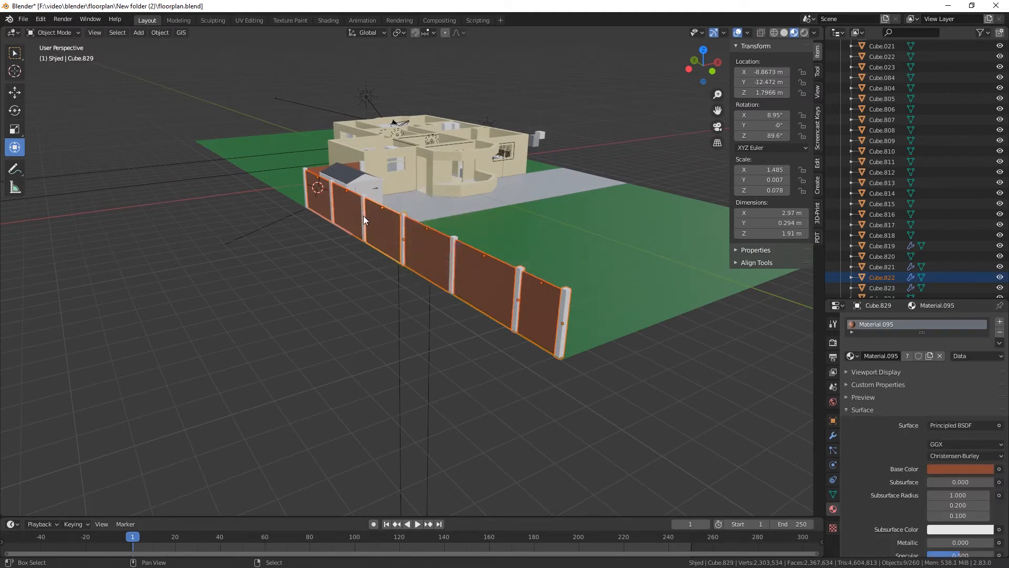
pyautogui.keyDown('shift'); pyautogui.click(333, 202); pyautogui.keyUp('shift')
pyautogui.keyDown('shift'); pyautogui.click(305, 187); pyautogui.keyUp('shift')
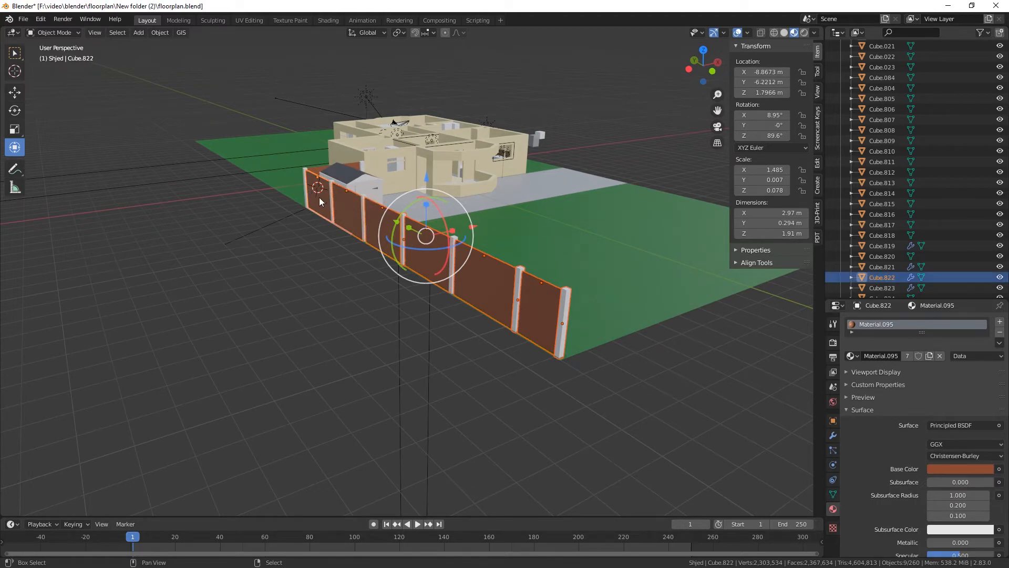
pyautogui.moveTo(319, 197); pyautogui.dragTo(546, 358, button='middle')
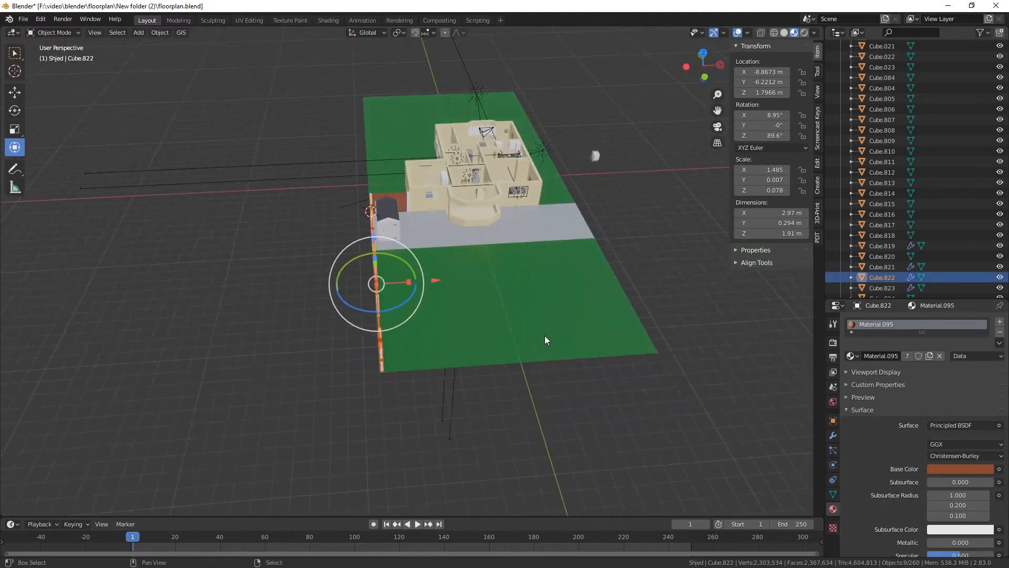
pyautogui.hotkey('shift', 'd')
pyautogui.press('x')
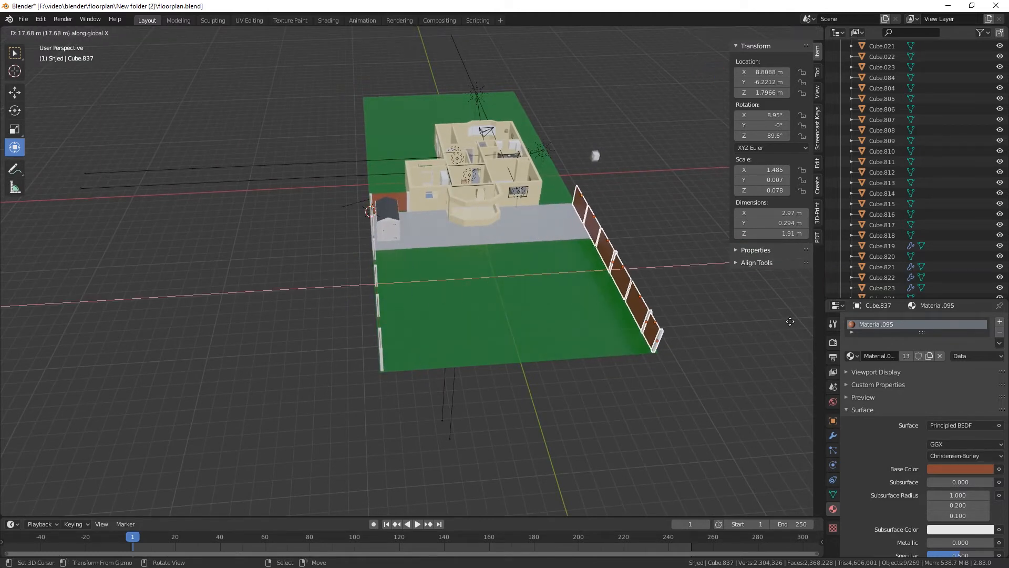
pyautogui.click(790, 321)
# Shift the duplicated fence row about 0.06 m along X to align it with the garden's edge
pyautogui.moveTo(620, 371); pyautogui.dragTo(520, 346, button='middle')
pyautogui.moveTo(602, 345); pyautogui.dragTo(601, 345)
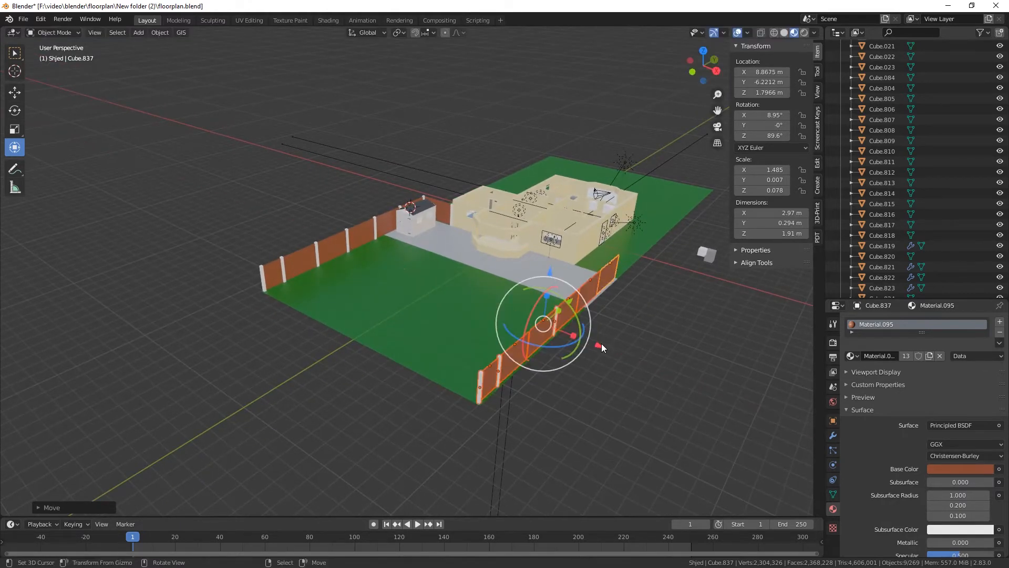
pyautogui.moveTo(515, 428); pyautogui.dragTo(484, 421, button='middle')
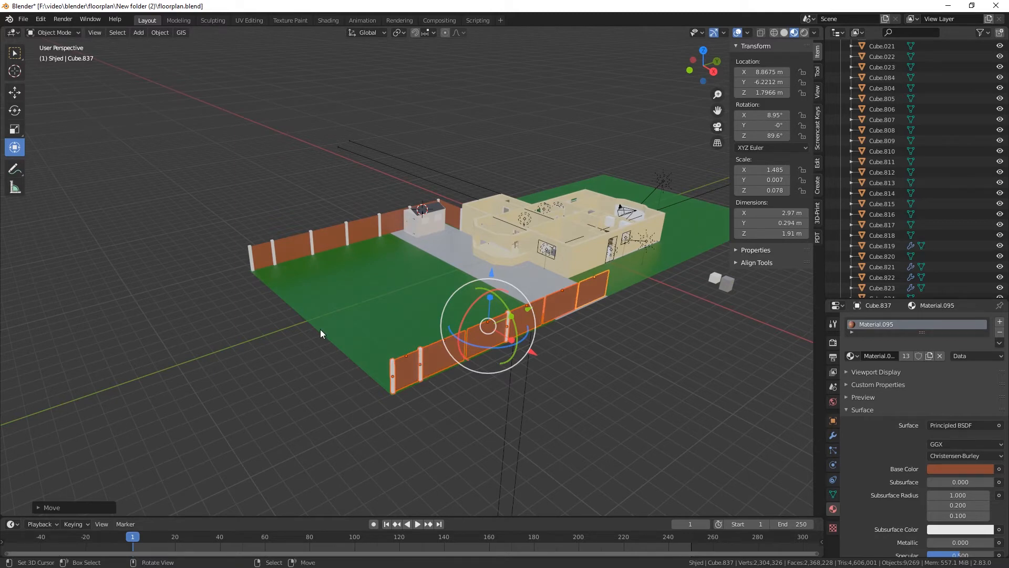
pyautogui.moveTo(331, 356); pyautogui.dragTo(449, 371, button='middle')
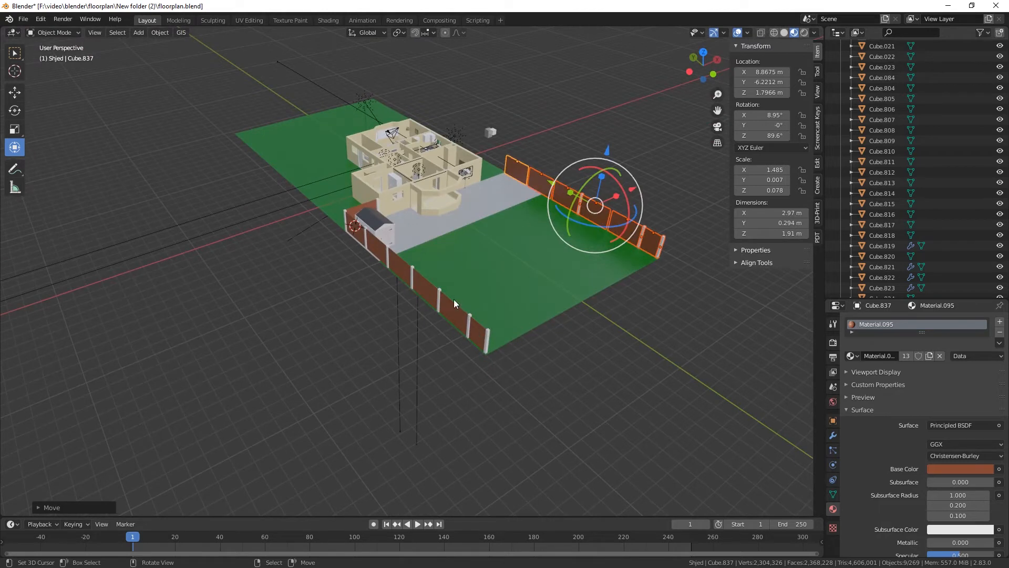
pyautogui.click(439, 291)
pyautogui.click(439, 291)
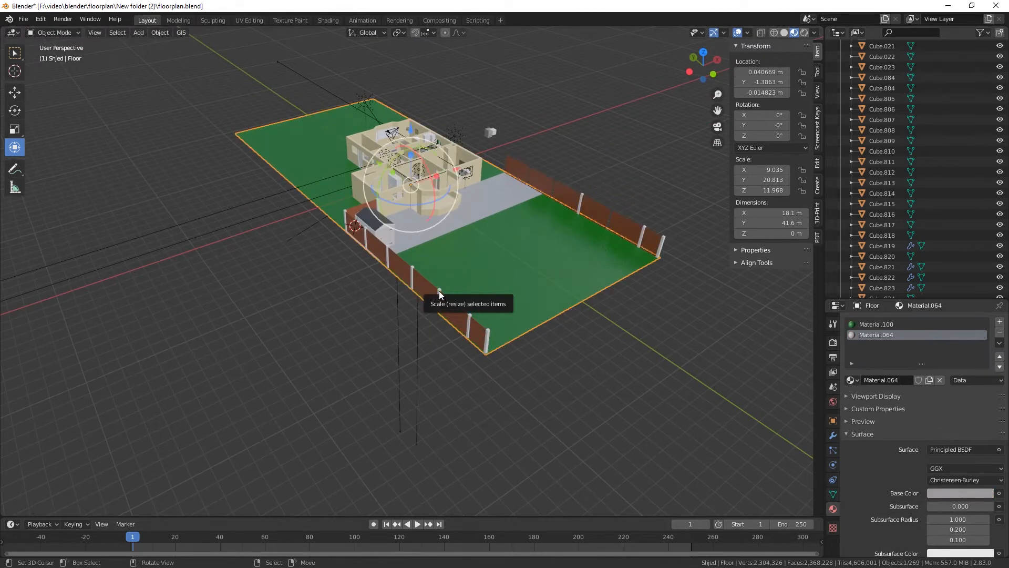
pyautogui.click(440, 291)
pyautogui.scroll(5, 484, 343)
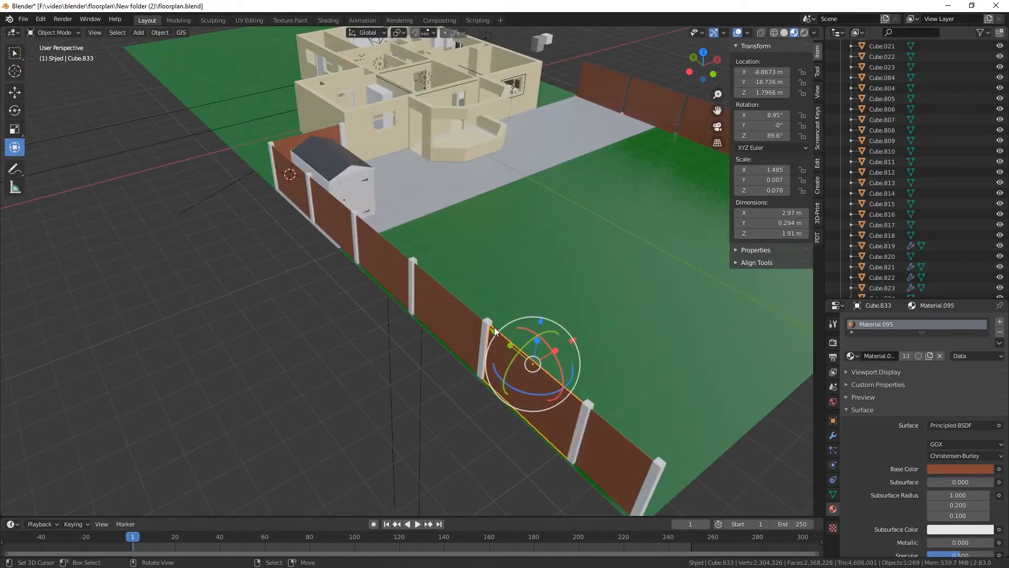
pyautogui.click(491, 323)
pyautogui.scroll(-4, 541, 355)
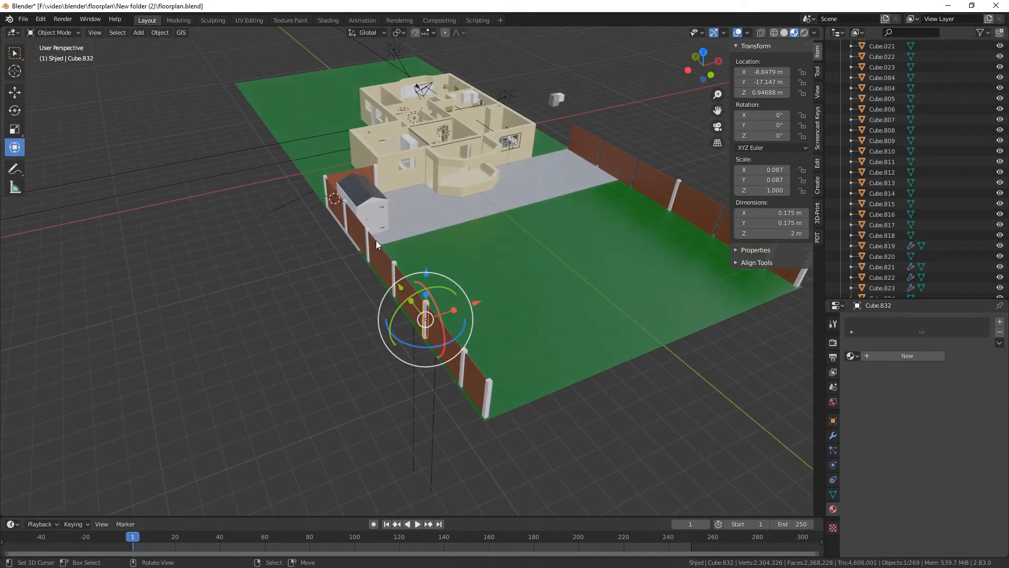
pyautogui.keyDown('shift'); pyautogui.click(368, 229); pyautogui.keyUp('shift')
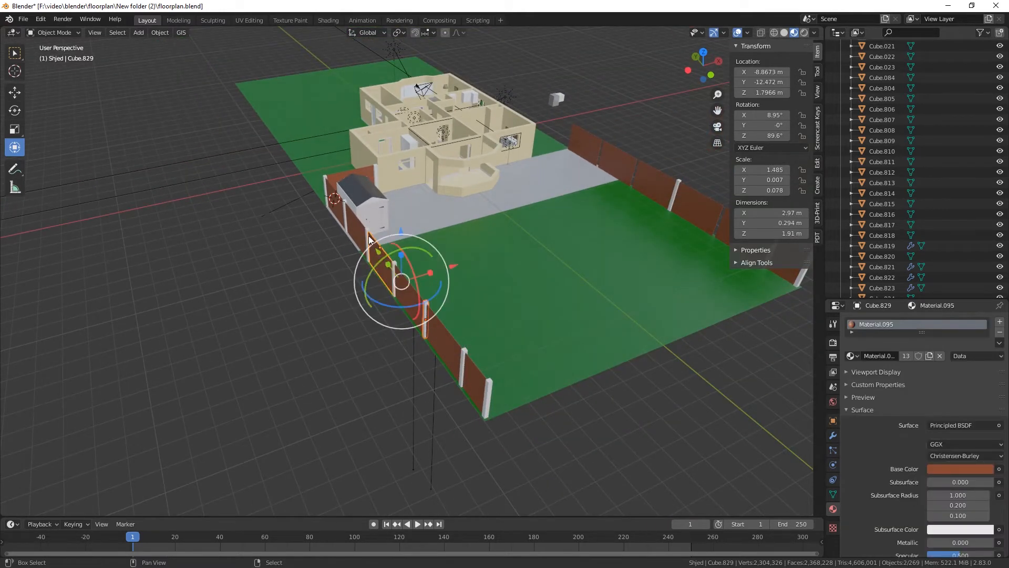
pyautogui.keyDown('shift'); pyautogui.click(374, 247); pyautogui.keyUp('shift')
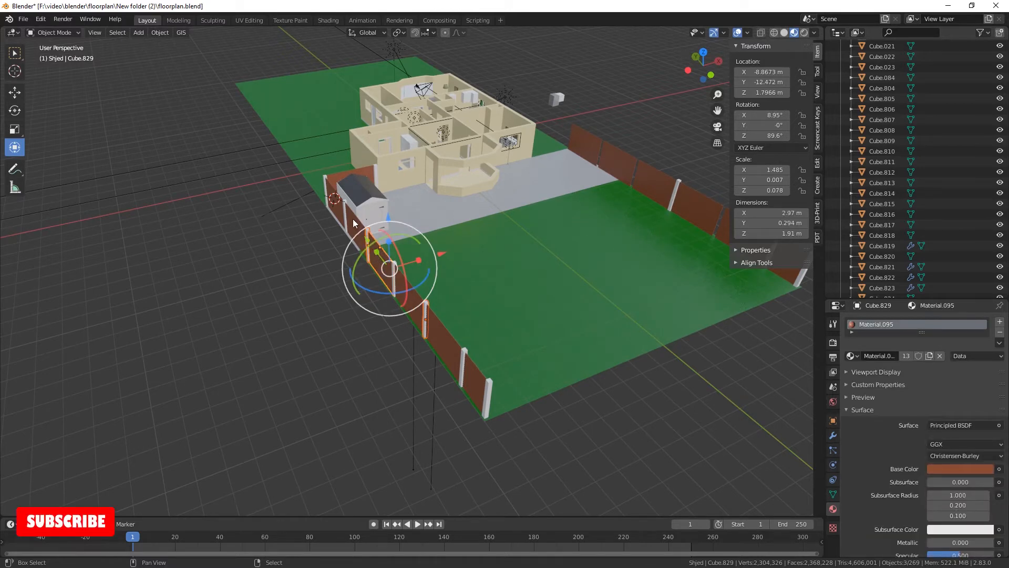
pyautogui.keyDown('shift'); pyautogui.click(364, 242); pyautogui.keyUp('shift')
pyautogui.scroll(7, 421, 327)
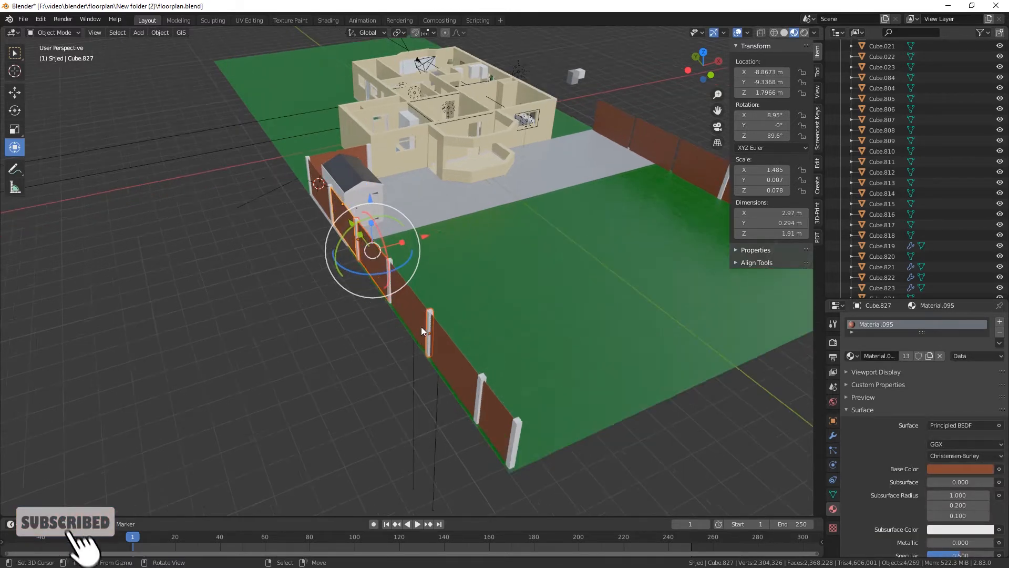
pyautogui.moveTo(415, 342); pyautogui.dragTo(471, 349, button='middle')
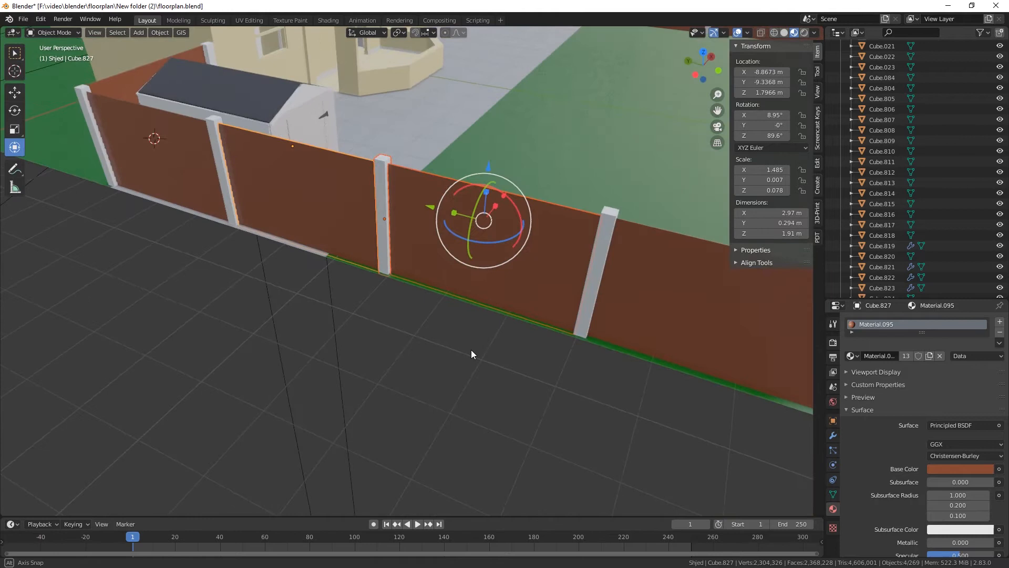
pyautogui.keyDown('shift'); pyautogui.click(475, 243); pyautogui.keyUp('shift')
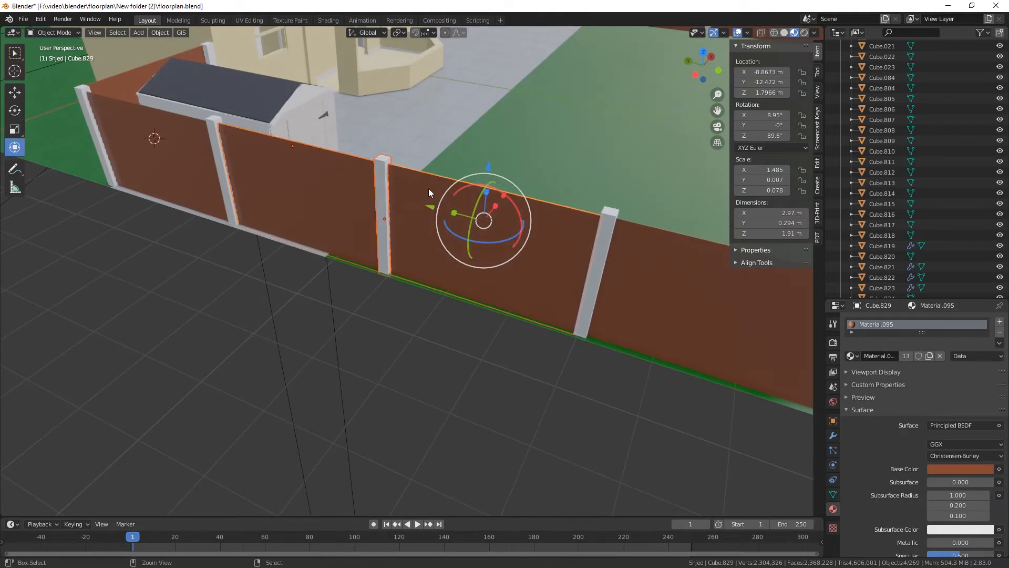
# Select three posts of the shed-side fence and duplicate them 17.72 m along X to fill the missing posts in the opposite fence
pyautogui.click(216, 156)
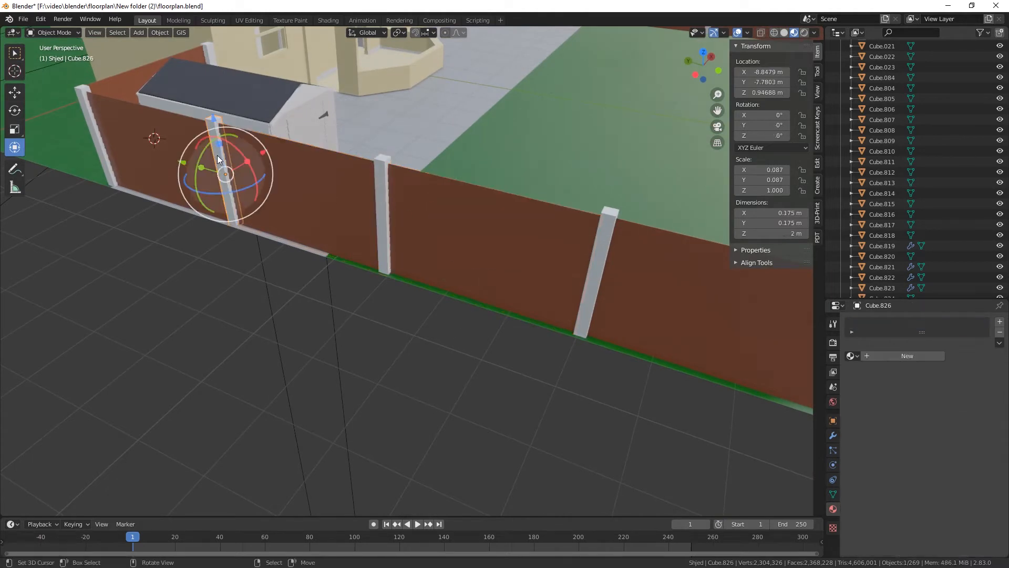
pyautogui.keyDown('shift'); pyautogui.click(382, 197); pyautogui.keyUp('shift')
pyautogui.scroll(-3, 466, 328)
pyautogui.moveTo(465, 328); pyautogui.dragTo(514, 338, button='middle')
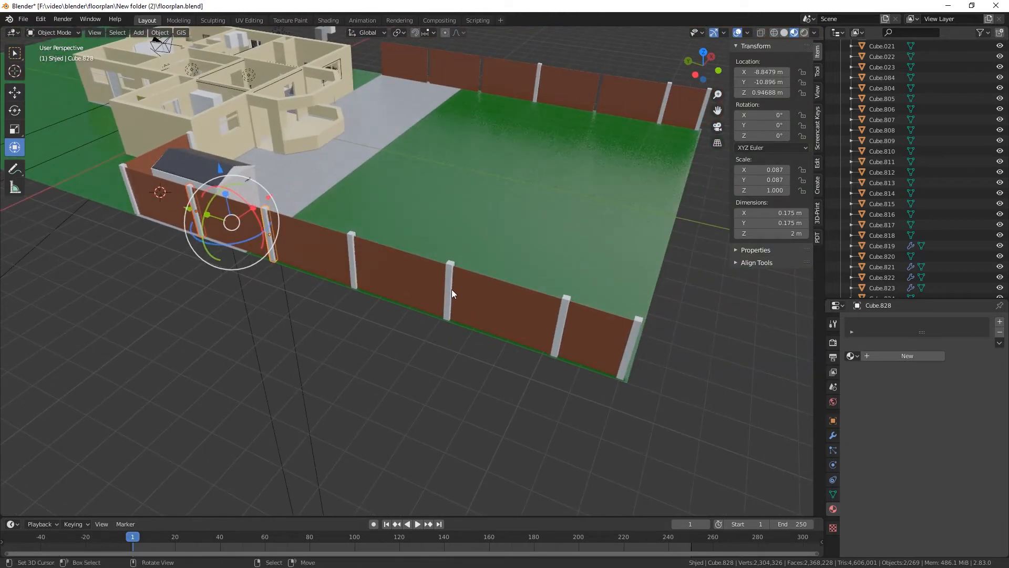
pyautogui.keyDown('shift'); pyautogui.click(449, 284); pyautogui.keyUp('shift')
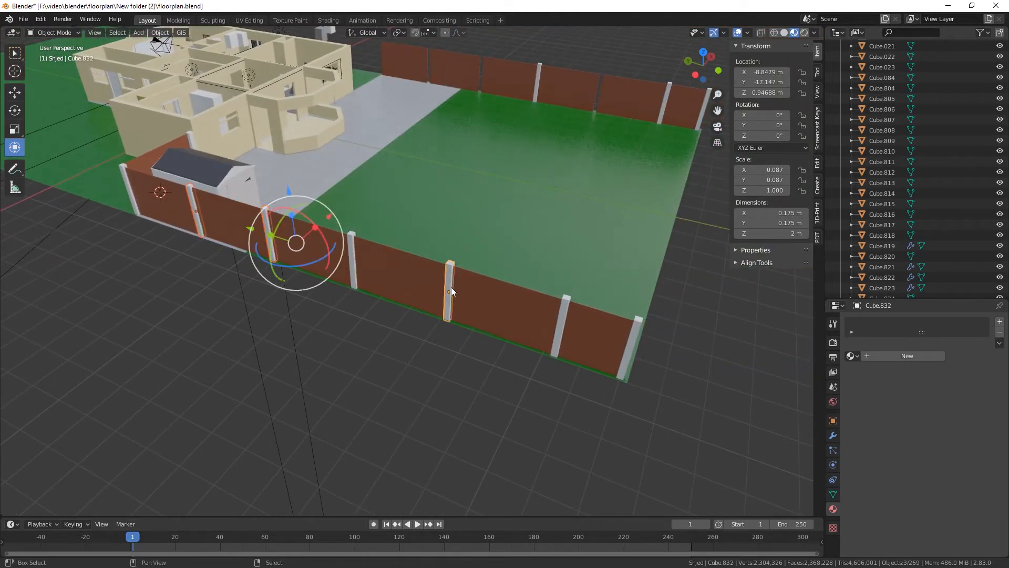
pyautogui.moveTo(464, 303); pyautogui.dragTo(455, 397, button='middle')
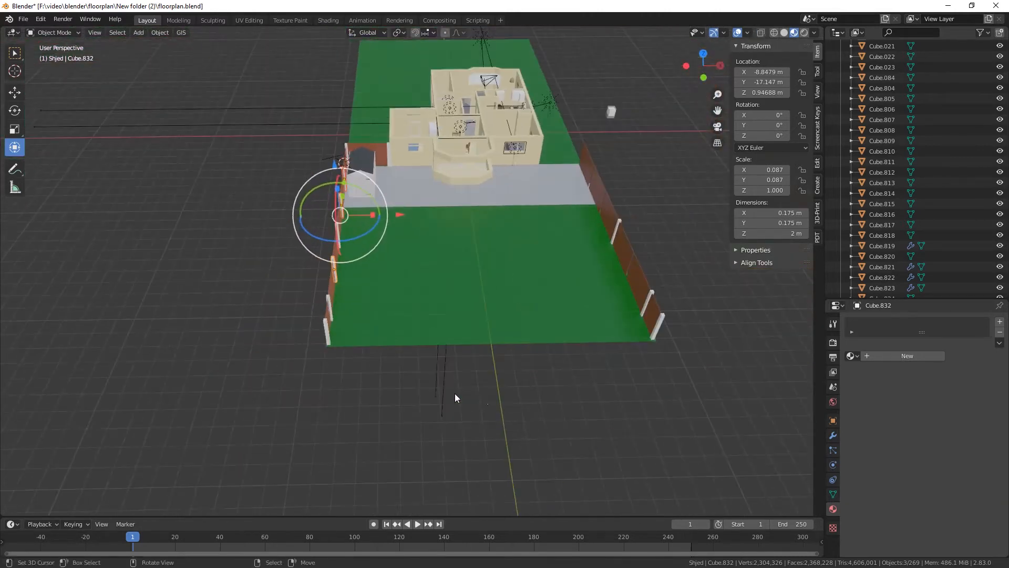
pyautogui.hotkey('shift', 'd')
pyautogui.press('x')
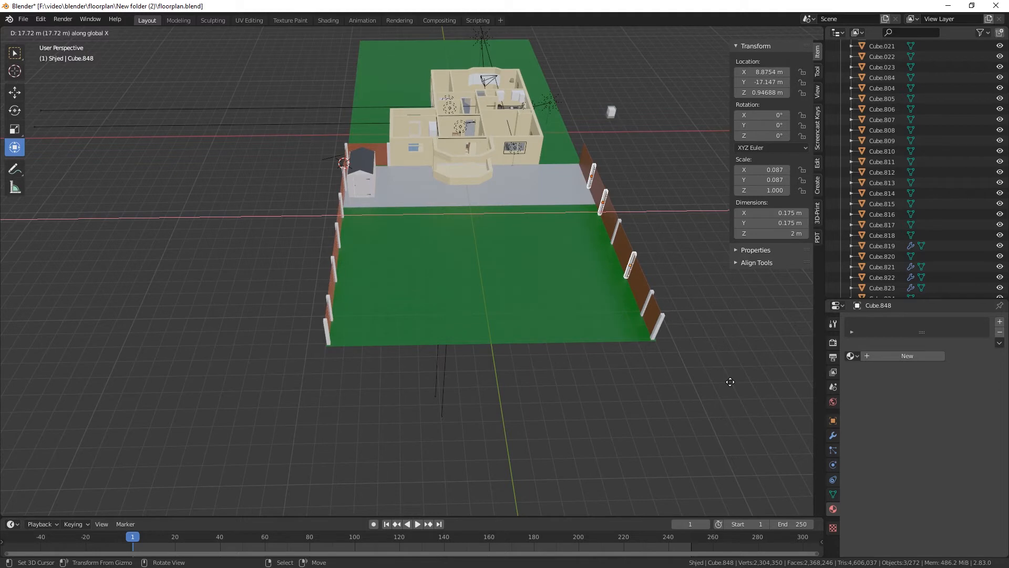
pyautogui.click(730, 381)
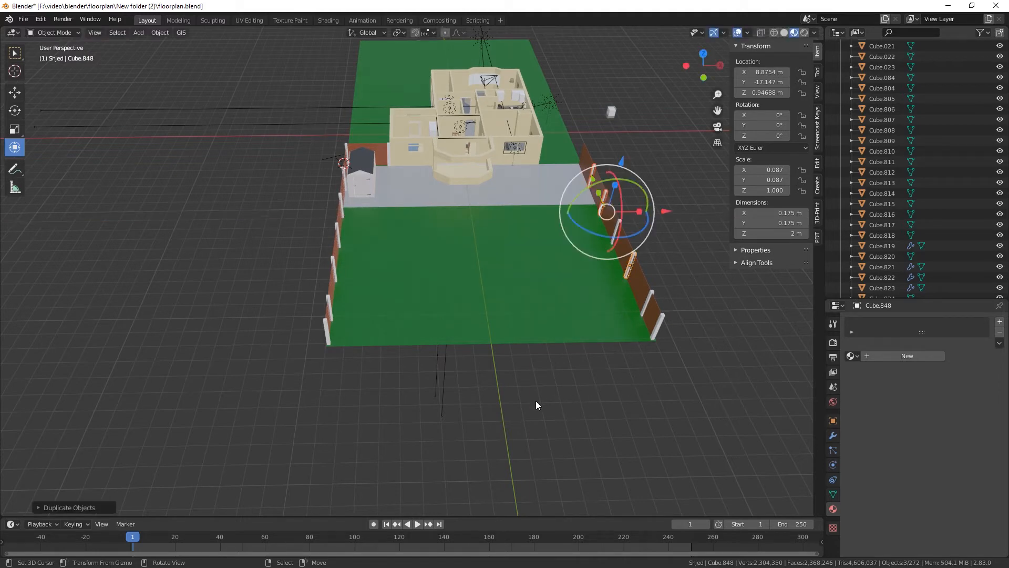
# Duplicate the shed-side fence's five full-length panels with the four posts between them and rotate the copy 90° about Z
pyautogui.scroll(4, 440, 431)
pyautogui.moveTo(444, 431); pyautogui.dragTo(553, 419, button='middle')
pyautogui.click(574, 273)
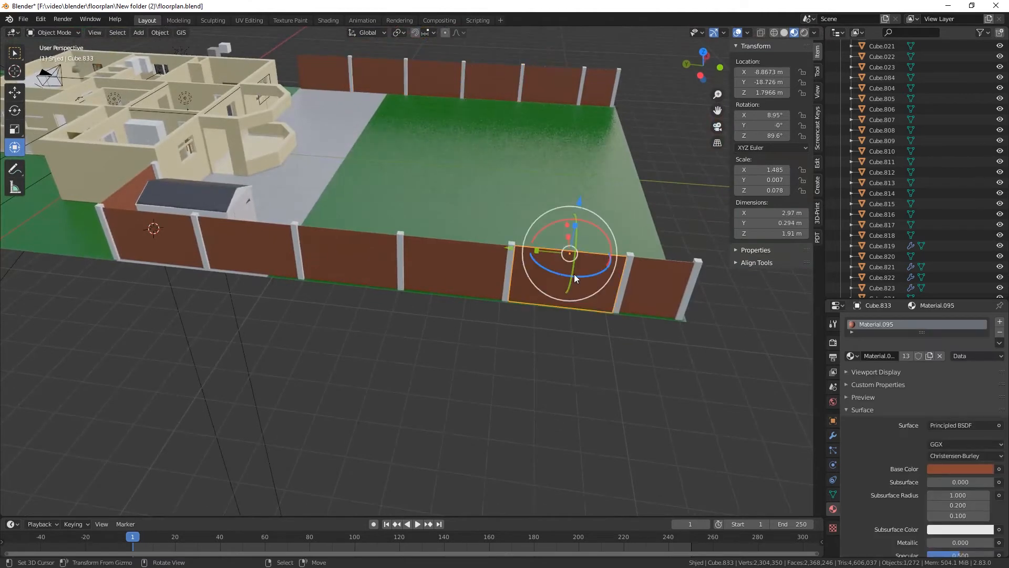
pyautogui.keyDown('shift'); pyautogui.click(508, 268); pyautogui.keyUp('shift')
pyautogui.keyDown('shift'); pyautogui.click(405, 257); pyautogui.keyUp('shift')
pyautogui.keyDown('shift'); pyautogui.click(402, 257); pyautogui.keyUp('shift')
pyautogui.keyDown('shift'); pyautogui.click(358, 257); pyautogui.keyUp('shift')
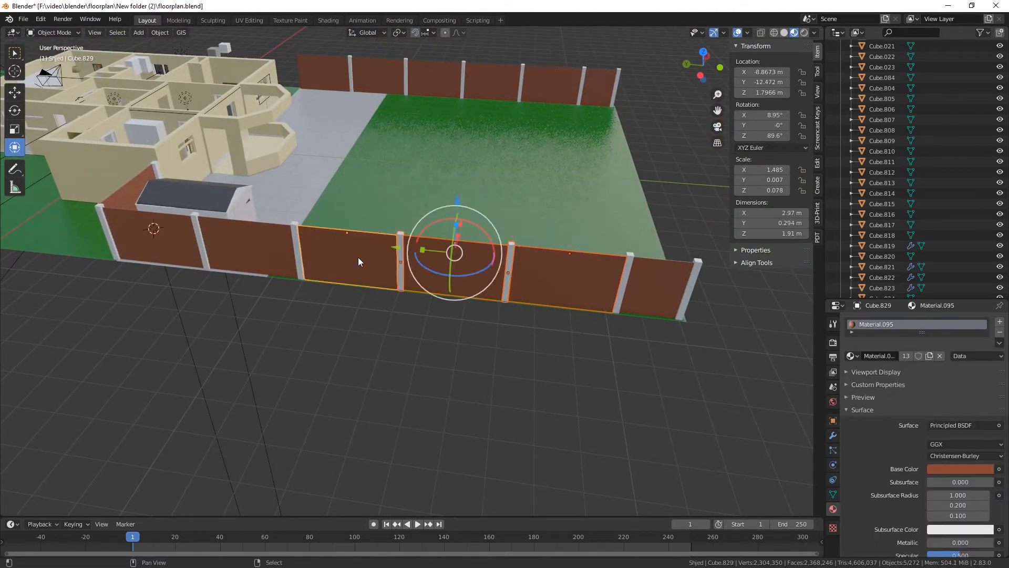
pyautogui.keyDown('shift'); pyautogui.click(297, 251); pyautogui.keyUp('shift')
pyautogui.keyDown('shift'); pyautogui.click(256, 244); pyautogui.keyUp('shift')
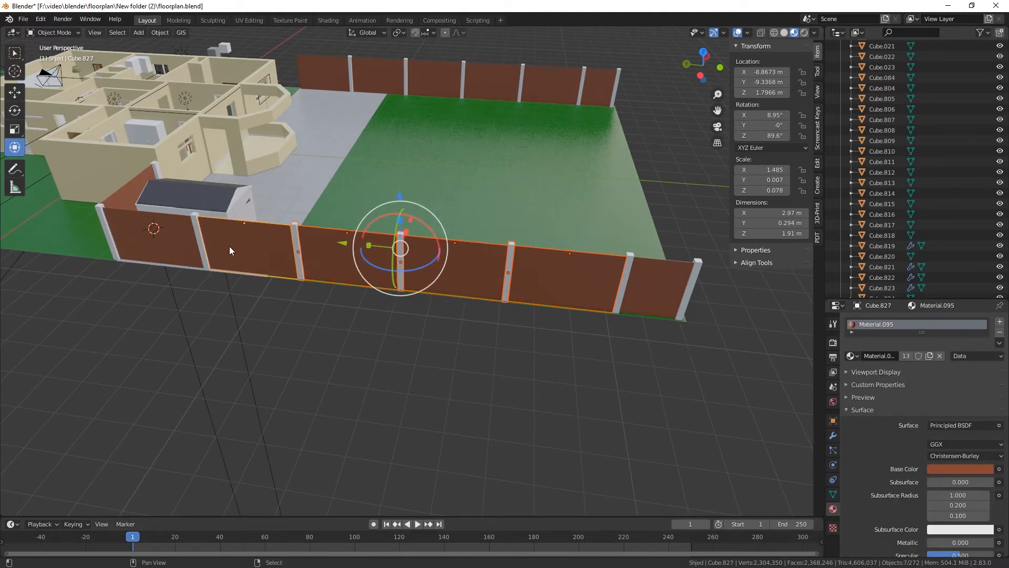
pyautogui.keyDown('shift'); pyautogui.click(202, 244); pyautogui.keyUp('shift')
pyautogui.keyDown('shift'); pyautogui.click(187, 250); pyautogui.keyUp('shift')
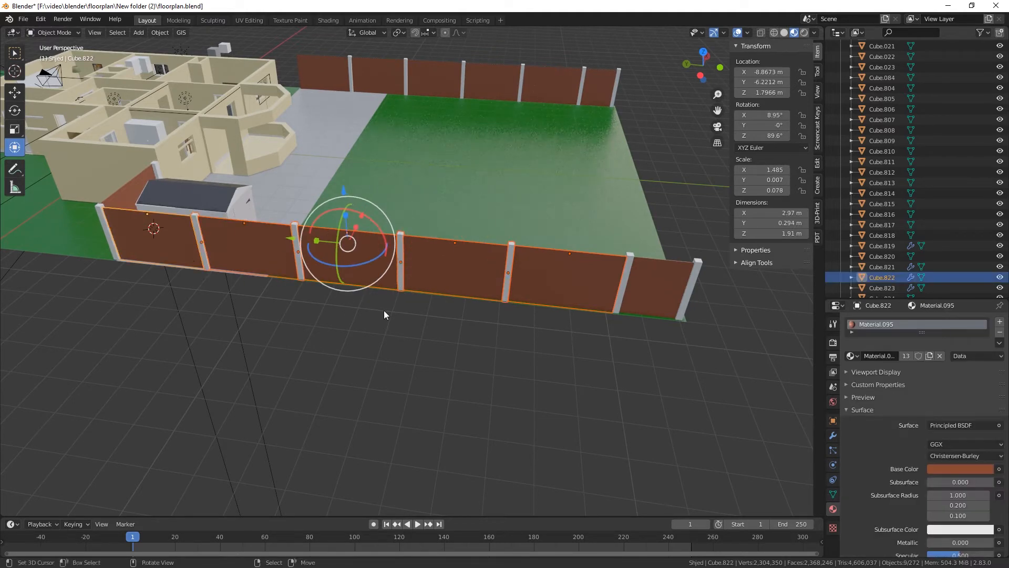
pyautogui.hotkey('shift', 'd')
pyautogui.write('r')
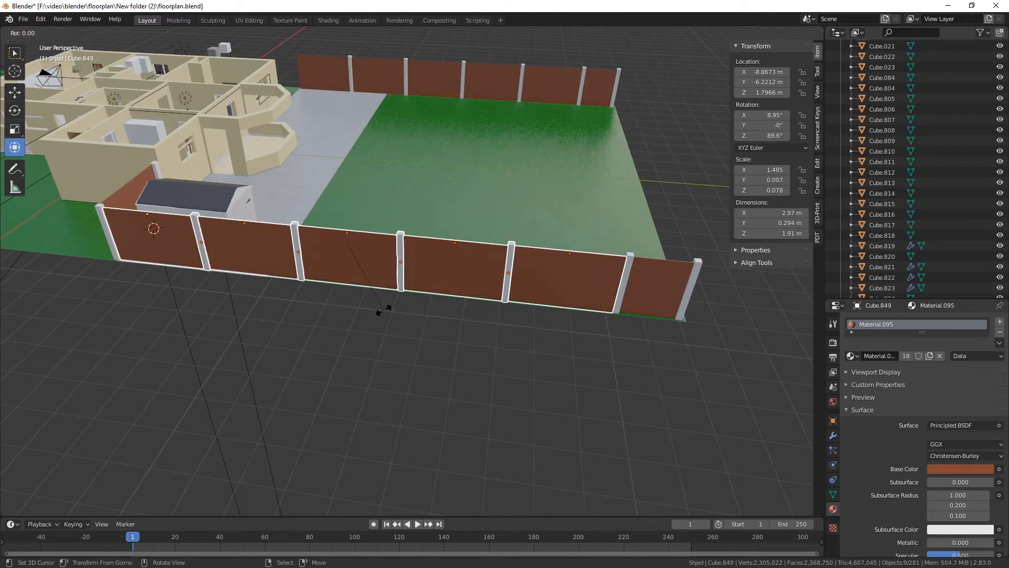
pyautogui.write('z180')
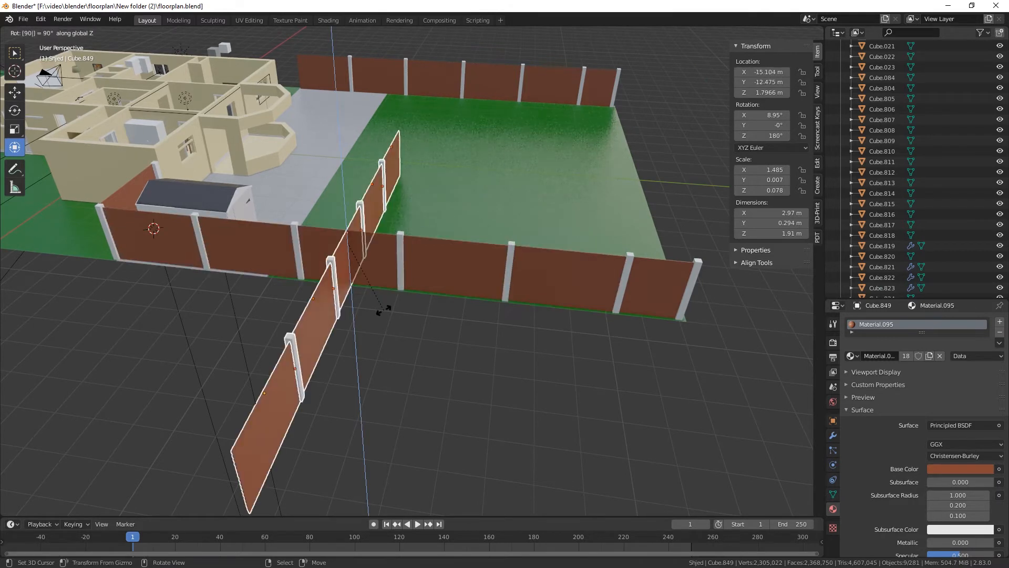
pyautogui.press('Return')
# Move the rotated fence row about 9.5 m along negative Y to the garden's open end and about 7.78 m along X to the corner post
pyautogui.moveTo(304, 223); pyautogui.dragTo(636, 257)
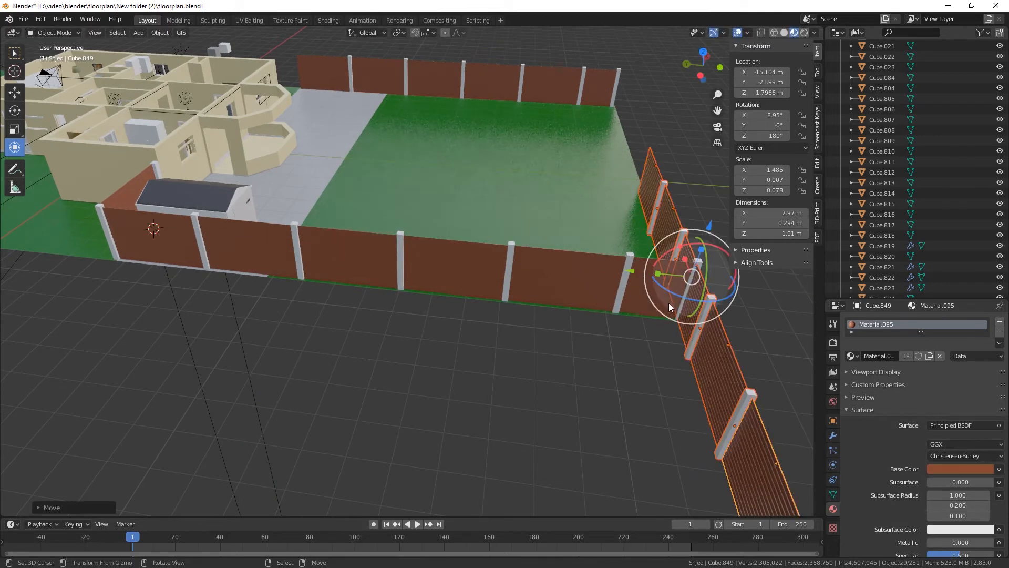
pyautogui.scroll(4, 757, 433)
pyautogui.keyDown('shift'); pyautogui.moveTo(706, 405); pyautogui.dragTo(400, 357, button='middle'); pyautogui.keyUp('shift')
pyautogui.scroll(3, 330, 374)
pyautogui.moveTo(330, 374); pyautogui.dragTo(376, 367, button='middle')
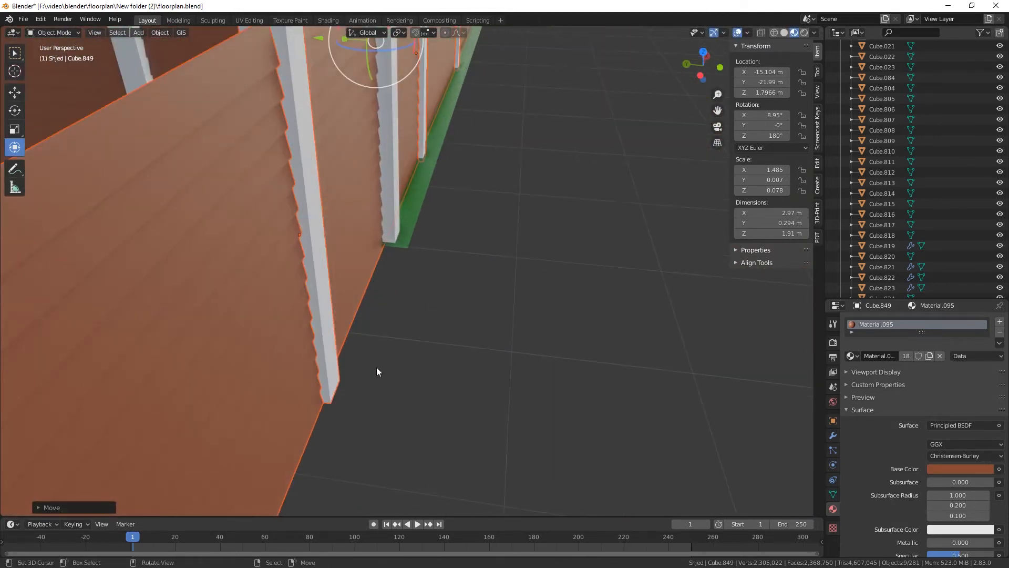
pyautogui.scroll(-6, 378, 367)
pyautogui.moveTo(542, 336); pyautogui.dragTo(450, 330, button='middle')
pyautogui.moveTo(411, 302); pyautogui.dragTo(436, 310, button='middle')
pyautogui.keyDown('shift'); pyautogui.moveTo(465, 273); pyautogui.dragTo(337, 352, button='middle'); pyautogui.keyUp('shift')
pyautogui.scroll(-4, 398, 361)
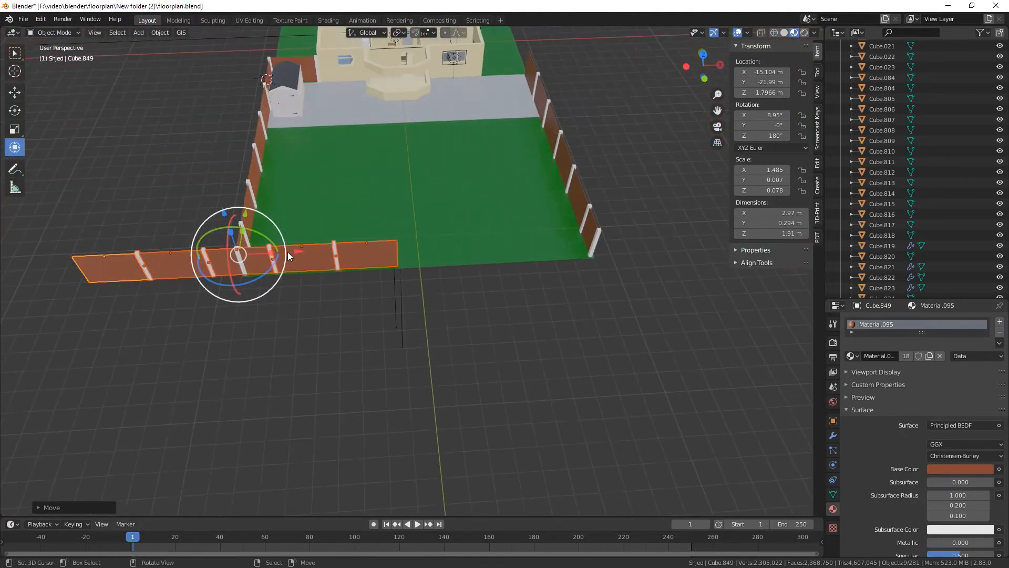
pyautogui.moveTo(288, 251); pyautogui.dragTo(458, 249)
# Fine-tune the end fence row by about 0.04 m along X so its first panel meets the corner post
pyautogui.scroll(2, 248, 297)
pyautogui.keyDown('shift'); pyautogui.moveTo(248, 298); pyautogui.dragTo(382, 319, button='middle'); pyautogui.keyUp('shift')
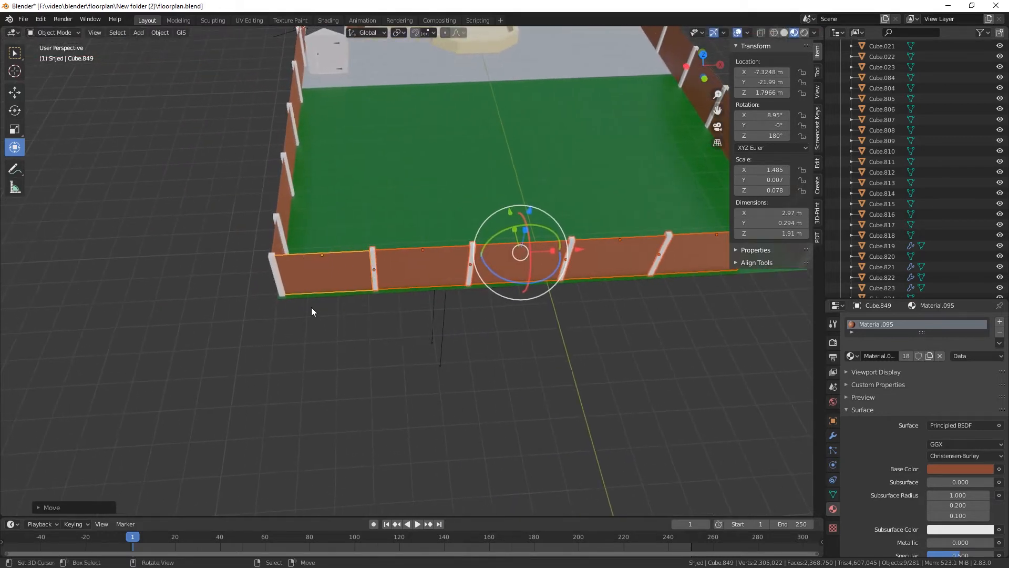
pyautogui.scroll(4, 312, 307)
pyautogui.moveTo(231, 316); pyautogui.dragTo(409, 351, button='middle')
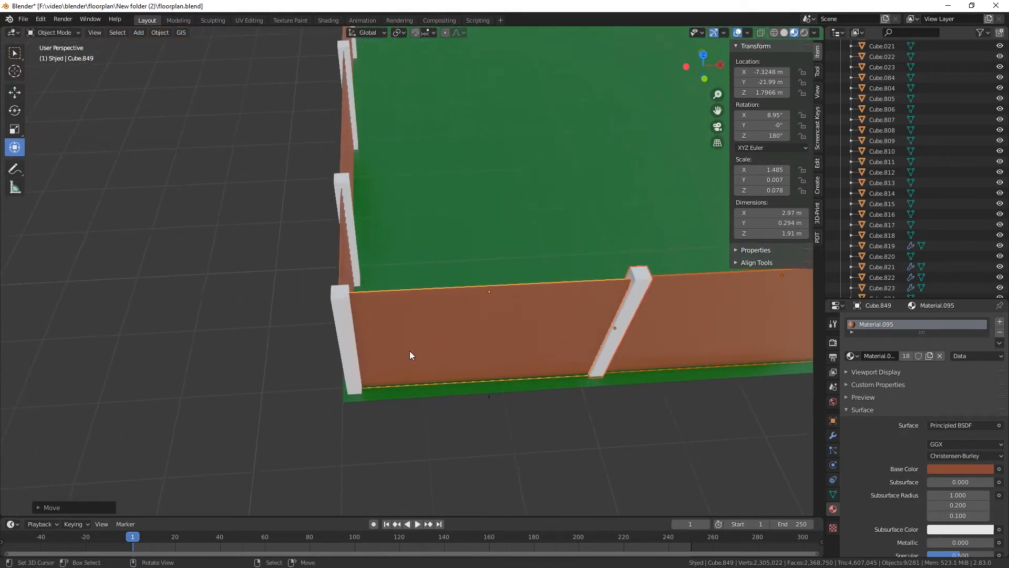
pyautogui.scroll(3, 409, 351)
pyautogui.scroll(-4, 408, 350)
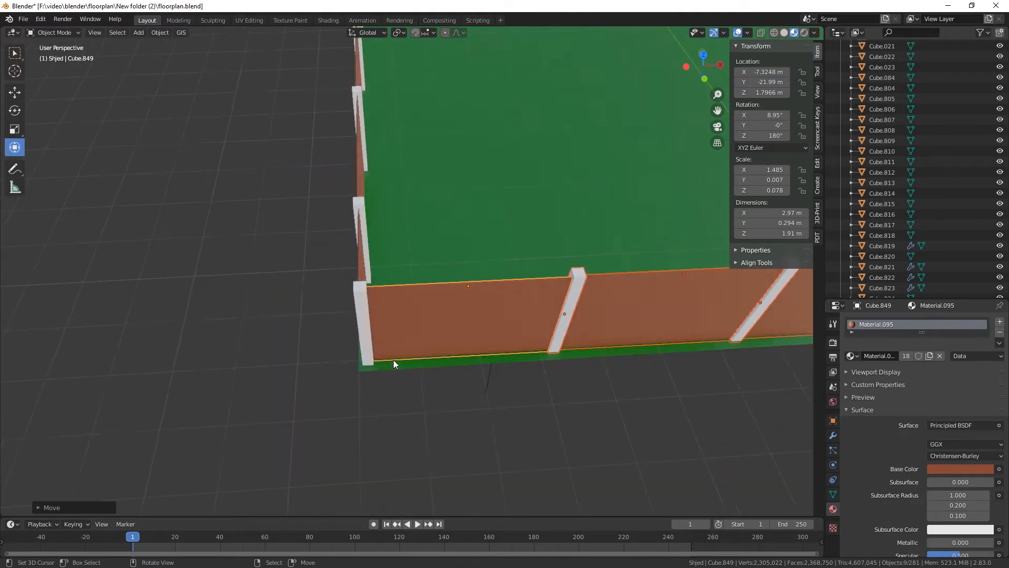
pyautogui.keyDown('shift'); pyautogui.moveTo(486, 368); pyautogui.dragTo(87, 376, button='middle'); pyautogui.keyUp('shift')
pyautogui.moveTo(563, 284); pyautogui.dragTo(569, 285)
pyautogui.keyDown('shift'); pyautogui.moveTo(260, 374); pyautogui.dragTo(496, 373, button='middle'); pyautogui.keyUp('shift')
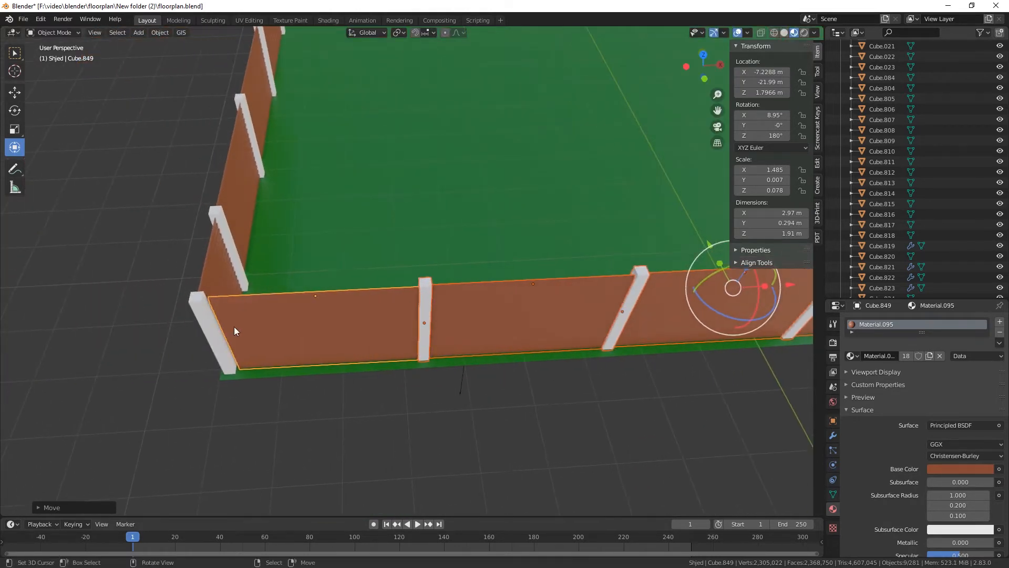
pyautogui.moveTo(789, 285); pyautogui.dragTo(787, 283)
# Select the end row's last two panels and the post between them and move them about 2.15 m along X to the opposite corner post
pyautogui.scroll(-5, 591, 397)
pyautogui.keyDown('shift'); pyautogui.moveTo(590, 399); pyautogui.dragTo(484, 397, button='middle'); pyautogui.keyUp('shift')
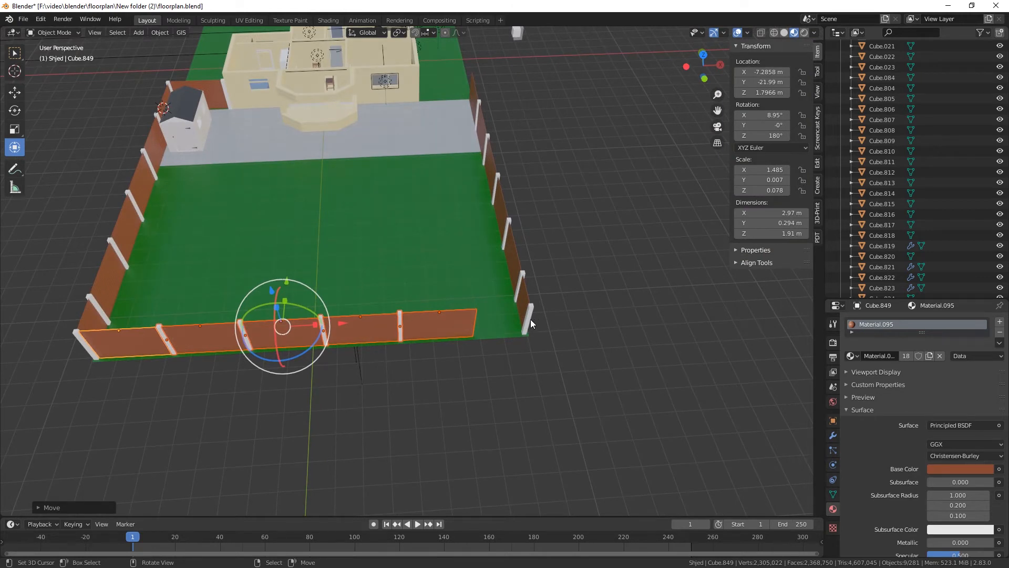
pyautogui.click(436, 327)
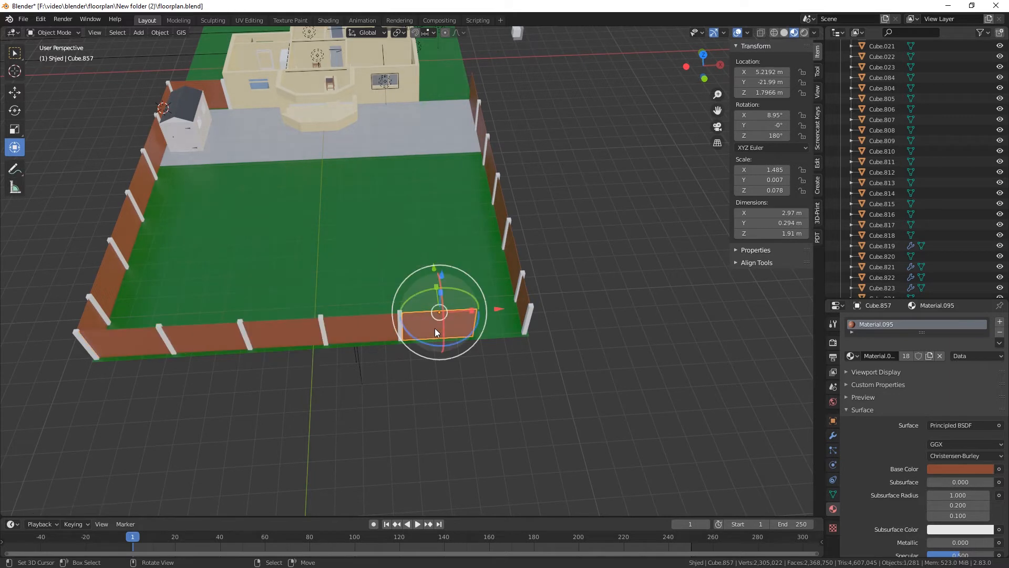
pyautogui.click(401, 328)
pyautogui.click(365, 324)
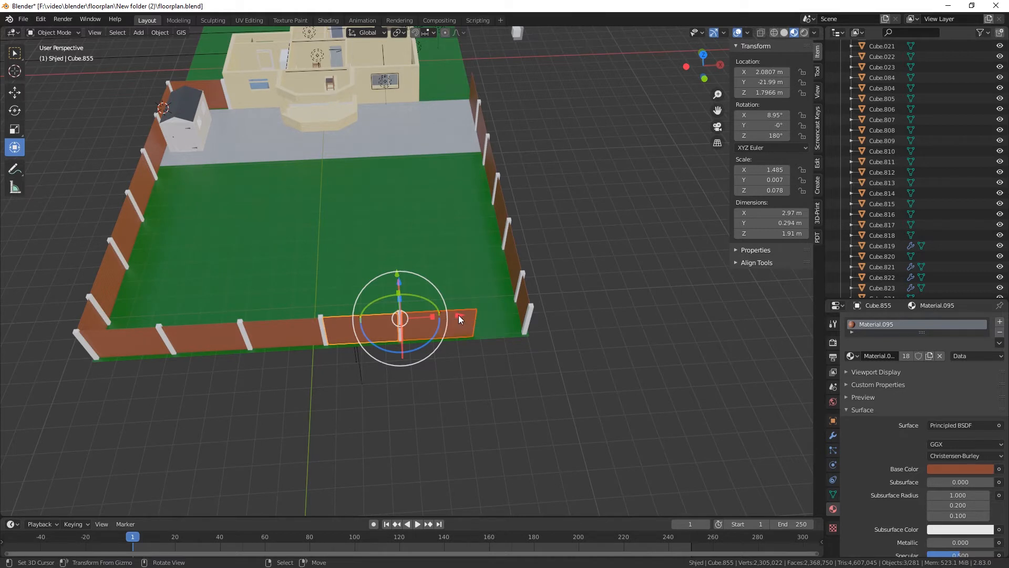
pyautogui.moveTo(459, 315); pyautogui.dragTo(512, 318)
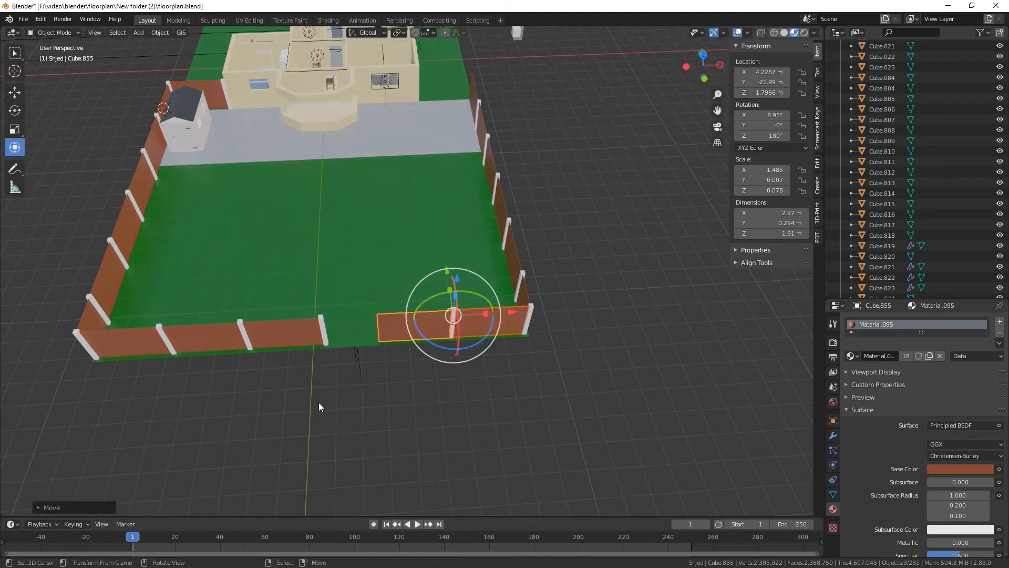
# Shorten the end row's third panel to about 2.31 m and shift it about 0.38 m along negative X against its neighbouring post
pyautogui.scroll(2, 318, 402)
pyautogui.scroll(1, 301, 408)
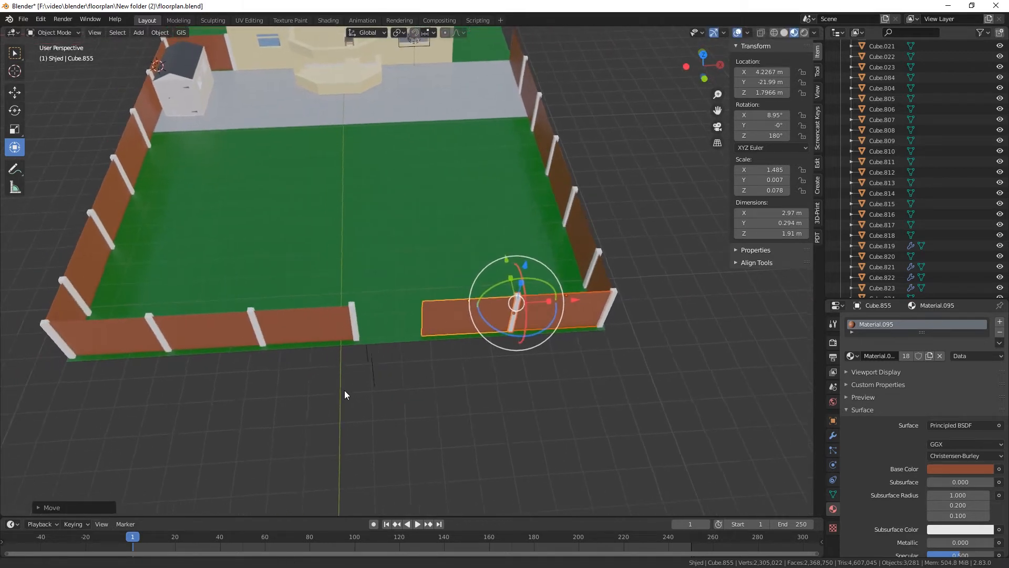
pyautogui.click(345, 312)
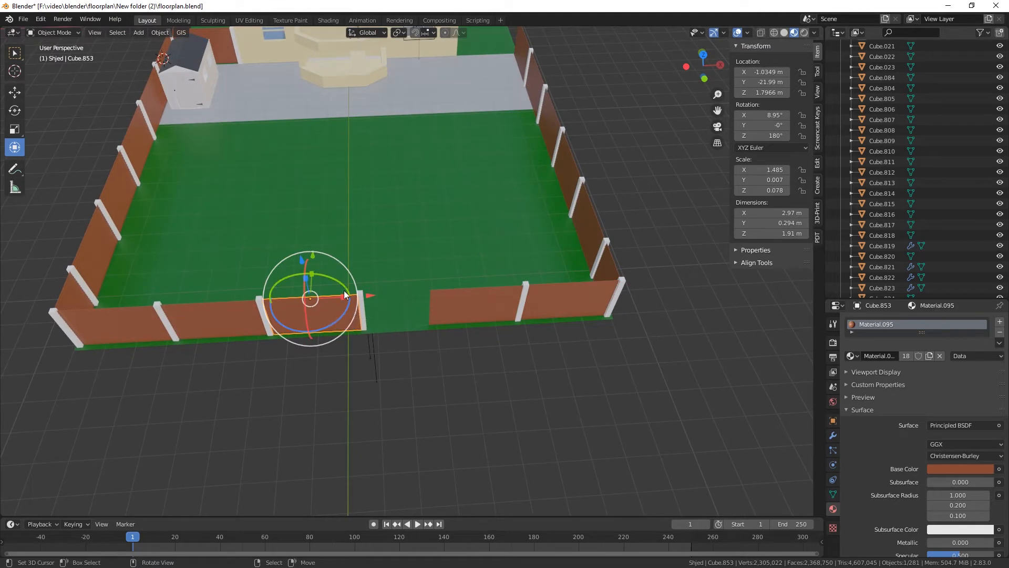
pyautogui.moveTo(342, 296); pyautogui.dragTo(355, 293)
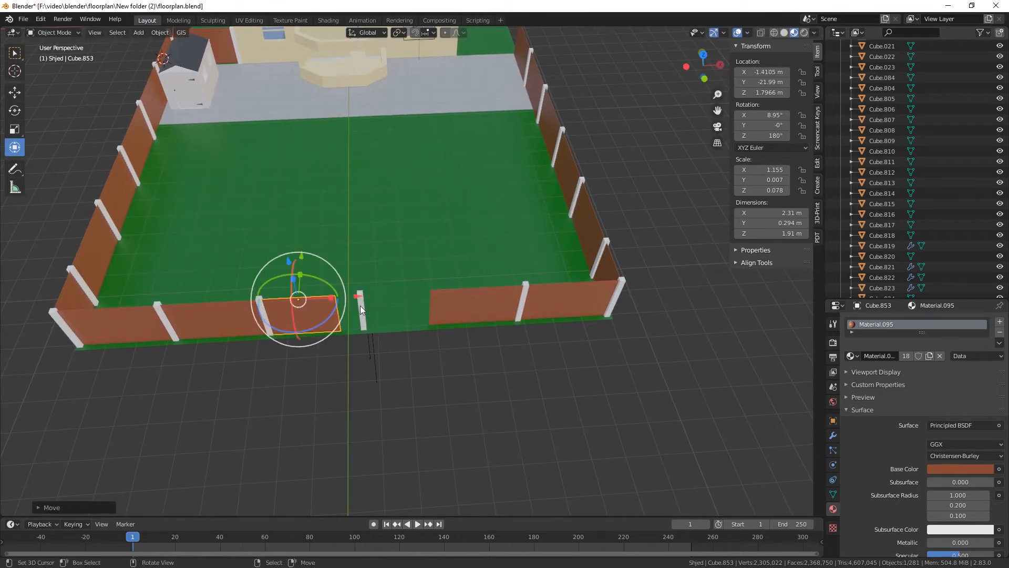
# Move the loose post along negative X against the shortened third panel, and duplicate that panel and post about 2.88 m along X into the gap
pyautogui.click(360, 305)
pyautogui.moveTo(418, 305); pyautogui.dragTo(398, 306)
pyautogui.click(289, 304)
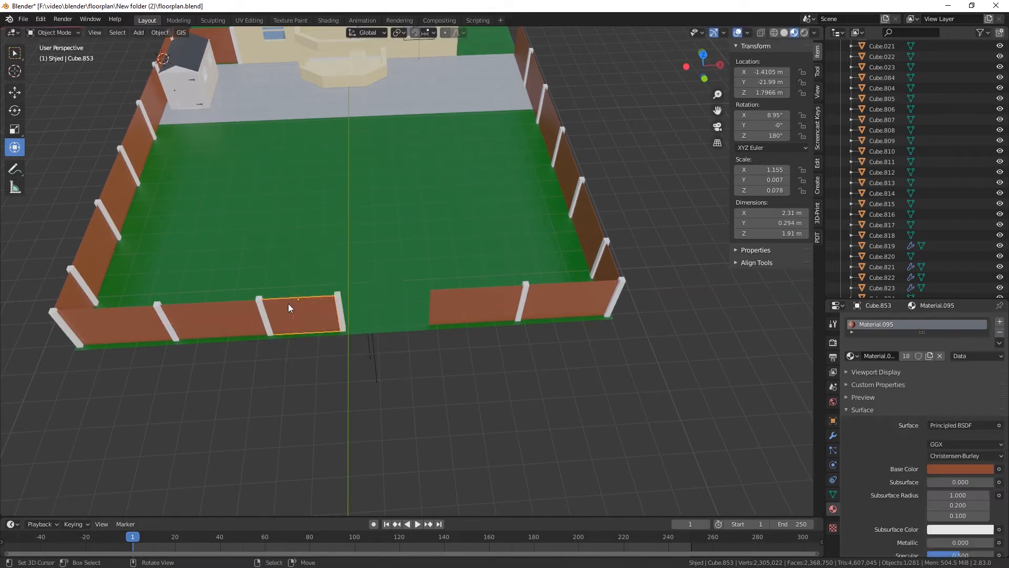
pyautogui.keyDown('shift'); pyautogui.click(342, 323); pyautogui.keyUp('shift')
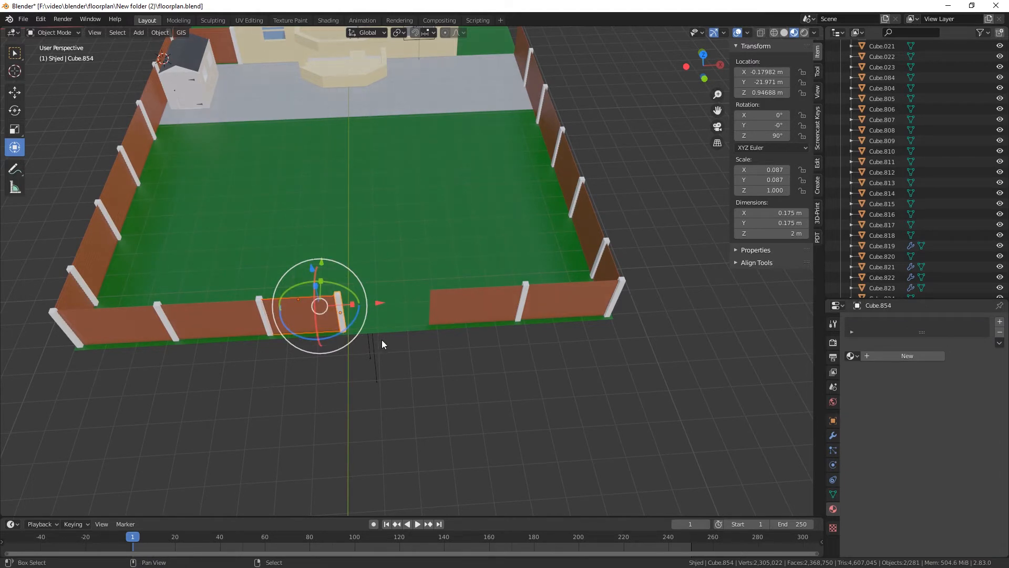
pyautogui.hotkey('shift', 'd')
pyautogui.press('x')
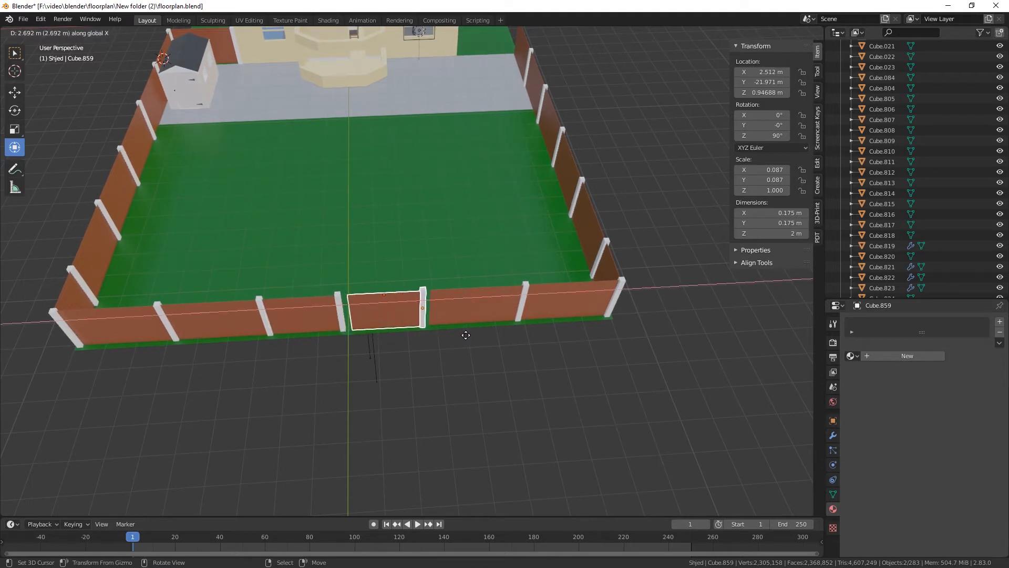
pyautogui.click(467, 332)
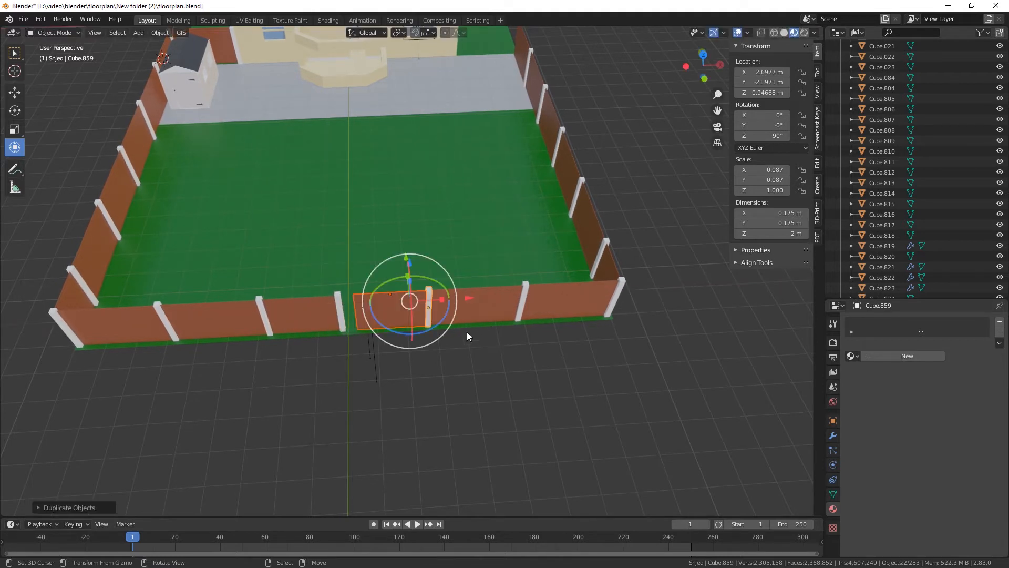
# Stretch the copied panel and post to about 1.06 times along X and shift them about 0.02 m along negative X
pyautogui.scroll(4, 376, 372)
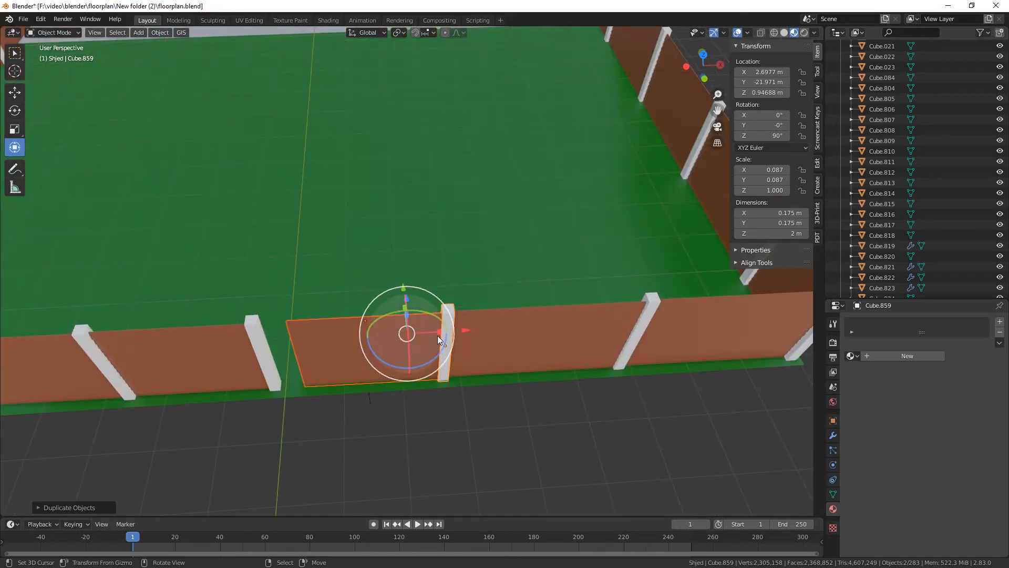
pyautogui.moveTo(438, 334); pyautogui.dragTo(458, 329)
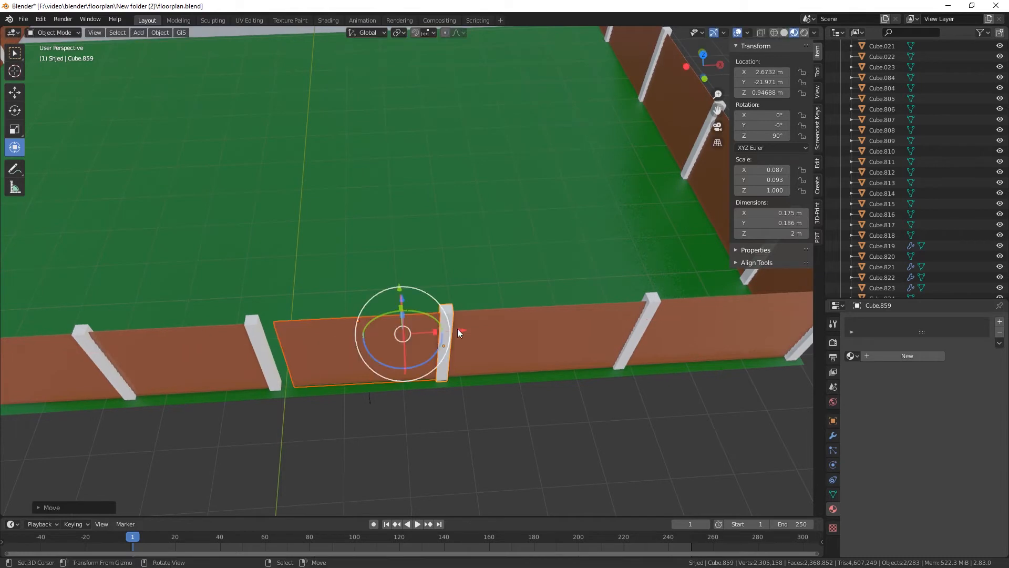
# Widen the end row's third panel slightly along X and shift its end post about 0.08 m along X toward the copied panel
pyautogui.click(262, 350)
pyautogui.click(215, 359)
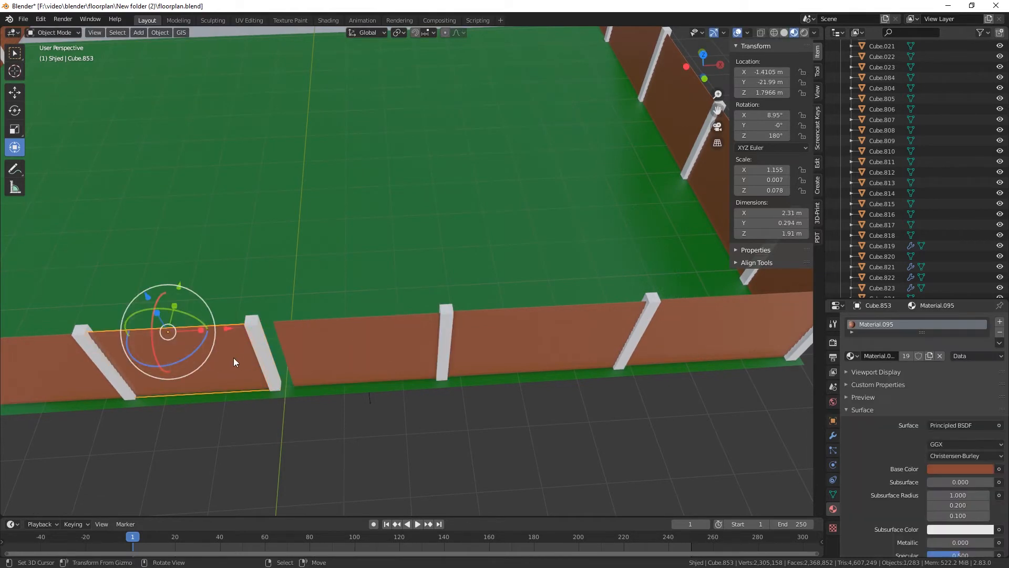
pyautogui.moveTo(205, 329); pyautogui.dragTo(231, 327)
pyautogui.click(261, 351)
pyautogui.press('g')
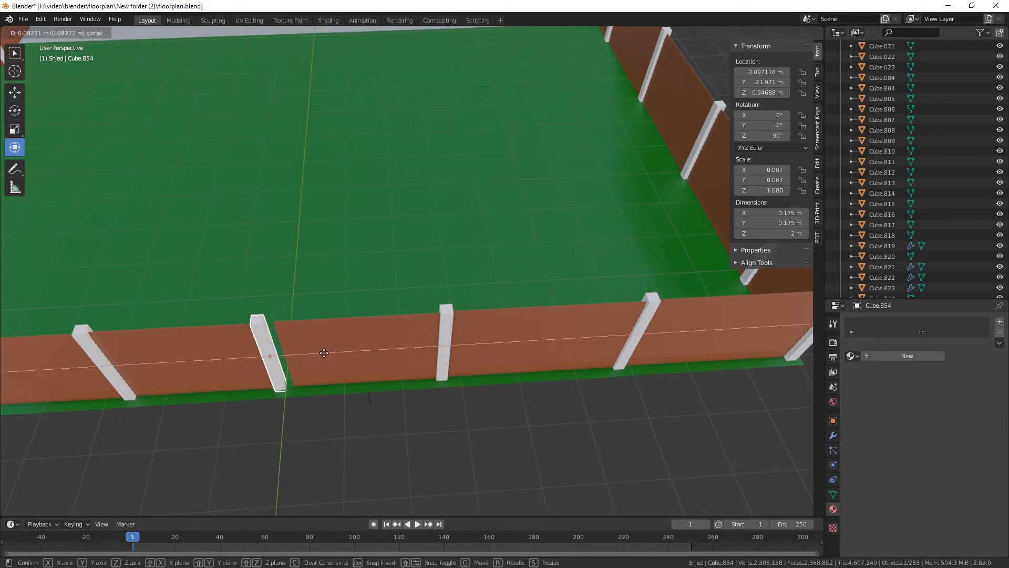
# Move the middle rear fence post along X to about 0.04 m, into the gap between the two panels
pyautogui.moveTo(331, 351); pyautogui.dragTo(331, 351)
pyautogui.scroll(-6, 397, 458)
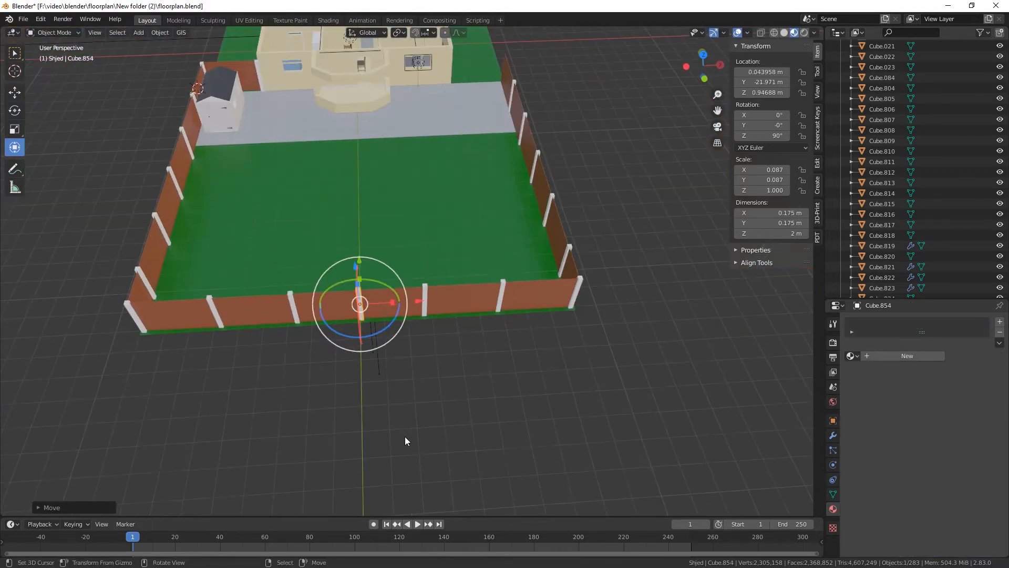
pyautogui.moveTo(404, 436); pyautogui.dragTo(398, 410, button='middle')
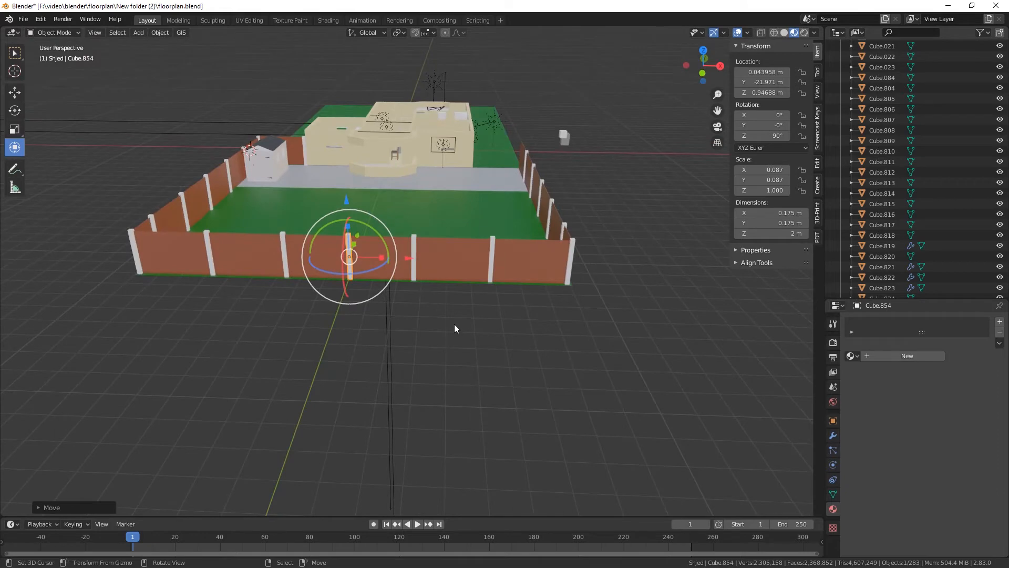
pyautogui.moveTo(455, 328); pyautogui.dragTo(282, 299, button='middle')
pyautogui.moveTo(417, 324); pyautogui.dragTo(289, 330, button='middle')
pyautogui.moveTo(271, 288); pyautogui.dragTo(342, 346, button='middle')
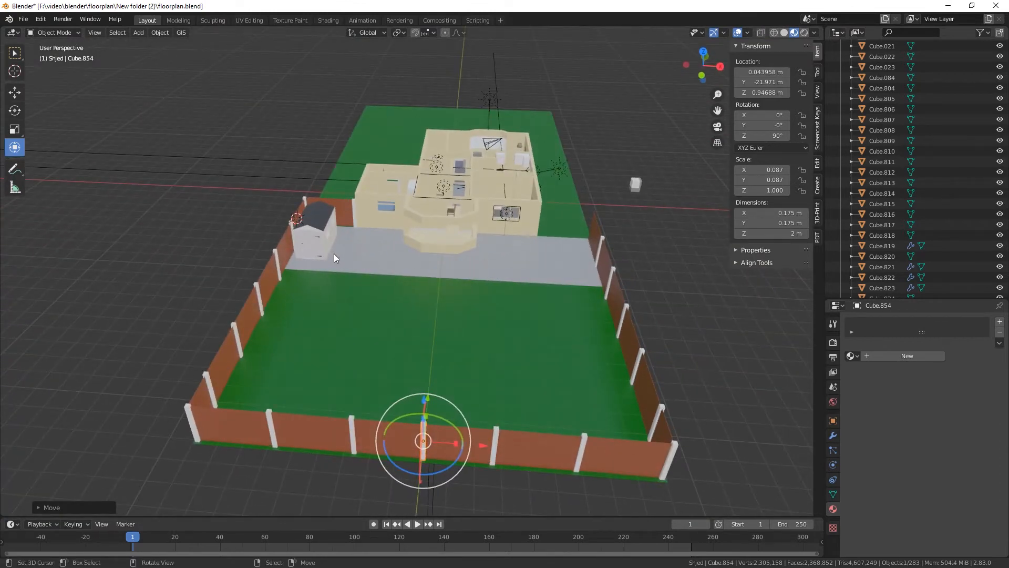
pyautogui.moveTo(464, 314); pyautogui.dragTo(394, 313, button='middle')
pyautogui.moveTo(435, 340); pyautogui.dragTo(498, 335, button='middle')
# Add a cube mesh and move it along X to about 3.98 m, in front of the house window wall
pyautogui.scroll(6, 499, 334)
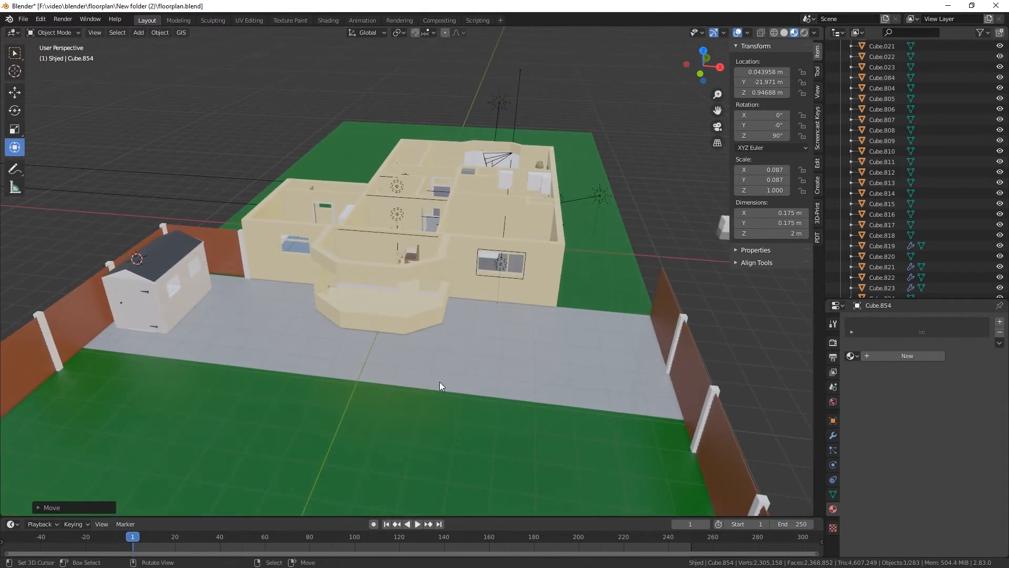
pyautogui.scroll(2, 472, 389)
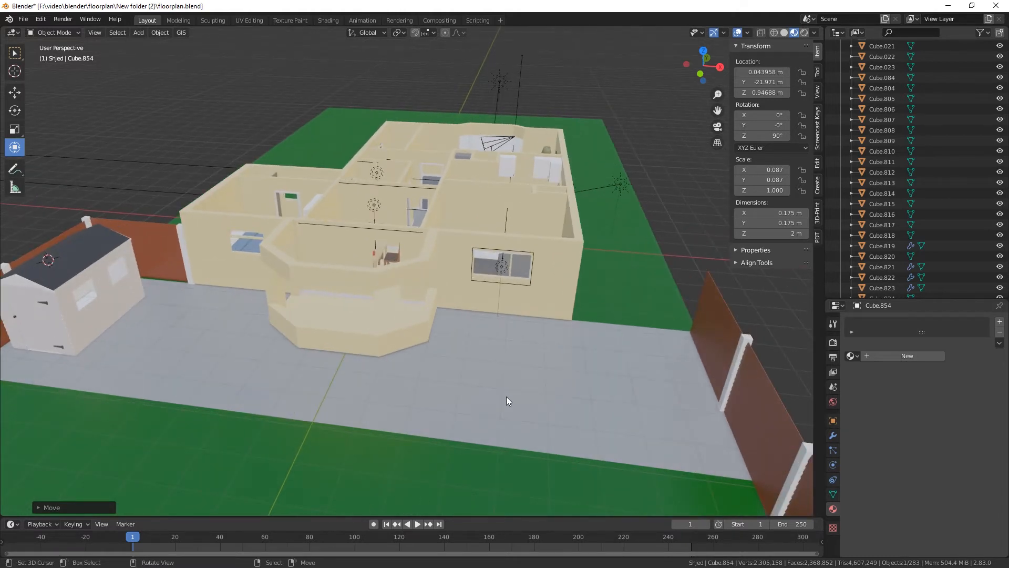
pyautogui.hotkey('shift', 'a')
pyautogui.moveTo(487, 354)
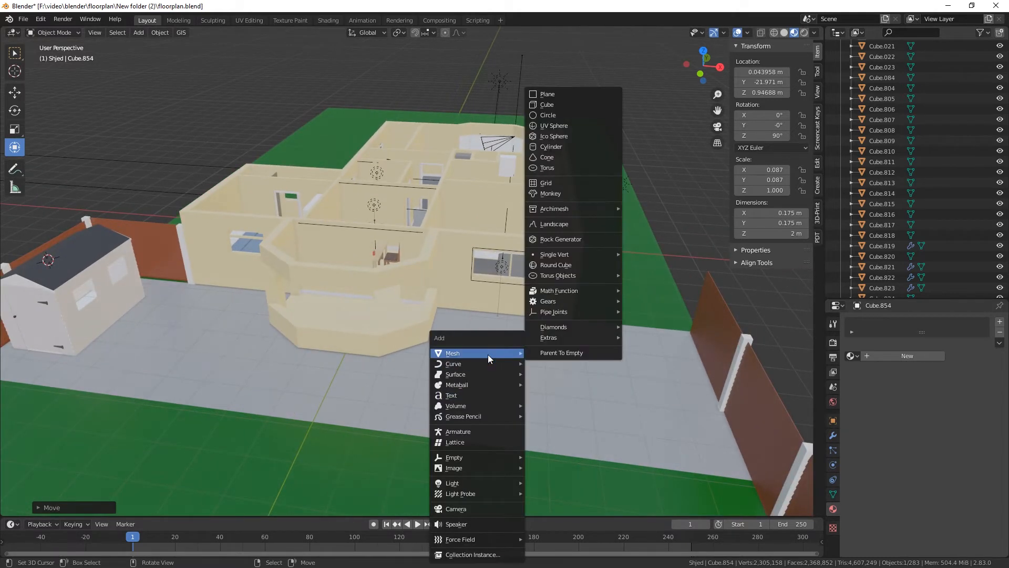
pyautogui.click(549, 105)
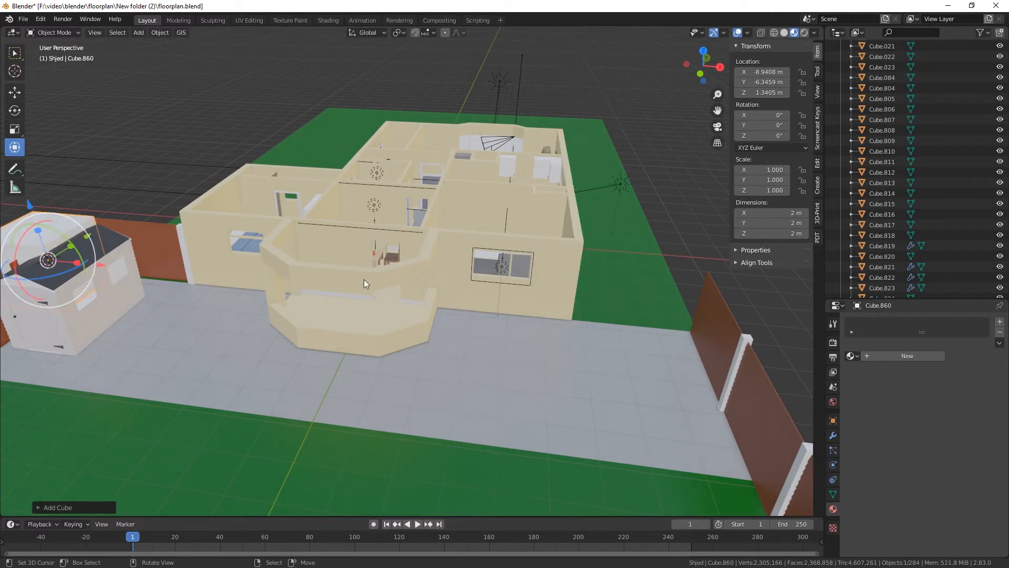
pyautogui.moveTo(102, 264); pyautogui.dragTo(582, 352)
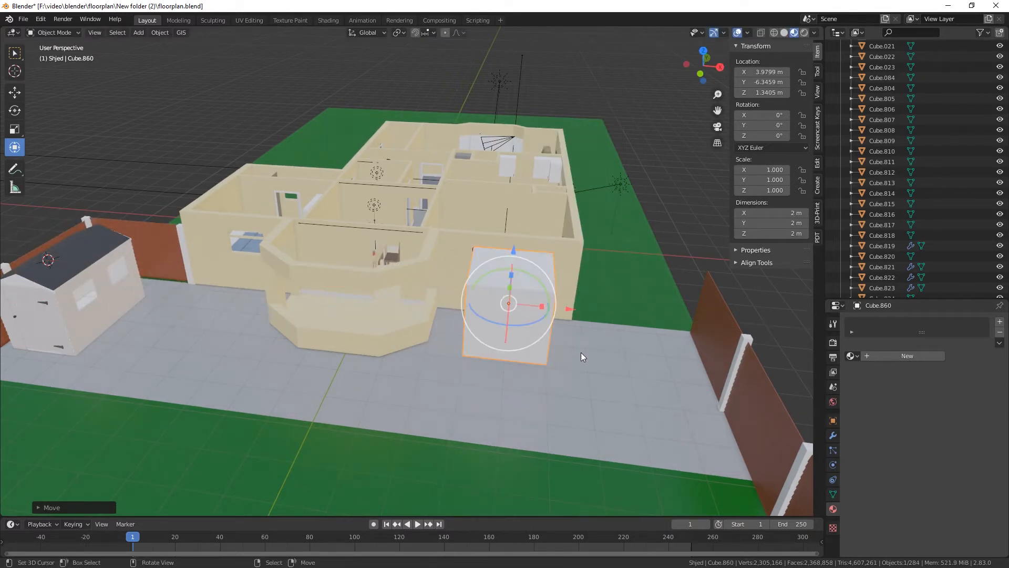
# Scale the cube into a thin beam, about 0.19 m along Y and 0.10 m along Z
pyautogui.moveTo(582, 353); pyautogui.dragTo(349, 297, button='middle')
pyautogui.scroll(1, 509, 378)
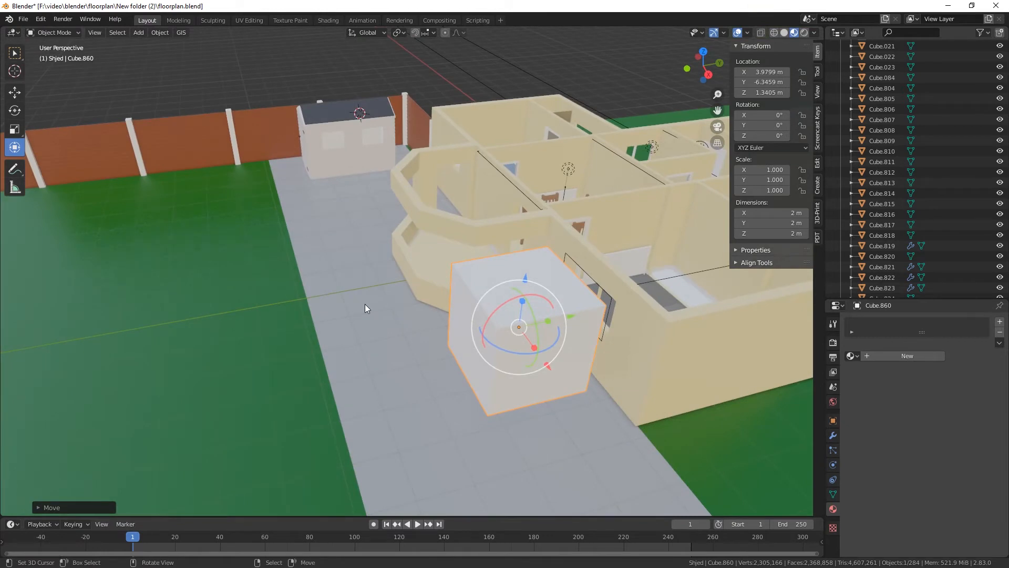
pyautogui.press('KP_Decimal')
pyautogui.scroll(-6, 353, 345)
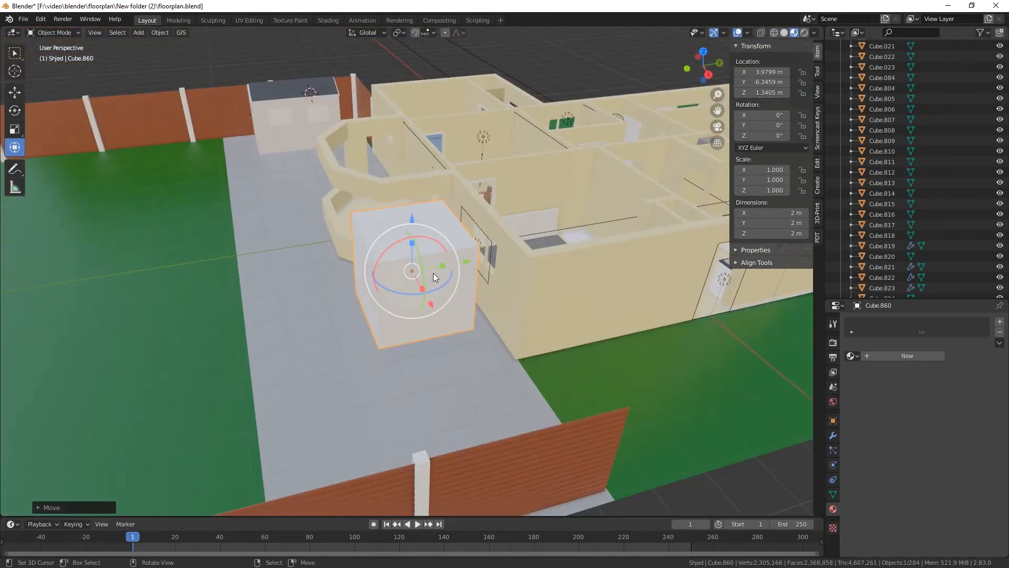
pyautogui.press('s')
pyautogui.press('y')
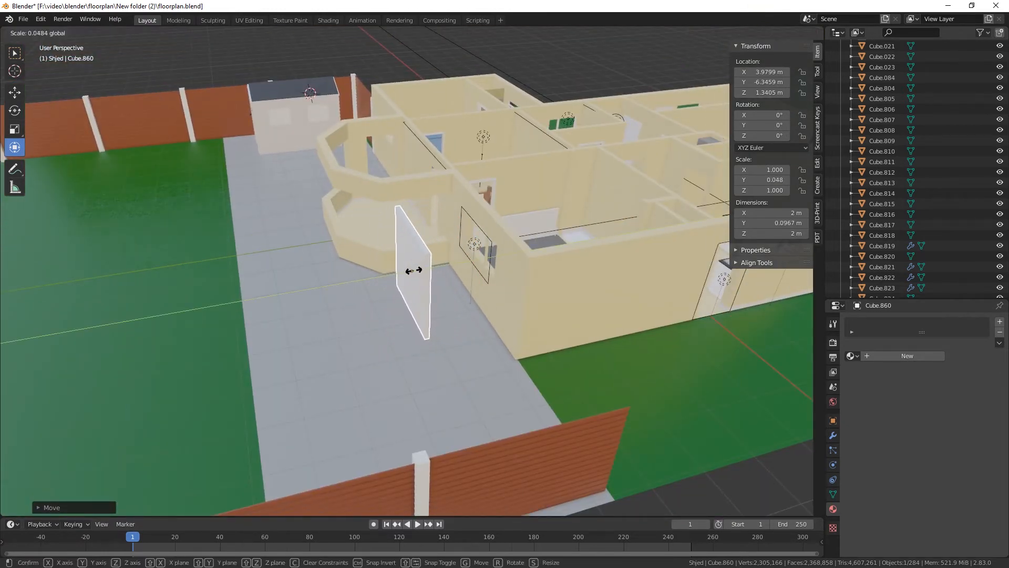
pyautogui.click(413, 270)
pyautogui.press('s')
pyautogui.press('z')
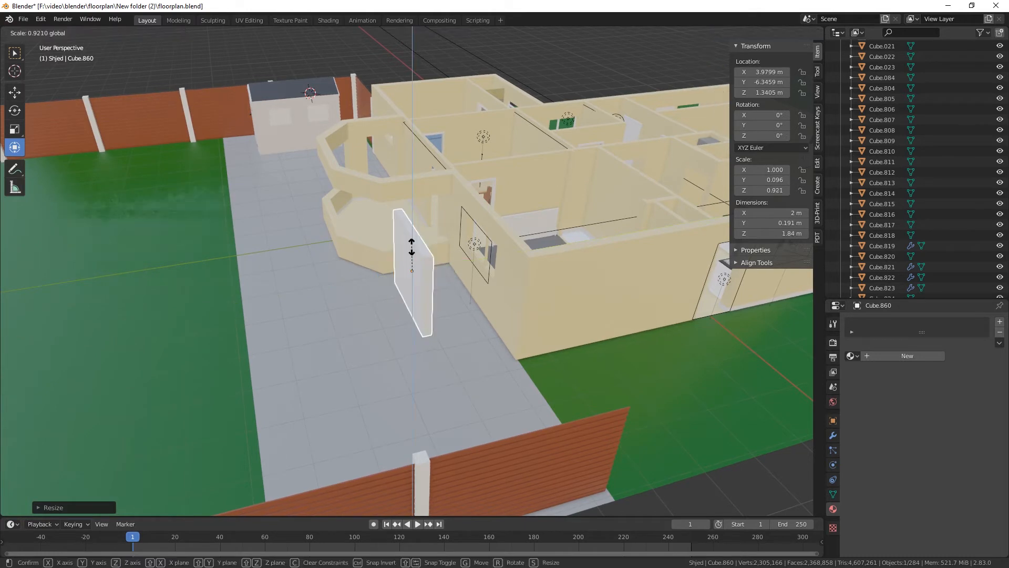
pyautogui.click(411, 273)
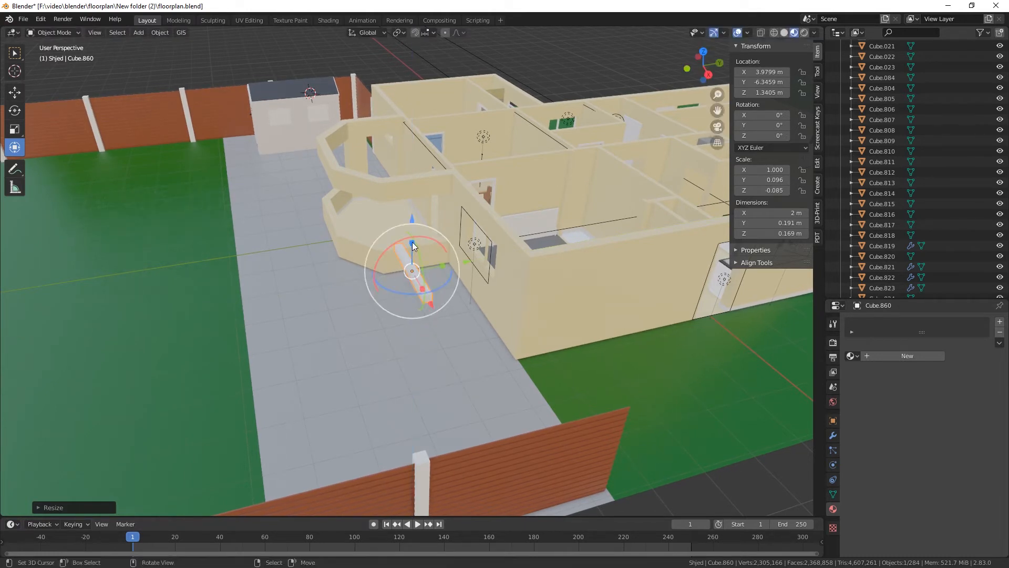
pyautogui.moveTo(412, 245); pyautogui.dragTo(413, 259)
# Lower the beam to about Z 0.087 m and move it along Y to about -4.79 m, against the house wall
pyautogui.moveTo(415, 358); pyautogui.dragTo(495, 355, button='middle')
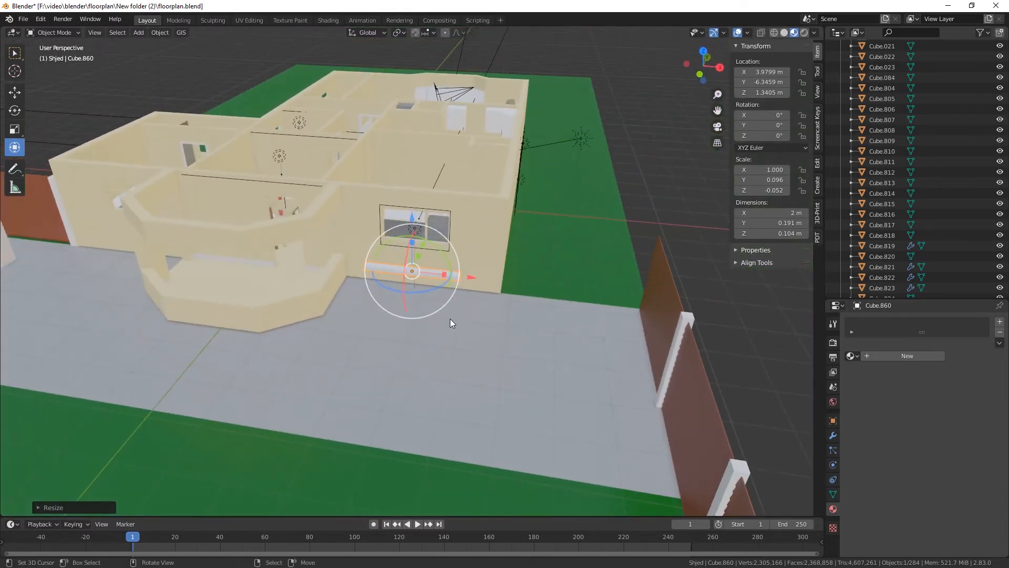
pyautogui.moveTo(450, 319); pyautogui.dragTo(450, 315, button='middle')
pyautogui.moveTo(412, 216); pyautogui.dragTo(410, 265)
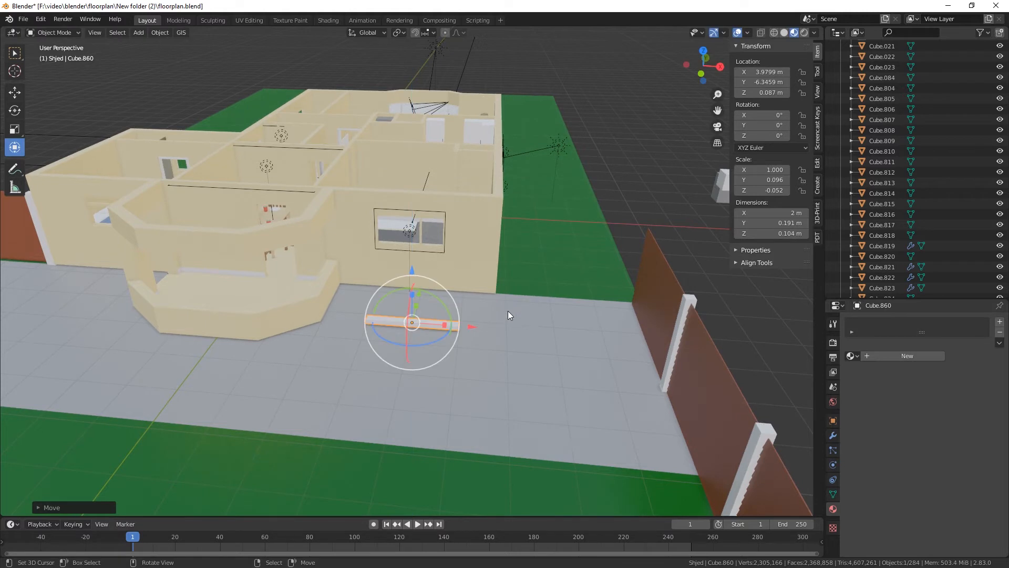
pyautogui.moveTo(508, 314); pyautogui.dragTo(453, 304, button='middle')
pyautogui.press('g')
pyautogui.press('y')
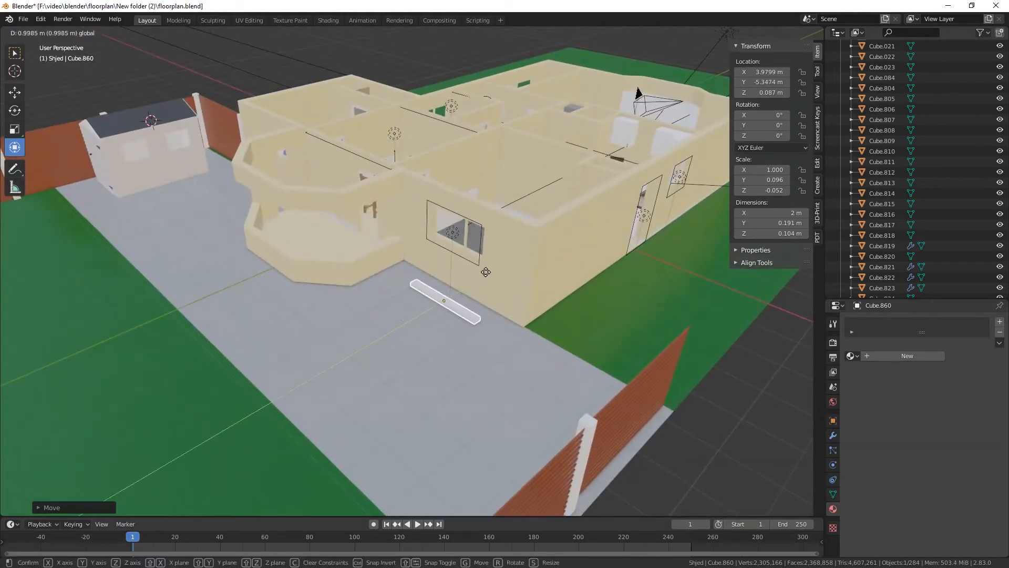
pyautogui.click(480, 339)
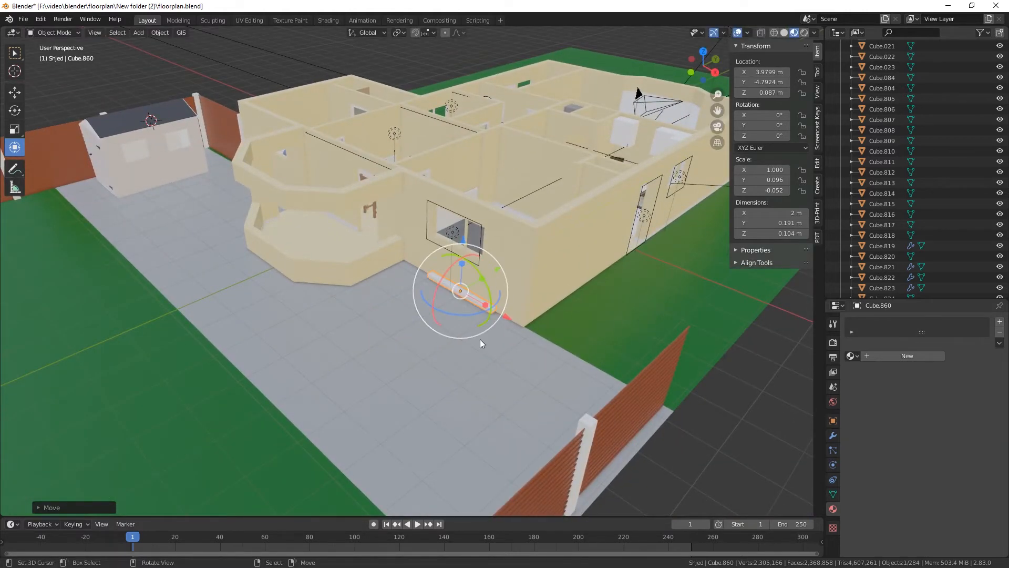
# Slide the beam along X to about 2.96 m, beside the bay, and raise it to about Z 0.116 m
pyautogui.moveTo(480, 341); pyautogui.dragTo(512, 329, button='middle')
pyautogui.press('g')
pyautogui.press('x')
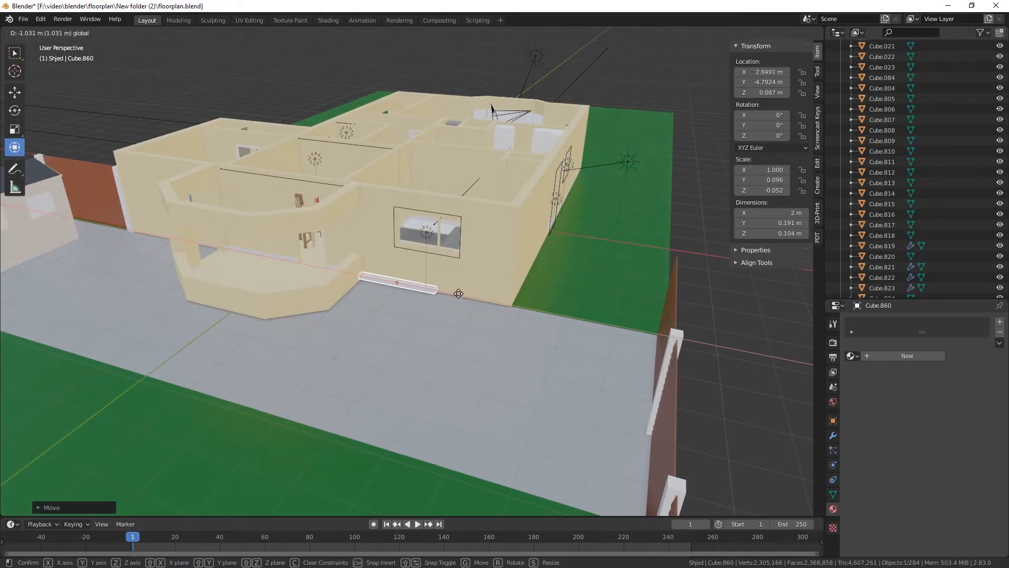
pyautogui.click(463, 293)
pyautogui.press('g')
pyautogui.press('z')
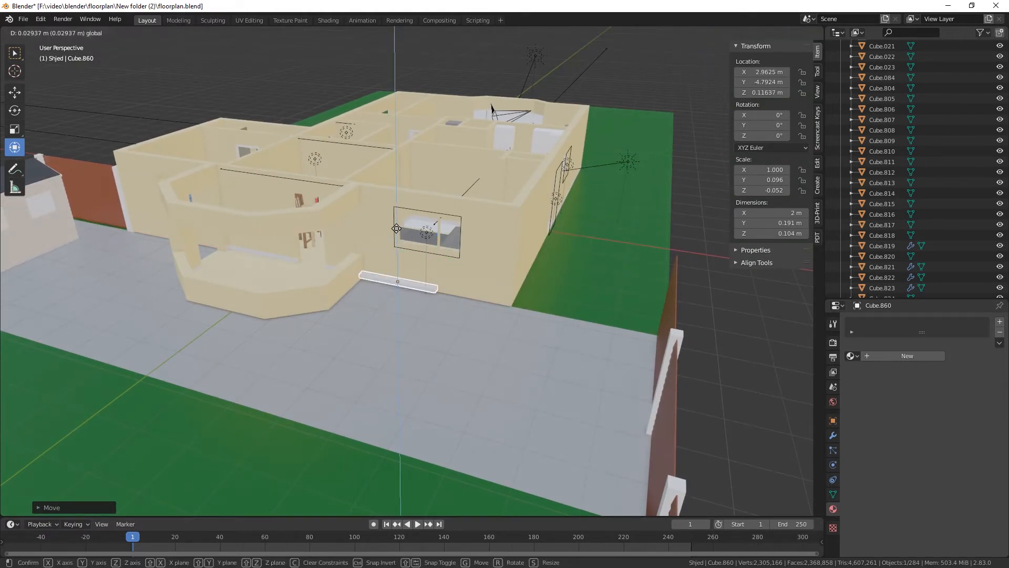
pyautogui.click(396, 228)
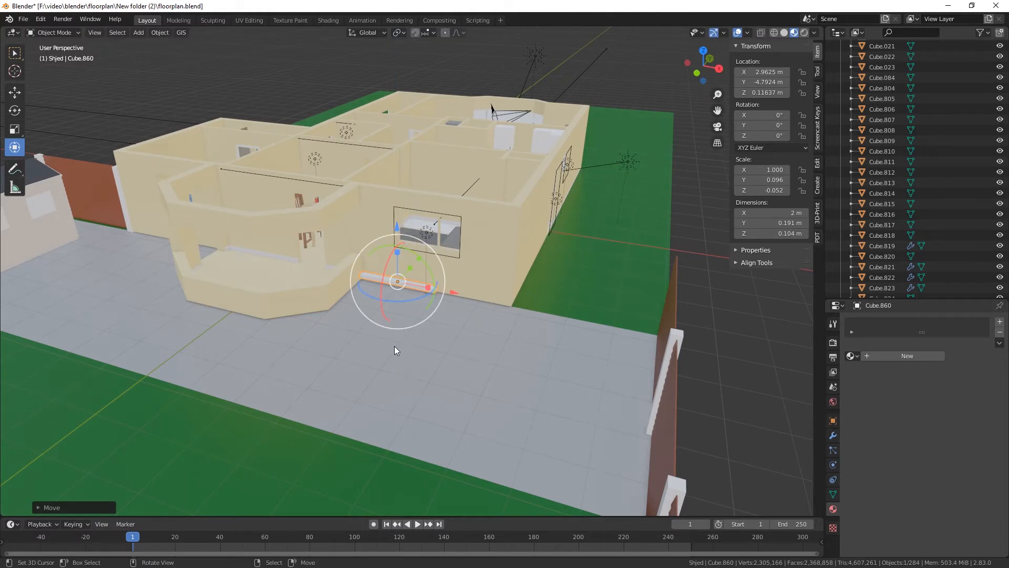
# Lengthen the beam to about 2.28 m along X and shift it to about X 3.11 m
pyautogui.moveTo(396, 351); pyautogui.dragTo(412, 366, button='middle')
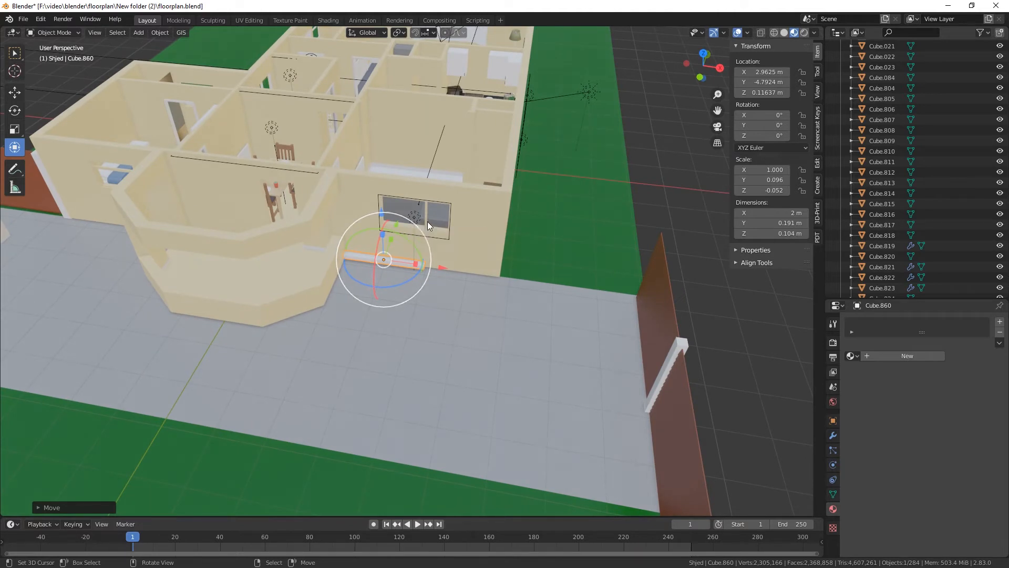
pyautogui.moveTo(436, 353); pyautogui.dragTo(399, 345, button='middle')
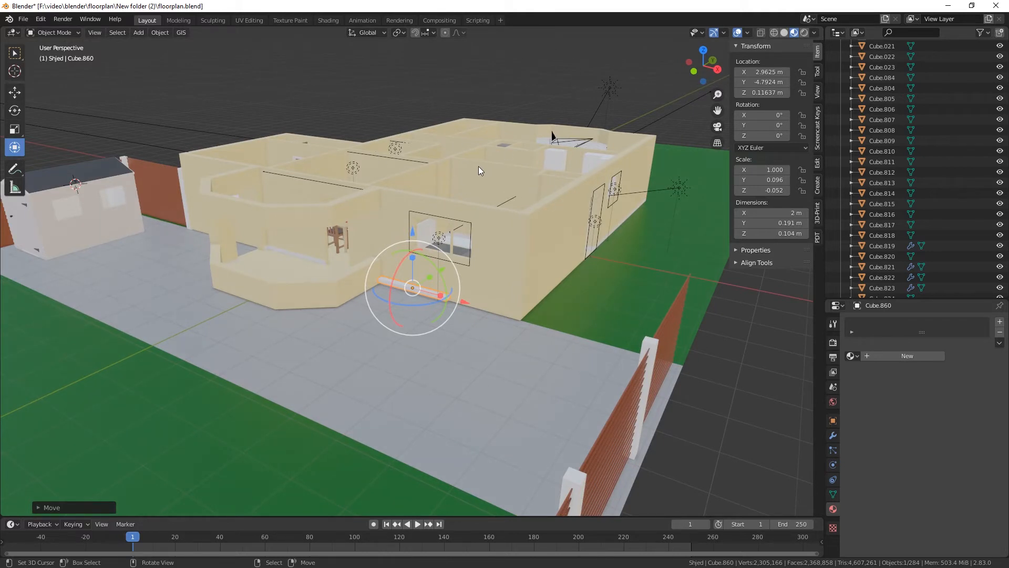
pyautogui.moveTo(443, 302); pyautogui.dragTo(411, 352, button='middle')
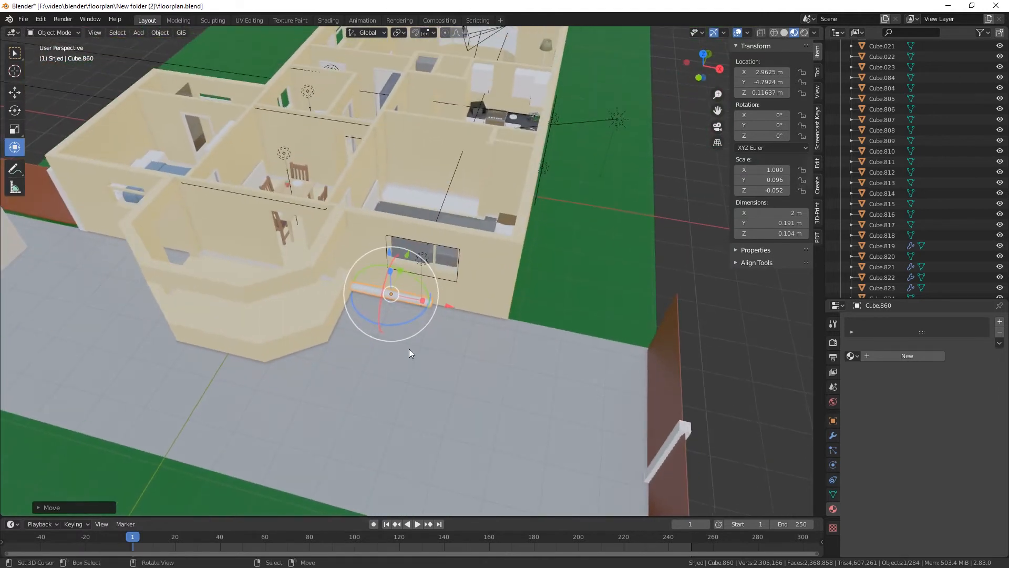
pyautogui.scroll(2, 409, 199)
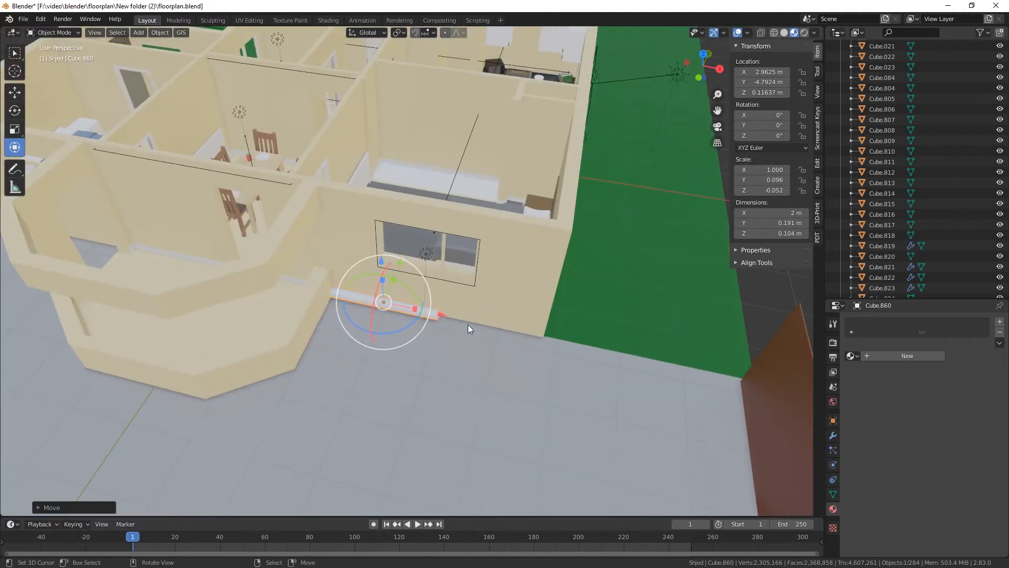
pyautogui.moveTo(417, 313); pyautogui.dragTo(417, 310)
pyautogui.click(420, 310)
pyautogui.moveTo(446, 314); pyautogui.dragTo(452, 318)
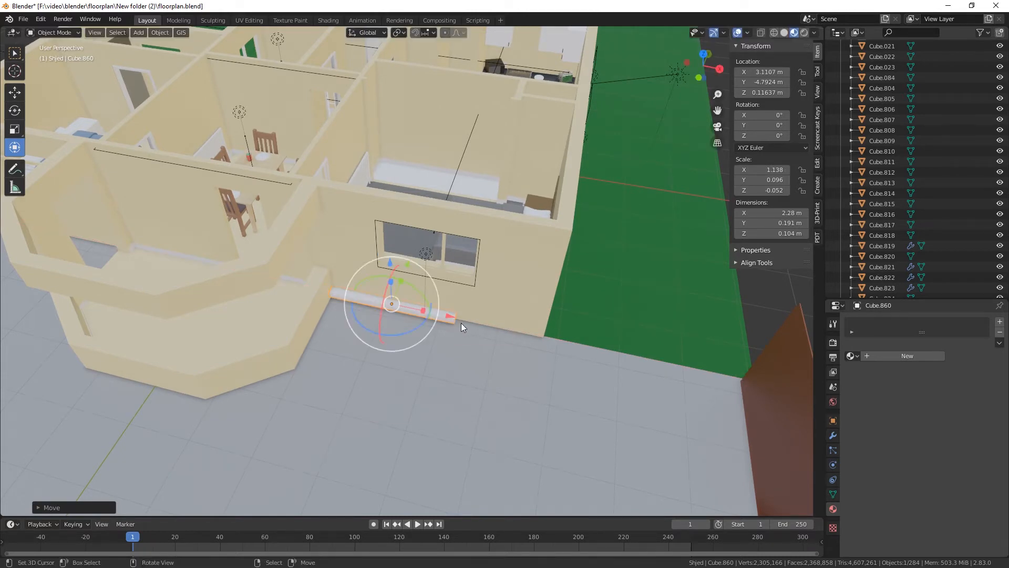
# Set the beam's X dimension to 2.5 m and shift it along X to about 3.22 m, its end at the bay
pyautogui.click(765, 213)
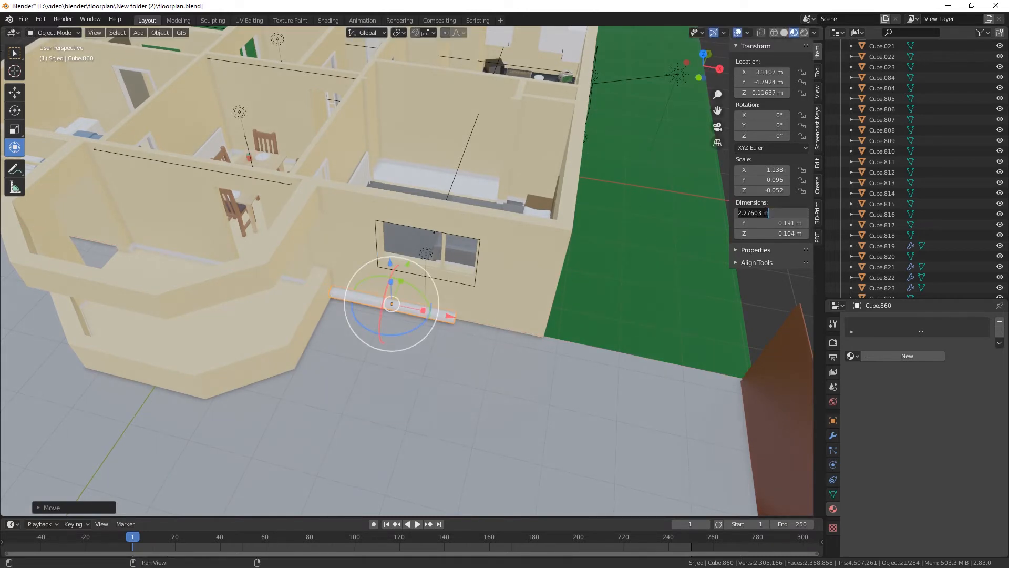
pyautogui.write('2.5')
pyautogui.press('Return')
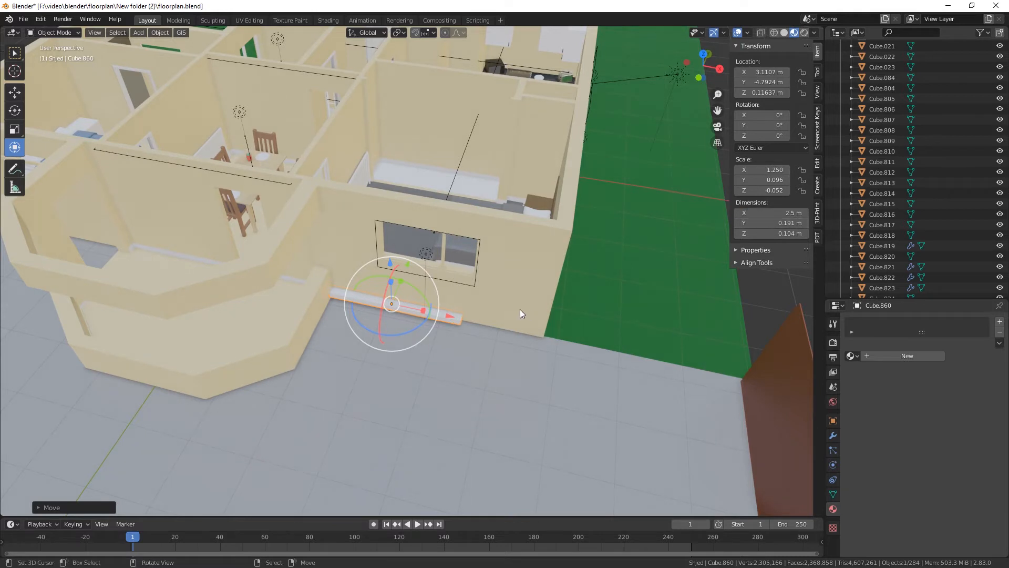
pyautogui.moveTo(444, 321); pyautogui.dragTo(453, 327)
# Scale the beam down along Z to a thickness of about 0.047 m
pyautogui.scroll(3, 448, 397)
pyautogui.moveTo(447, 399); pyautogui.dragTo(432, 380, button='middle')
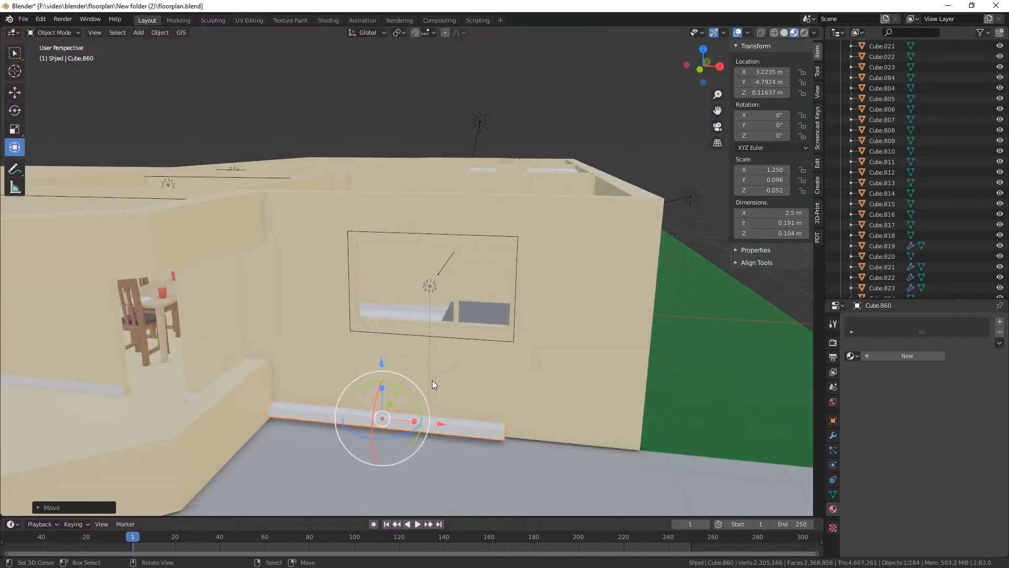
pyautogui.moveTo(388, 390); pyautogui.dragTo(384, 403)
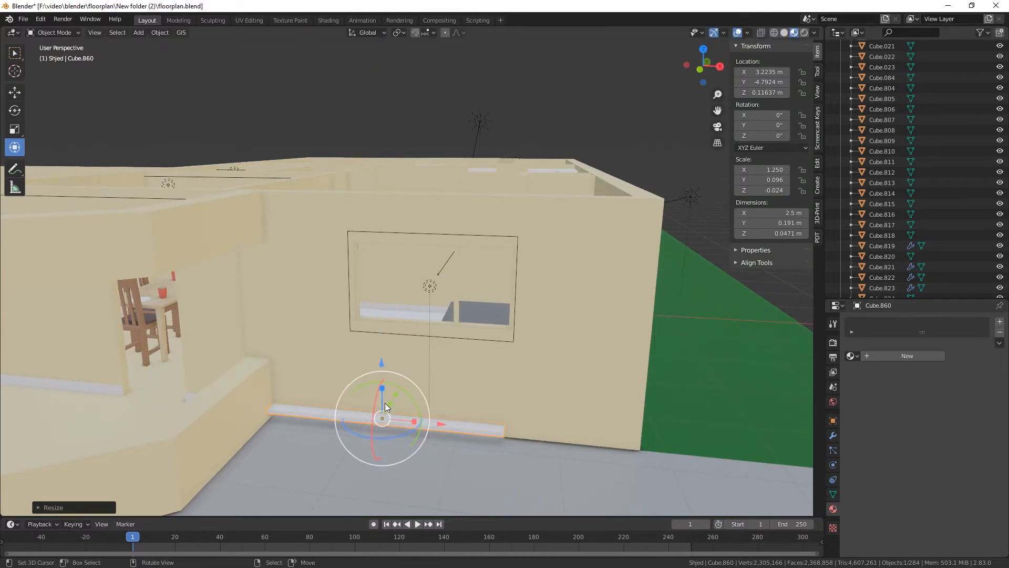
pyautogui.moveTo(469, 448); pyautogui.dragTo(466, 482, button='middle')
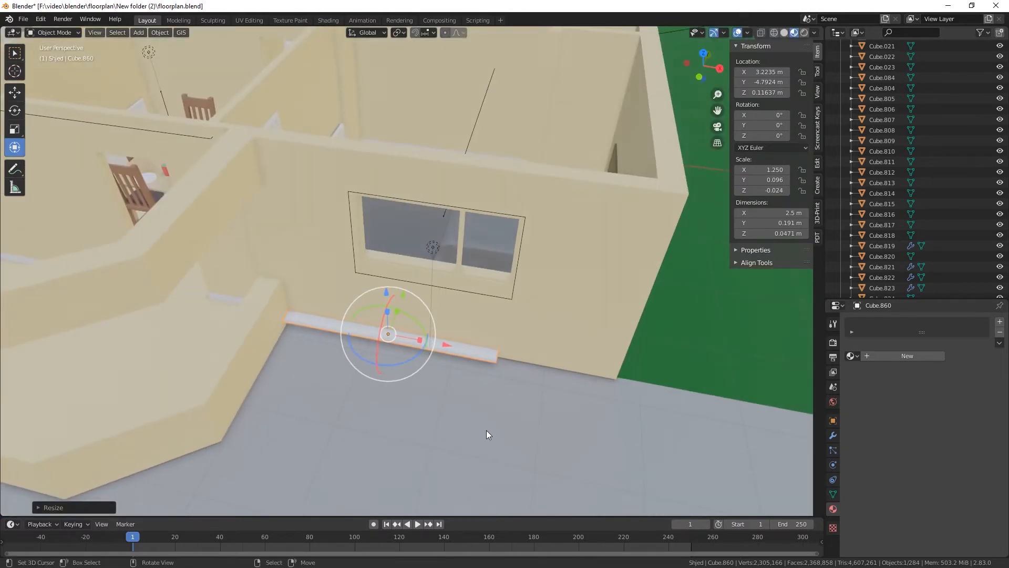
# Duplicate the beam along X and place the copy end to end with the original, at about X 5.74 m
pyautogui.scroll(-1, 486, 430)
pyautogui.scroll(-2, 487, 430)
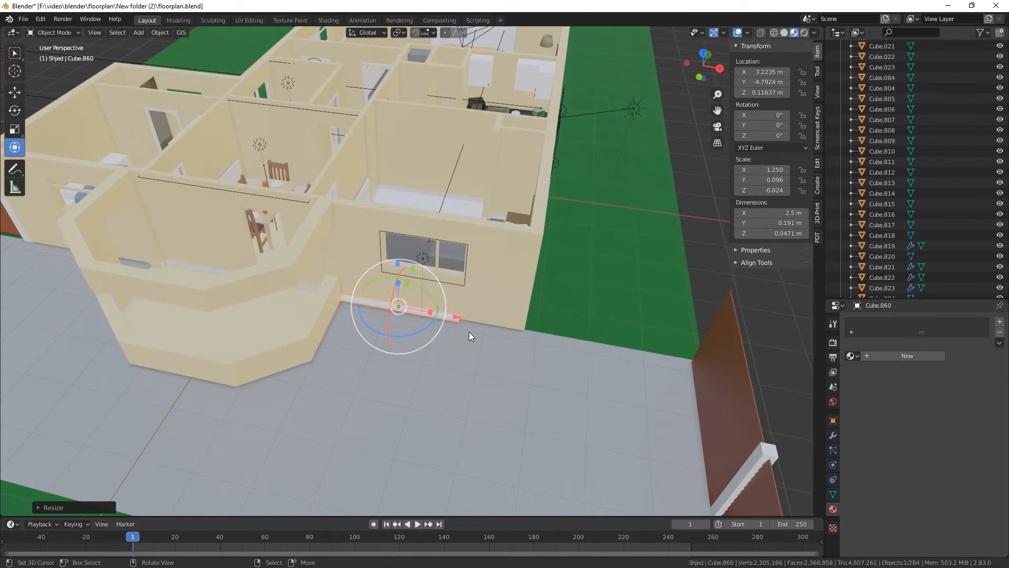
pyautogui.hotkey('shift', 'd')
pyautogui.press('x')
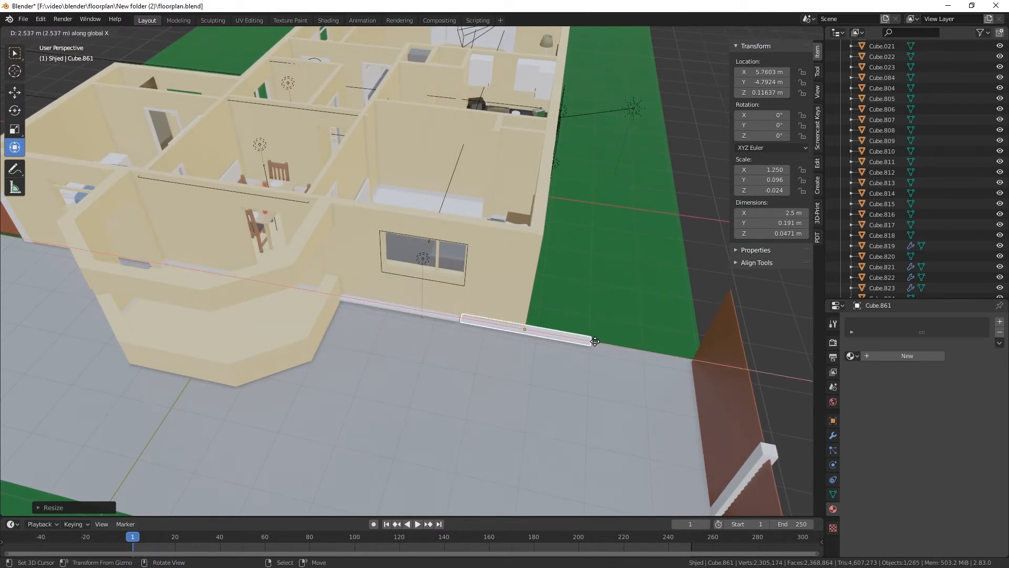
pyautogui.click(594, 342)
pyautogui.moveTo(658, 400); pyautogui.dragTo(613, 384, button='middle')
pyautogui.moveTo(606, 445); pyautogui.dragTo(472, 297, button='middle')
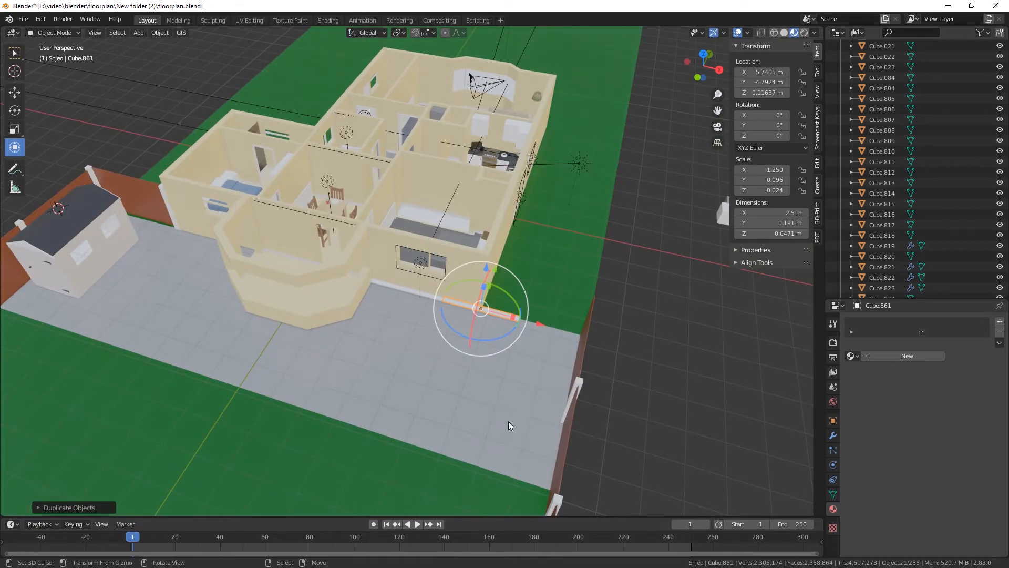
pyautogui.scroll(6, 504, 421)
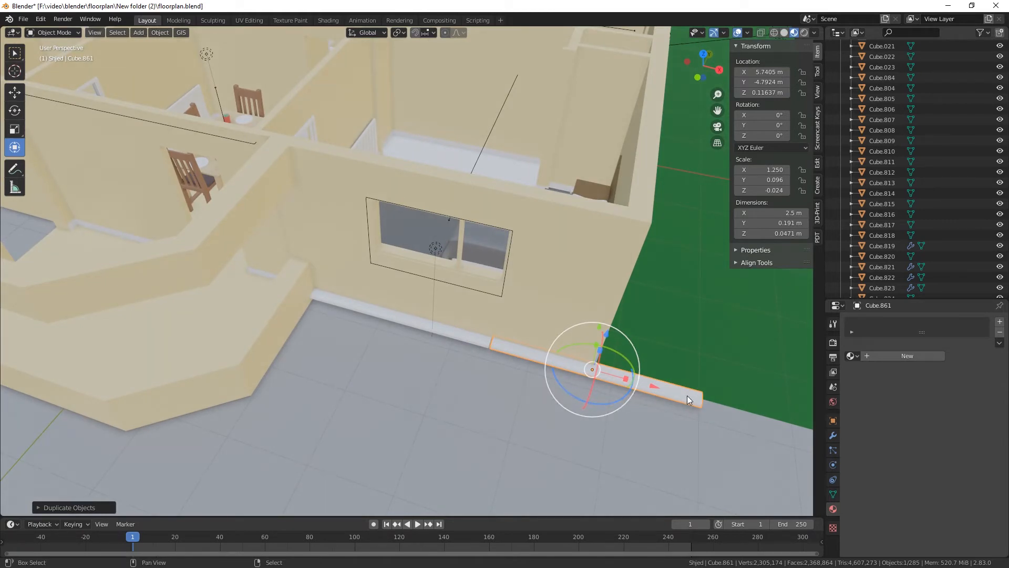
pyautogui.moveTo(705, 463); pyautogui.dragTo(667, 461, button='middle')
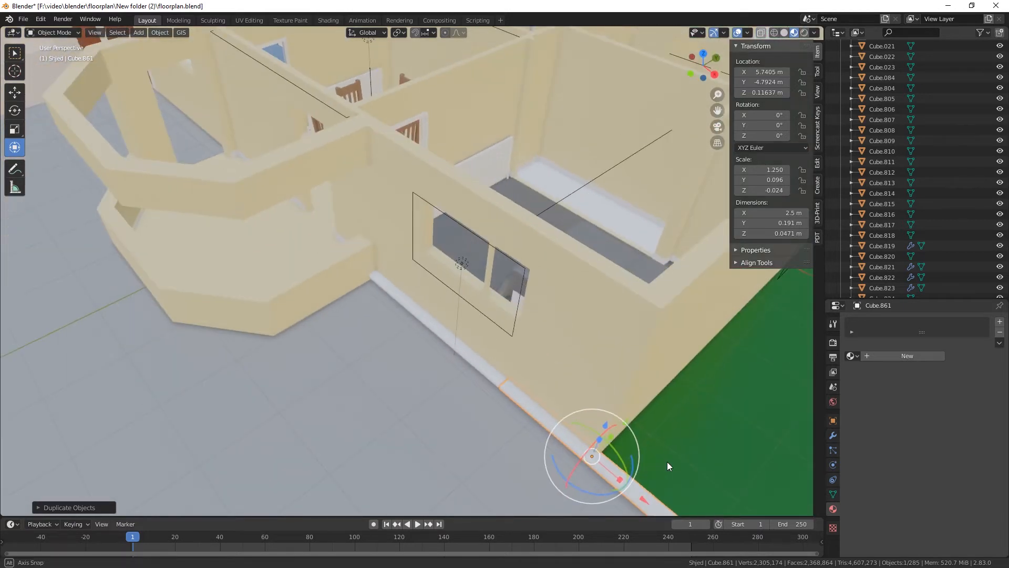
# Duplicate the beam along Y to about Y -5.00 m as a second row and shift the copy along X to about 5.45 m
pyautogui.hotkey('shift', 'd')
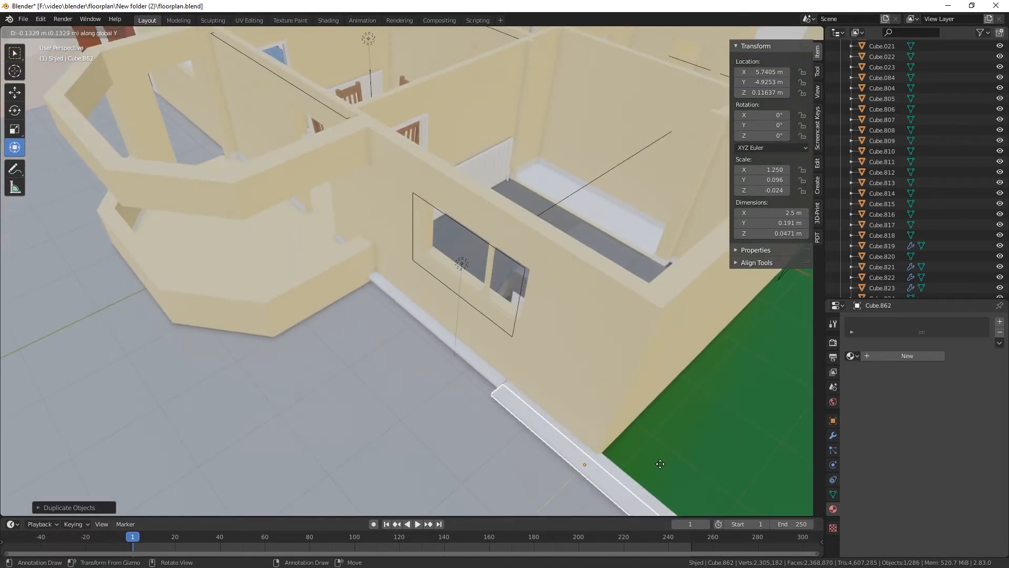
pyautogui.press('y')
pyautogui.click(650, 466)
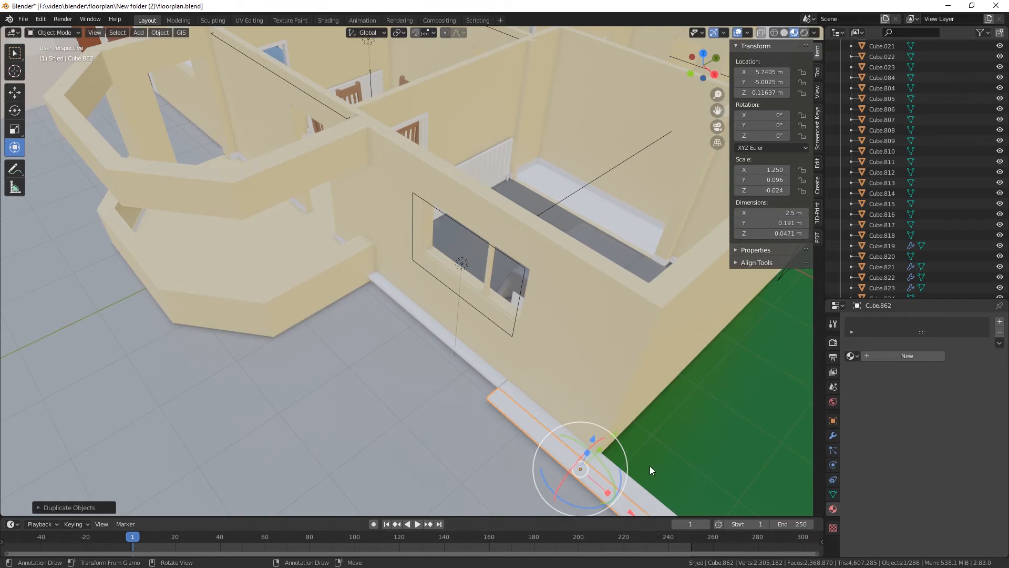
pyautogui.moveTo(650, 466)
pyautogui.mouseDown(button='middle')
pyautogui.moveTo(674, 463)
pyautogui.moveTo(660, 454)
pyautogui.mouseUp(button='middle')
pyautogui.moveTo(660, 454); pyautogui.dragTo(626, 442)
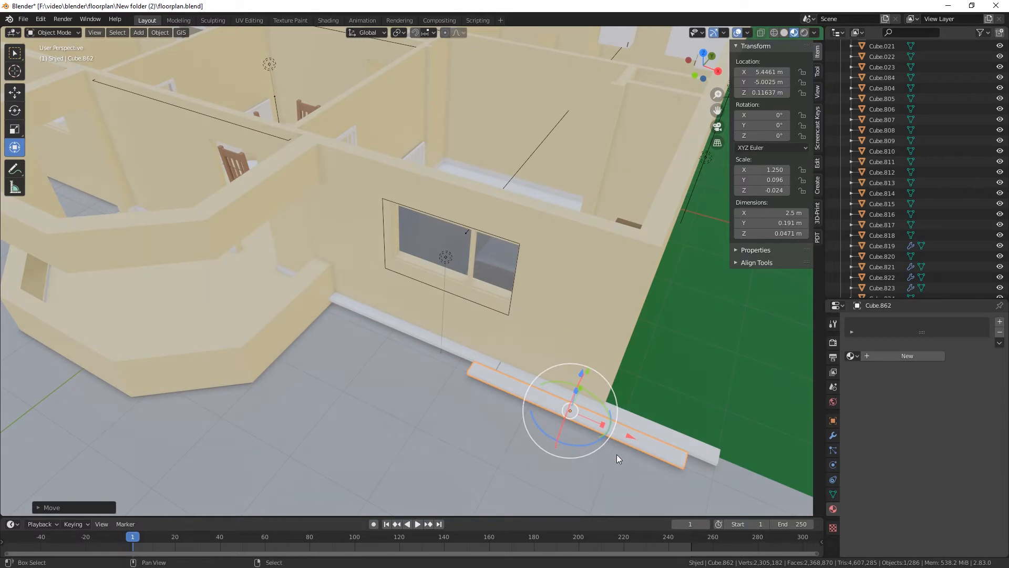
# Duplicate the second-row plank along X and place the copy end to end with it, at about X 2.93 m
pyautogui.hotkey('shift', 'd')
pyautogui.press('y')
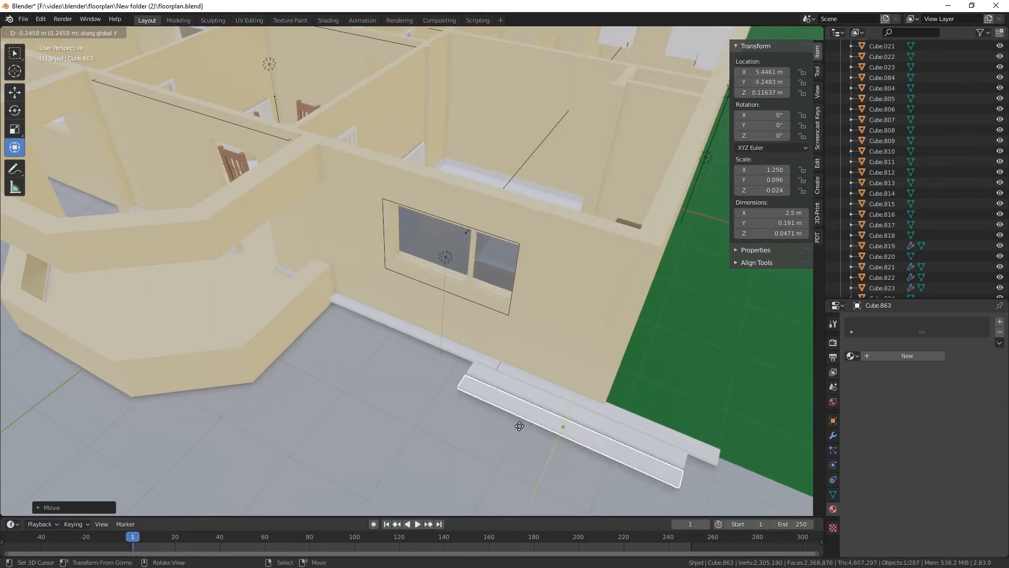
pyautogui.press('x')
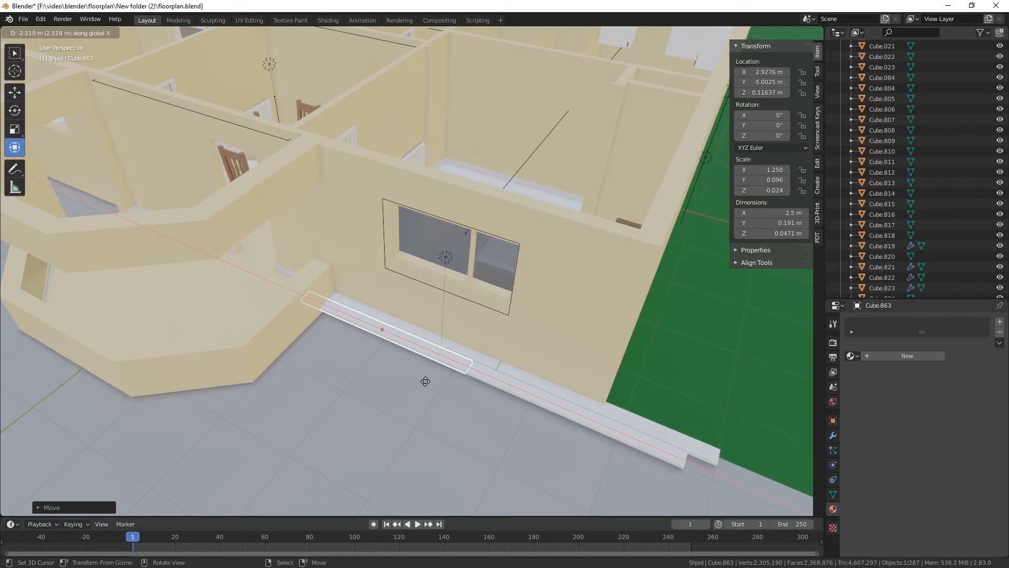
pyautogui.click(427, 383)
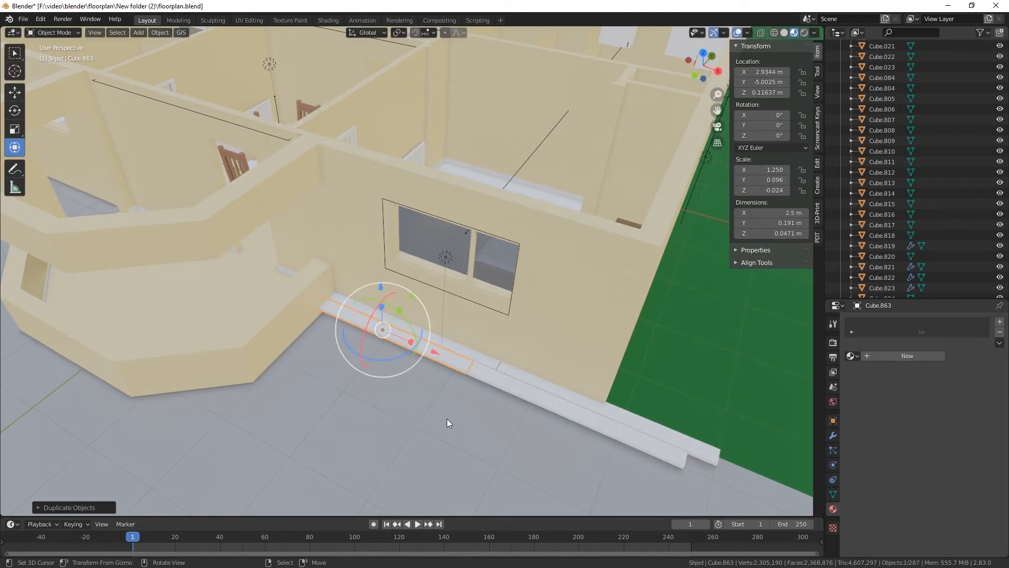
# Select all four planks of the two rows and duplicate them along Y, with the offset row at about Y -5.43 m
pyautogui.moveTo(447, 422); pyautogui.dragTo(484, 414, button='middle')
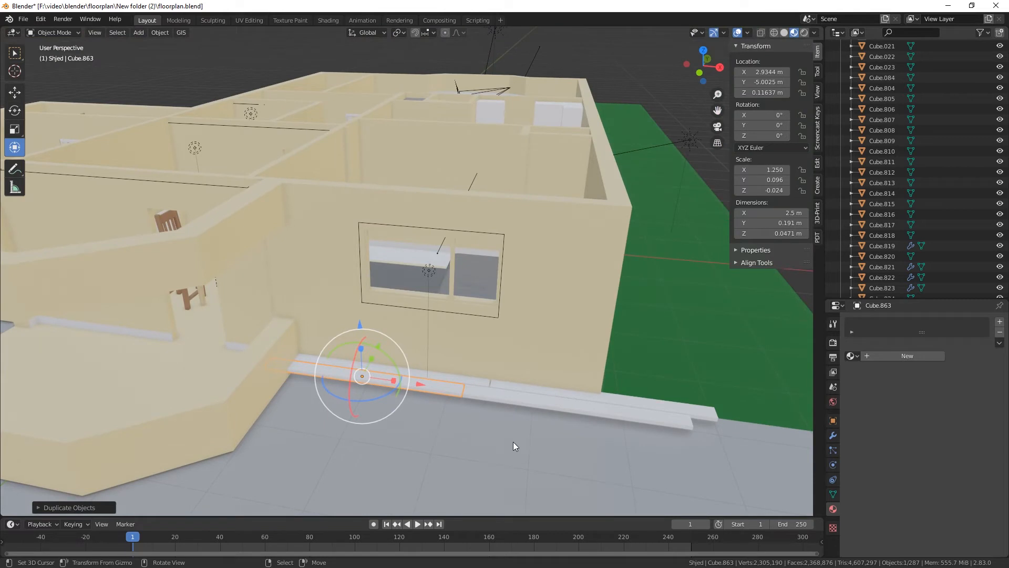
pyautogui.scroll(-2, 513, 441)
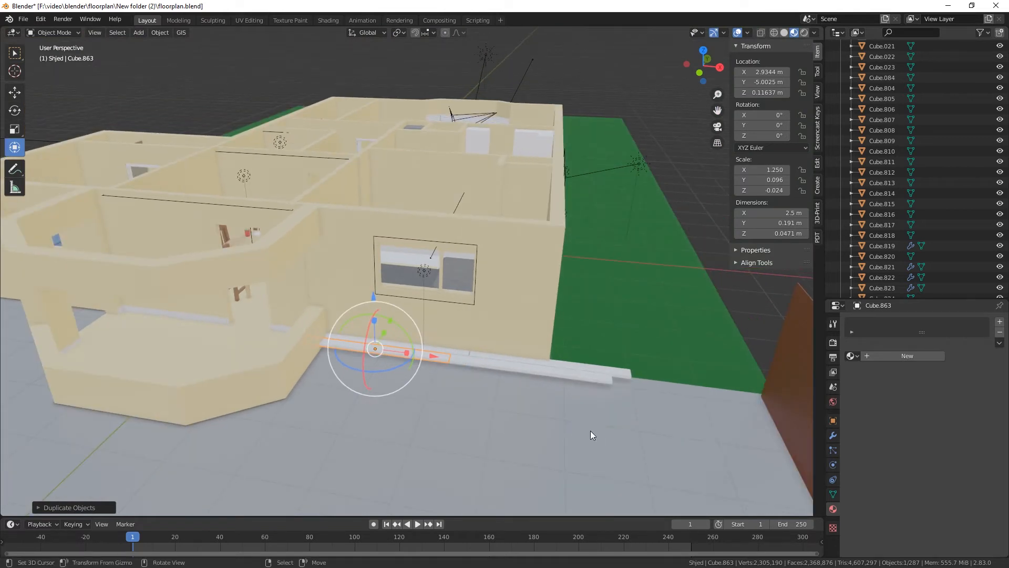
pyautogui.moveTo(591, 431); pyautogui.dragTo(514, 437, button='middle')
pyautogui.click(506, 427)
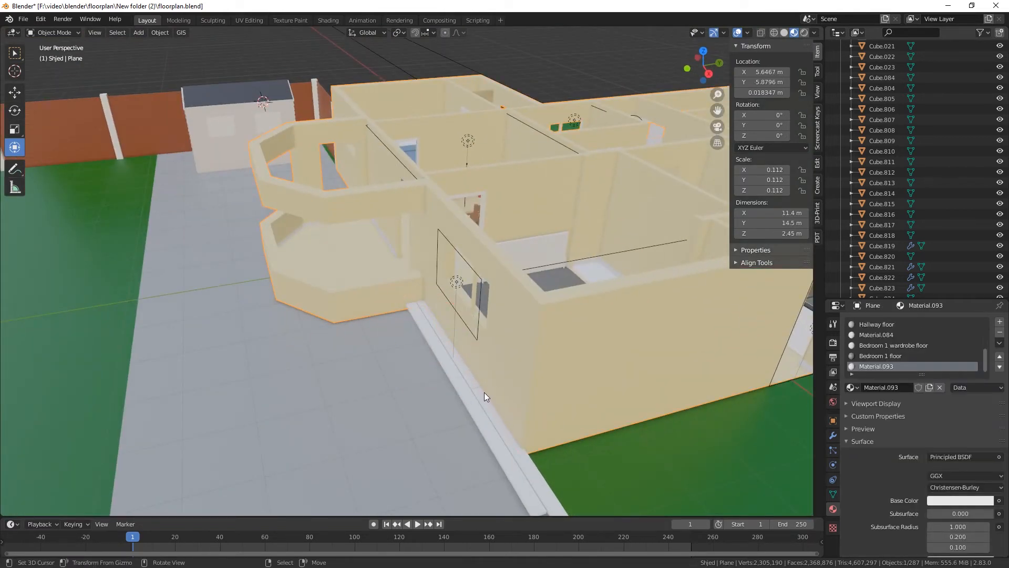
pyautogui.click(536, 484)
pyautogui.click(467, 372)
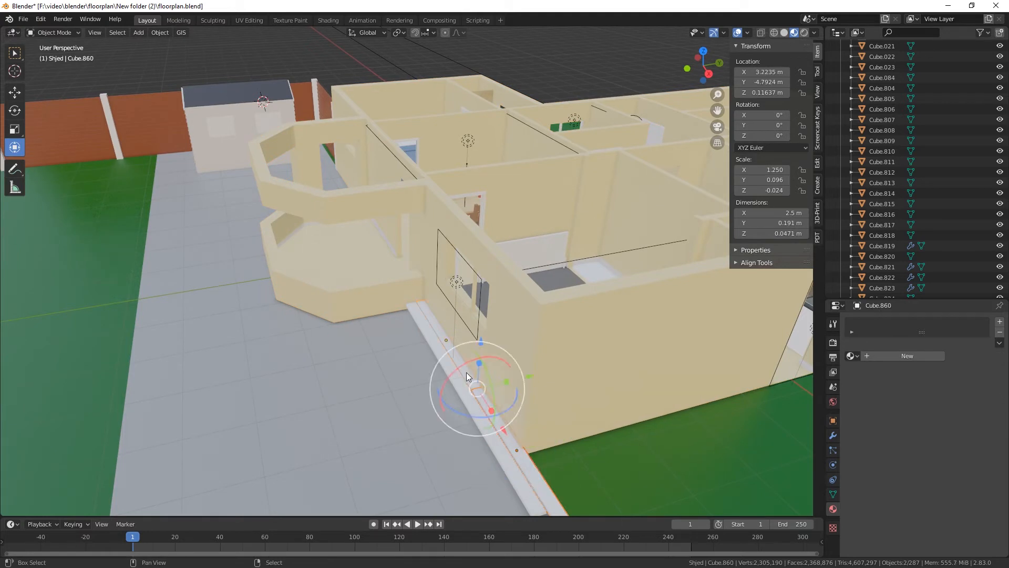
pyautogui.click(450, 372)
pyautogui.keyDown('shift'); pyautogui.click(483, 426); pyautogui.keyUp('shift')
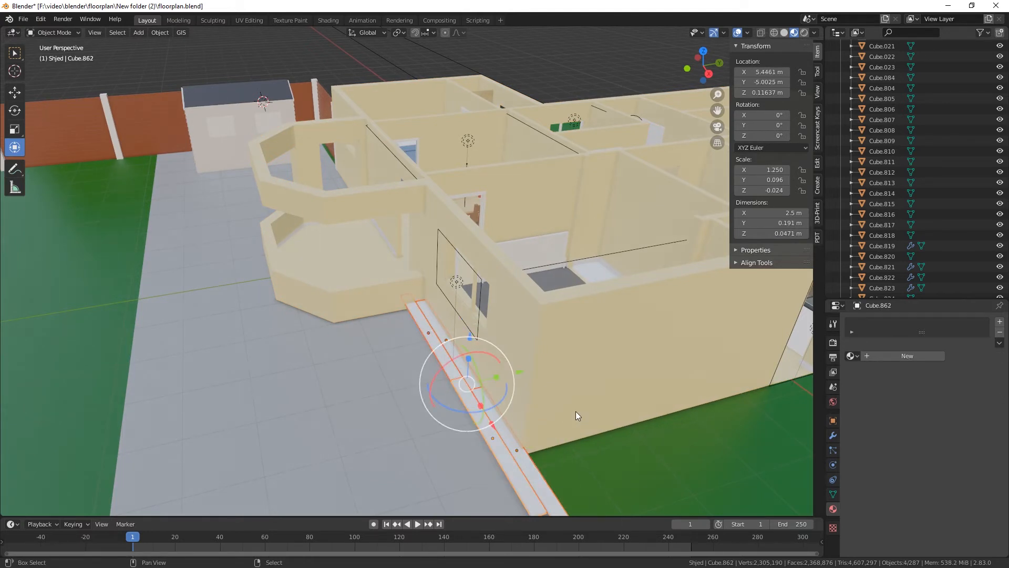
pyautogui.hotkey('shift', 'd')
pyautogui.press('y')
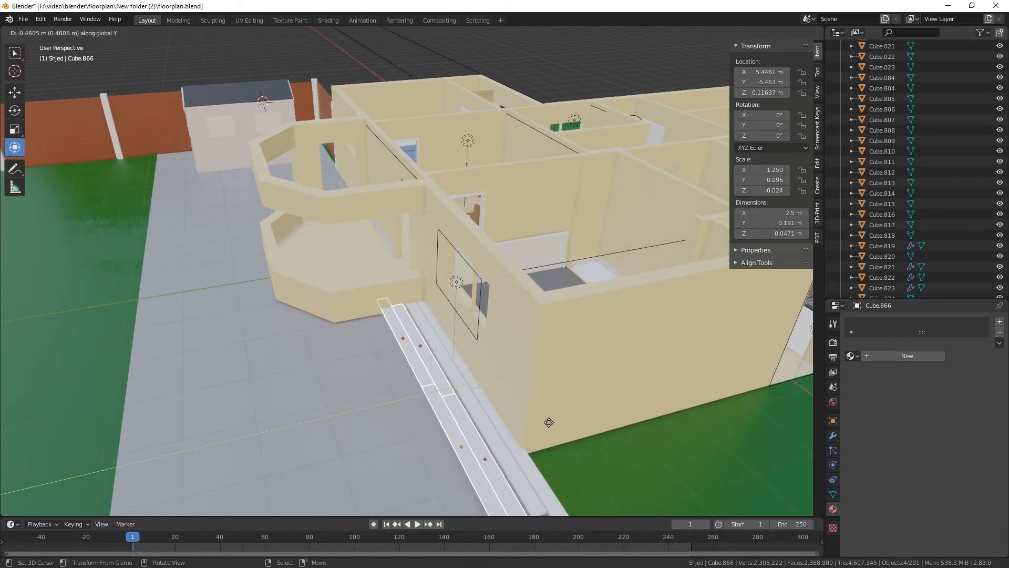
pyautogui.click(550, 426)
# Duplicate the four selected planks along Y two more times, with the offset rows at about Y -5.86 m and -6.30 m
pyautogui.scroll(-2, 543, 453)
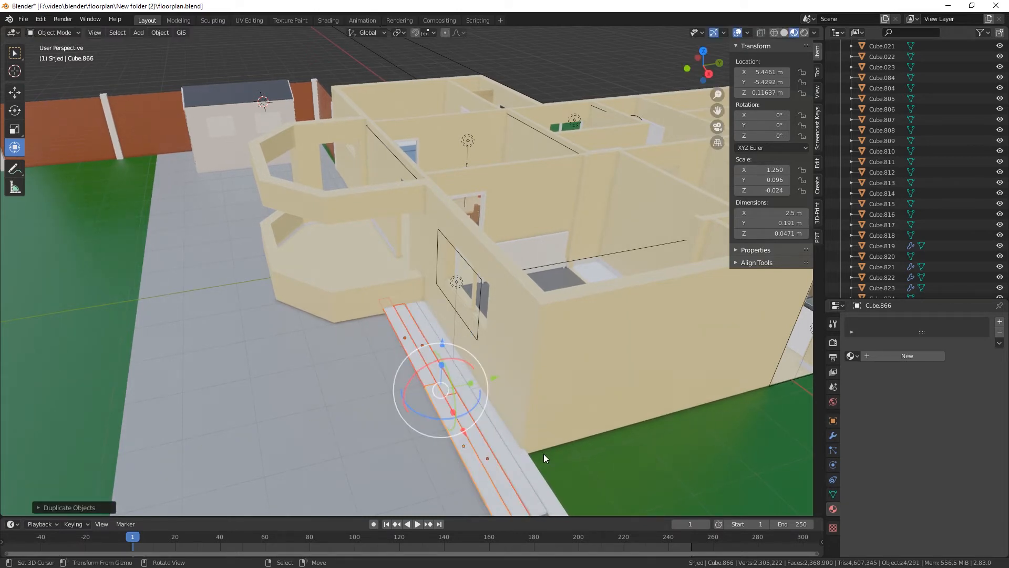
pyautogui.keyDown('shift'); pyautogui.moveTo(543, 454); pyautogui.dragTo(542, 416, button='middle'); pyautogui.keyUp('shift')
pyautogui.hotkey('shift', 'd')
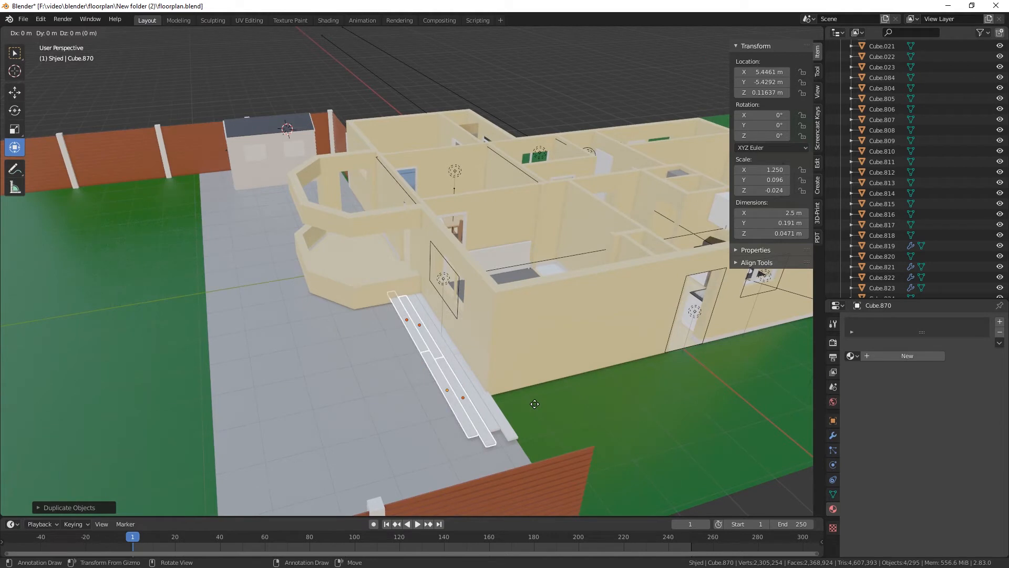
pyautogui.click(468, 438)
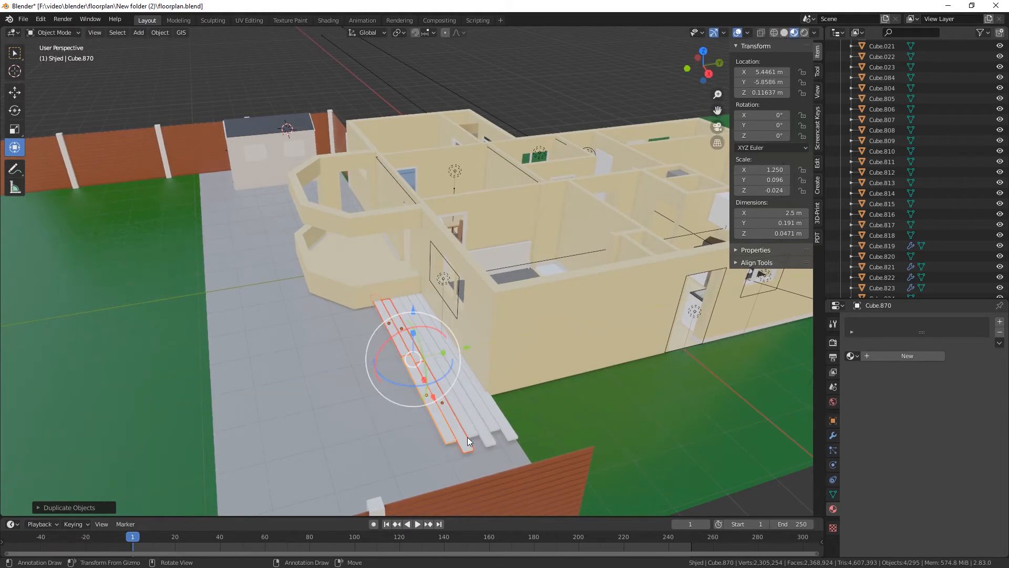
pyautogui.hotkey('shift', 'd')
pyautogui.press('y')
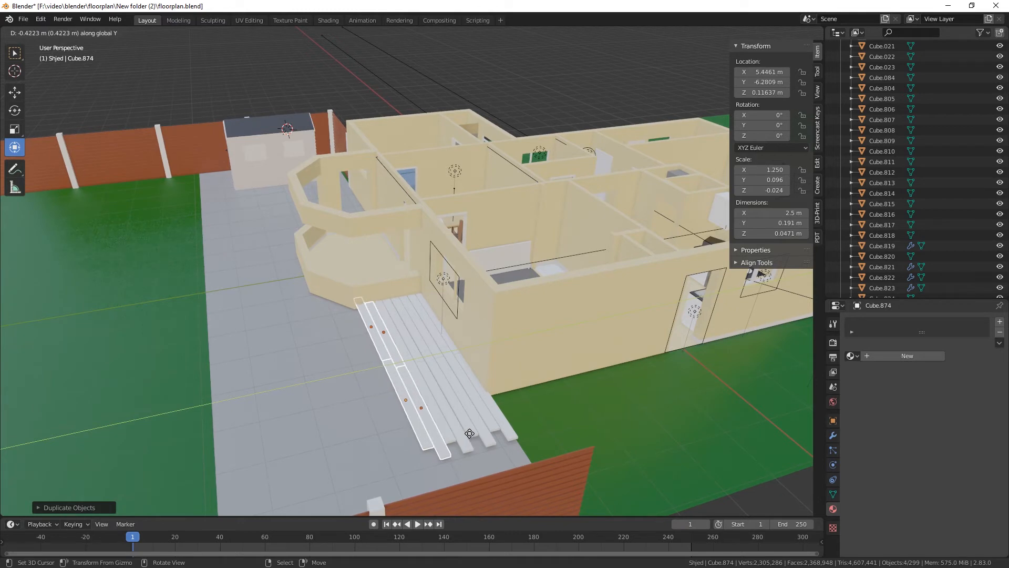
pyautogui.click(468, 432)
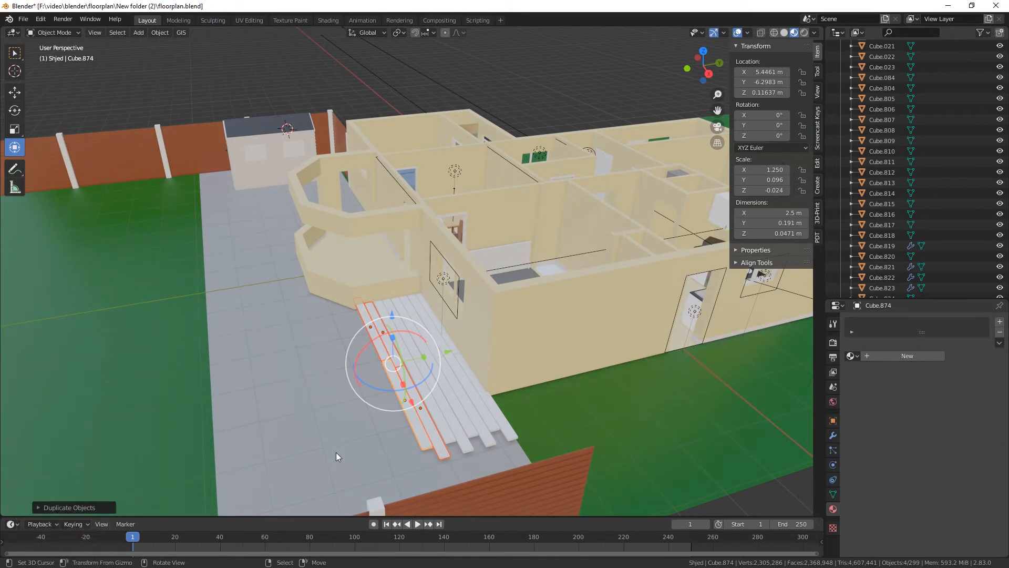
# Extend the selection to the outer twelve planks and duplicate them along Y, placing the copied block against the deck's outer edge
pyautogui.keyDown('shift'); pyautogui.click(435, 417); pyautogui.keyUp('shift')
pyautogui.keyDown('shift'); pyautogui.click(404, 347); pyautogui.keyUp('shift')
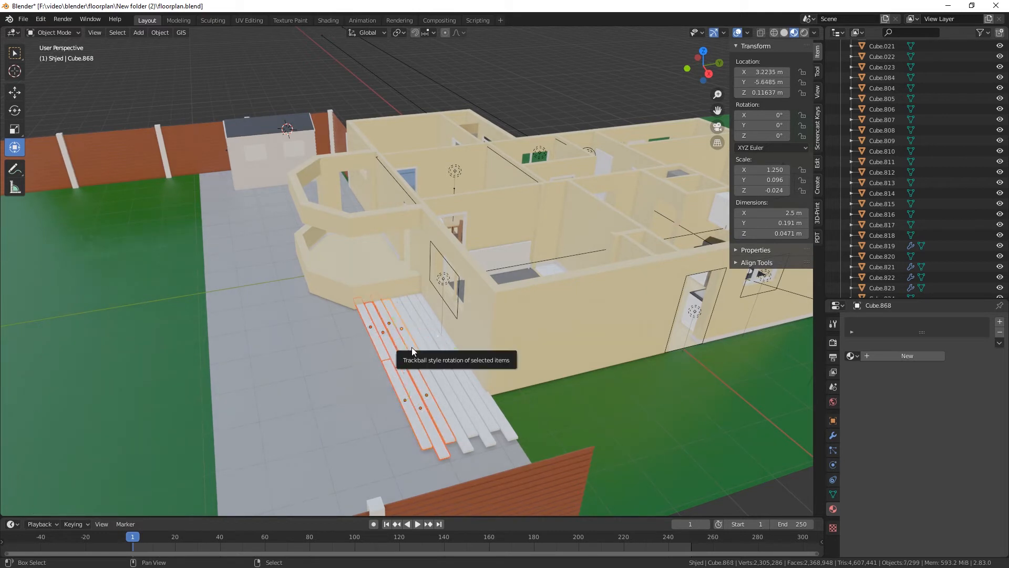
pyautogui.keyDown('shift'); pyautogui.click(421, 365); pyautogui.keyUp('shift')
pyautogui.keyDown('shift'); pyautogui.click(427, 371); pyautogui.keyUp('shift')
pyautogui.keyDown('shift'); pyautogui.click(437, 373); pyautogui.keyUp('shift')
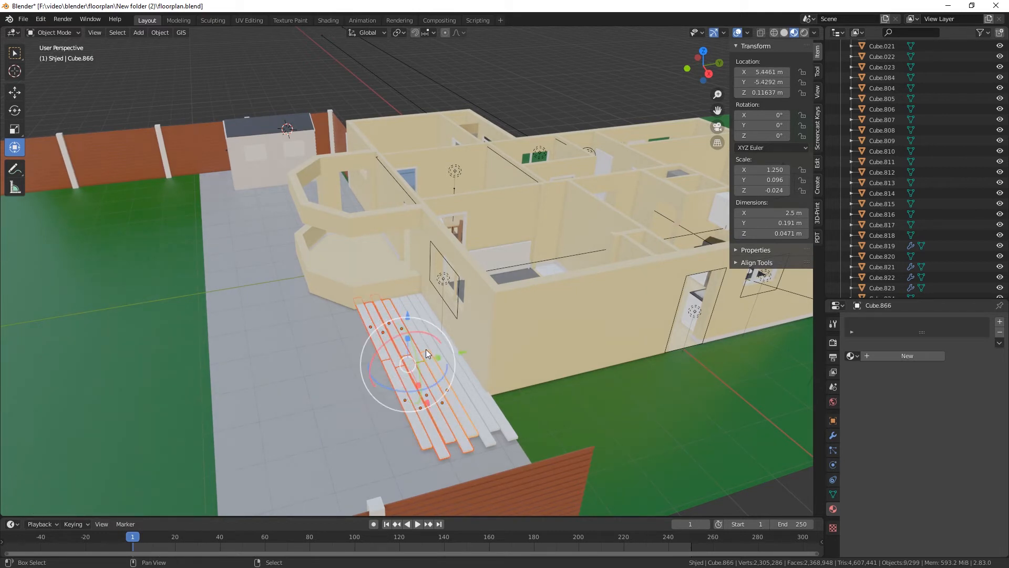
pyautogui.keyDown('shift'); pyautogui.click(427, 350); pyautogui.keyUp('shift')
pyautogui.keyDown('shift'); pyautogui.click(444, 366); pyautogui.keyUp('shift')
pyautogui.keyDown('shift'); pyautogui.click(431, 342); pyautogui.keyUp('shift')
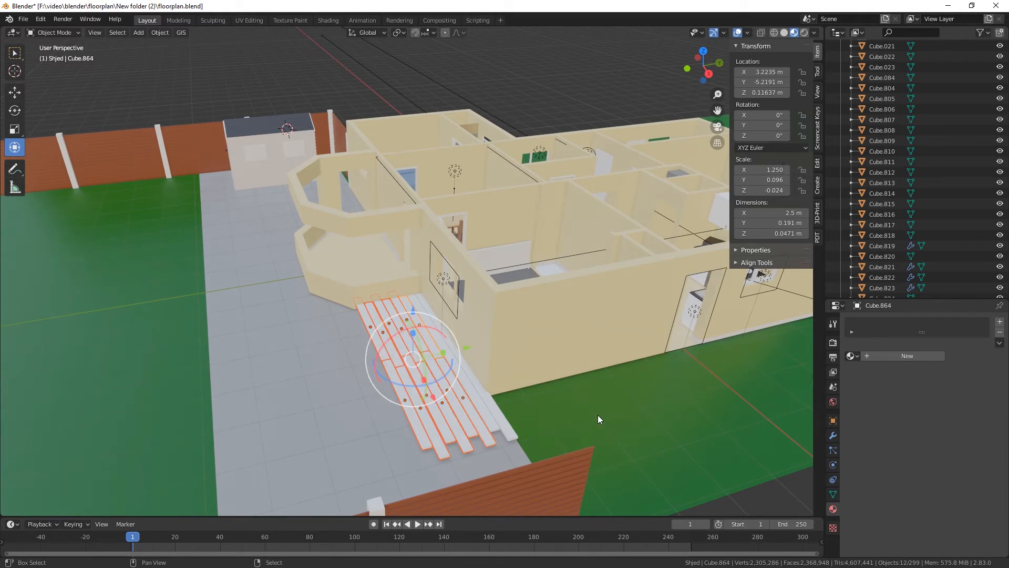
pyautogui.hotkey('shift', 'd')
pyautogui.press('y')
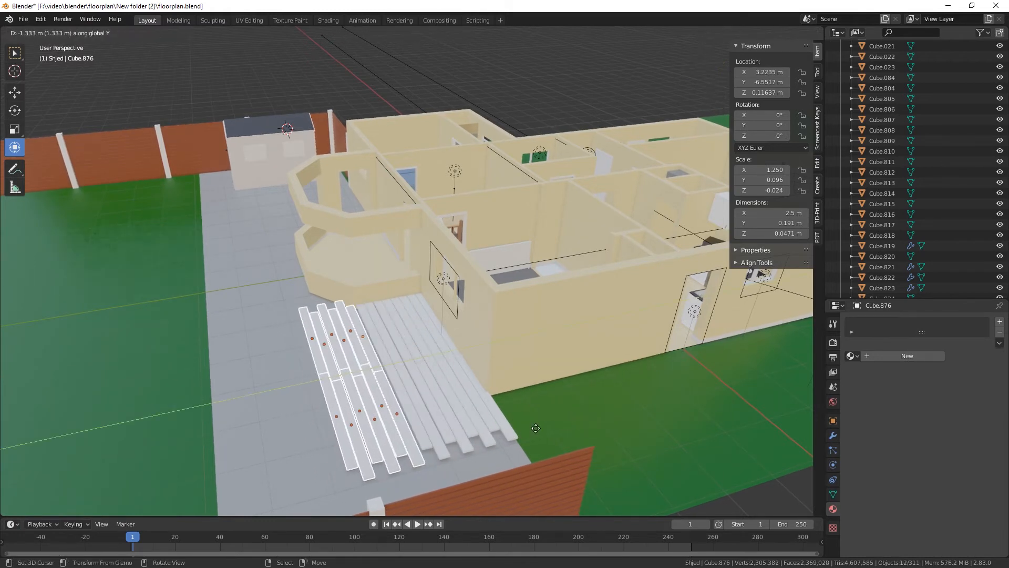
pyautogui.click(537, 427)
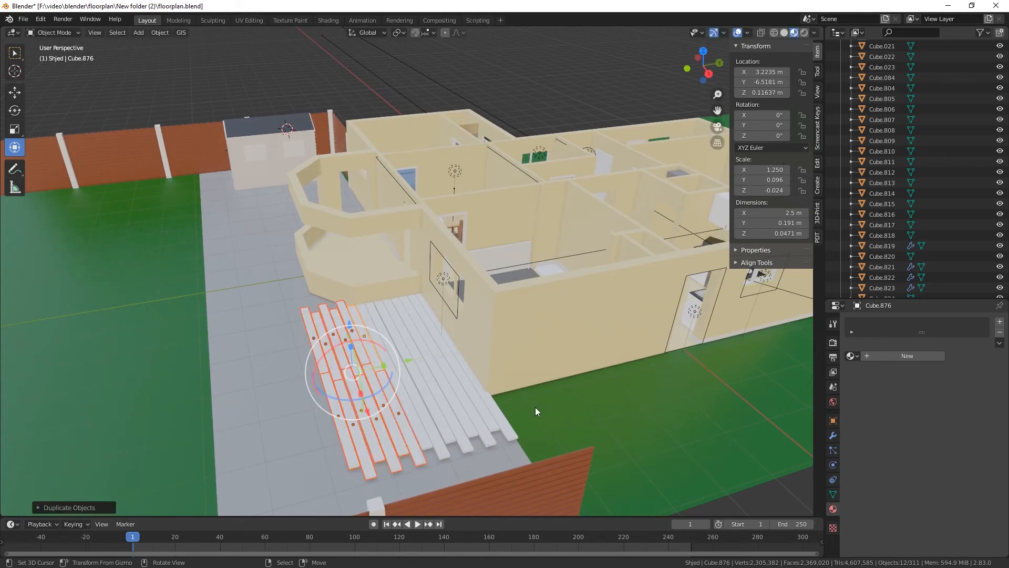
# Shorten the end plank against the house wall to 2.2 m along X and shift it to about X 5.59 m
pyautogui.moveTo(536, 407); pyautogui.dragTo(634, 399, button='middle')
pyautogui.moveTo(571, 442); pyautogui.dragTo(556, 478, button='middle')
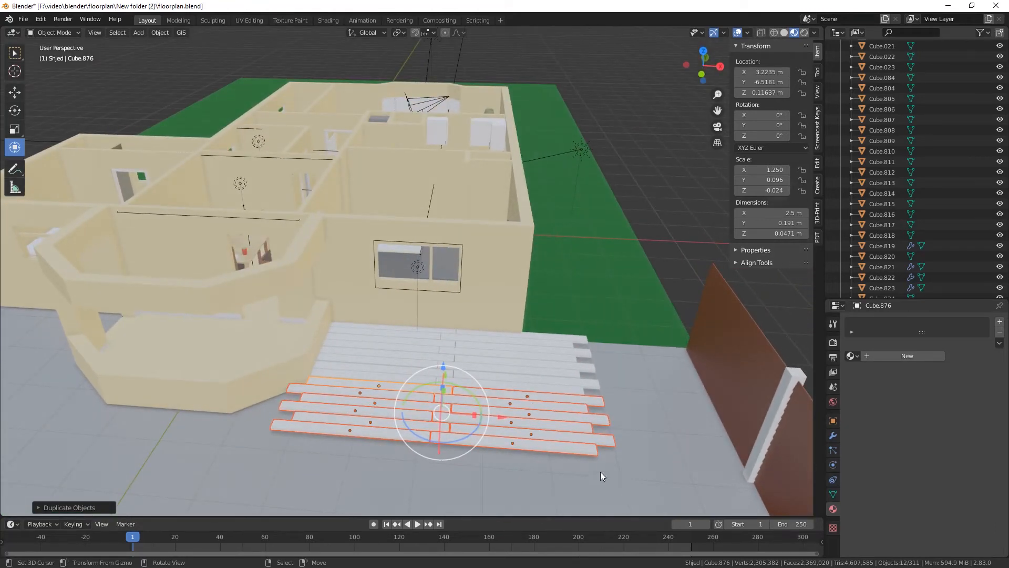
pyautogui.moveTo(600, 472); pyautogui.dragTo(611, 440, button='middle')
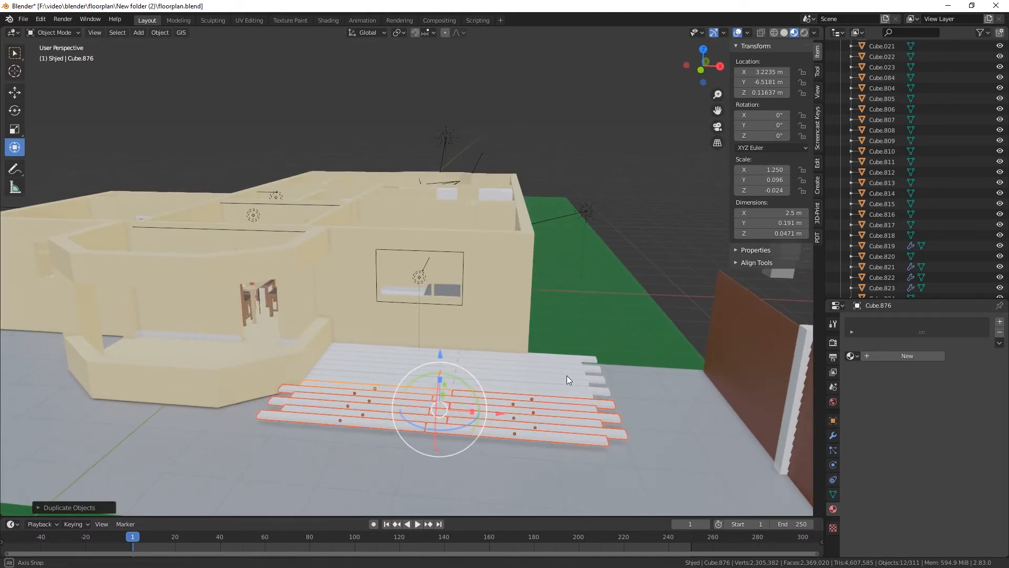
pyautogui.moveTo(567, 375); pyautogui.dragTo(557, 394, button='middle')
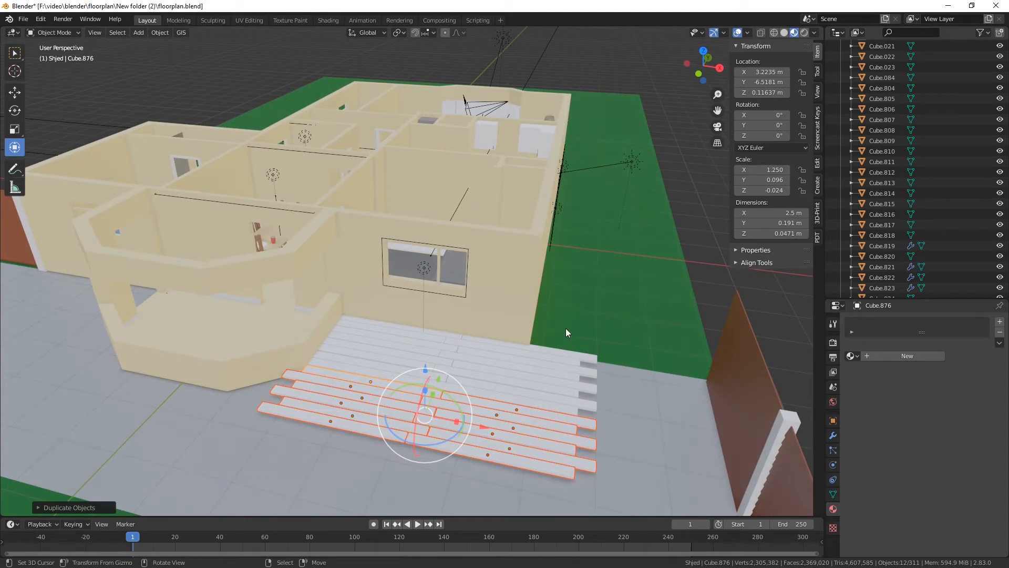
pyautogui.click(552, 349)
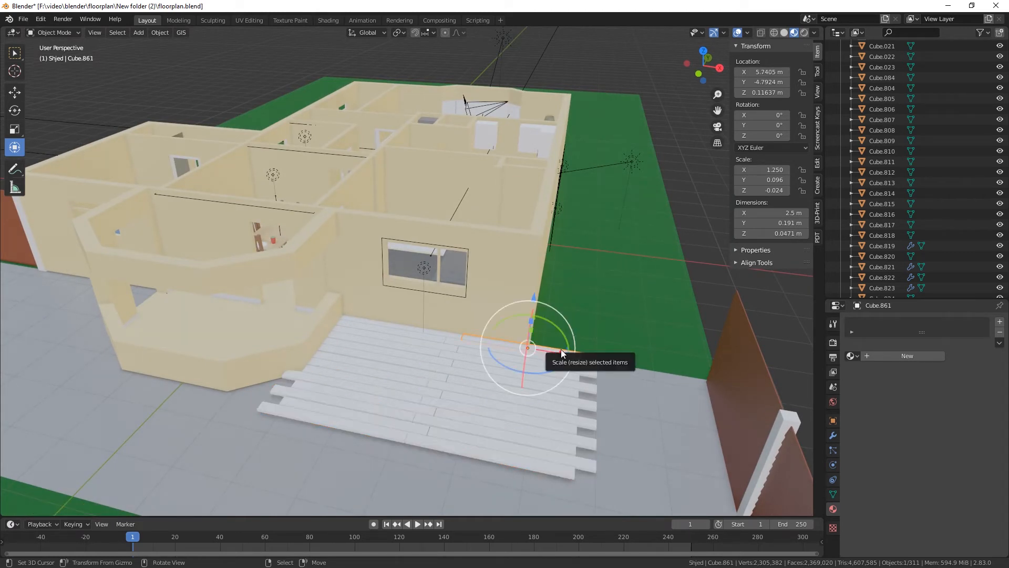
pyautogui.moveTo(560, 349); pyautogui.dragTo(580, 355)
# Select both planks of the third row from the wall and shift them about -0.51 m along X to stagger their joint
pyautogui.scroll(2, 511, 439)
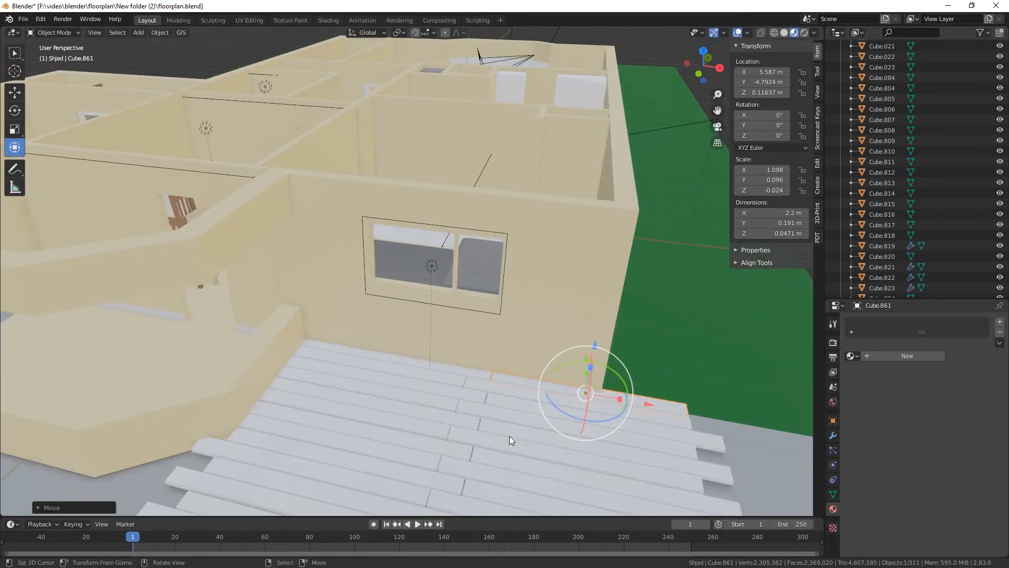
pyautogui.moveTo(509, 436); pyautogui.dragTo(477, 403, button='middle')
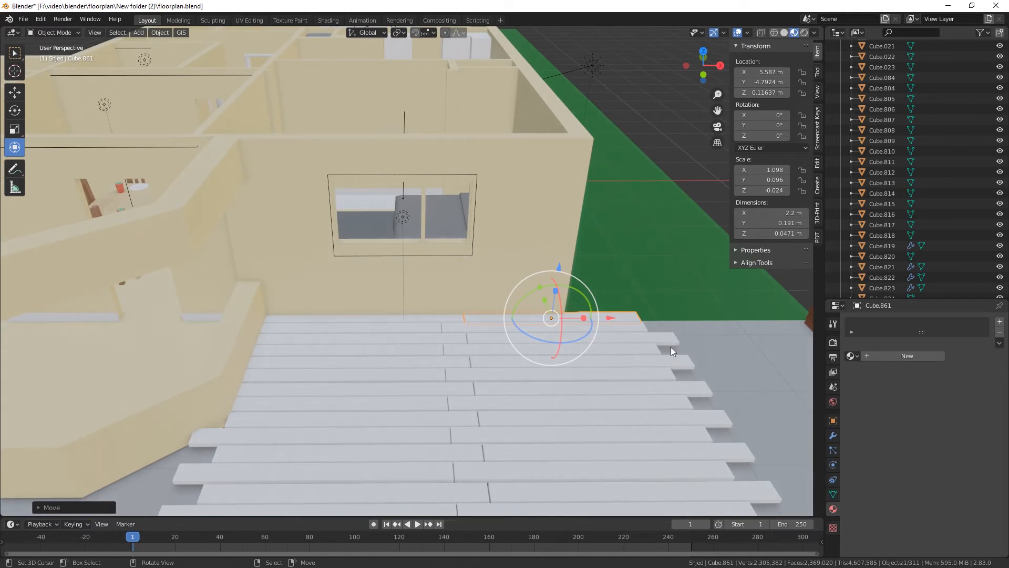
pyautogui.click(481, 338)
pyautogui.keyDown('shift'); pyautogui.click(442, 339); pyautogui.keyUp('shift')
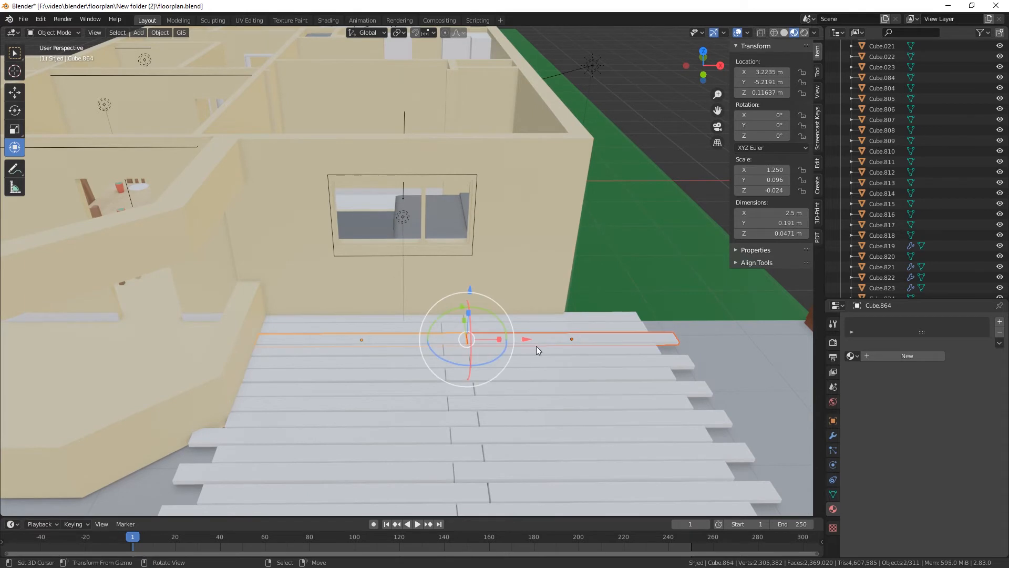
pyautogui.press('g')
pyautogui.press('x')
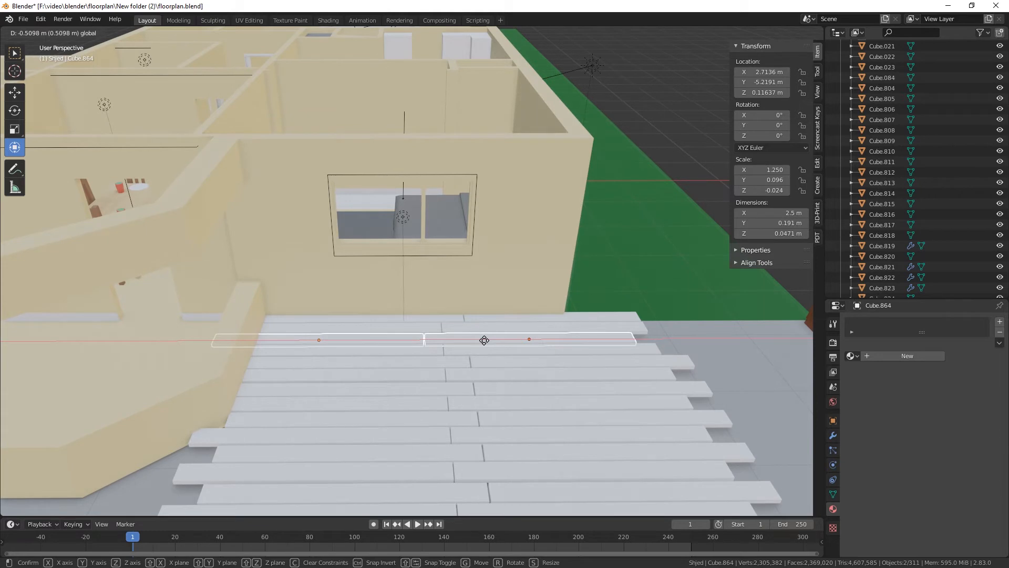
pyautogui.moveTo(485, 340); pyautogui.dragTo(484, 340)
pyautogui.rightClick(488, 352)
# Nudge the fourth row's planks along X and shift the row at Y -6.09 m along X, its inner plank to about X 2.75 m
pyautogui.keyDown('shift'); pyautogui.rightClick(426, 352); pyautogui.keyUp('shift')
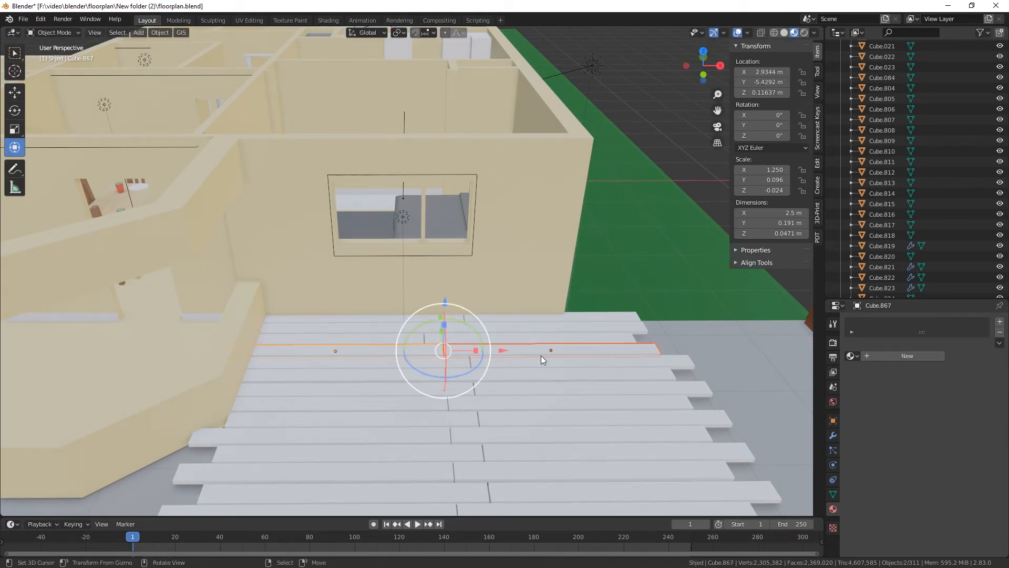
pyautogui.moveTo(503, 351)
pyautogui.mouseDown()
pyautogui.moveTo(463, 351)
pyautogui.moveTo(506, 353)
pyautogui.mouseUp()
pyautogui.click(621, 392)
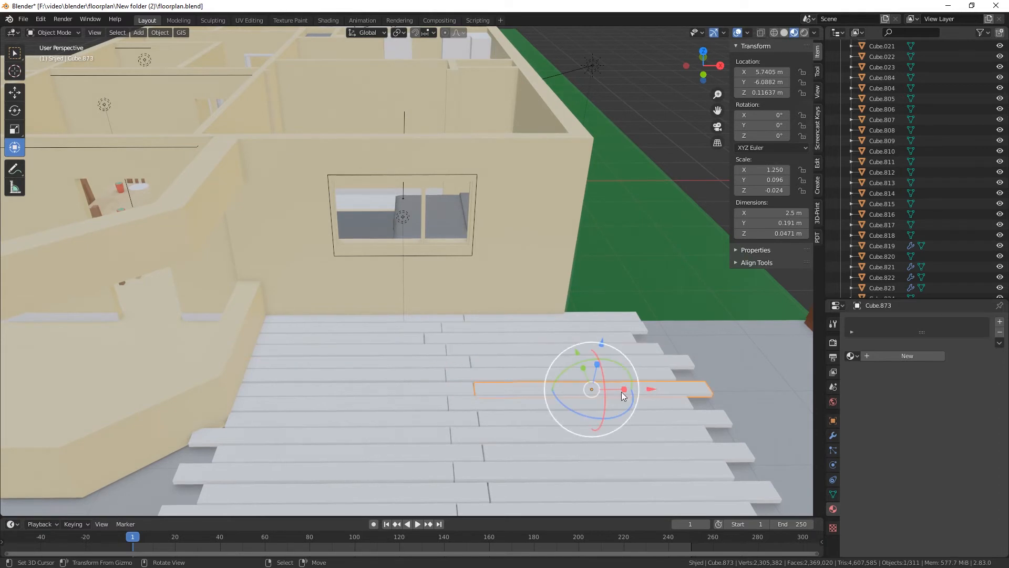
pyautogui.click(488, 393)
pyautogui.moveTo(532, 389); pyautogui.dragTo(490, 389)
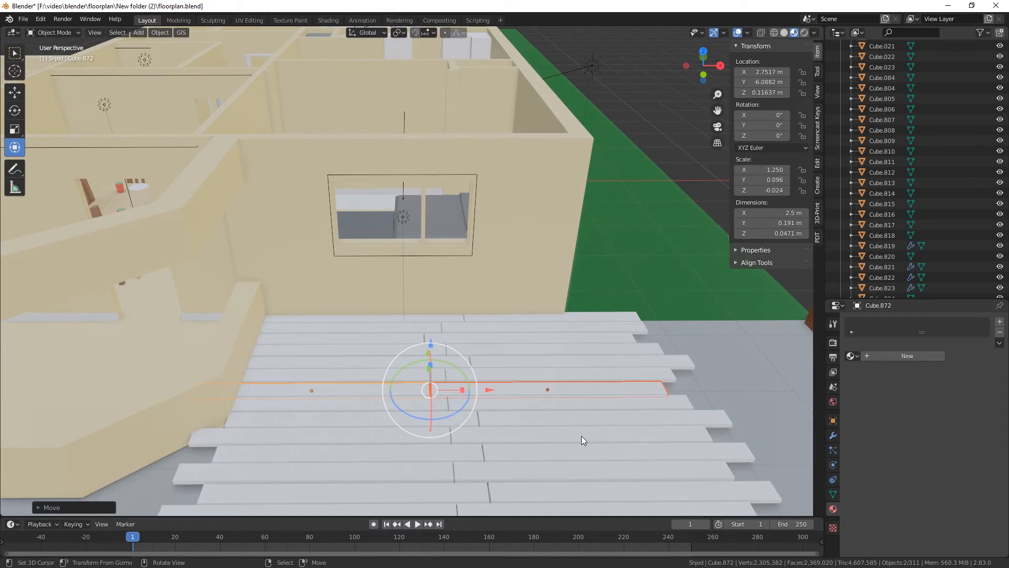
# Shift both planks of the row at Y -6.73 m along X, bringing the inner plank to about X 4.33 m
pyautogui.moveTo(581, 437)
pyautogui.mouseDown(button='middle')
pyautogui.moveTo(561, 440)
pyautogui.moveTo(572, 453)
pyautogui.mouseUp(button='middle')
pyautogui.scroll(-2, 579, 456)
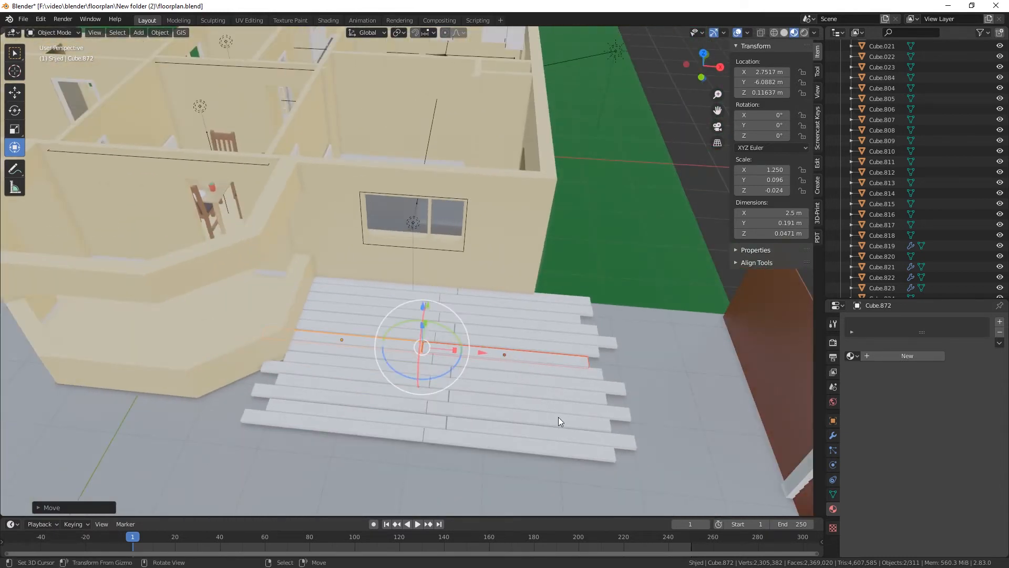
pyautogui.click(583, 395)
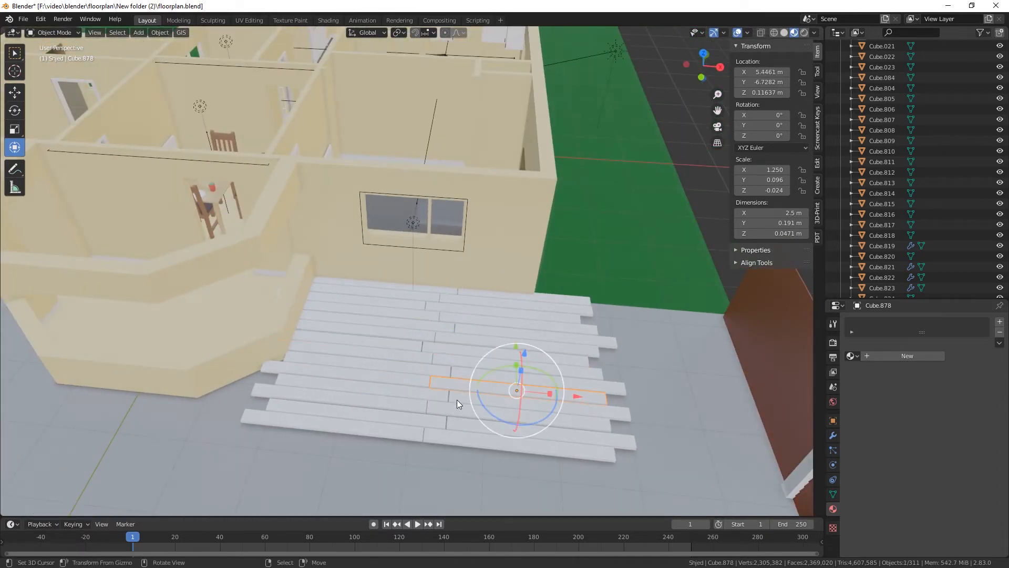
pyautogui.moveTo(497, 389); pyautogui.dragTo(593, 398)
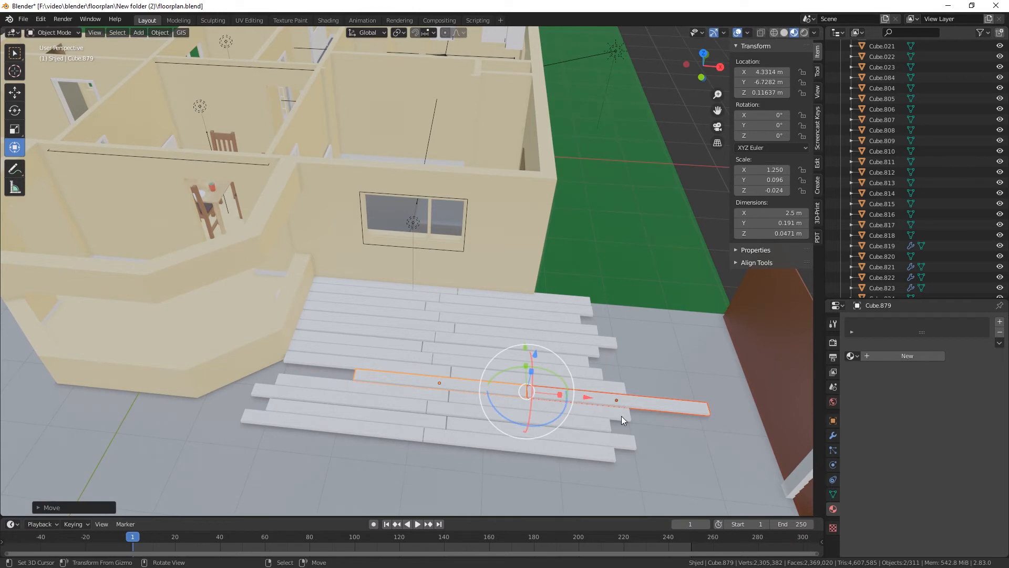
# Shift the plank rows at Y -7.16 m and Y -6.95 m in the negative X direction to stagger their joints
pyautogui.click(446, 410)
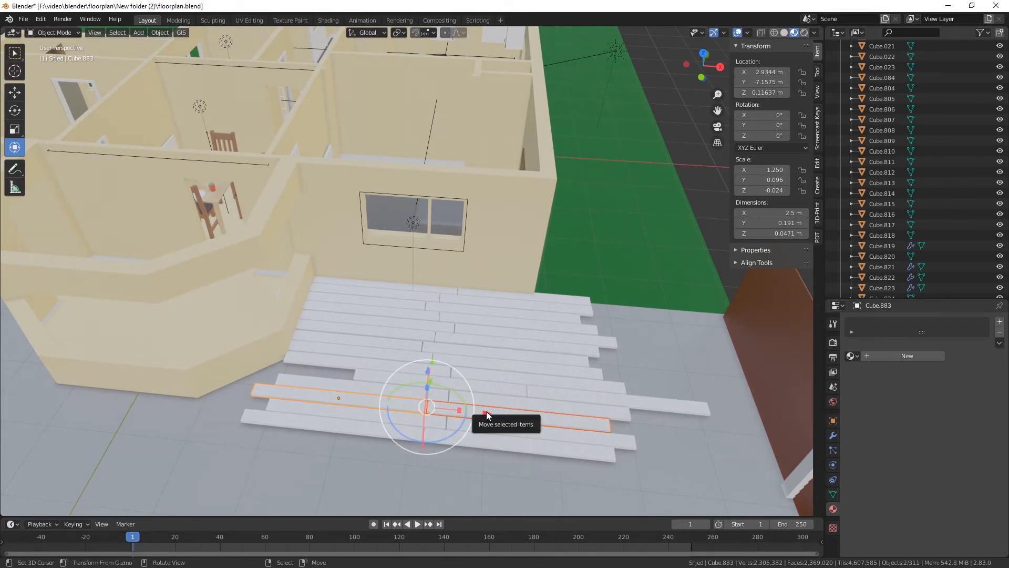
pyautogui.moveTo(487, 411); pyautogui.dragTo(422, 407)
pyautogui.click(442, 394)
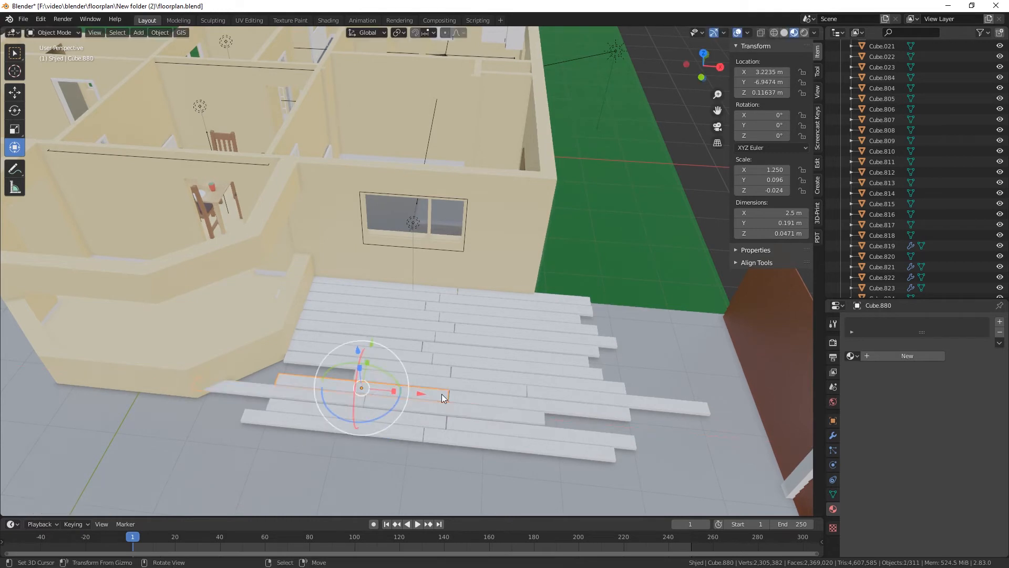
pyautogui.keyDown('shift'); pyautogui.rightClick(468, 393); pyautogui.keyUp('shift')
pyautogui.moveTo(502, 403); pyautogui.dragTo(462, 401)
# Shift the row at Y -7.39 m toward the fence, its inner plank to about X 4.68 m, and the outermost row along negative X
pyautogui.click(474, 428)
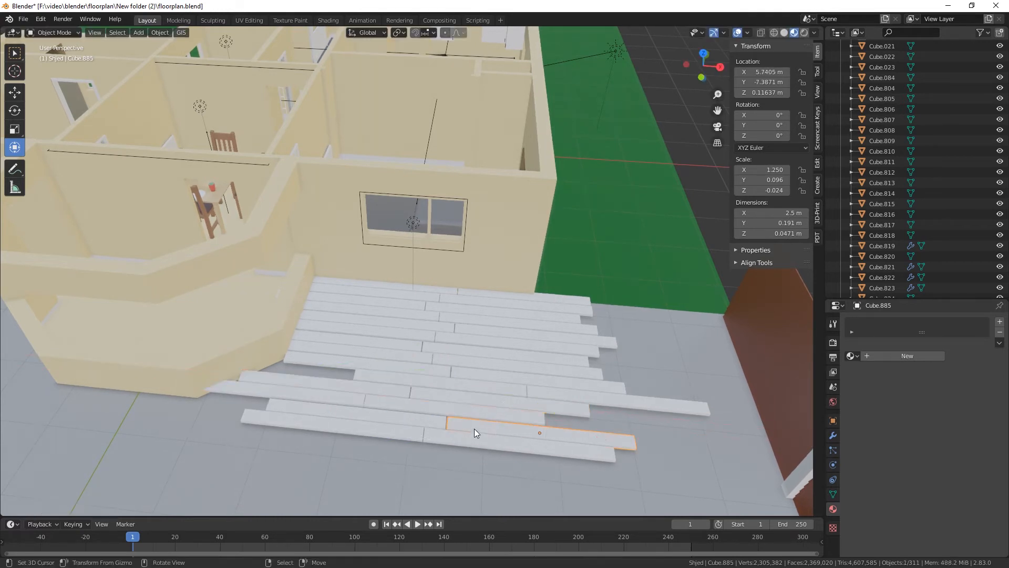
pyautogui.keyDown('shift'); pyautogui.click(405, 422); pyautogui.keyUp('shift')
pyautogui.hotkey('shift', 'd')
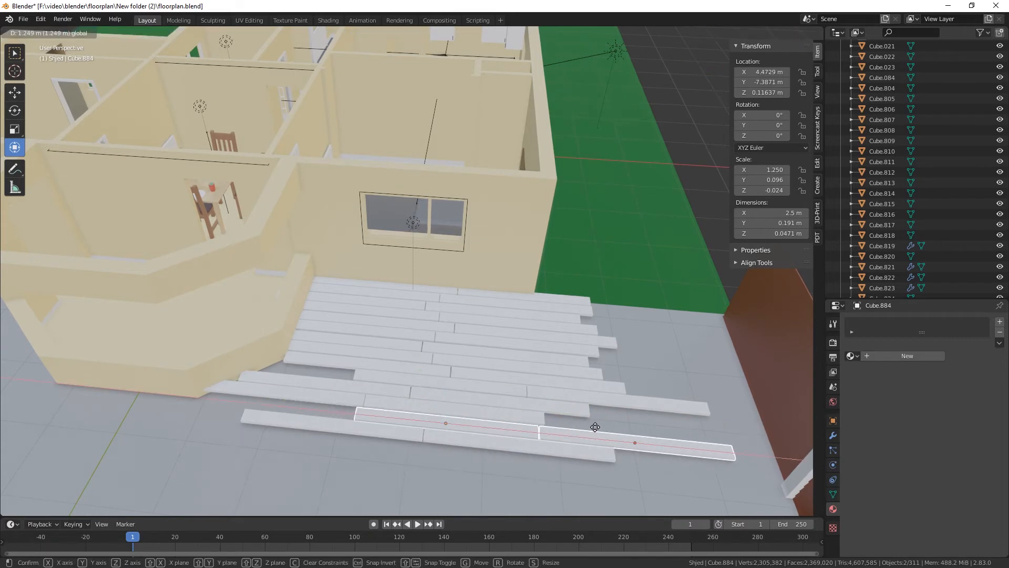
pyautogui.click(500, 446)
pyautogui.click(462, 439)
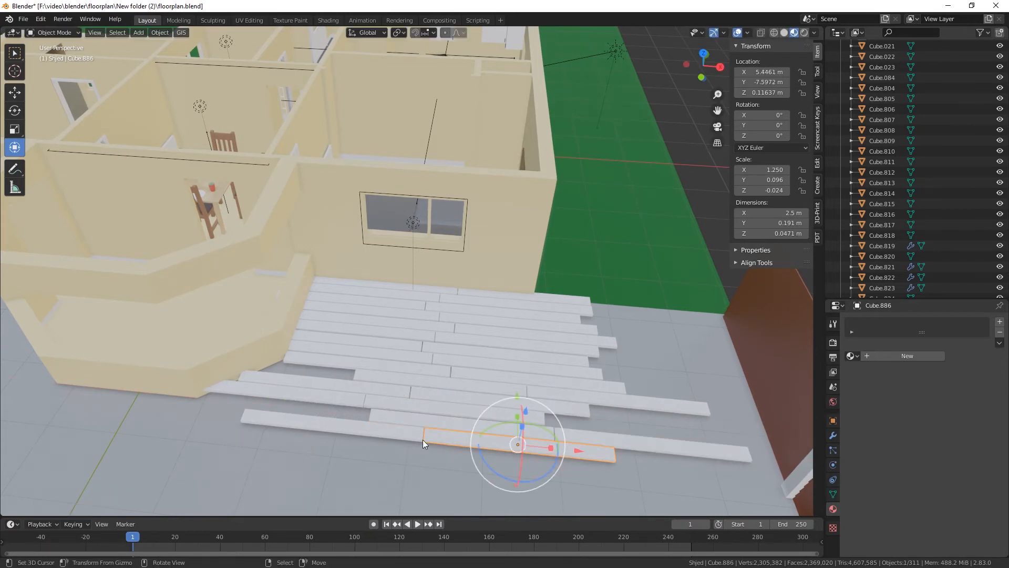
pyautogui.keyDown('shift'); pyautogui.click(406, 435); pyautogui.keyUp('shift')
pyautogui.moveTo(484, 441); pyautogui.dragTo(401, 439)
# Duplicate the inner plank of the row at Y -7.39 m along X, placing the copy at about X 2.16 m
pyautogui.click(439, 421)
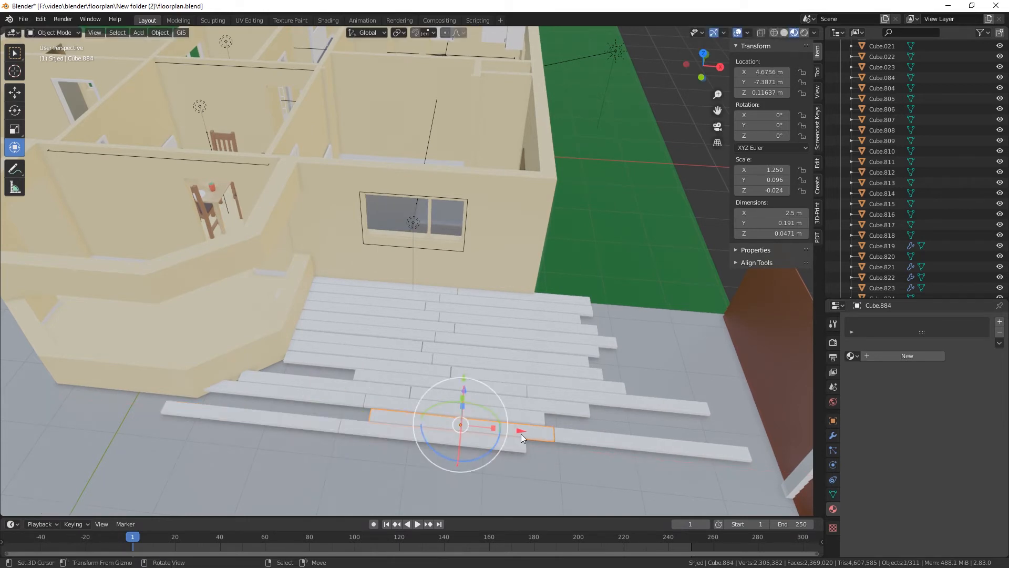
pyautogui.hotkey('shift', 'd')
pyautogui.press('x')
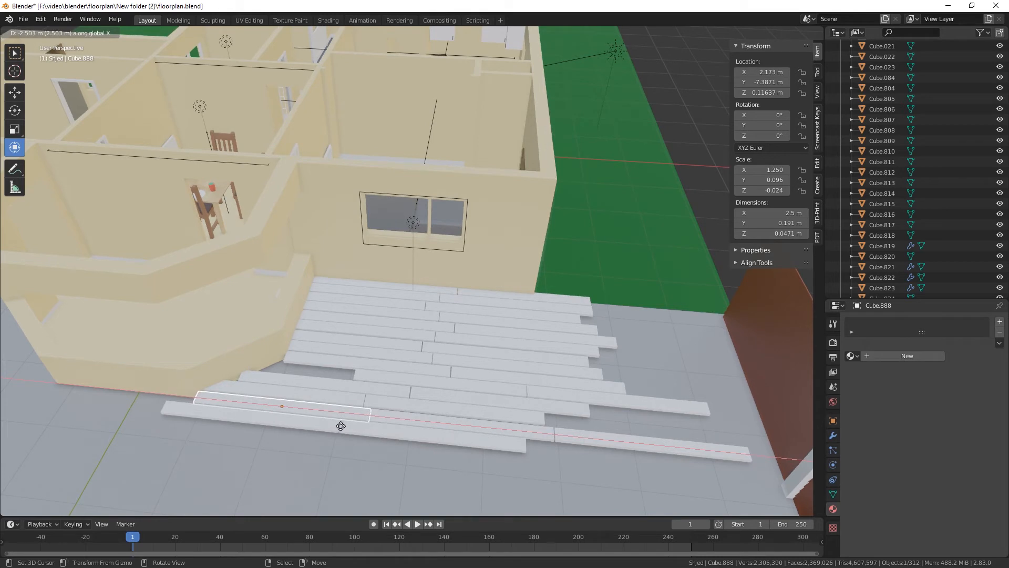
# Duplicate the inner plank of the row at Y -6.73 m along X into the gap beside the bay wall, at about X 1.81 m
pyautogui.click(413, 376)
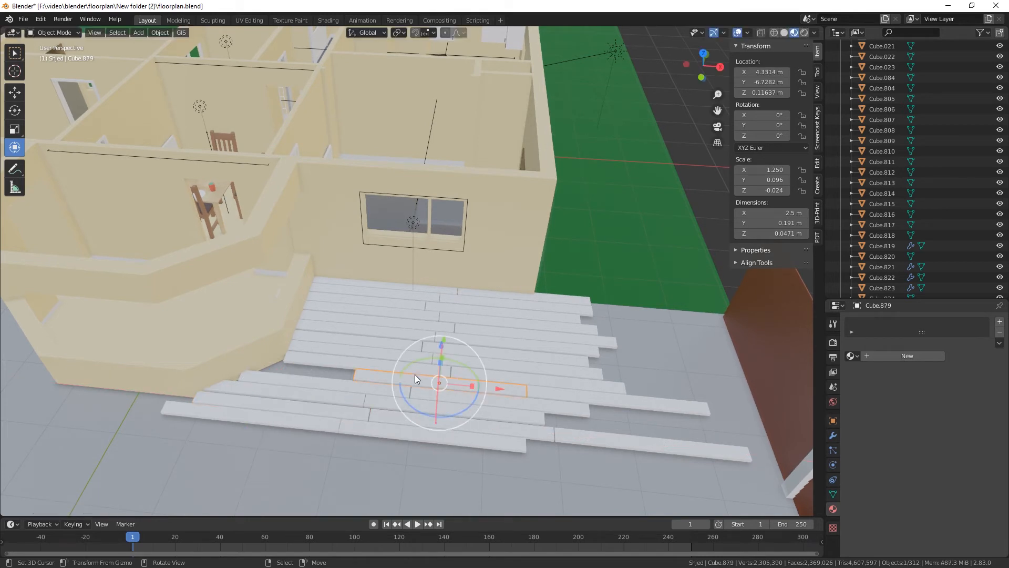
pyautogui.hotkey('shift', 'd')
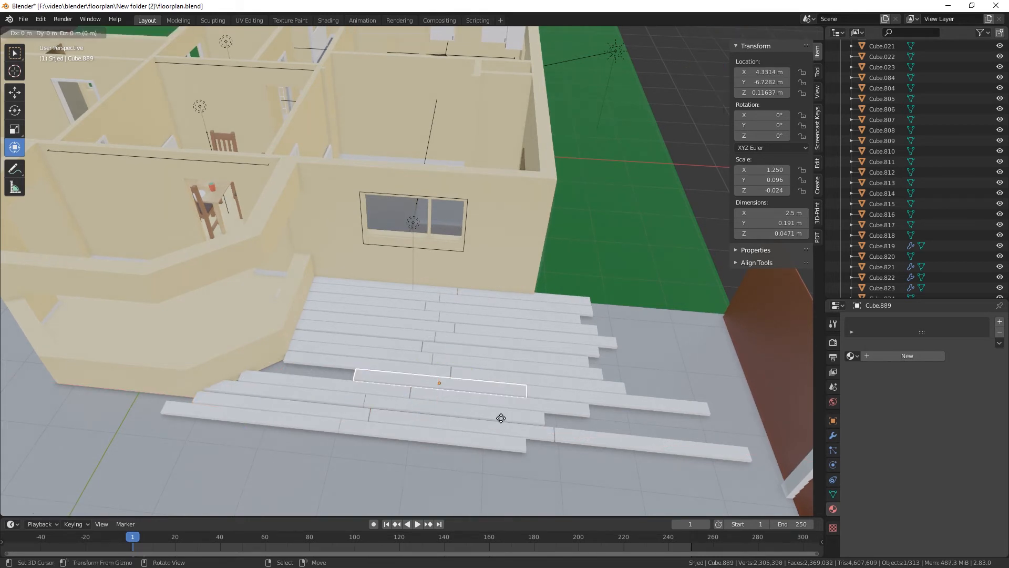
pyautogui.press('x')
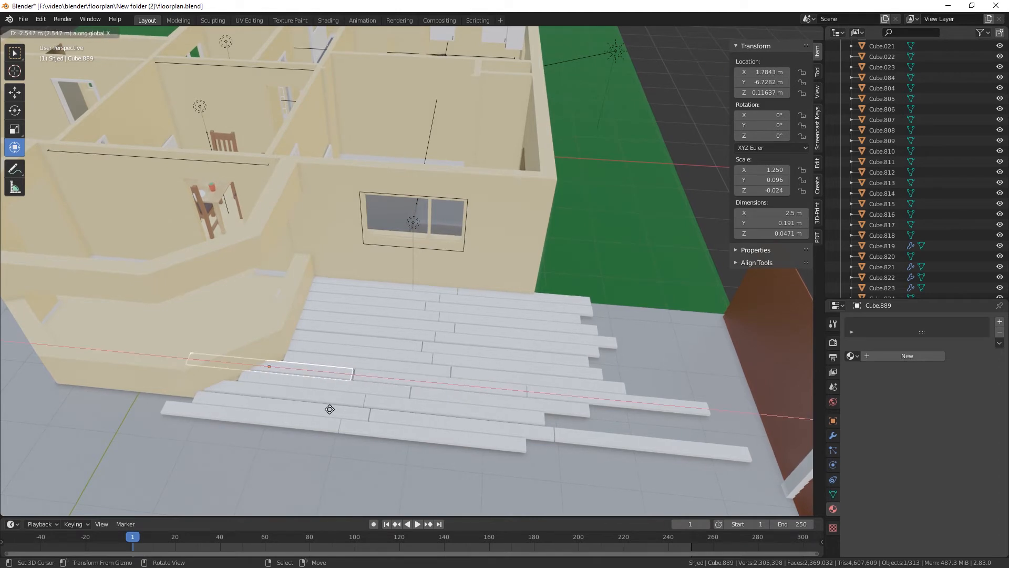
pyautogui.click(331, 410)
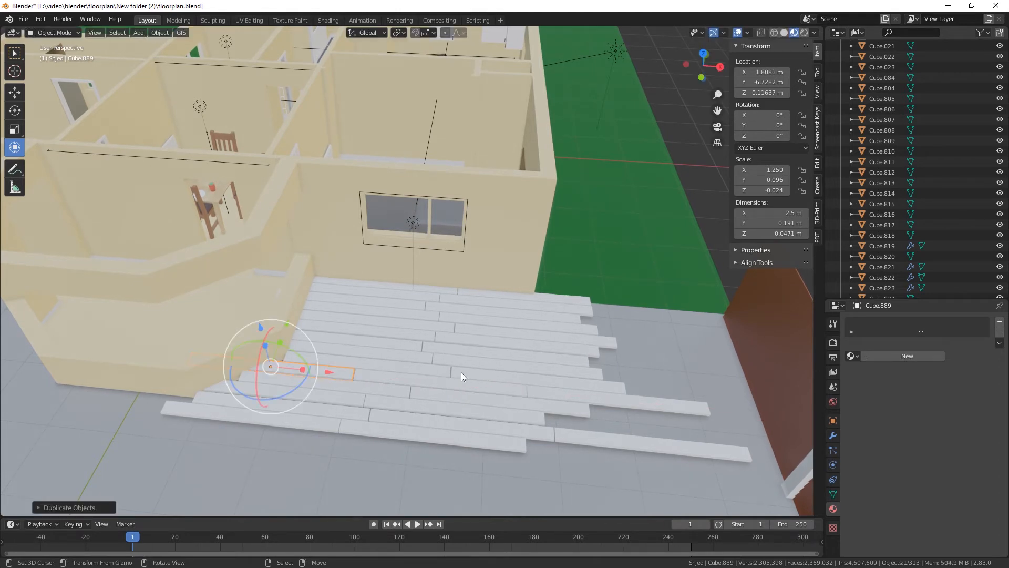
# Select all five planks of the two outermost deck rows and delete them
pyautogui.click(459, 342)
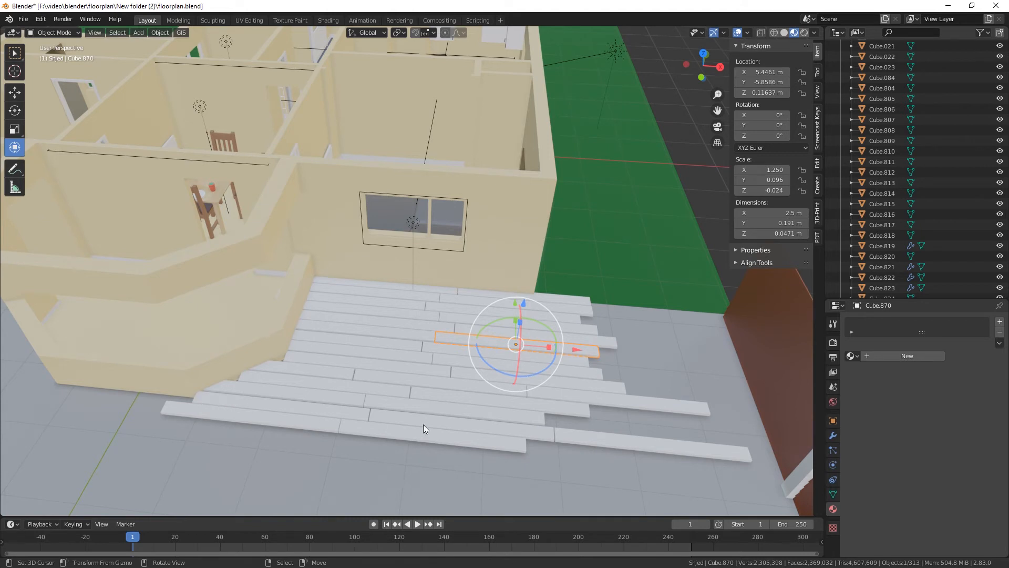
pyautogui.click(348, 413)
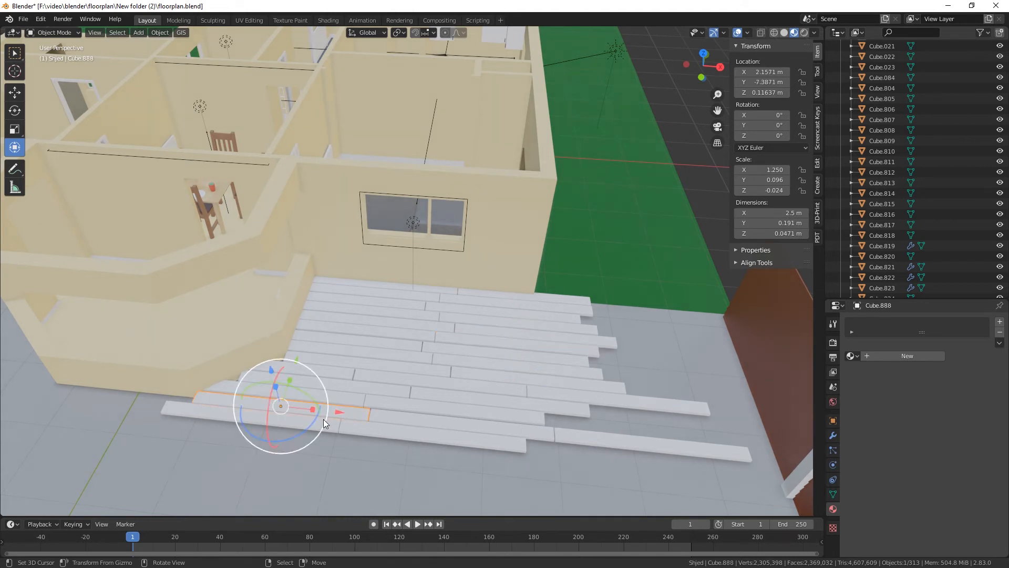
pyautogui.keyDown('shift'); pyautogui.click(323, 420); pyautogui.keyUp('shift')
pyautogui.keyDown('shift'); pyautogui.click(363, 429); pyautogui.keyUp('shift')
pyautogui.keyDown('shift'); pyautogui.click(412, 422); pyautogui.keyUp('shift')
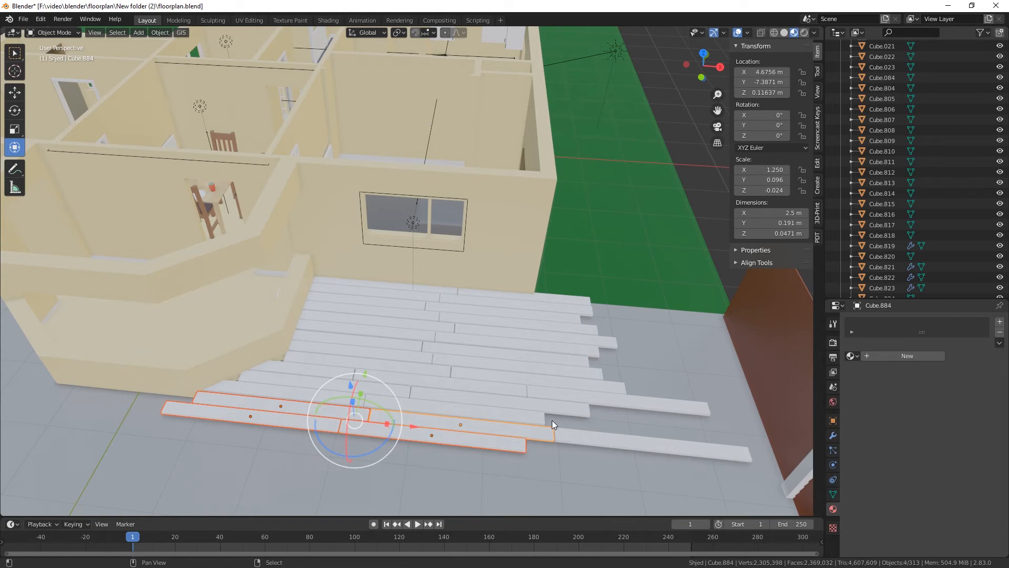
pyautogui.keyDown('shift'); pyautogui.click(591, 433); pyautogui.keyUp('shift')
pyautogui.press('Delete')
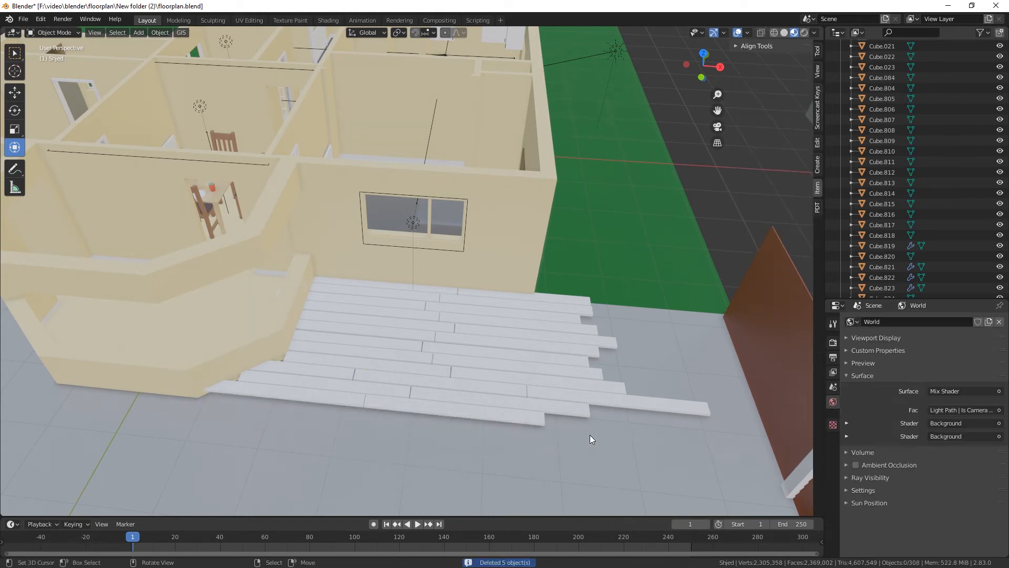
# Add a cube mesh and move it along X onto the deck, to about X 3.55 m
pyautogui.moveTo(596, 446); pyautogui.dragTo(625, 443, button='middle')
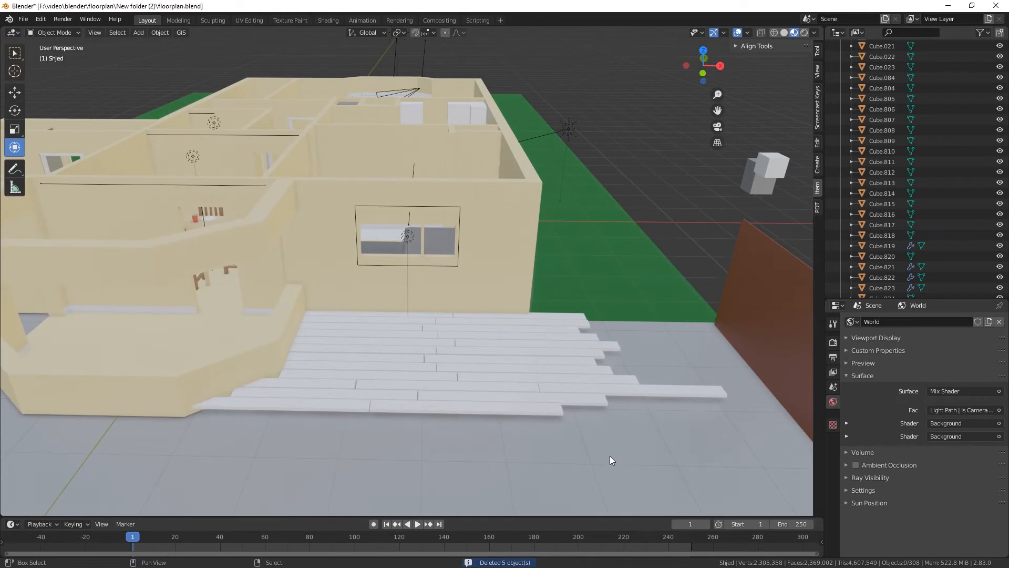
pyautogui.hotkey('shift', 's')
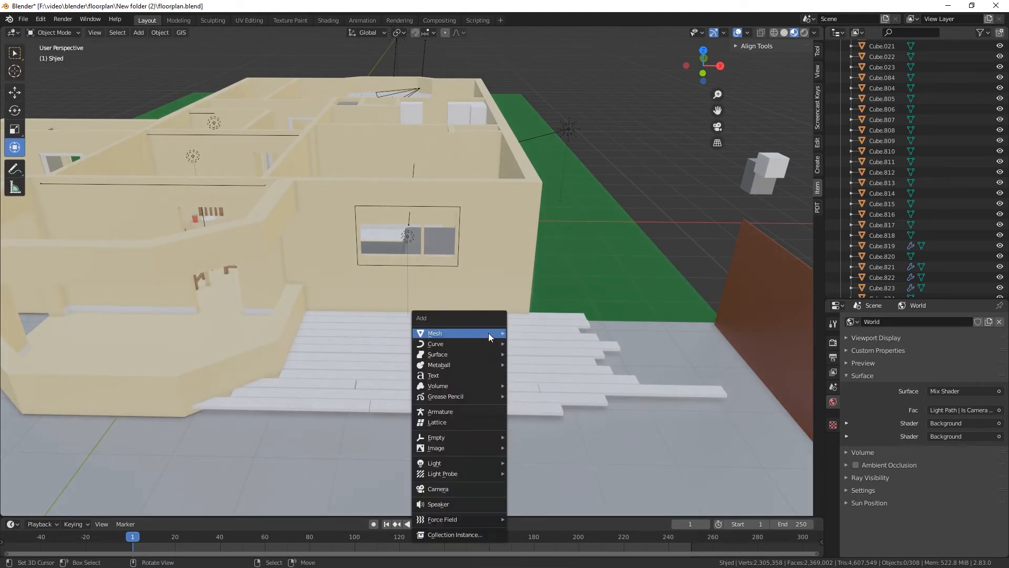
pyautogui.hotkey('shift', 'a')
pyautogui.moveTo(488, 333)
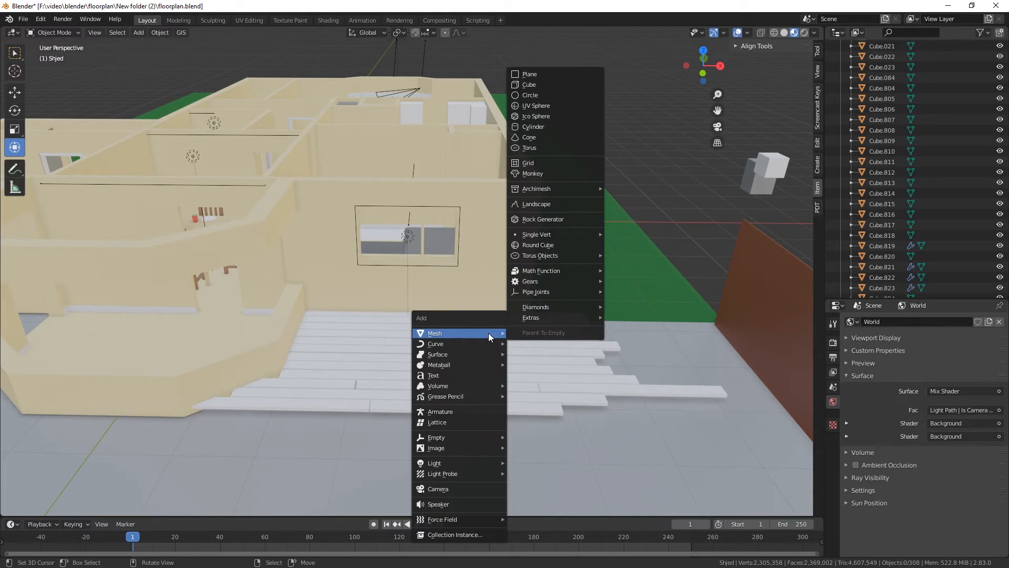
pyautogui.click(532, 85)
pyautogui.scroll(-5, 531, 87)
pyautogui.scroll(-3, 571, 333)
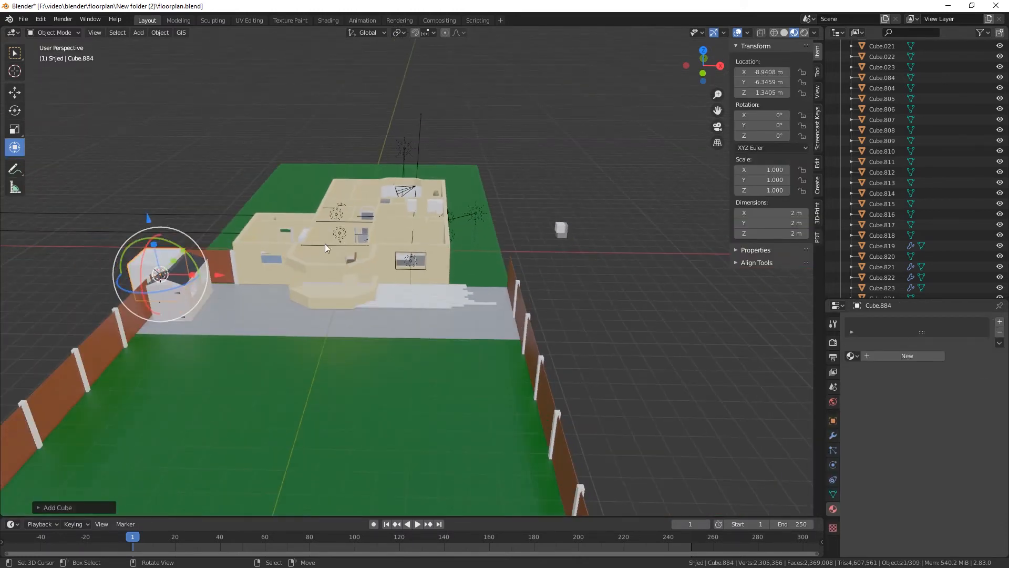
pyautogui.moveTo(225, 267); pyautogui.dragTo(465, 298)
pyautogui.scroll(5, 469, 319)
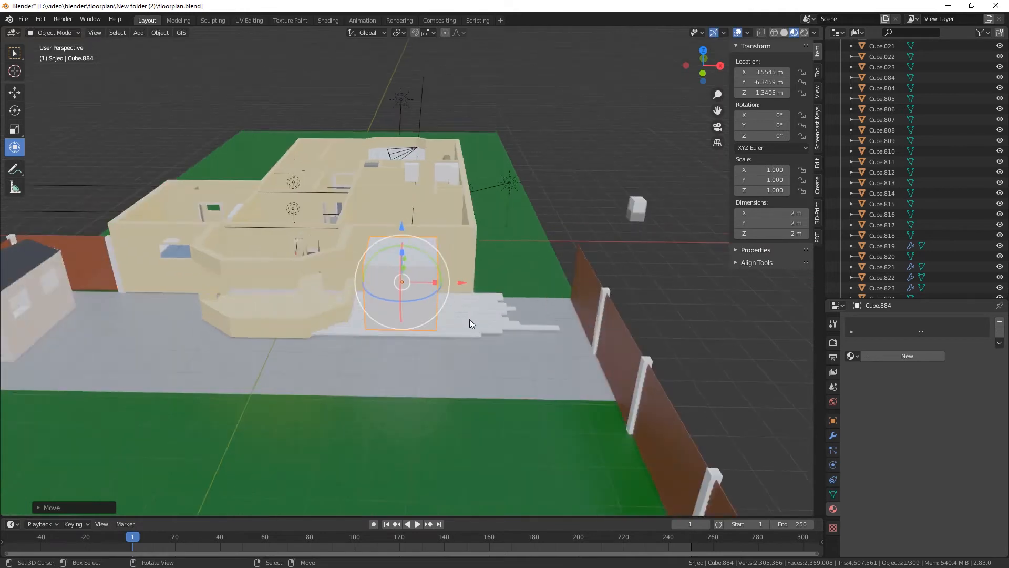
# Flatten the cube to about 0.9 m high and lower it onto the deck, to about Z 0.46 m
pyautogui.moveTo(430, 292)
pyautogui.mouseDown(button='middle')
pyautogui.moveTo(487, 390)
pyautogui.moveTo(428, 310)
pyautogui.mouseUp(button='middle')
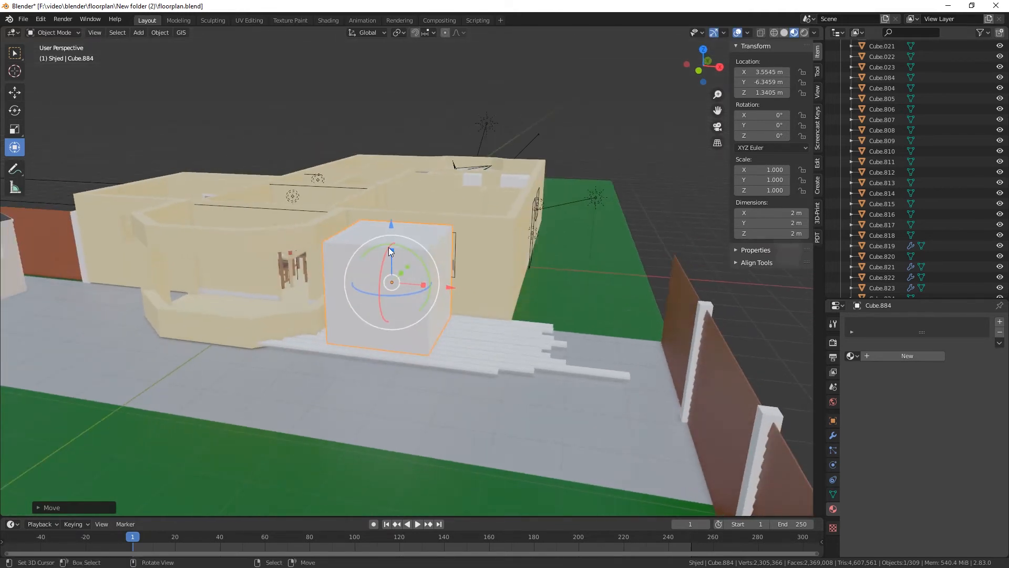
pyautogui.moveTo(393, 249); pyautogui.dragTo(392, 270)
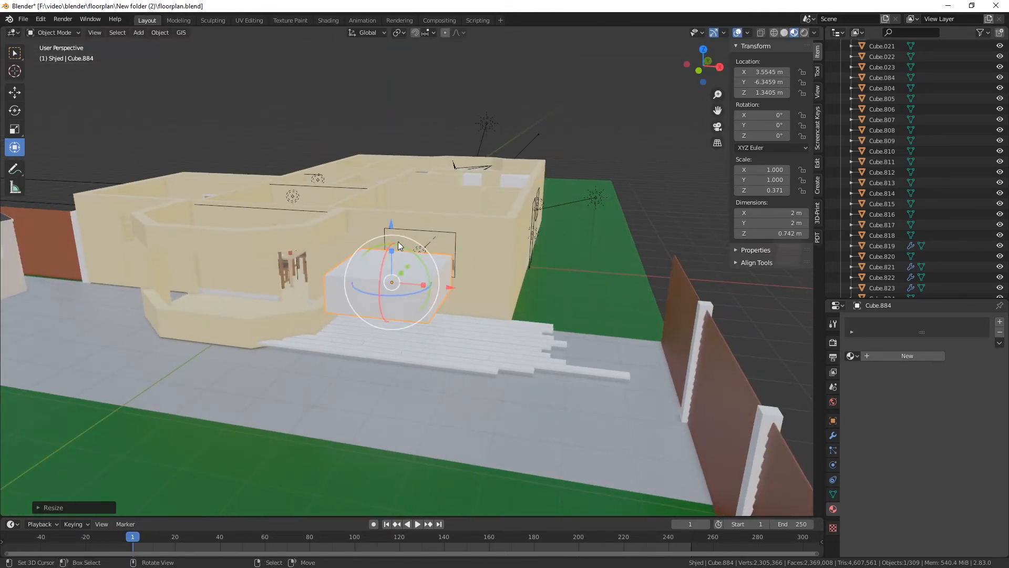
pyautogui.press('g')
pyautogui.press('z')
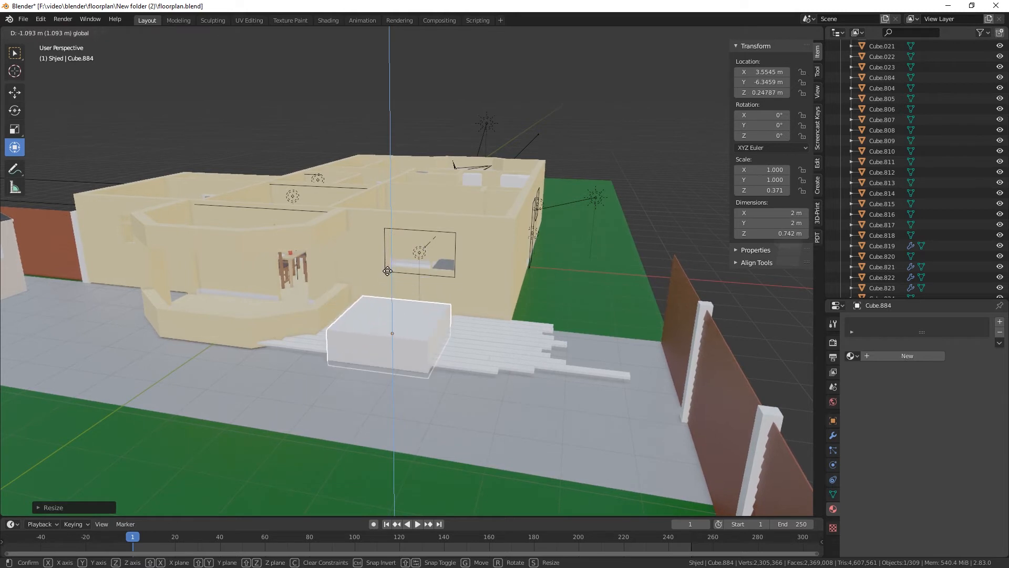
pyautogui.click(388, 263)
pyautogui.moveTo(388, 262); pyautogui.dragTo(520, 377, button='middle')
pyautogui.moveTo(404, 301); pyautogui.dragTo(404, 271)
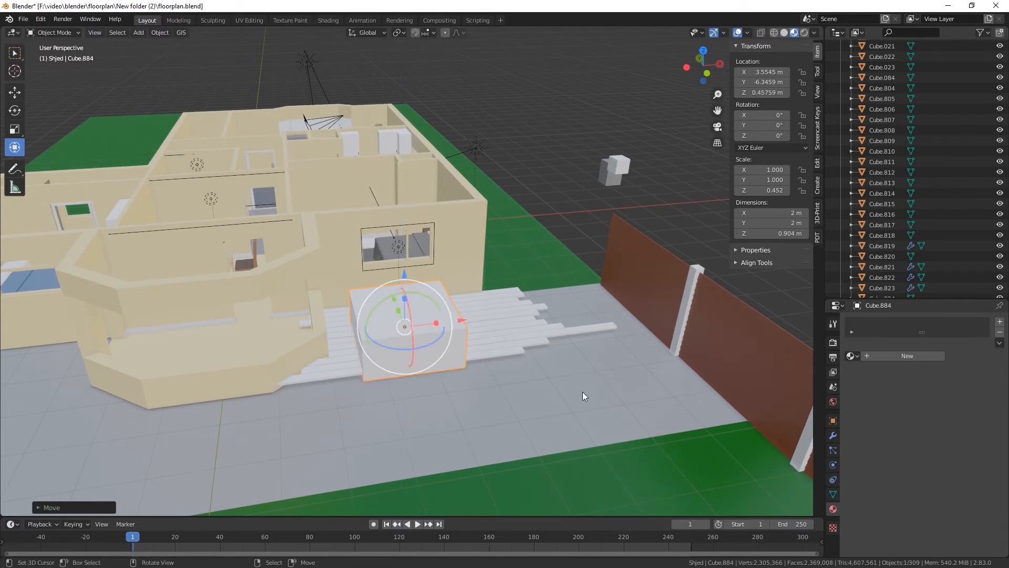
# Raise the cube to about Z 0.55 m and reposition it below the window at about X 4.10 m, Y -5.86 m
pyautogui.moveTo(582, 393); pyautogui.dragTo(478, 390, button='middle')
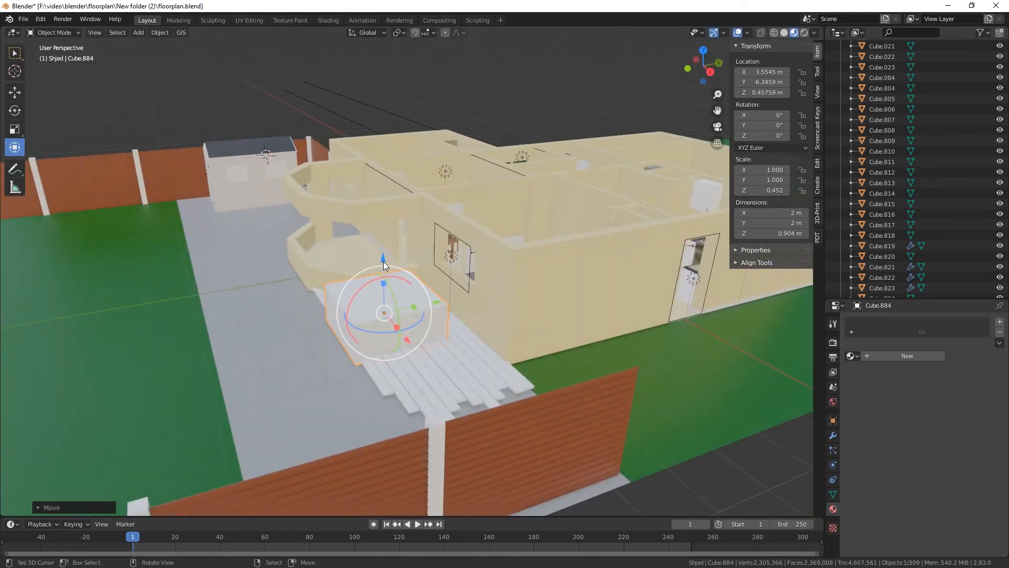
pyautogui.moveTo(383, 259); pyautogui.dragTo(380, 254)
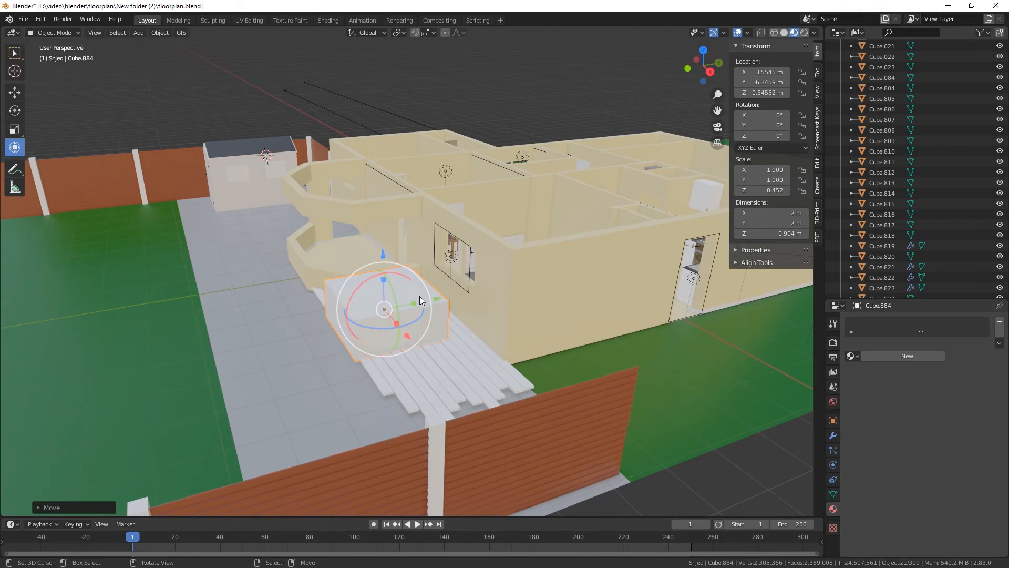
pyautogui.moveTo(440, 300); pyautogui.dragTo(460, 293)
pyautogui.moveTo(463, 310); pyautogui.dragTo(509, 366, button='middle')
pyautogui.moveTo(458, 317); pyautogui.dragTo(481, 324)
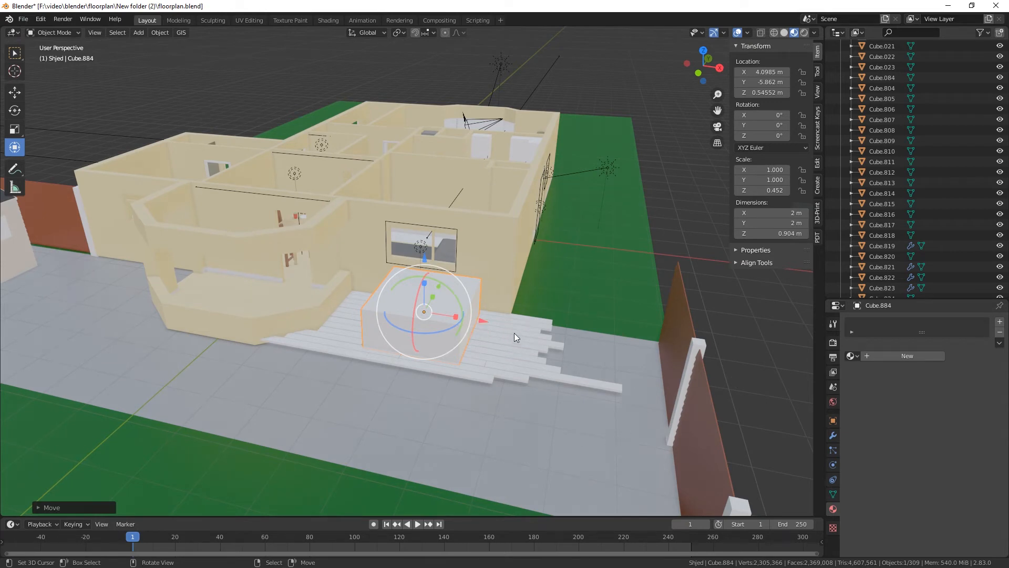
# Select the two deck planks nearest the house corner and duplicate them along X toward the fence, to about X 8.11 m
pyautogui.click(557, 326)
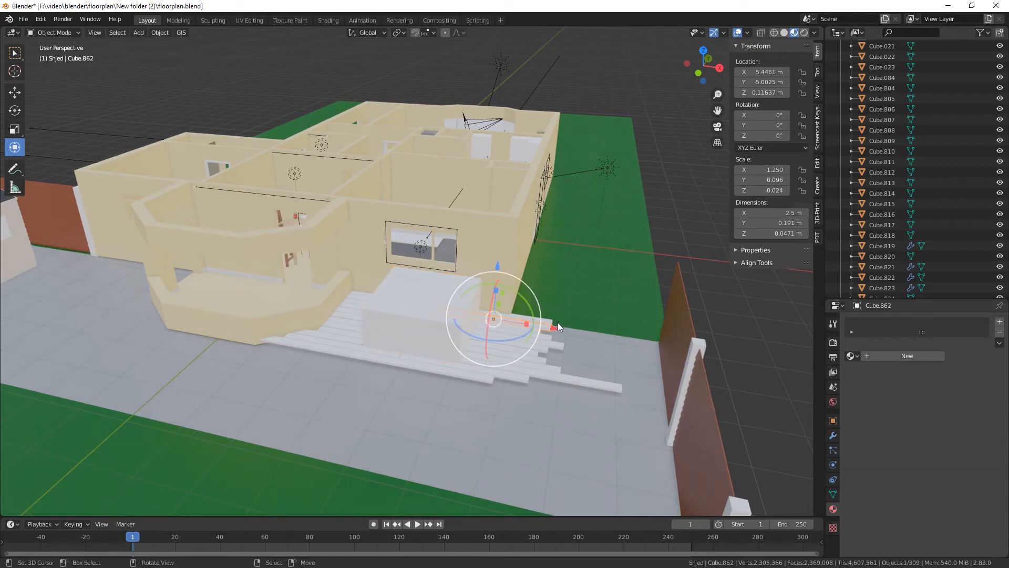
pyautogui.moveTo(611, 427); pyautogui.dragTo(323, 408, button='middle')
pyautogui.click(319, 394)
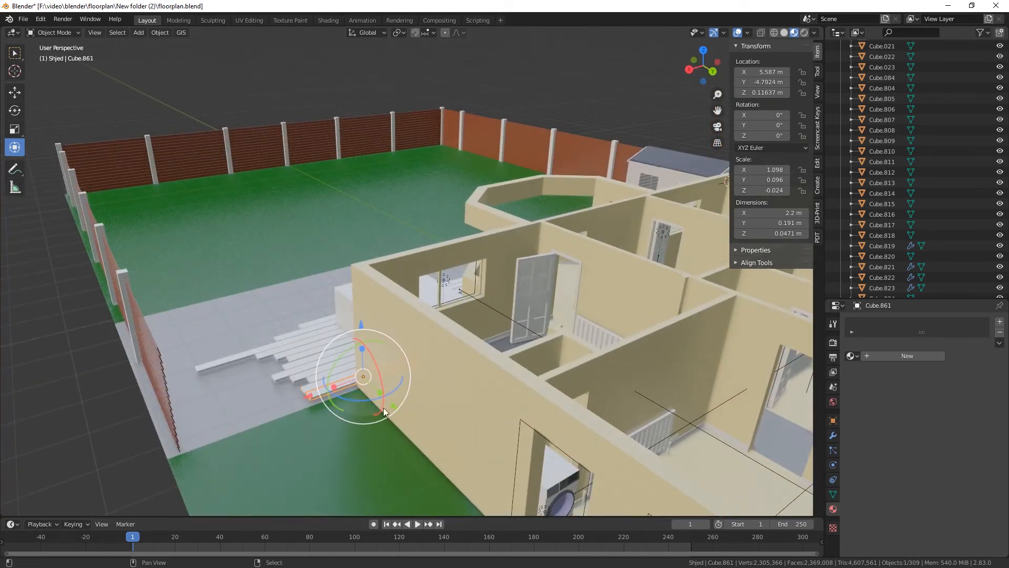
pyautogui.click(311, 381)
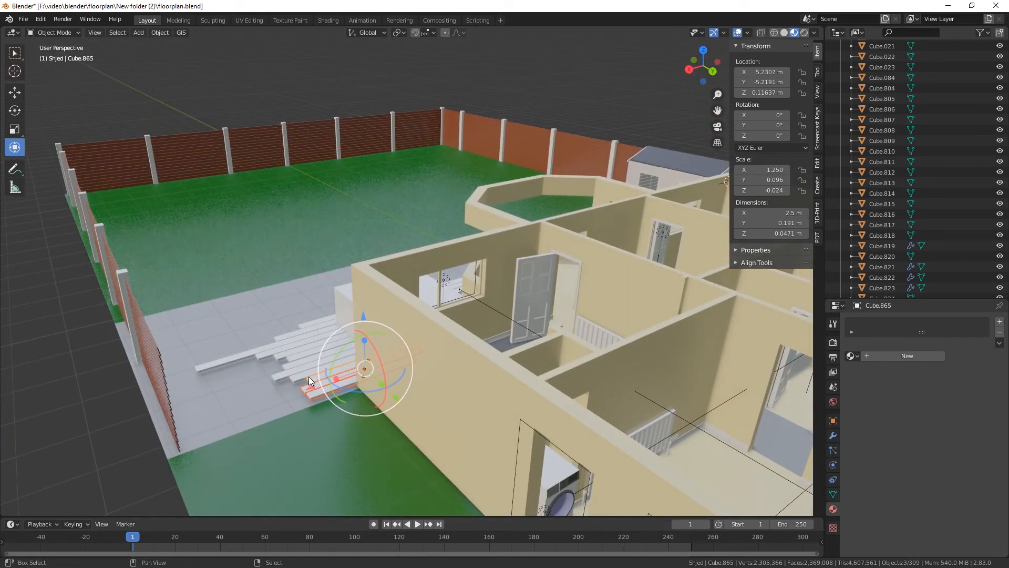
pyautogui.rightClick(313, 395)
pyautogui.keyDown('shift'); pyautogui.rightClick(308, 386); pyautogui.keyUp('shift')
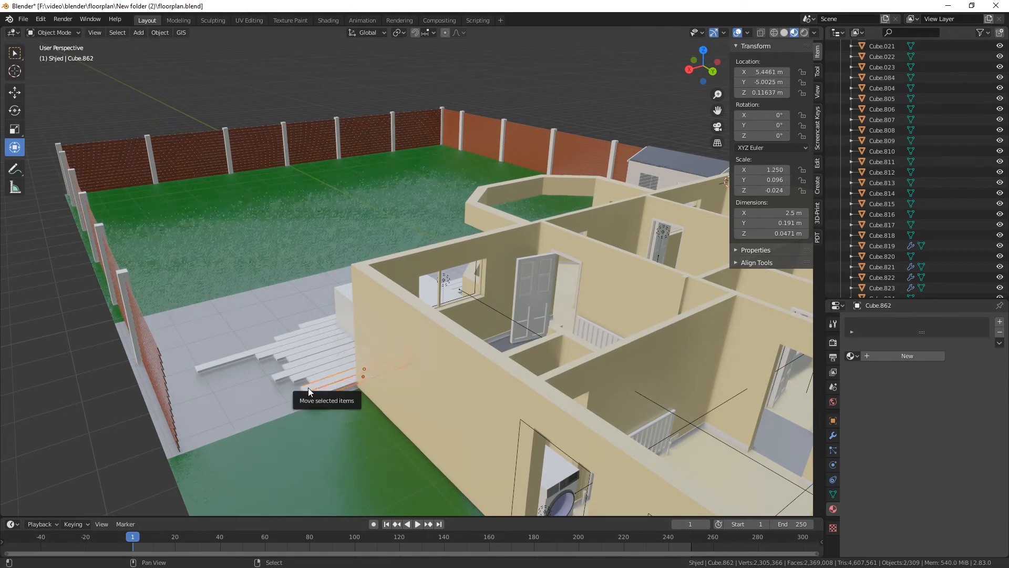
pyautogui.hotkey('shift', 'd')
pyautogui.press('x')
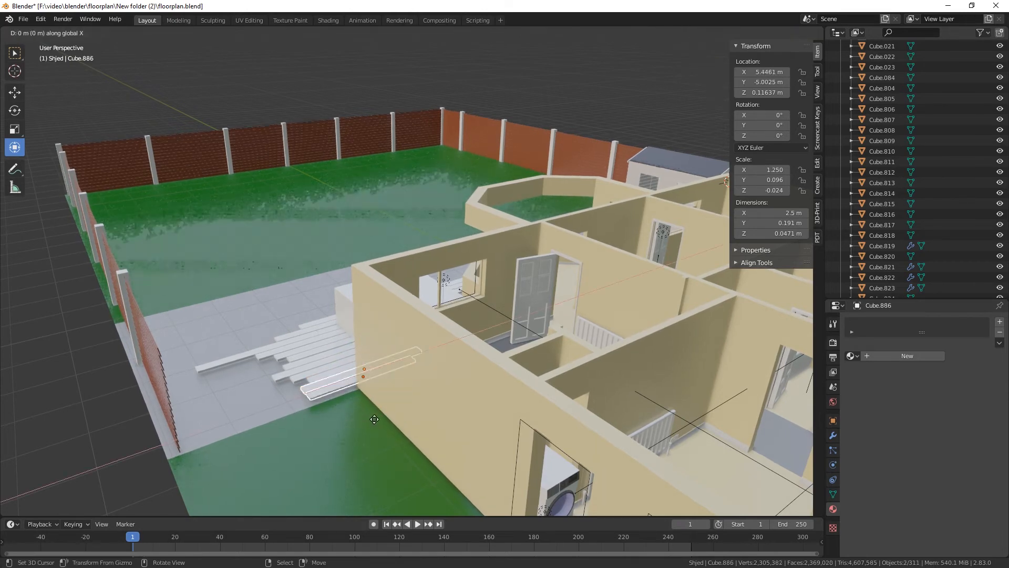
pyautogui.click(242, 444)
# Shift the duplicated planks back along X to about X 7.81 m, clear of the fence
pyautogui.click(264, 417)
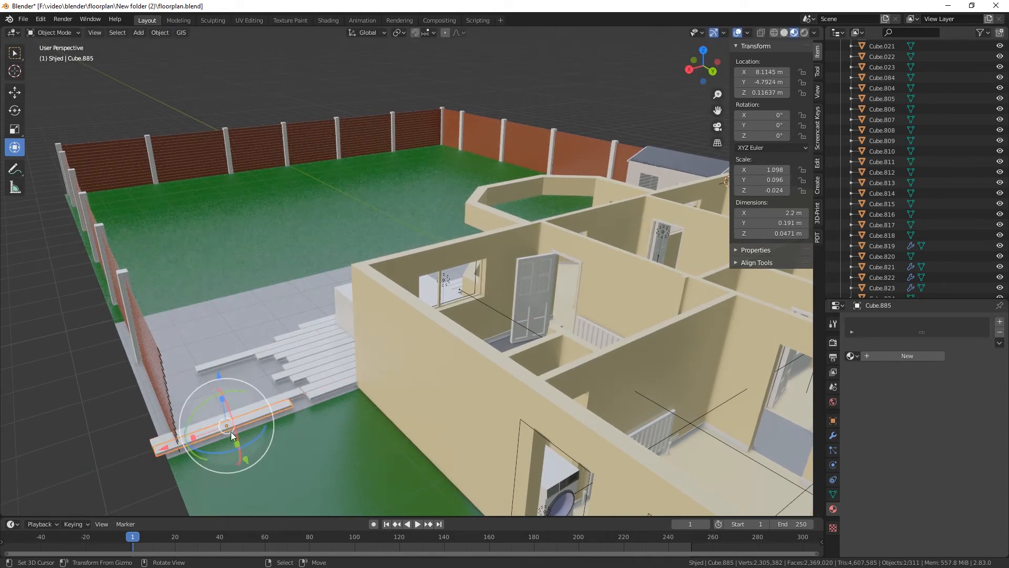
pyautogui.press('g')
pyautogui.press('x')
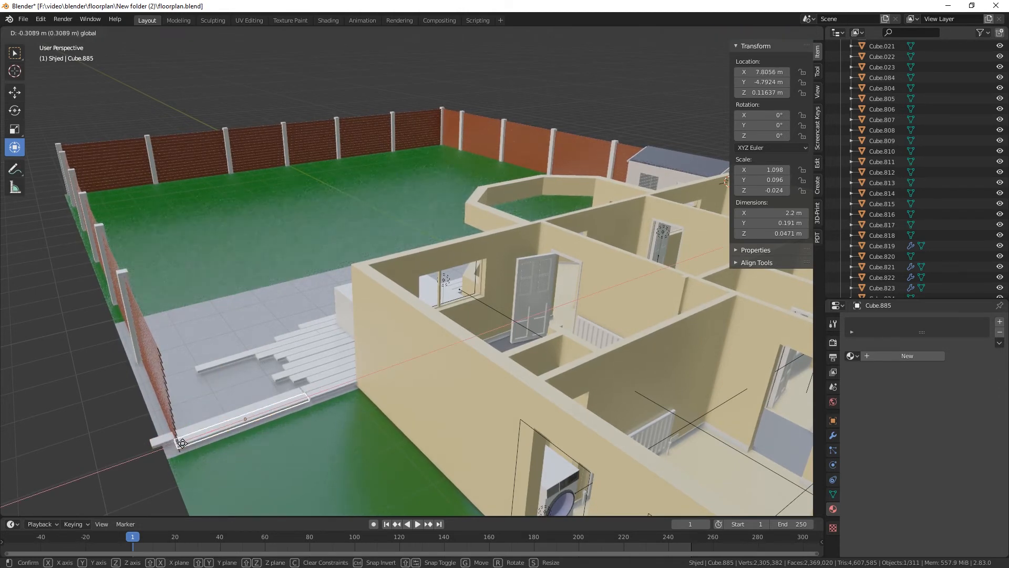
pyautogui.click(182, 443)
# Duplicate the side fence post nearest the deck along Y to the panel's open end, at about Y -4.61 m
pyautogui.moveTo(312, 491); pyautogui.dragTo(564, 103, button='middle')
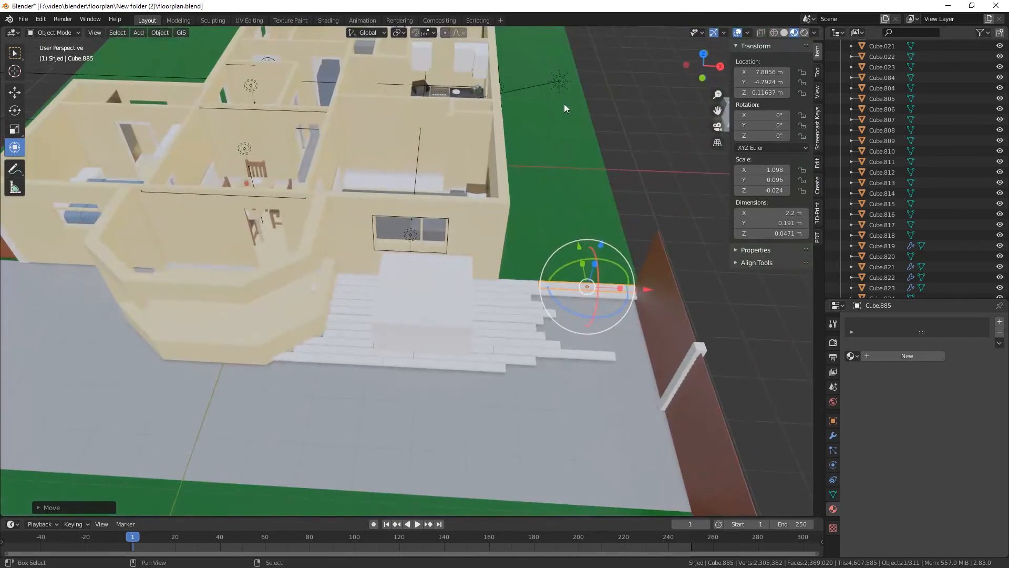
pyautogui.moveTo(566, 250); pyautogui.dragTo(367, 323, button='middle')
pyautogui.moveTo(428, 393); pyautogui.dragTo(236, 445, button='middle')
pyautogui.moveTo(371, 386); pyautogui.dragTo(324, 391, button='middle')
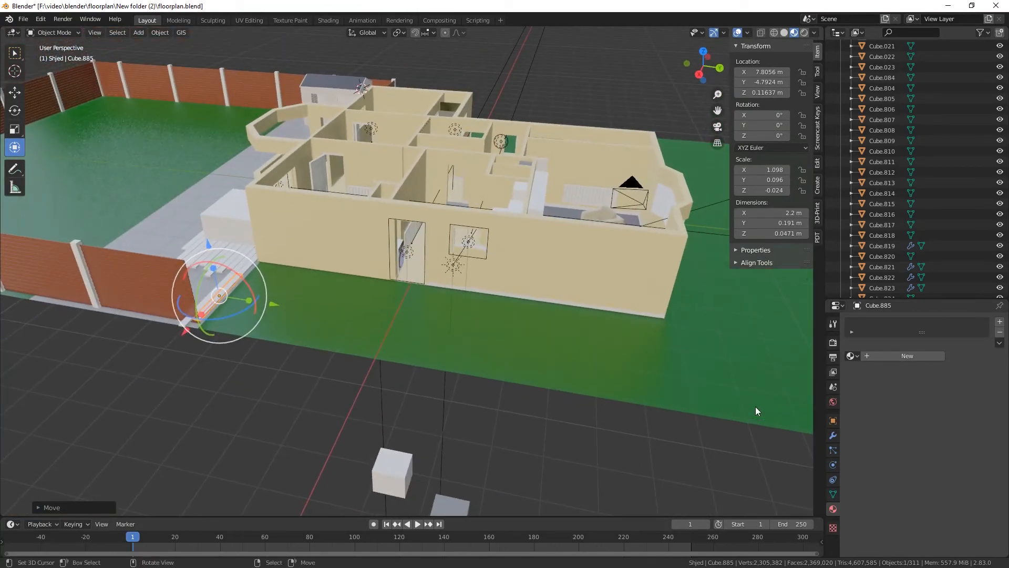
pyautogui.click(122, 278)
pyautogui.click(81, 267)
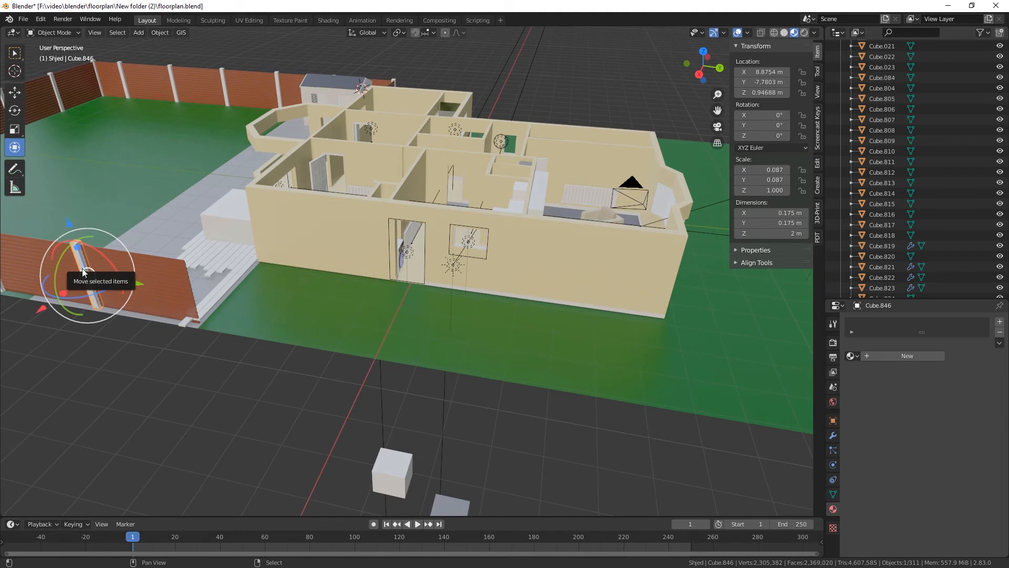
pyautogui.hotkey('shift', 'd')
pyautogui.press('y')
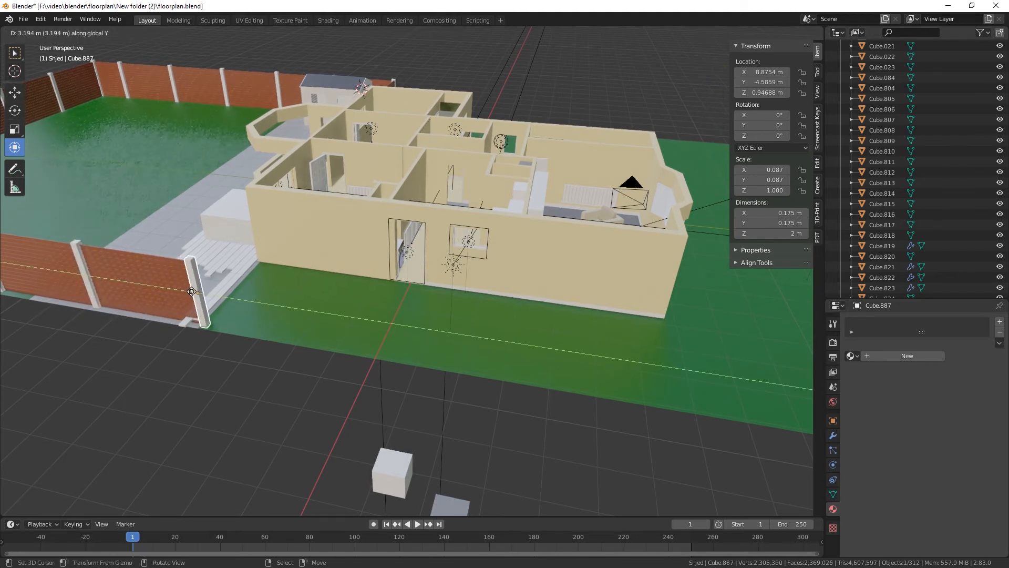
pyautogui.click(187, 337)
# Move the new fence post along Y to about Y -4.67 m, against the panel's end
pyautogui.scroll(6, 228, 376)
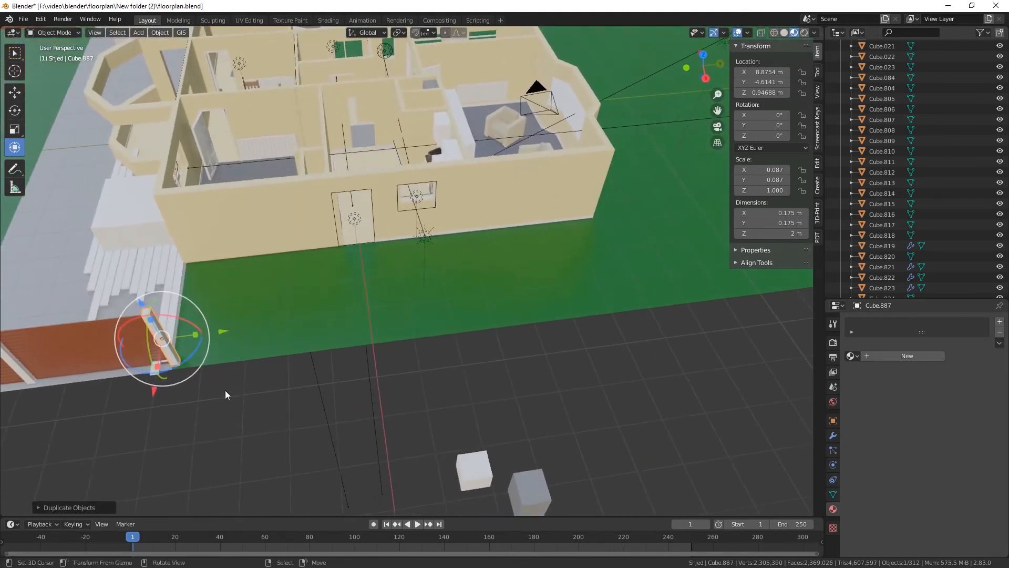
pyautogui.keyDown('shift'); pyautogui.moveTo(225, 390); pyautogui.dragTo(380, 386, button='middle'); pyautogui.keyUp('shift')
pyautogui.scroll(4, 363, 384)
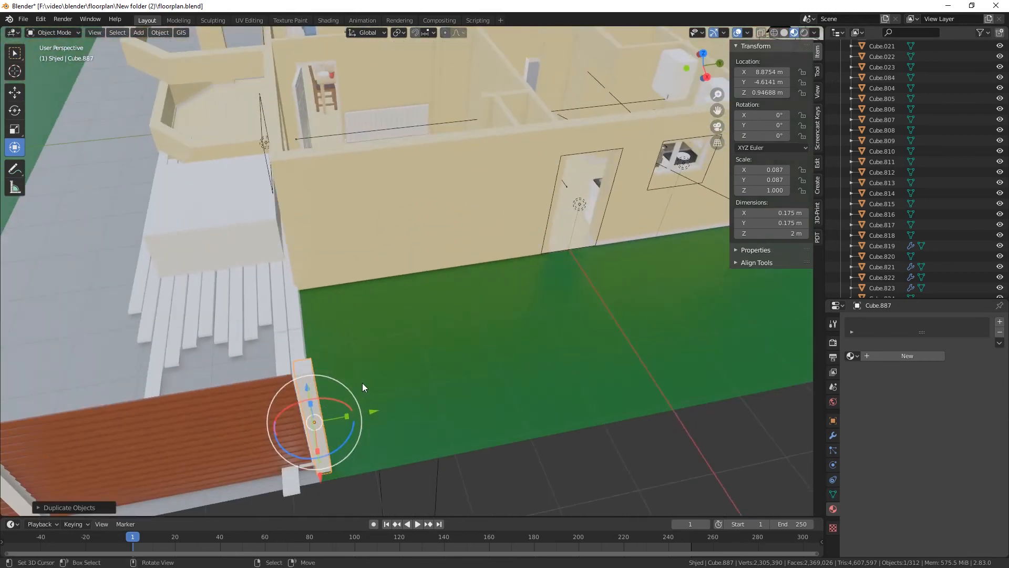
pyautogui.moveTo(371, 409); pyautogui.dragTo(363, 412)
pyautogui.scroll(-4, 399, 439)
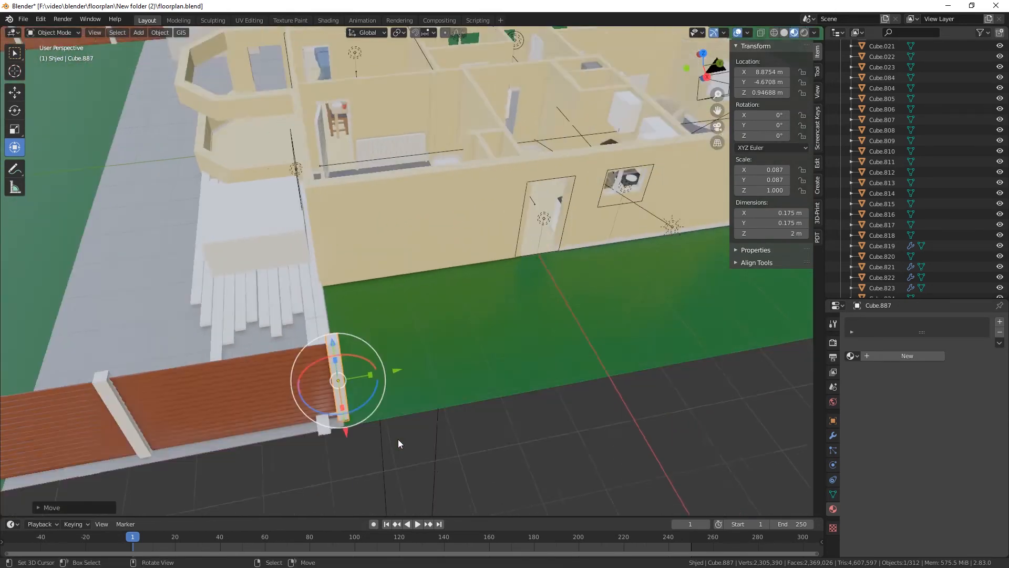
# Duplicate the last fence panel together with its end post along Y, placing the new panel at about Y -3.10 m
pyautogui.click(312, 360)
pyautogui.keyDown('shift'); pyautogui.moveTo(458, 421); pyautogui.dragTo(357, 387, button='middle'); pyautogui.keyUp('shift')
pyautogui.hotkey('shift', 'd')
pyautogui.press('y')
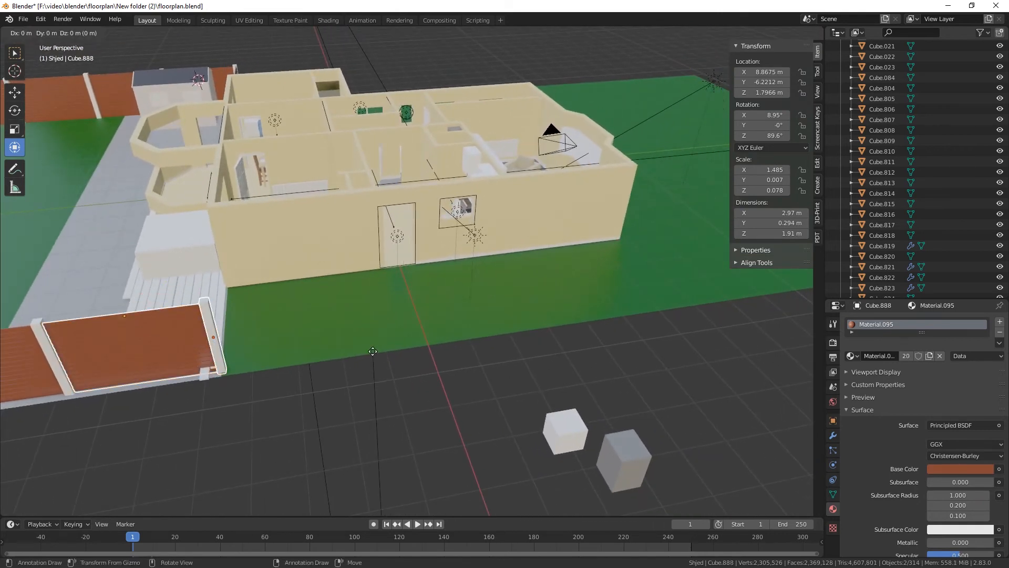
pyautogui.click(522, 344)
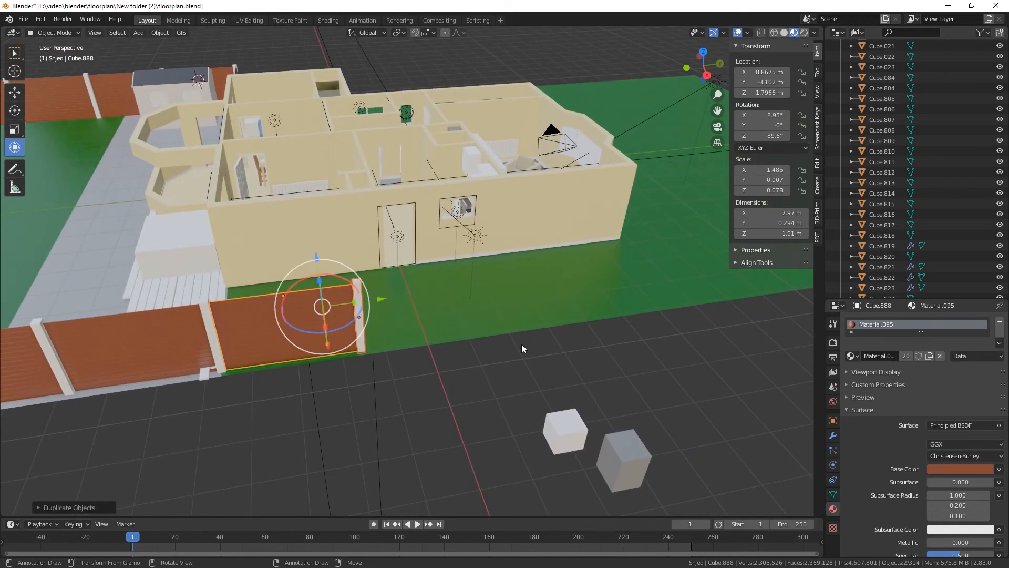
# Duplicate the panel and post two more times along Y beside the house, the second panel at about Y 3.06 m
pyautogui.hotkey('shift', 'd')
pyautogui.press('y')
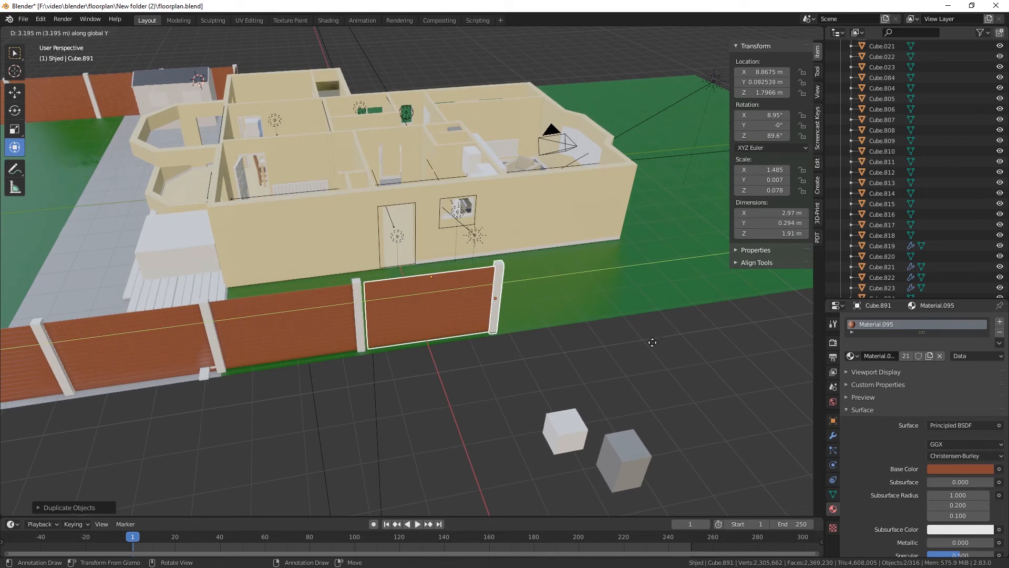
pyautogui.click(646, 342)
pyautogui.moveTo(487, 379); pyautogui.dragTo(449, 406, button='middle')
pyautogui.hotkey('shift', 'd')
pyautogui.press('y')
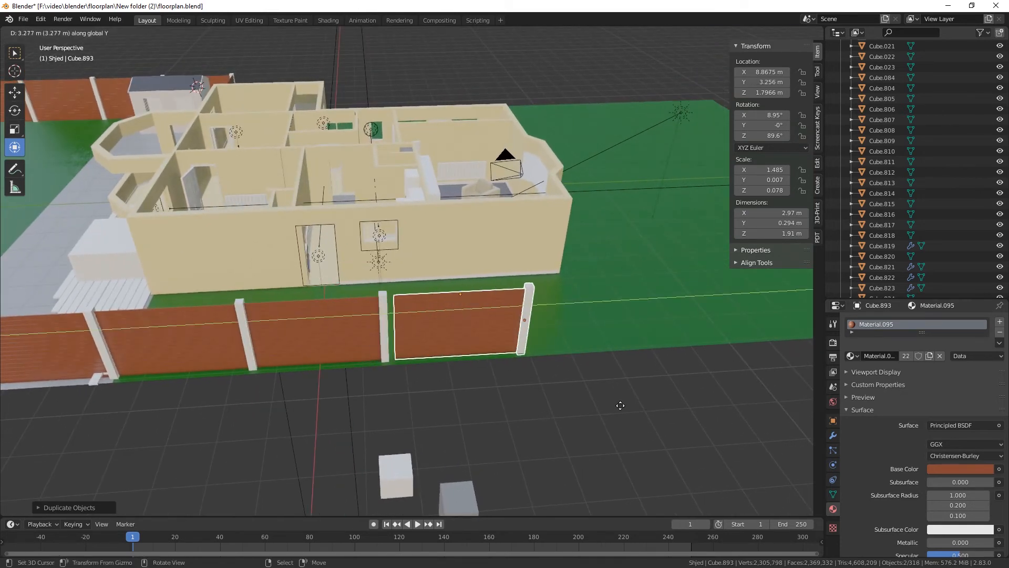
pyautogui.click(612, 404)
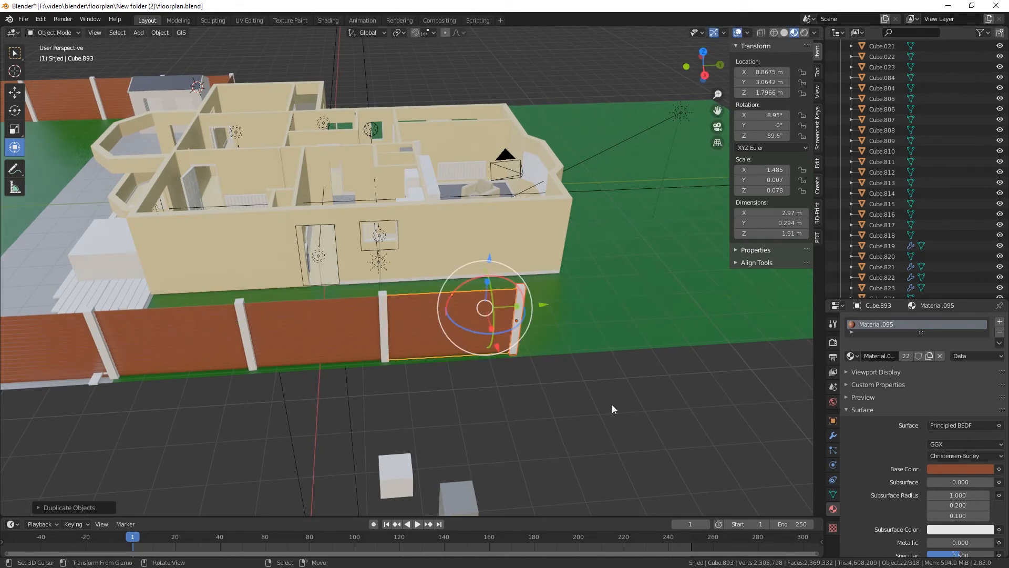
# Duplicate the panel and post once more along Y, by about 3.2 m, past the house's front corner
pyautogui.moveTo(612, 404); pyautogui.dragTo(492, 421, button='middle')
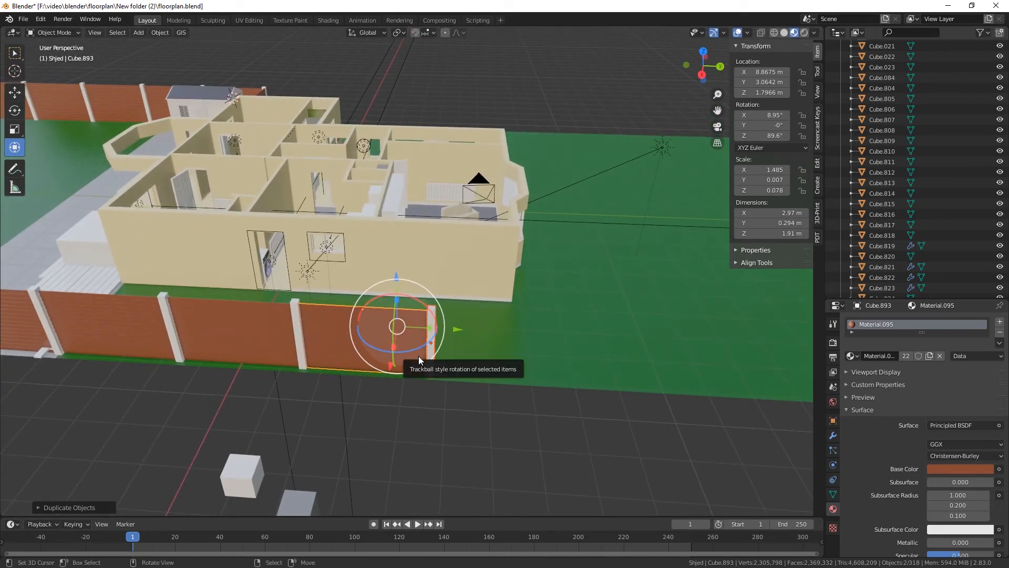
pyautogui.hotkey('shift', 'd')
pyautogui.press('y')
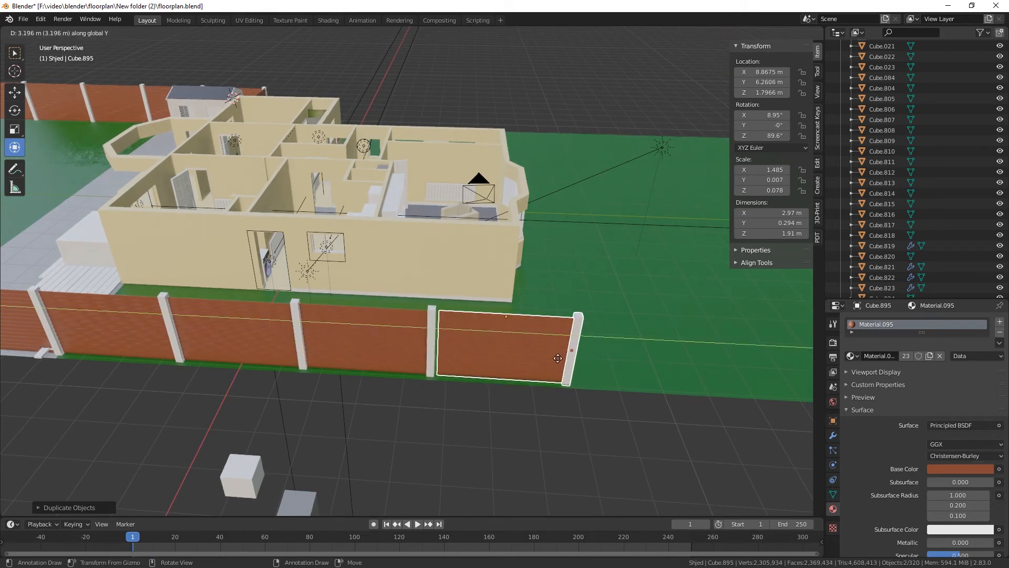
pyautogui.click(554, 356)
# Shorten the last fence panel to about 1.55 m and move its end post back to about Y 6.31 m
pyautogui.click(478, 360)
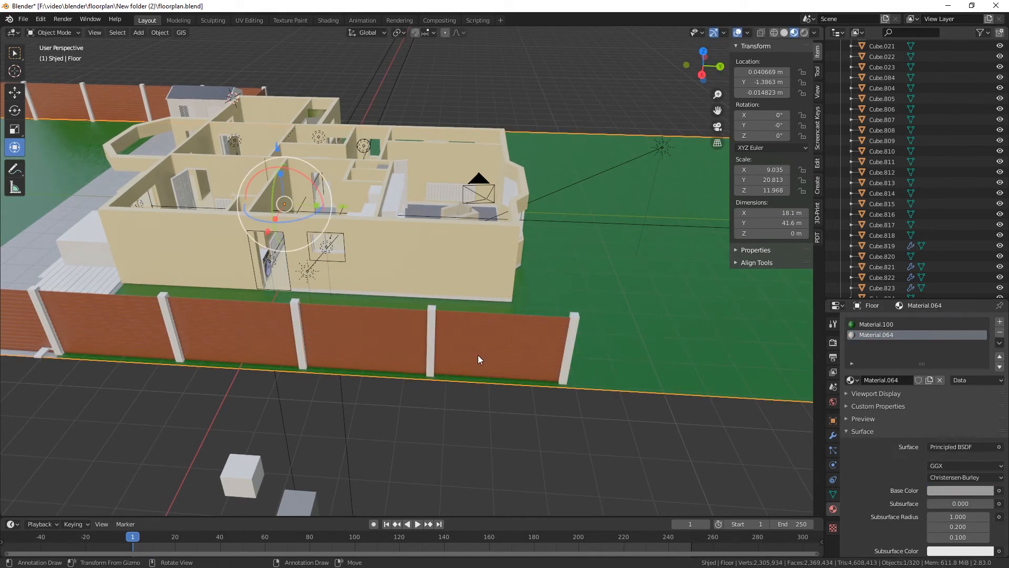
pyautogui.click(509, 348)
pyautogui.moveTo(535, 317)
pyautogui.mouseDown()
pyautogui.moveTo(522, 318)
pyautogui.moveTo(532, 319)
pyautogui.mouseUp()
pyautogui.click(565, 328)
pyautogui.moveTo(624, 353); pyautogui.dragTo(523, 333)
pyautogui.click(465, 328)
pyautogui.click(521, 333)
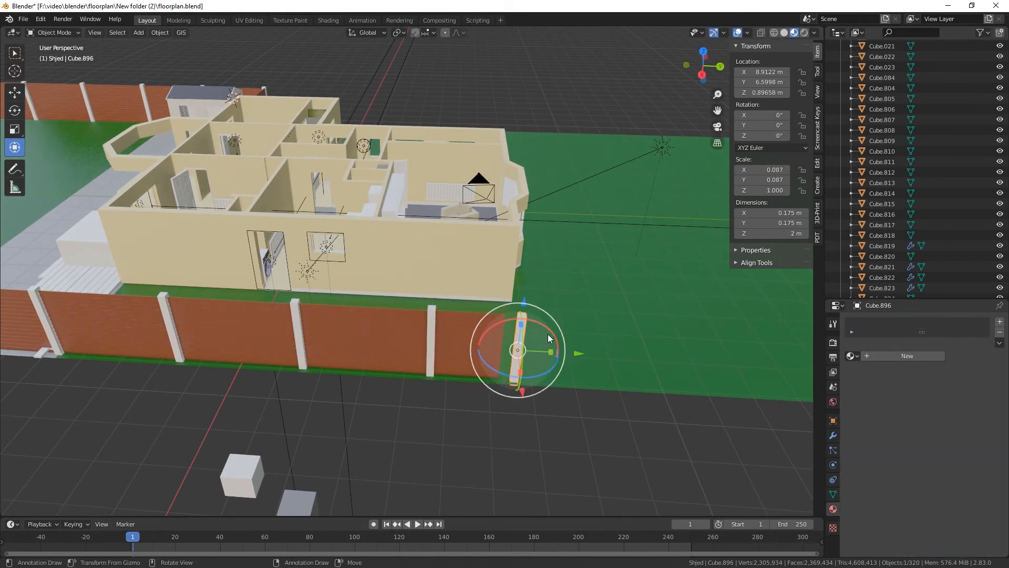
pyautogui.moveTo(577, 353); pyautogui.dragTo(565, 354)
# Duplicate the shortened fence panel in place and rotate the copy 90° about Z
pyautogui.moveTo(598, 391); pyautogui.dragTo(472, 417, button='middle')
pyautogui.moveTo(529, 432); pyautogui.dragTo(491, 398, button='middle')
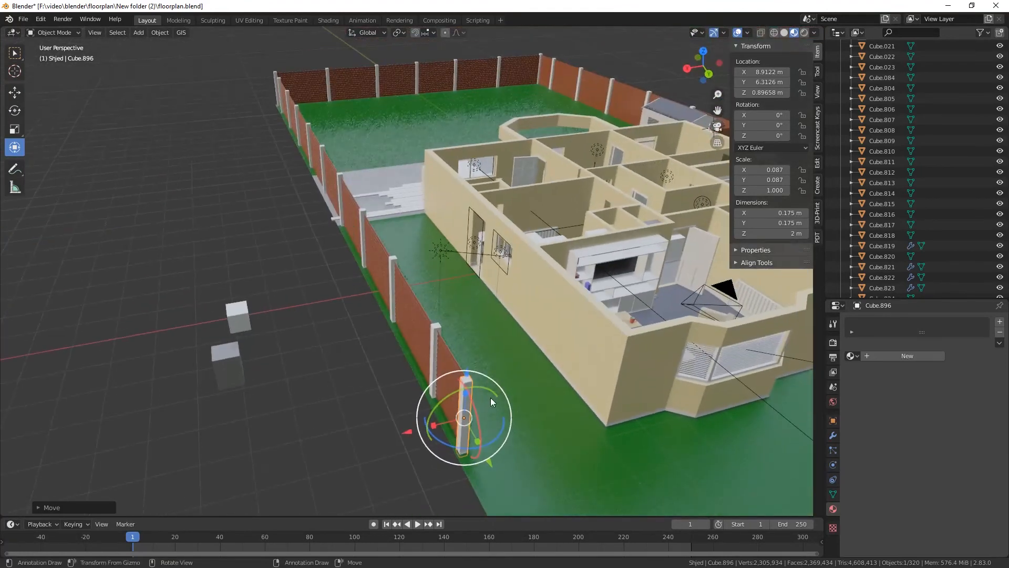
pyautogui.click(449, 362)
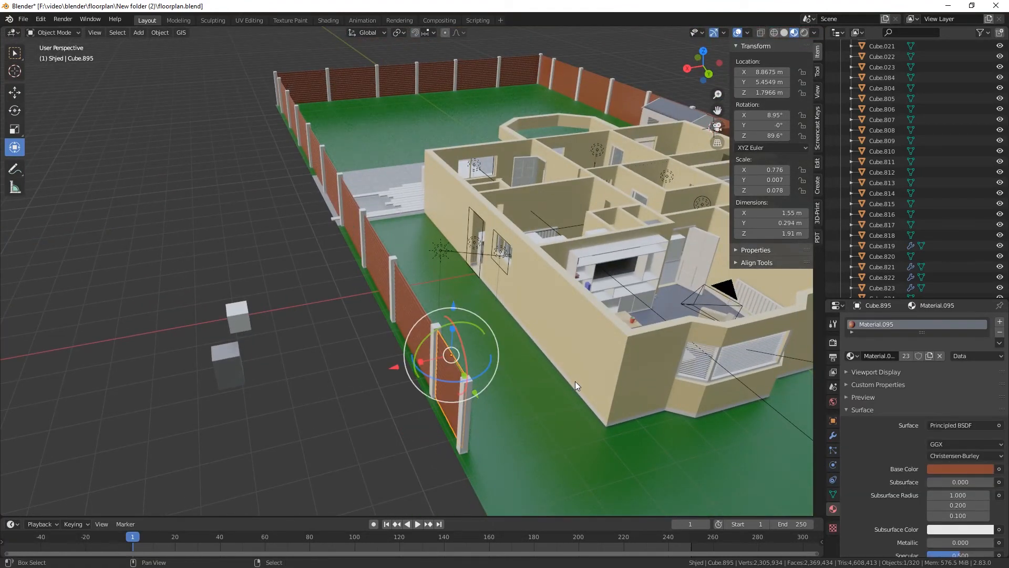
pyautogui.hotkey('shift', 'd')
pyautogui.write('rz')
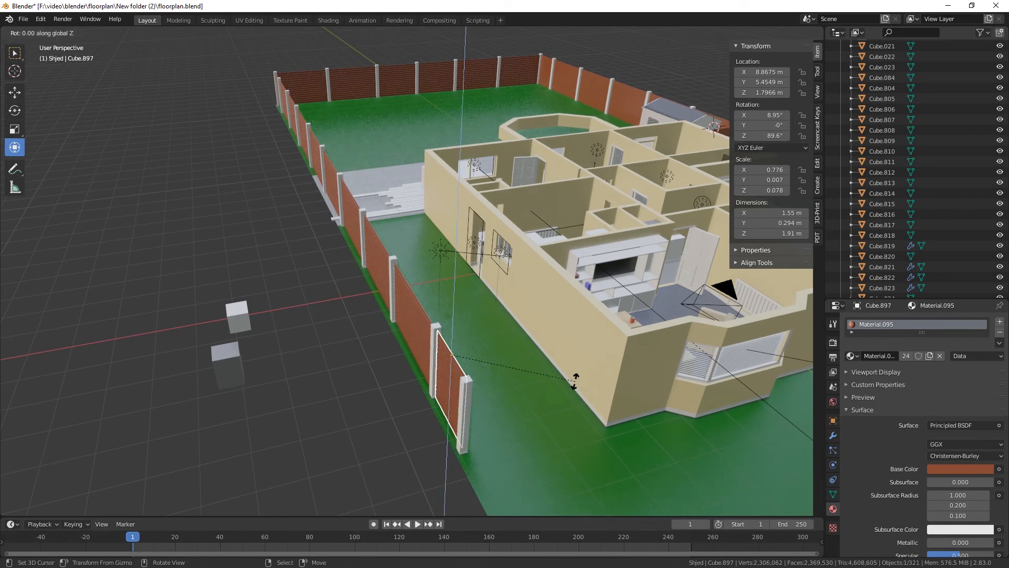
pyautogui.write('90')
pyautogui.press('Return')
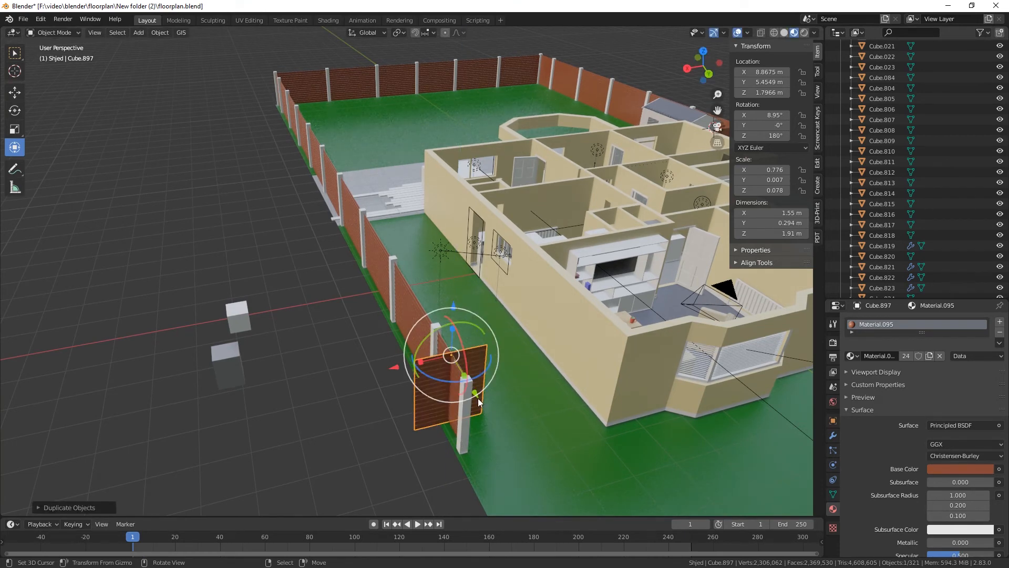
# Move the rotated panel from the end post toward the house, to about X 8.06 m, Y 6.31 m
pyautogui.moveTo(477, 398); pyautogui.dragTo(475, 408)
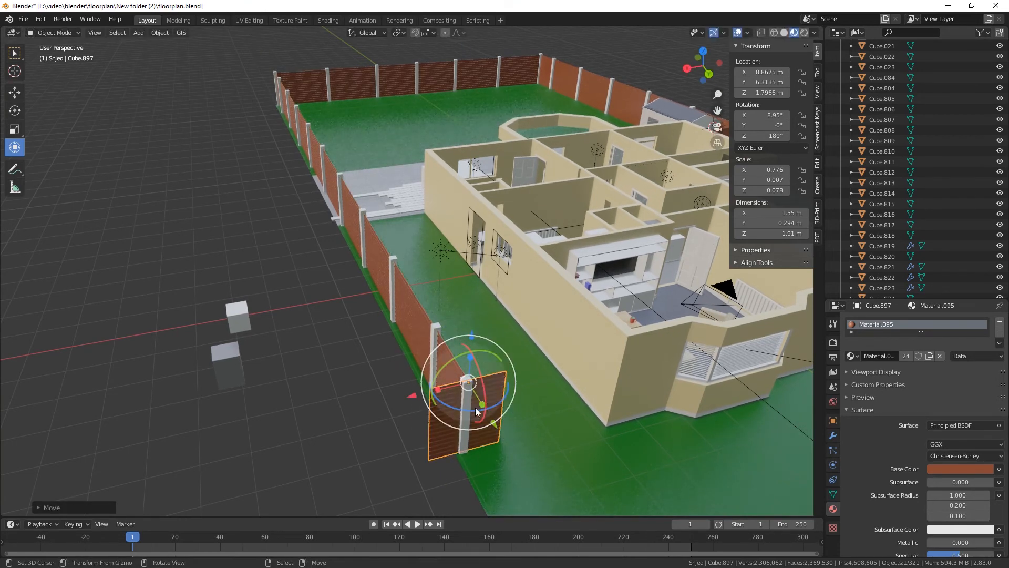
pyautogui.press('g')
pyautogui.press('x')
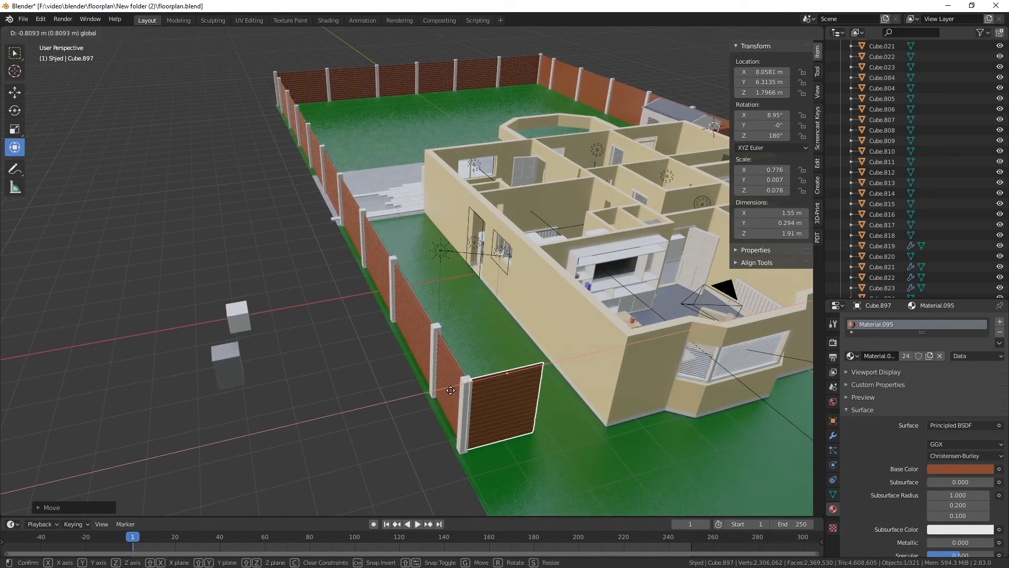
pyautogui.click(450, 390)
# Duplicate the corner fence post along X to the house wall, at about X 5.85 m
pyautogui.moveTo(535, 451); pyautogui.dragTo(506, 429, button='middle')
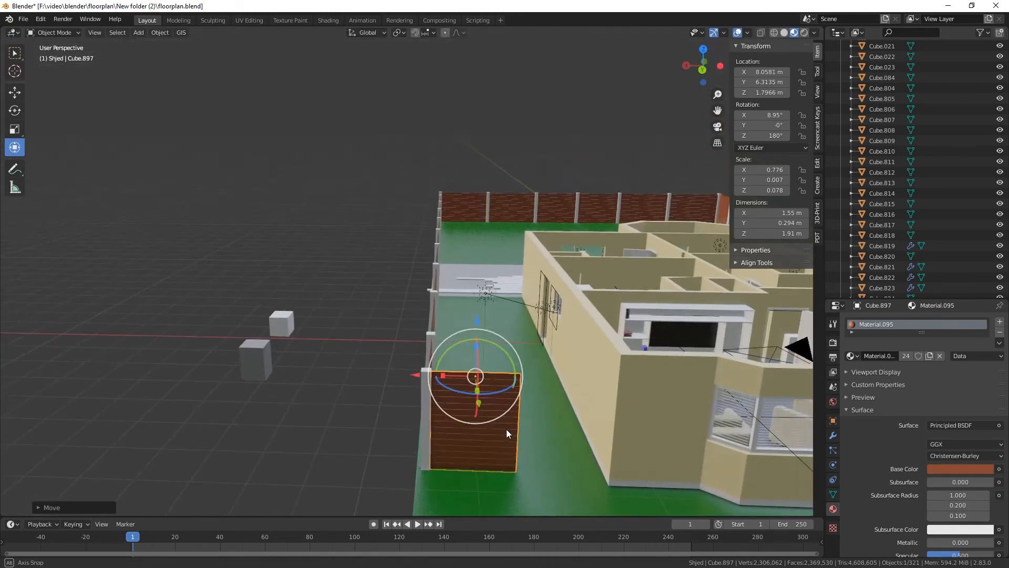
pyautogui.click(427, 403)
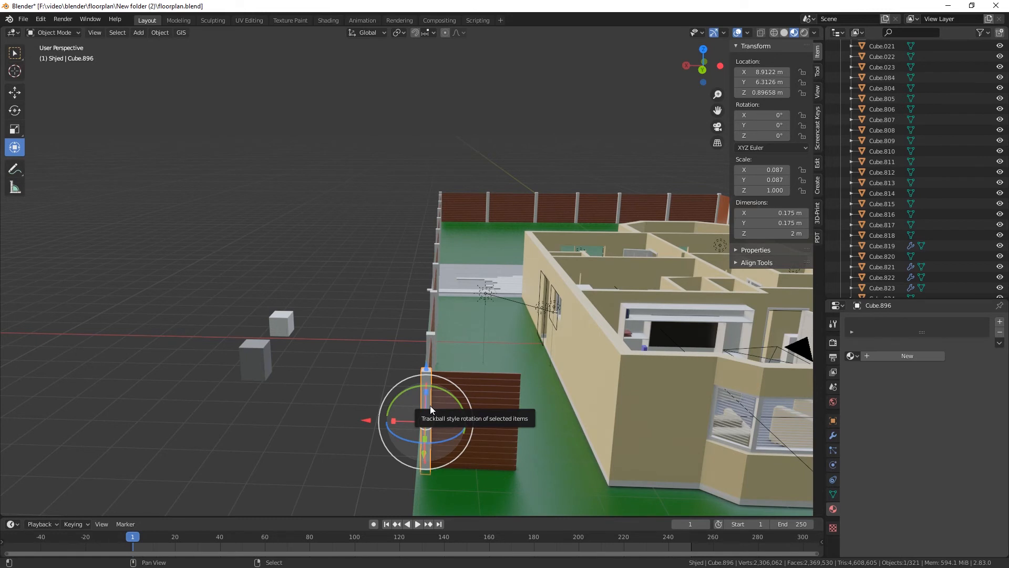
pyautogui.hotkey('shift', 'd')
pyautogui.press('x')
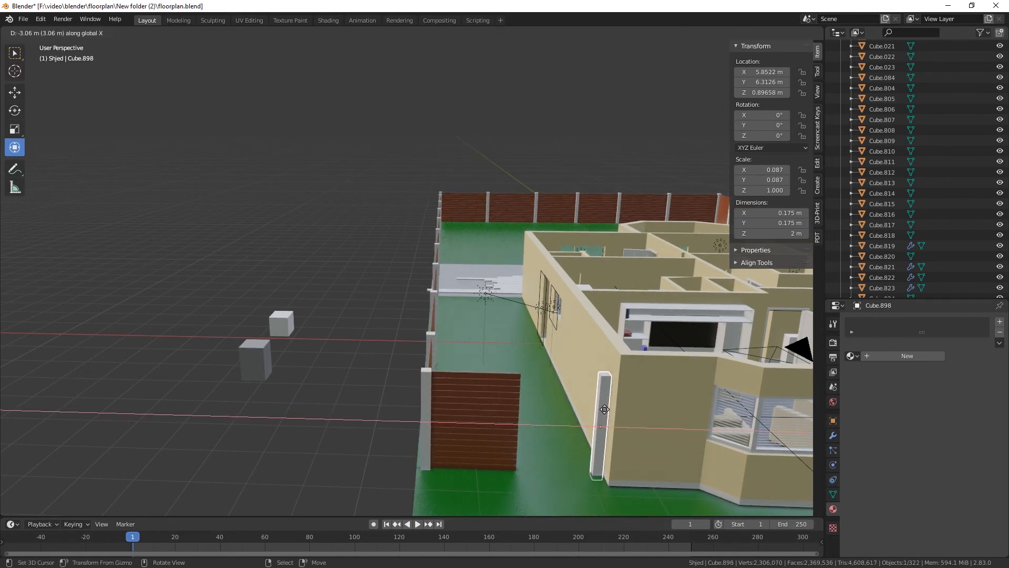
pyautogui.click(604, 409)
# Inspect the side fence and the grass on the opposite side of the house
pyautogui.moveTo(542, 463); pyautogui.dragTo(528, 459, button='middle')
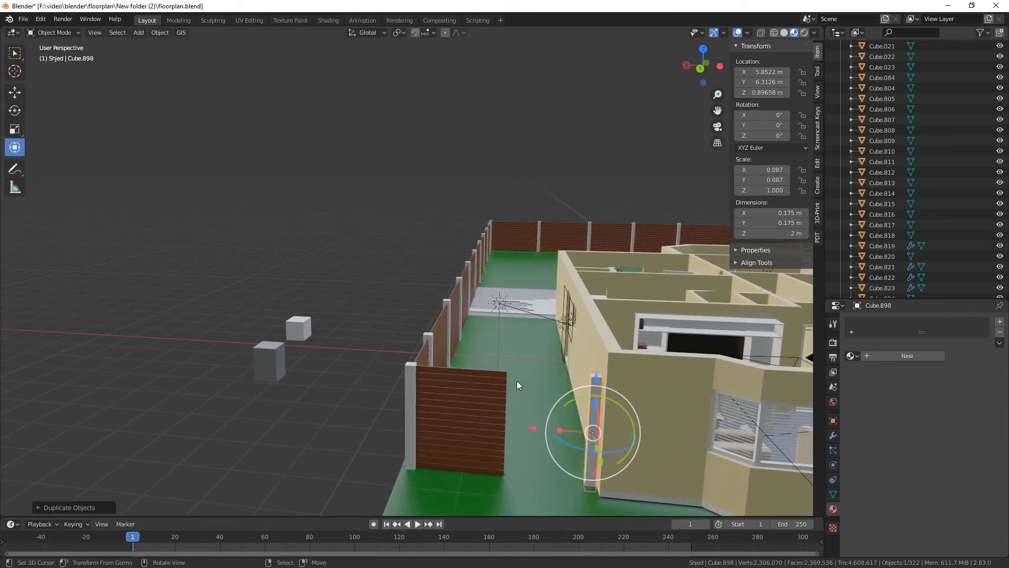
pyautogui.moveTo(505, 442); pyautogui.dragTo(582, 467, button='middle')
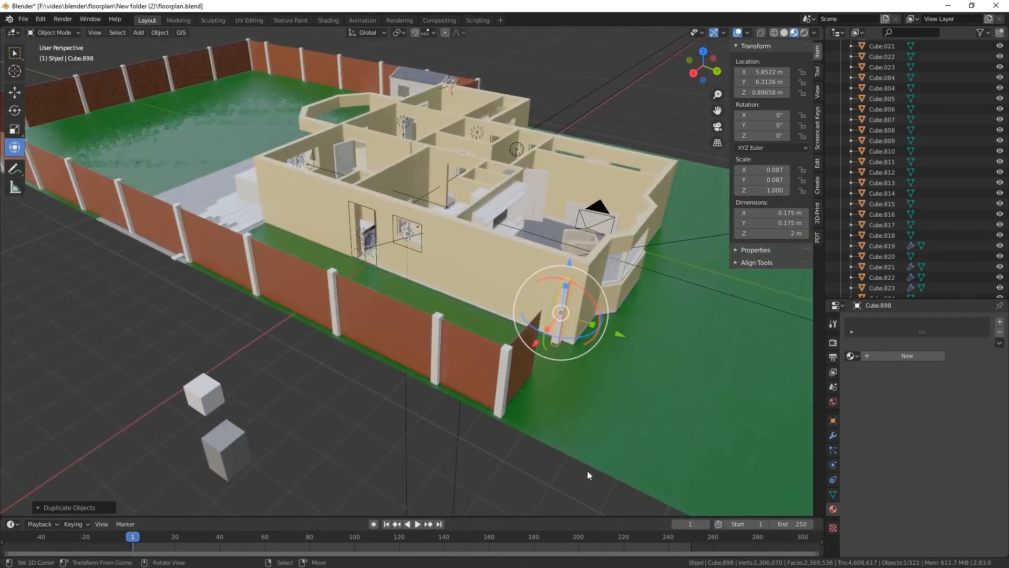
pyautogui.moveTo(400, 423); pyautogui.dragTo(620, 413, button='middle')
pyautogui.moveTo(589, 463); pyautogui.dragTo(488, 431, button='middle')
pyautogui.keyDown('shift'); pyautogui.moveTo(567, 421); pyautogui.dragTo(352, 370, button='middle'); pyautogui.keyUp('shift')
pyautogui.moveTo(476, 347); pyautogui.dragTo(346, 275, button='middle')
pyautogui.scroll(-4, 446, 407)
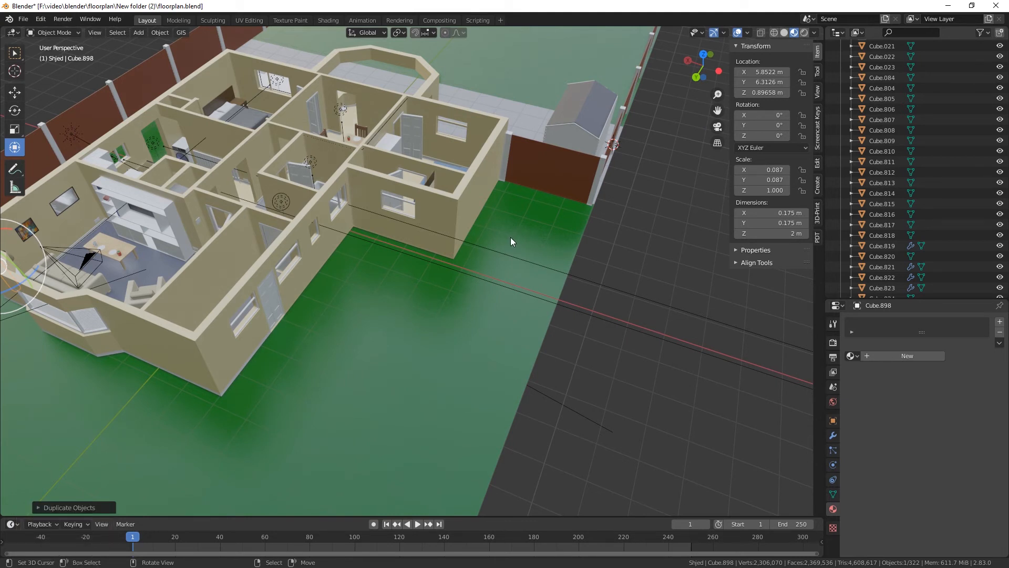
# Duplicate the deck plank at about Y -5.22 m along X to the side fence, placing the copy at about X 7.75 m
pyautogui.moveTo(510, 241); pyautogui.dragTo(463, 298, button='middle')
pyautogui.scroll(-5, 463, 298)
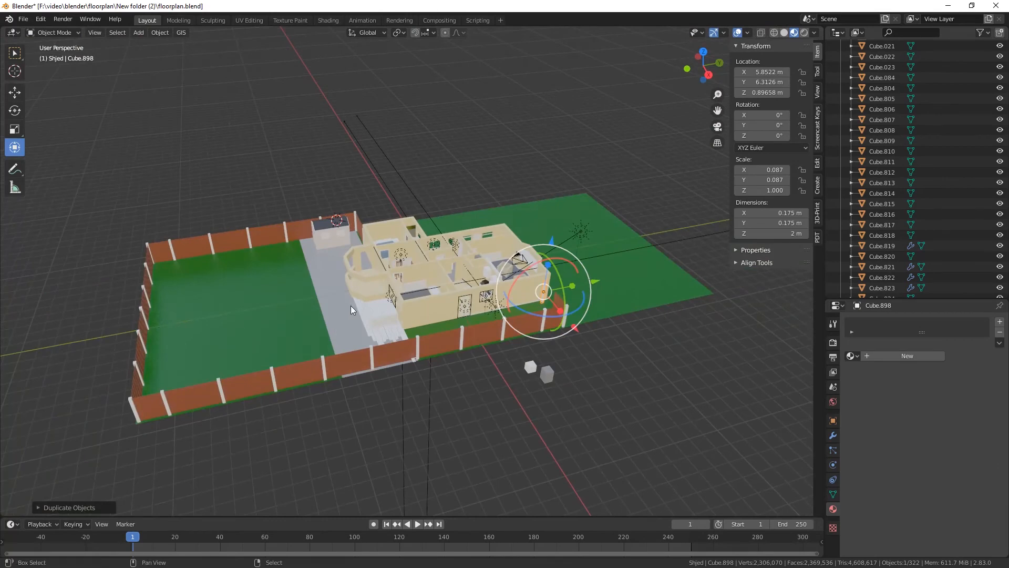
pyautogui.moveTo(352, 305); pyautogui.dragTo(455, 320, button='middle')
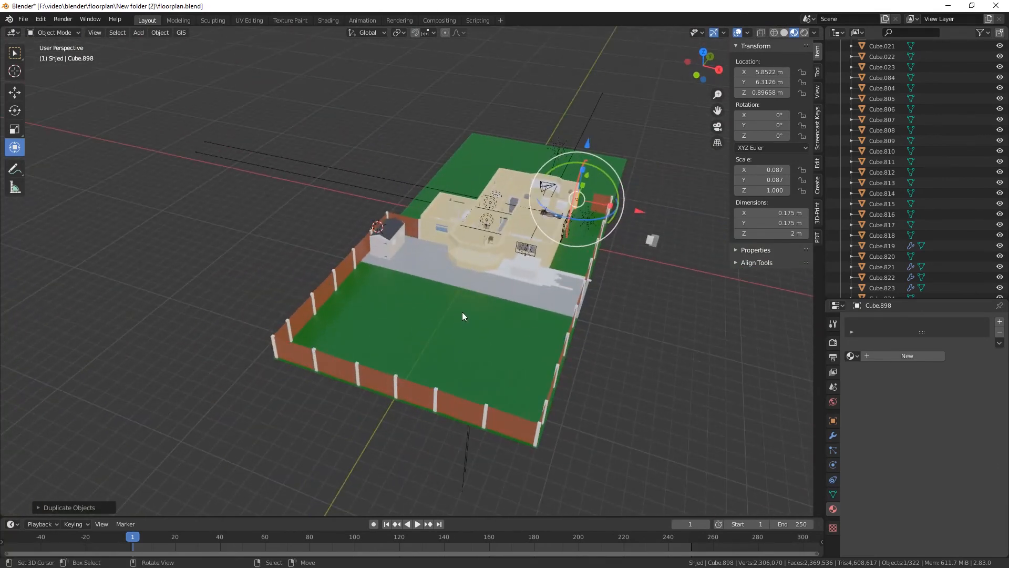
pyautogui.scroll(5, 462, 312)
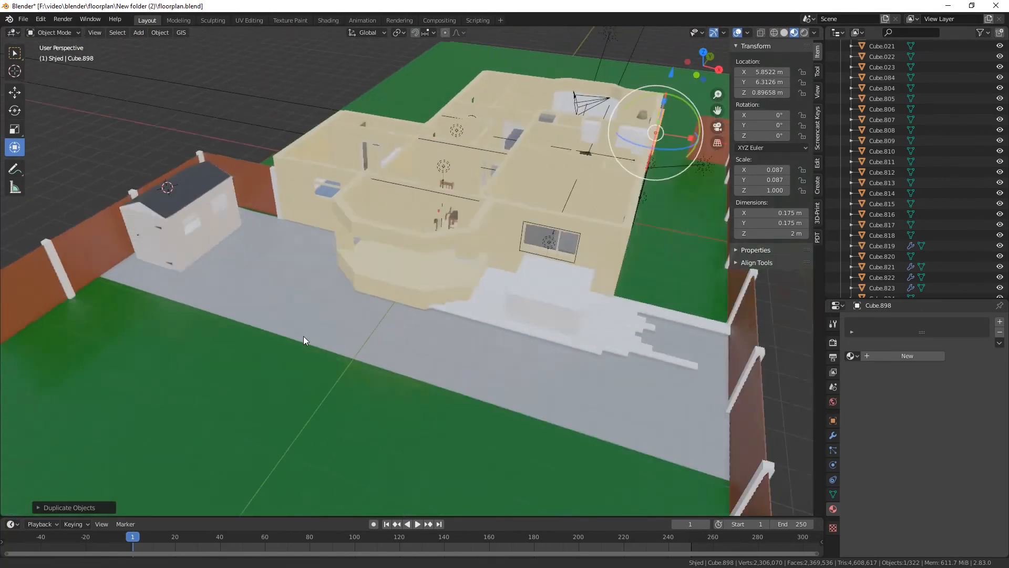
pyautogui.moveTo(303, 337); pyautogui.dragTo(334, 381, button='middle')
pyautogui.click(482, 348)
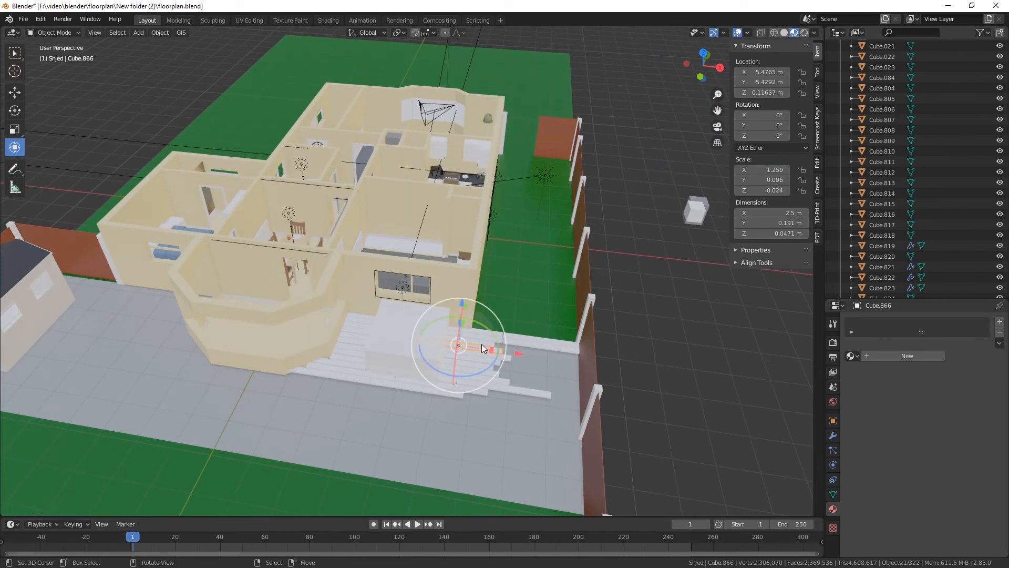
pyautogui.hotkey('shift', 'd')
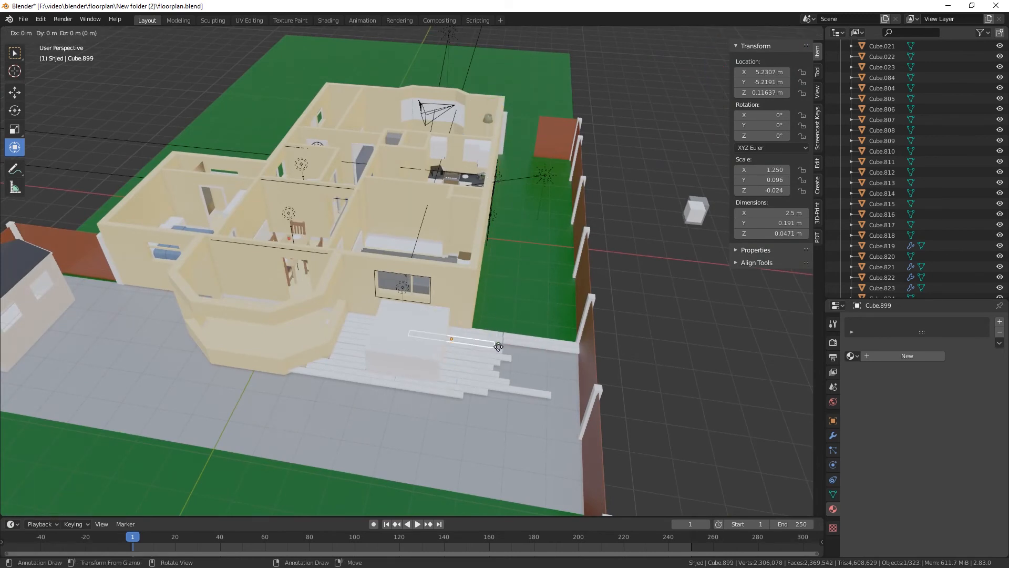
pyautogui.press('y')
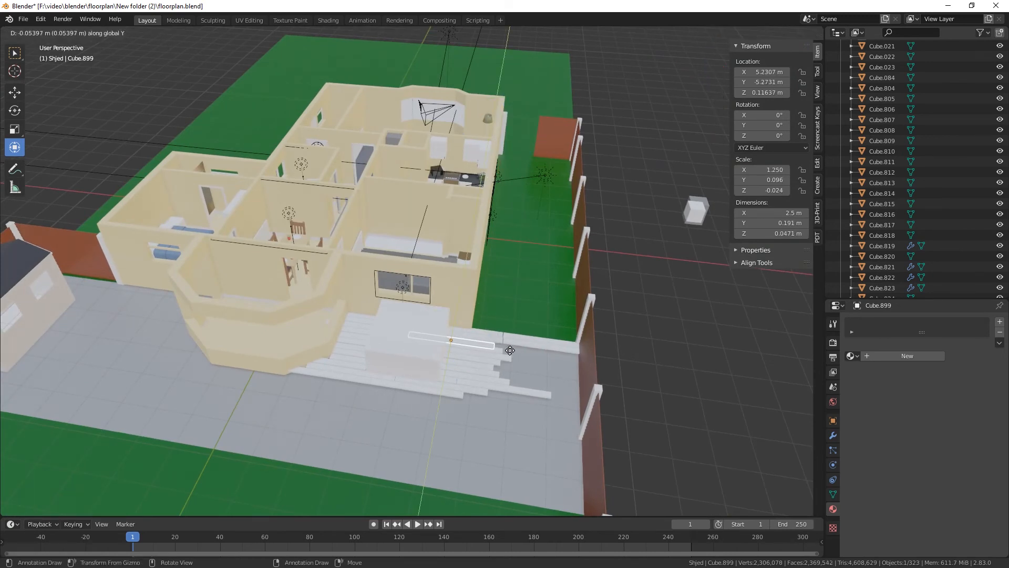
pyautogui.press('x')
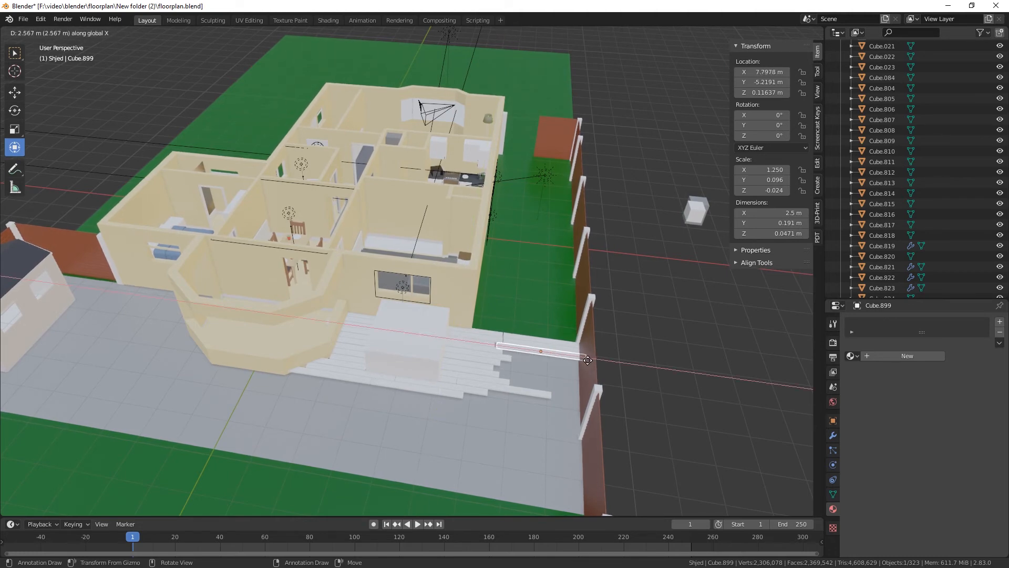
pyautogui.click(586, 360)
# Duplicate the plank in the next row, at about Y -5.43 m, along X to about X 8.01 m
pyautogui.scroll(4, 567, 411)
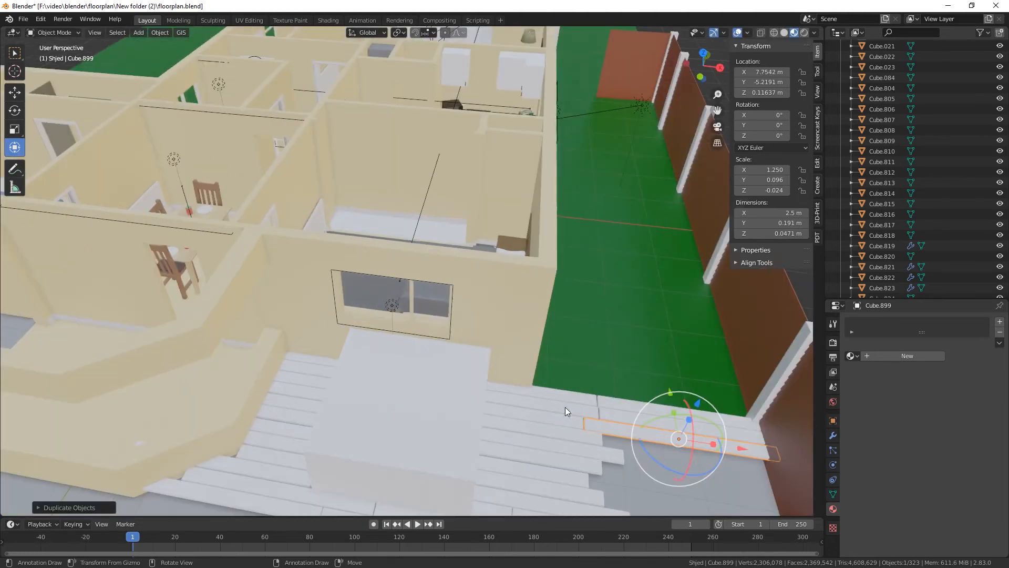
pyautogui.keyDown('shift'); pyautogui.moveTo(531, 406); pyautogui.dragTo(439, 324, button='middle'); pyautogui.keyUp('shift')
pyautogui.rightClick(459, 317)
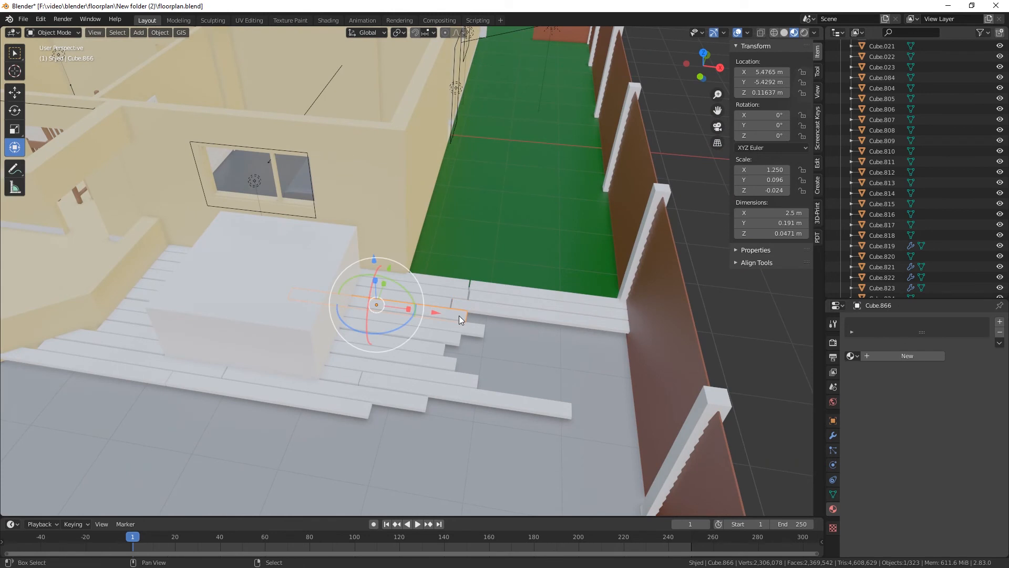
pyautogui.hotkey('shift', 'd')
pyautogui.press('x')
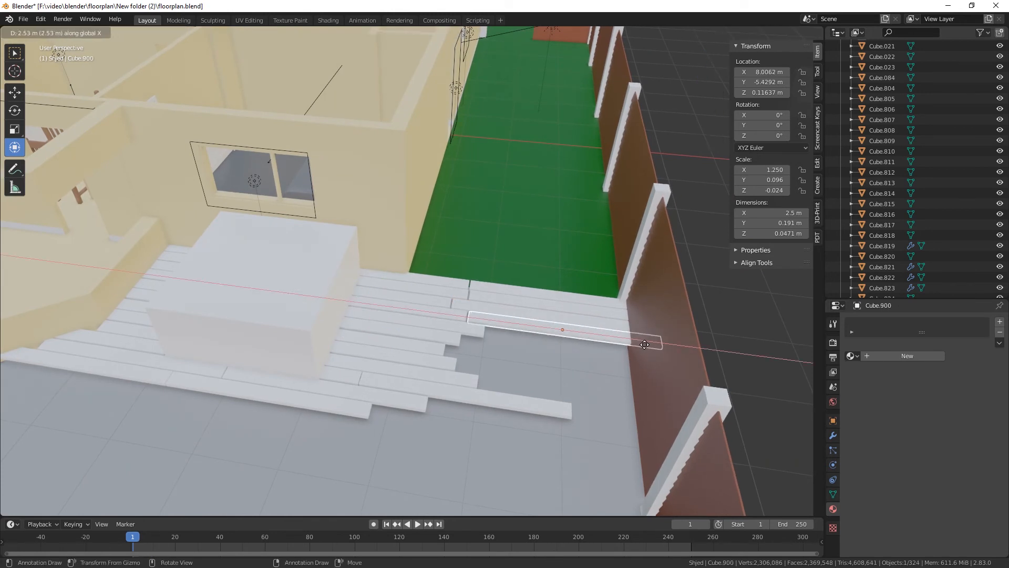
pyautogui.click(643, 345)
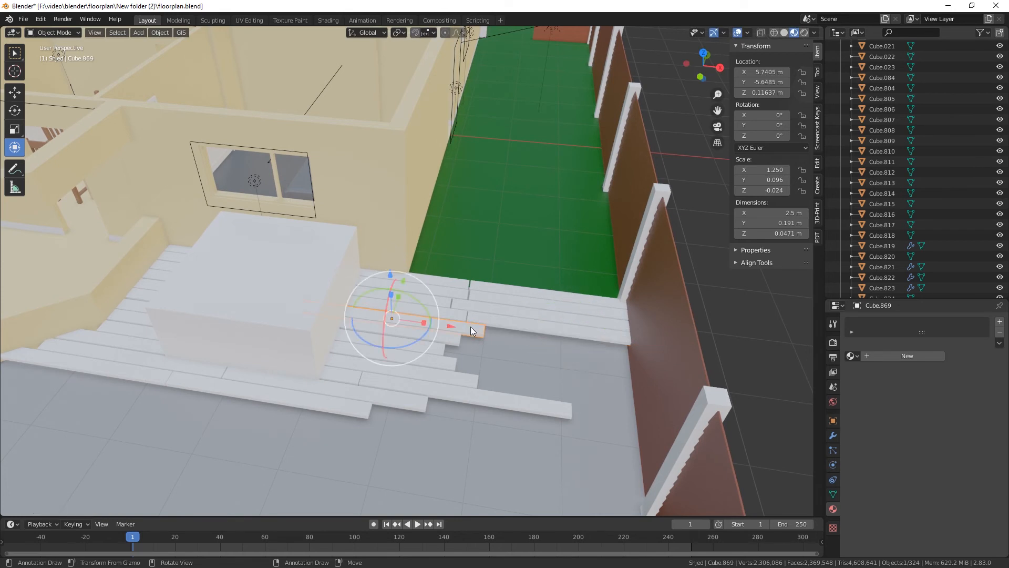
# Duplicate the end planks of the rows at Y -5.65 m and -5.86 m along X to about X 8.26 m and 7.97 m
pyautogui.hotkey('shift', 'd')
pyautogui.press('x')
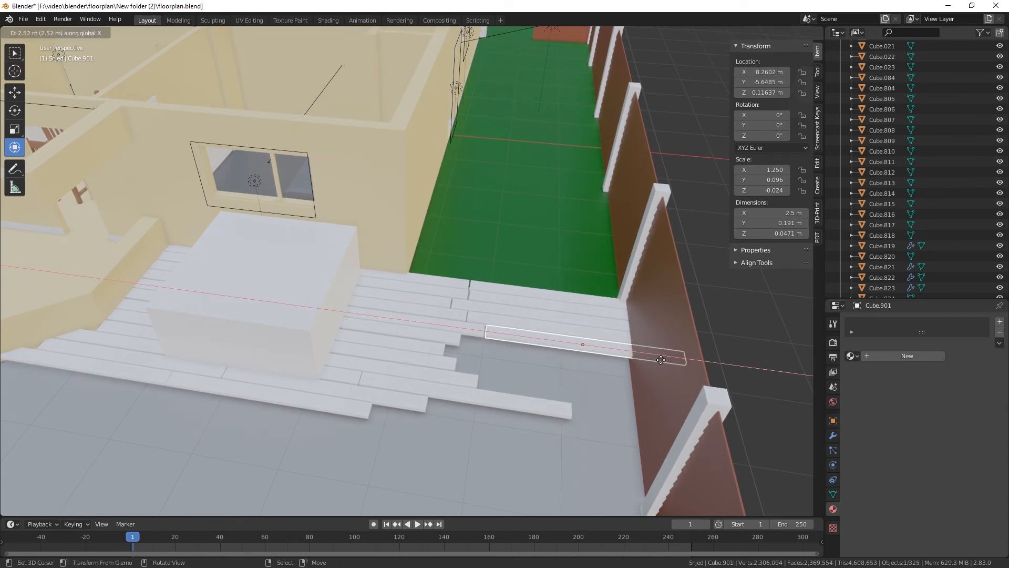
pyautogui.click(660, 359)
pyautogui.click(452, 339)
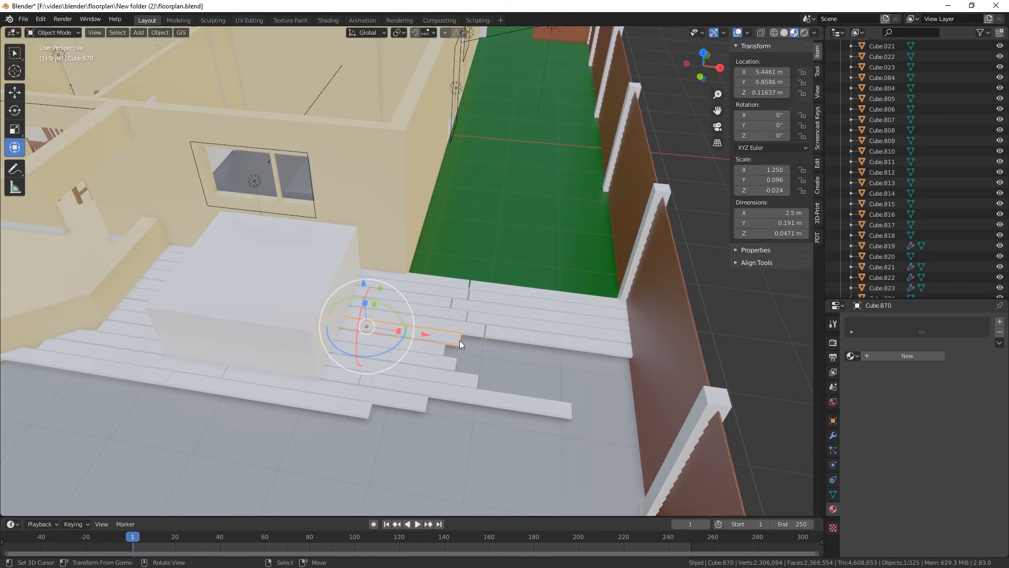
pyautogui.hotkey('shift', 'd')
pyautogui.press('x')
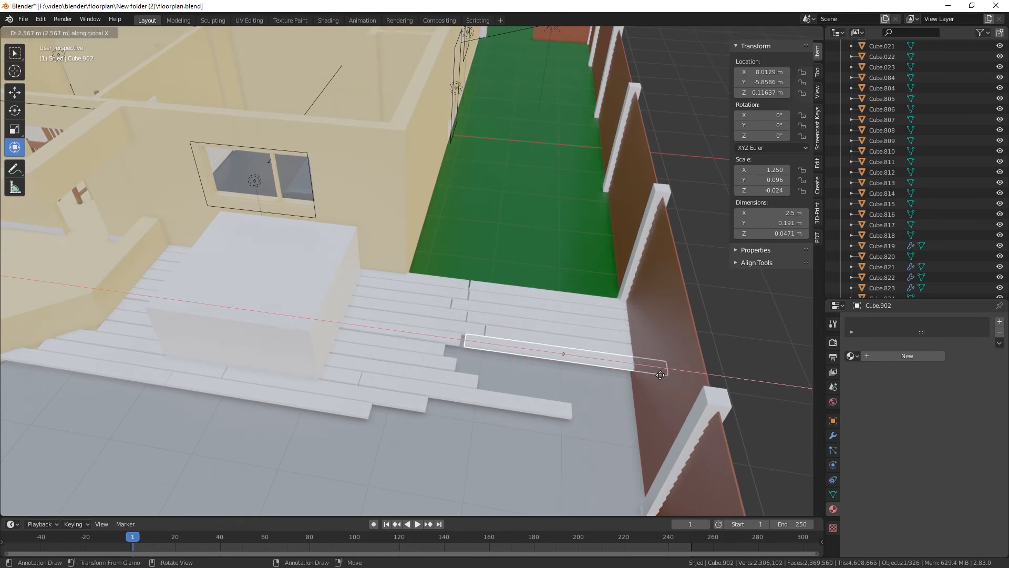
pyautogui.click(657, 378)
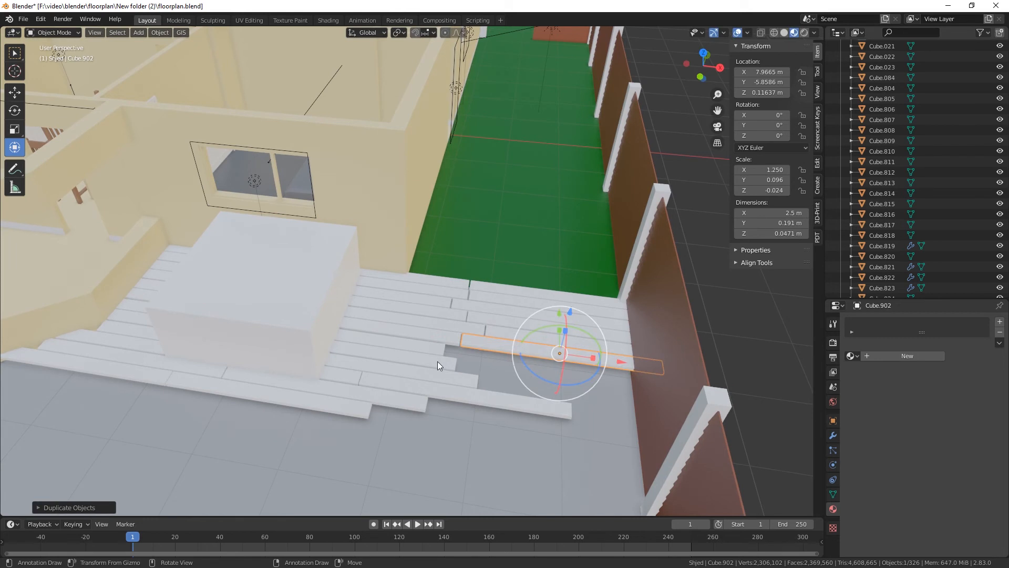
# Duplicate the end planks of the rows at Y -6.09 m and -6.30 m along X to about X 7.79 m and 7.97 m
pyautogui.hotkey('shift', 'd')
pyautogui.press('x')
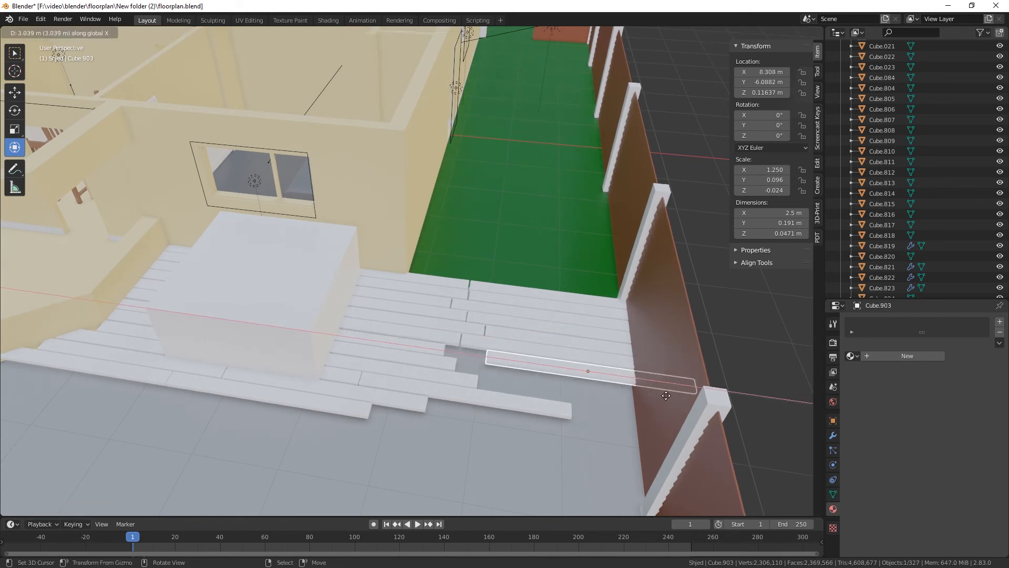
pyautogui.click(624, 389)
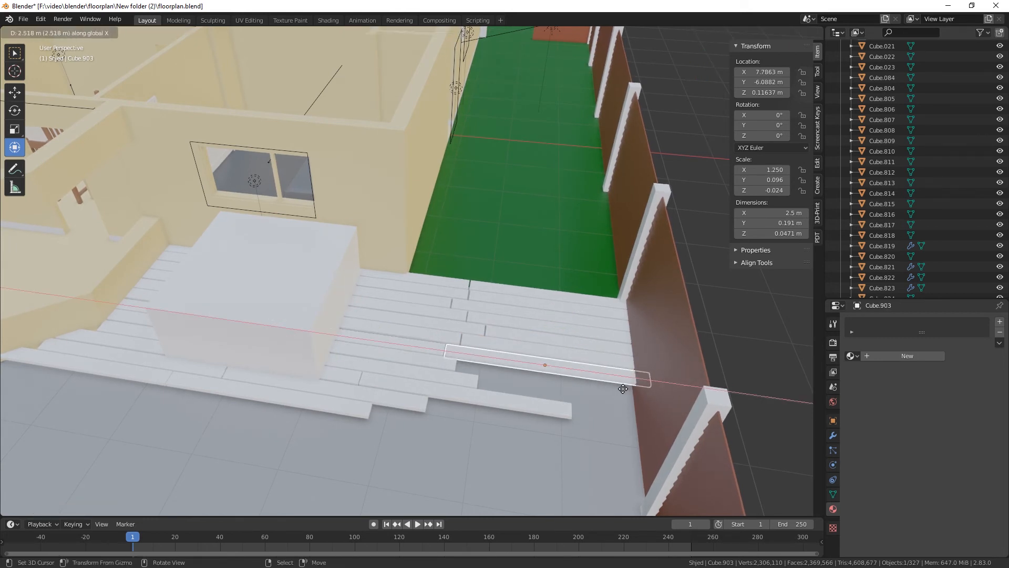
pyautogui.click(436, 363)
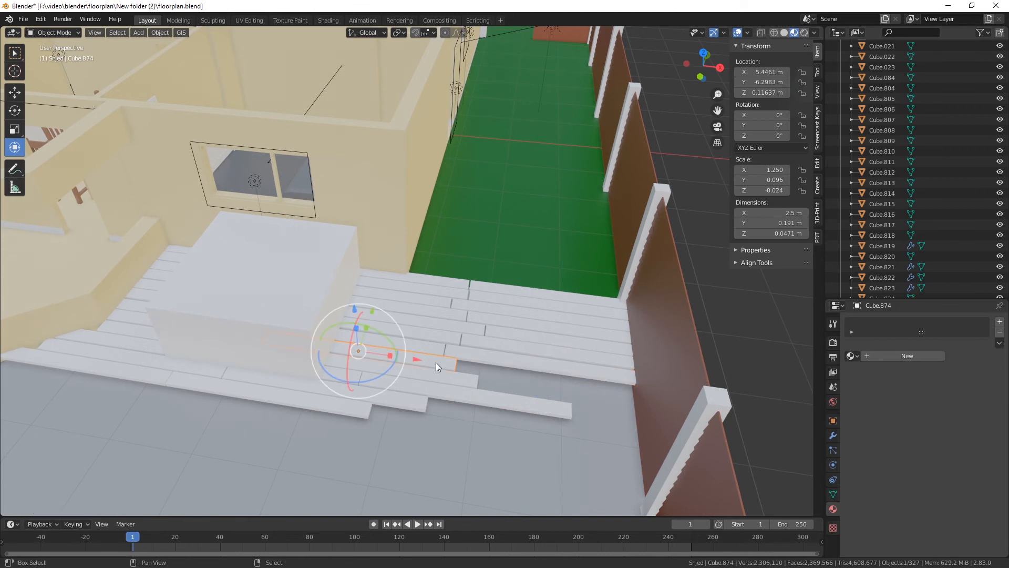
pyautogui.hotkey('shift', 'd')
pyautogui.press('x')
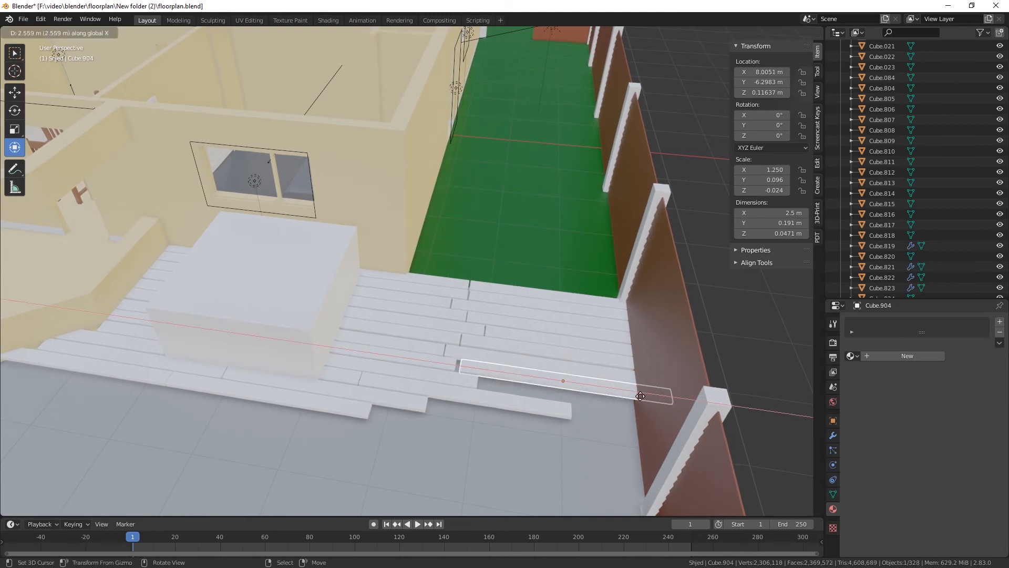
pyautogui.click(637, 396)
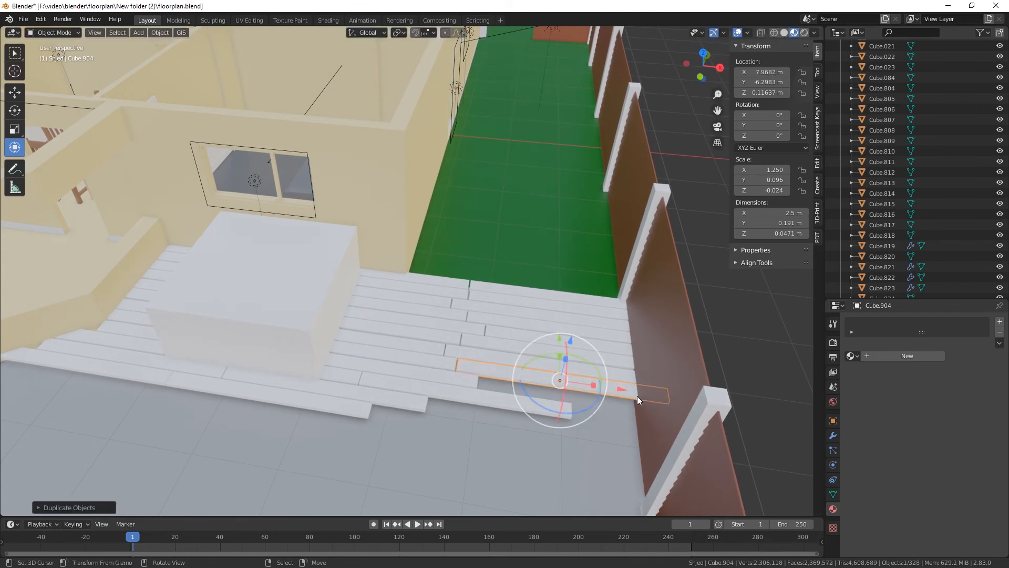
# Duplicate the end planks of the rows at Y -6.52 m and -6.73 m along X to about X 8.25 m and 9.38 m
pyautogui.click(467, 384)
pyautogui.hotkey('shift', 'd')
pyautogui.press('x')
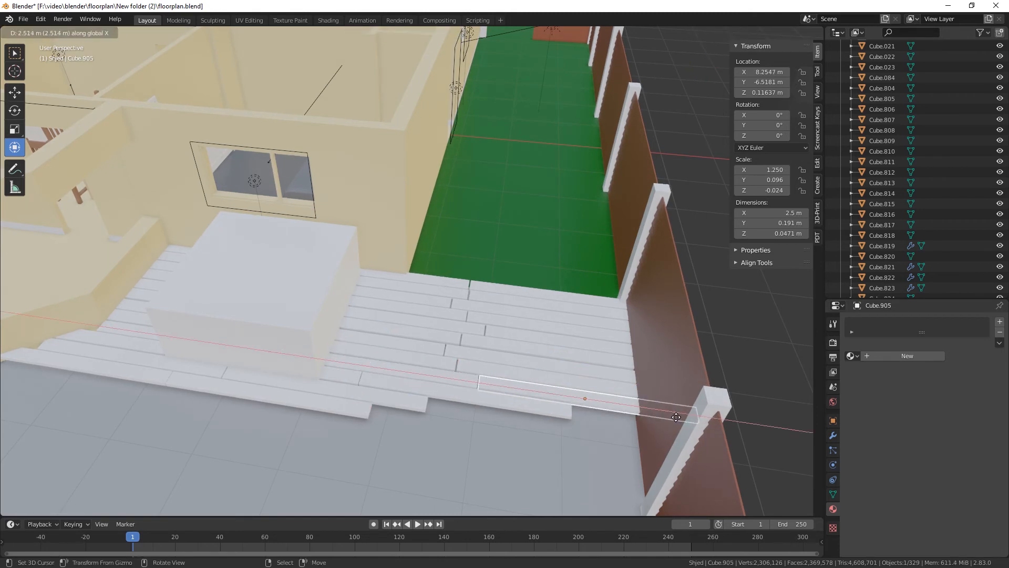
pyautogui.click(676, 417)
pyautogui.click(463, 395)
pyautogui.hotkey('shift', 'd')
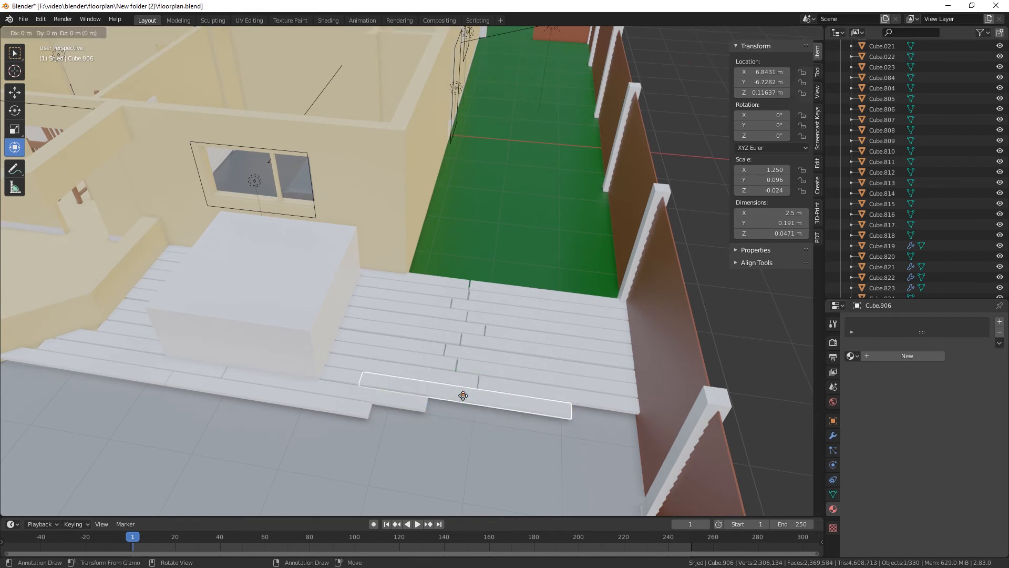
pyautogui.press('x')
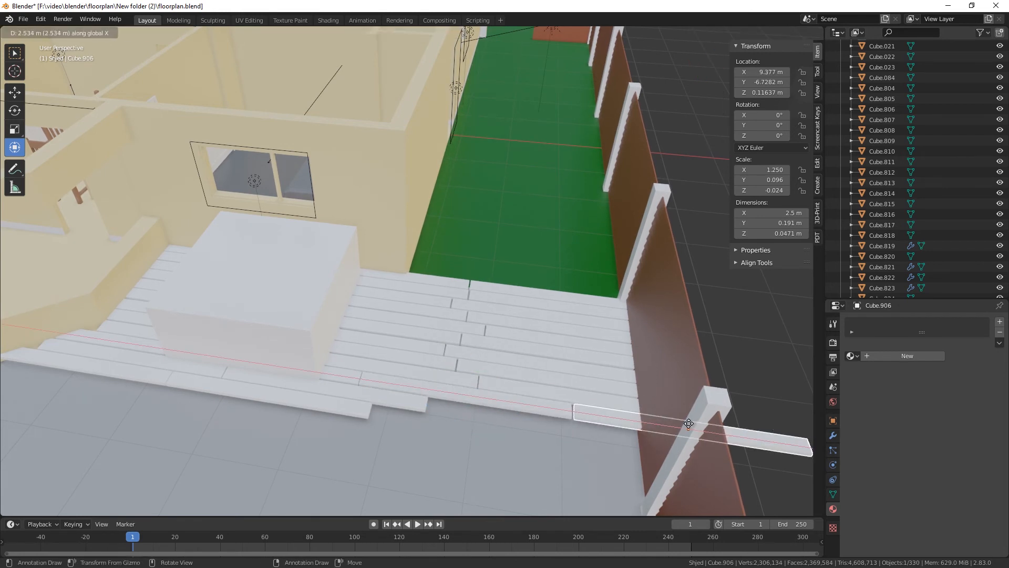
pyautogui.click(688, 423)
# Duplicate the end plank of the second-to-last row, at Y -6.95 m, along X to about X 7.72 m
pyautogui.click(400, 409)
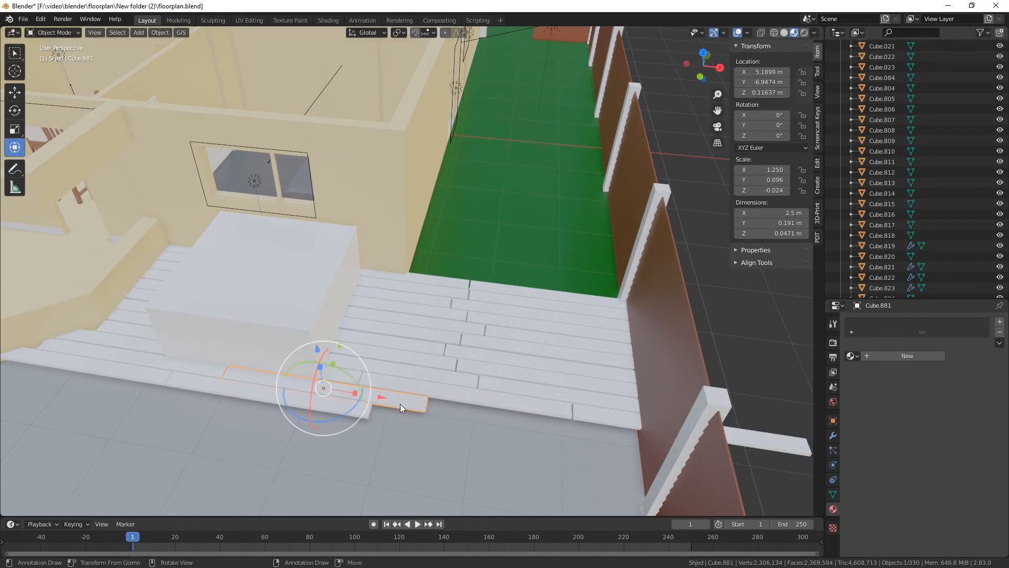
pyautogui.hotkey('shift', 'd')
pyautogui.press('x')
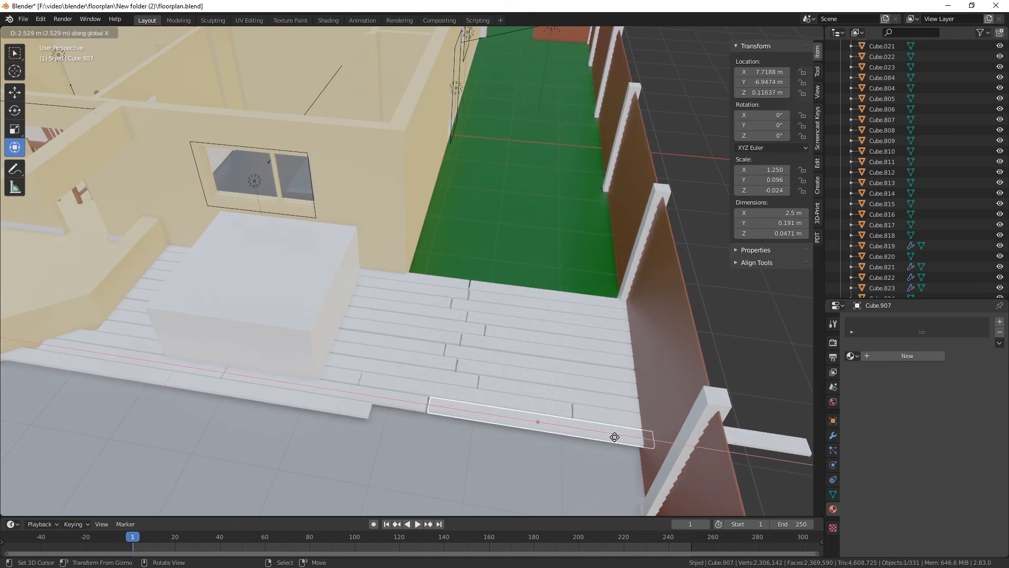
pyautogui.click(615, 437)
# Extend the outermost plank row past the fence with two end-to-end copies along X, at about X 7.09 m and 9.61 m
pyautogui.click(352, 412)
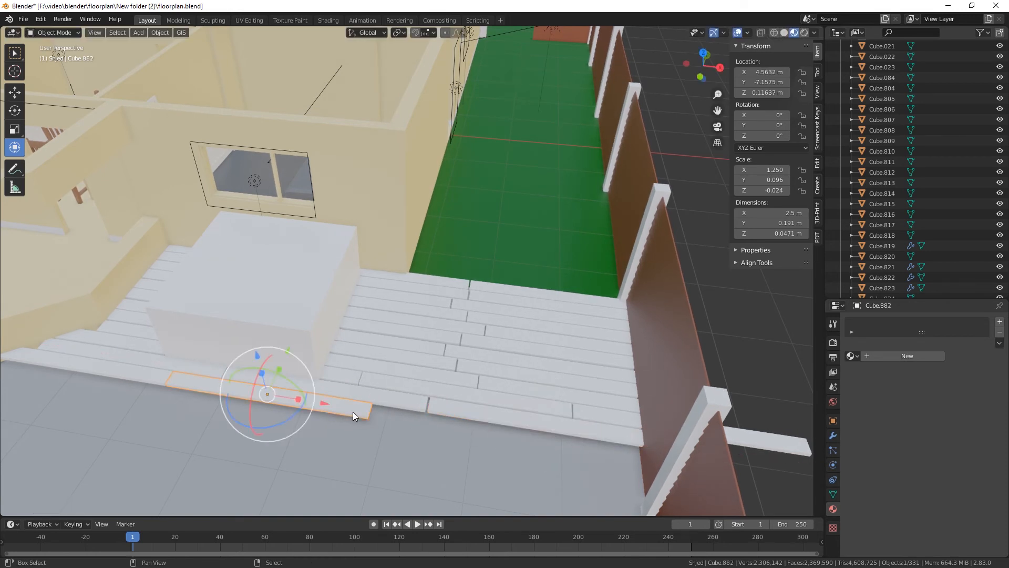
pyautogui.hotkey('shift', 'd')
pyautogui.press('x')
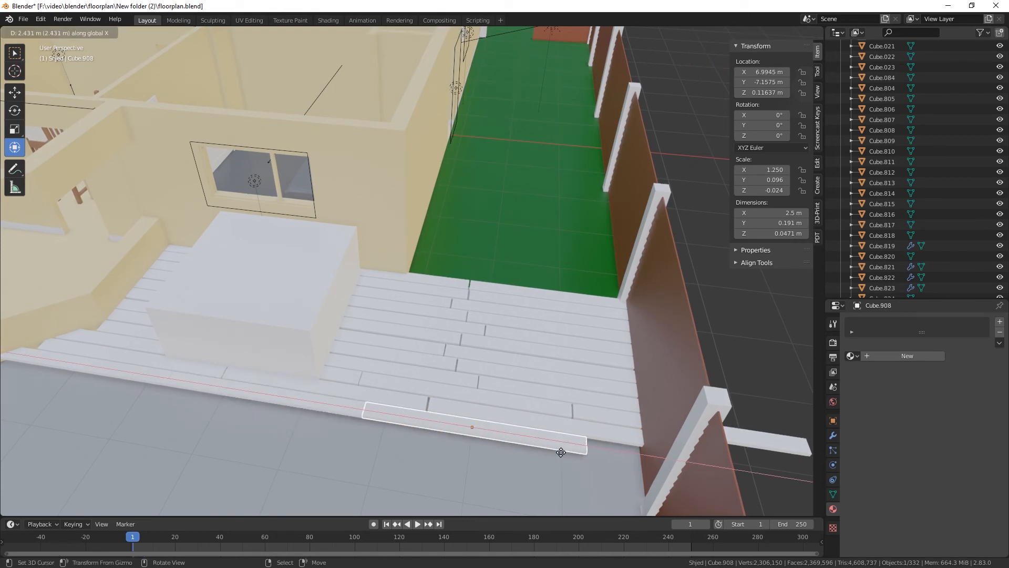
pyautogui.click(566, 453)
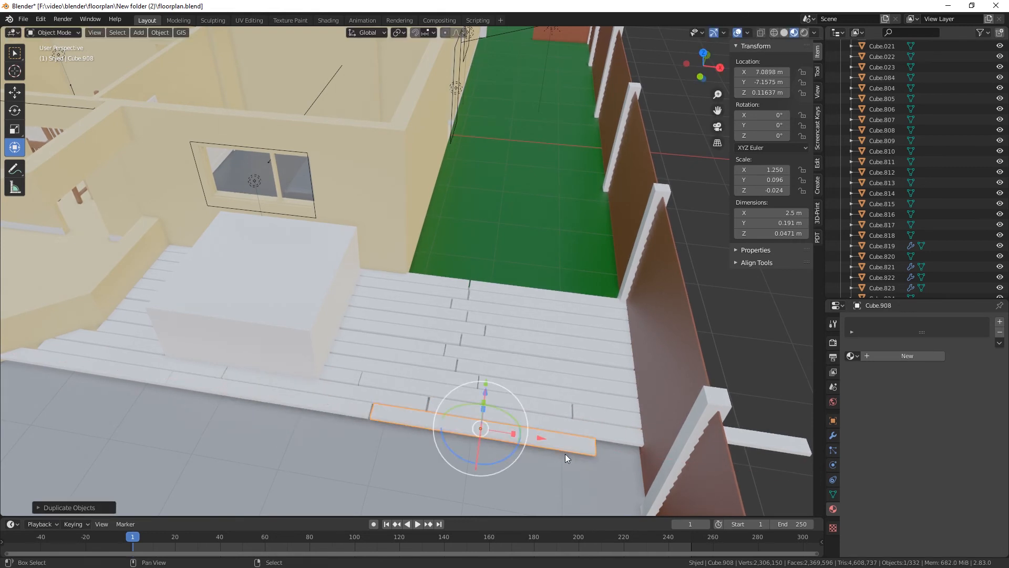
pyautogui.hotkey('shift', 'd')
pyautogui.press('x')
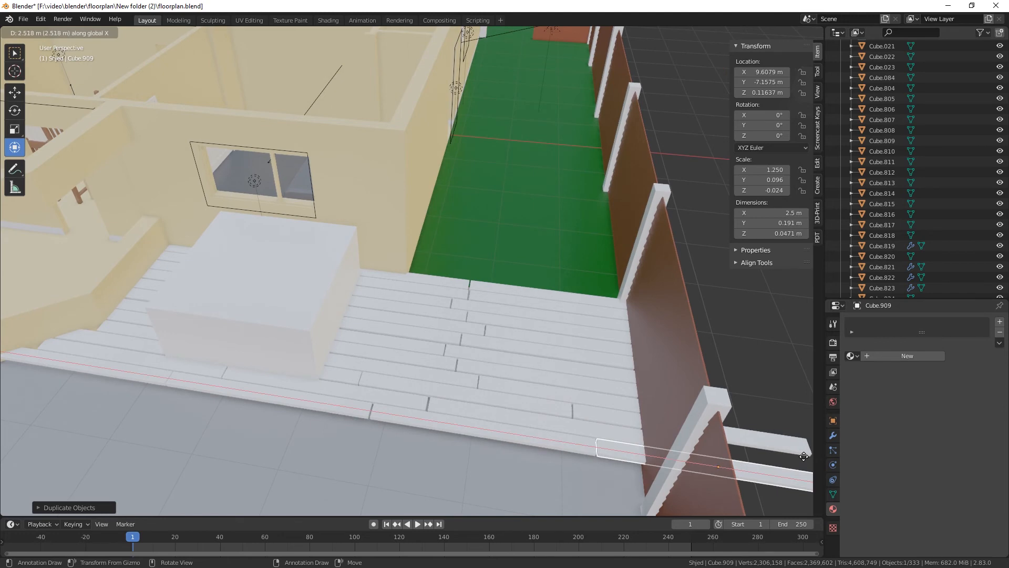
pyautogui.click(804, 456)
# Duplicate the outermost-row plank in front of the box in place and rotate the copy 90° about X
pyautogui.moveTo(606, 431); pyautogui.dragTo(457, 384, button='middle')
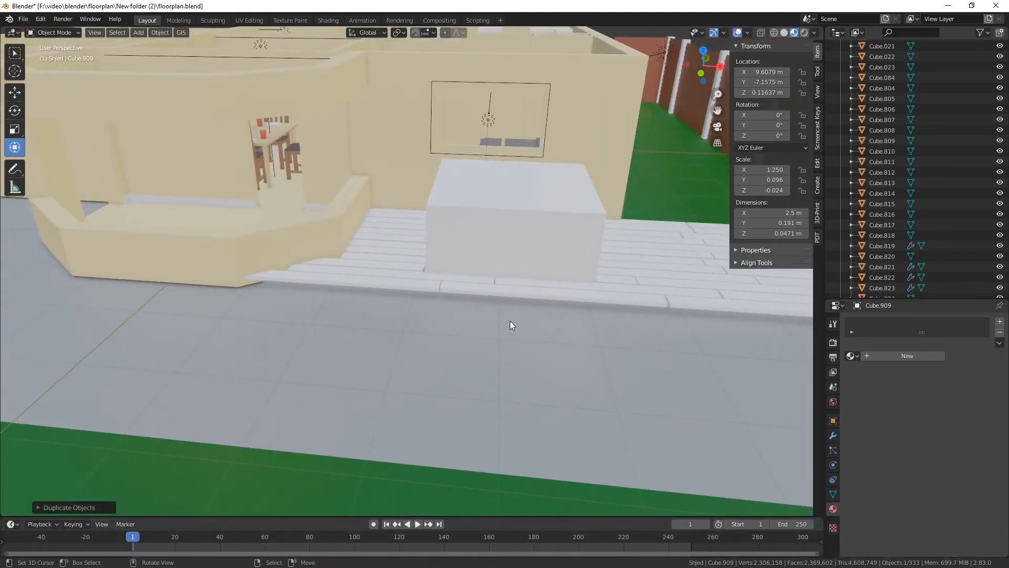
pyautogui.click(581, 296)
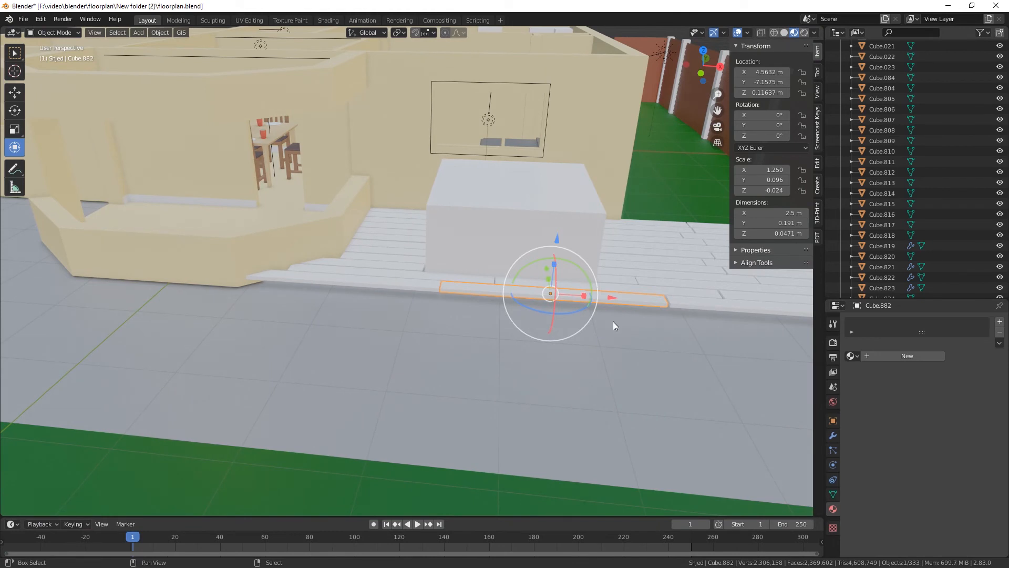
pyautogui.hotkey('shift', 'd')
pyautogui.write('r')
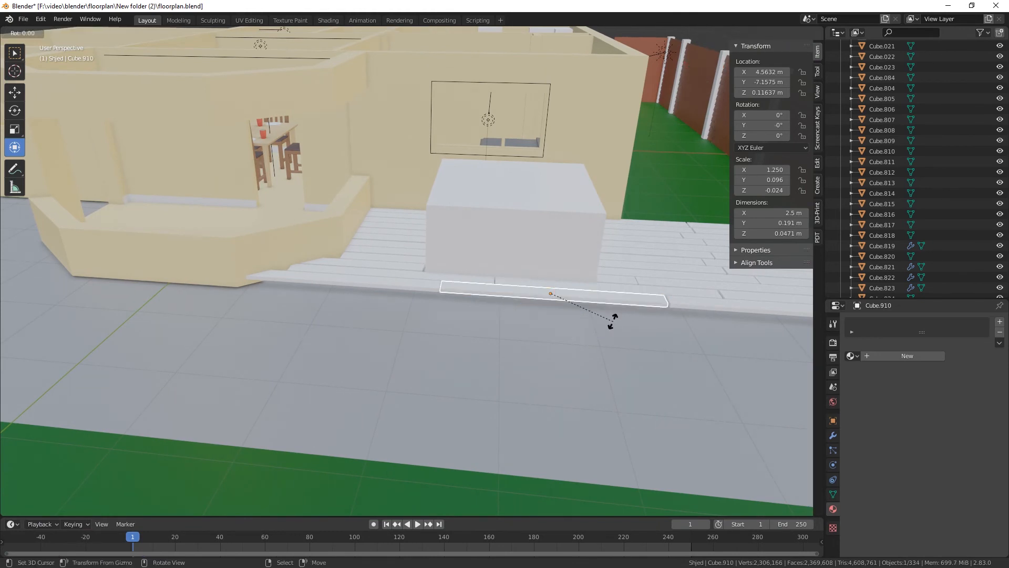
pyautogui.write('x90')
pyautogui.press('Return')
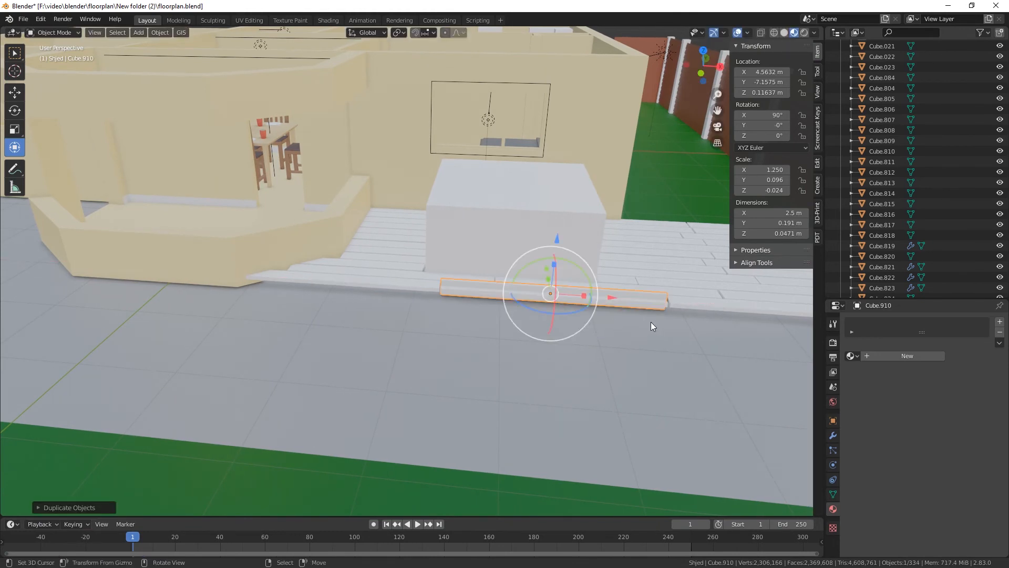
# Lower the rotated plank along Z to about -0.007 m, beneath the deck's front edge
pyautogui.moveTo(557, 240); pyautogui.dragTo(556, 249)
pyautogui.scroll(3, 617, 326)
pyautogui.keyDown('shift'); pyautogui.moveTo(566, 333); pyautogui.dragTo(541, 325, button='middle'); pyautogui.keyUp('shift')
pyautogui.moveTo(633, 261); pyautogui.dragTo(614, 272, button='middle')
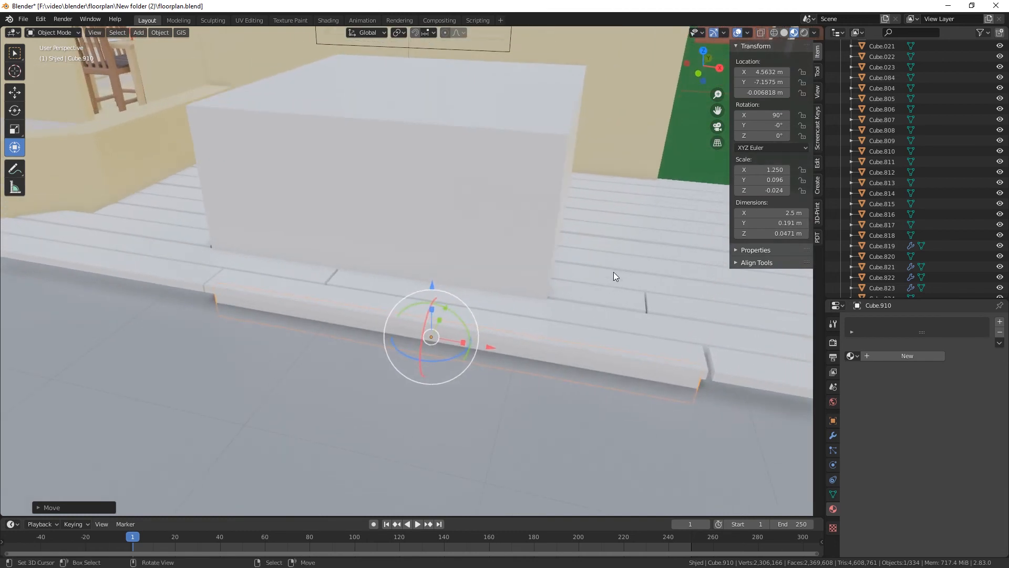
pyautogui.moveTo(534, 363); pyautogui.dragTo(501, 306, button='middle')
pyautogui.press('KP_Decimal')
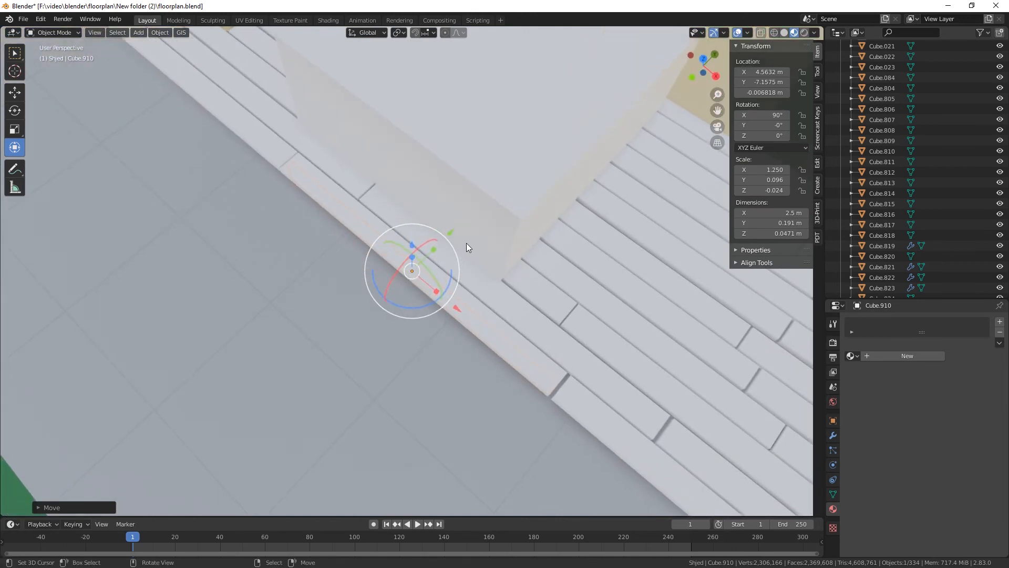
# Move the upright plank along Y to about -7.216 m and along X to about 2.218 m, at the deck's house-side front corner
pyautogui.press('g')
pyautogui.press('y')
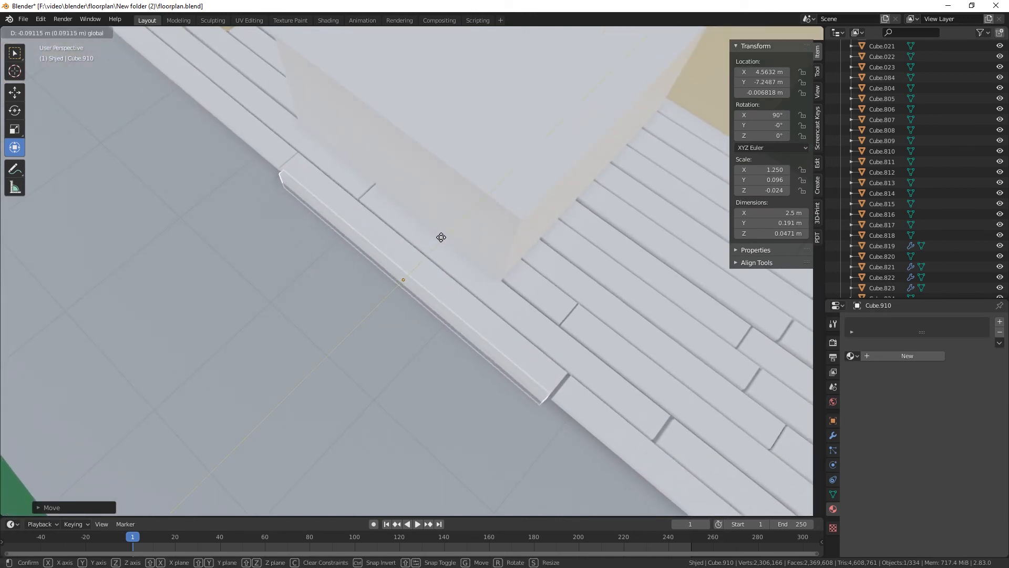
pyautogui.click(442, 233)
pyautogui.moveTo(562, 336)
pyautogui.mouseDown(button='middle')
pyautogui.moveTo(594, 285)
pyautogui.moveTo(616, 283)
pyautogui.moveTo(567, 339)
pyautogui.mouseUp(button='middle')
pyautogui.press('g')
pyautogui.press('x')
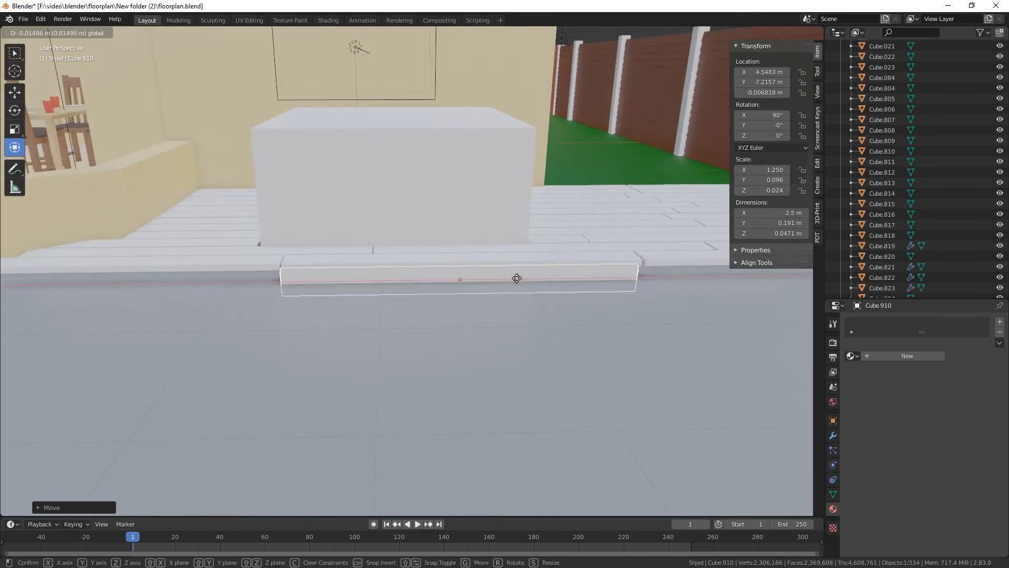
pyautogui.click(222, 282)
pyautogui.moveTo(255, 355); pyautogui.dragTo(427, 342, button='middle')
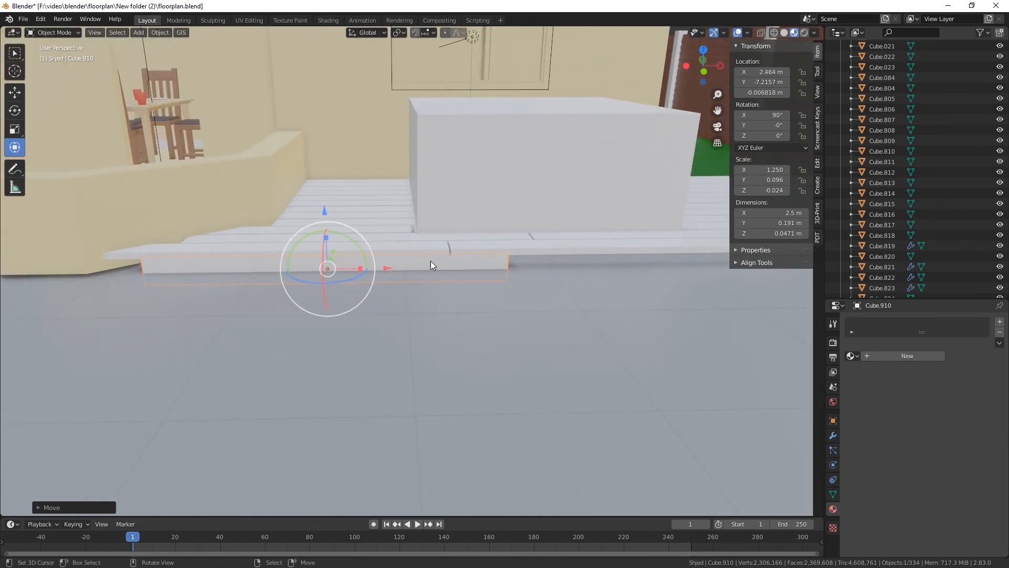
pyautogui.moveTo(388, 270); pyautogui.dragTo(394, 294)
# Duplicate the fascia plank three times end to end along X, at about 4.72 m, 7.24 m and 9.76 m
pyautogui.hotkey('shift', 'd')
pyautogui.press('x')
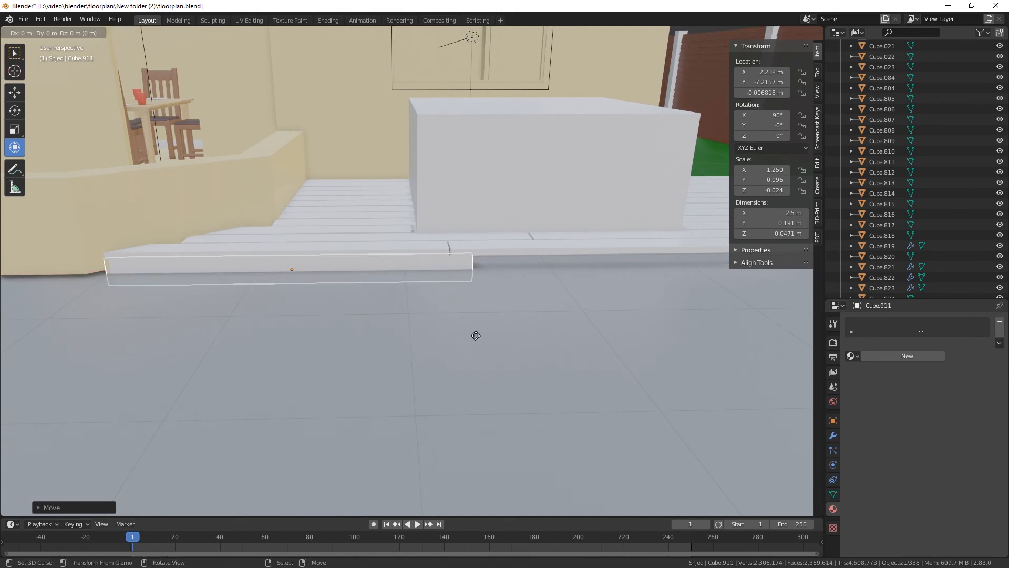
pyautogui.click(14, 355)
pyautogui.keyDown('shift'); pyautogui.moveTo(613, 349); pyautogui.dragTo(245, 408, button='middle'); pyautogui.keyUp('shift')
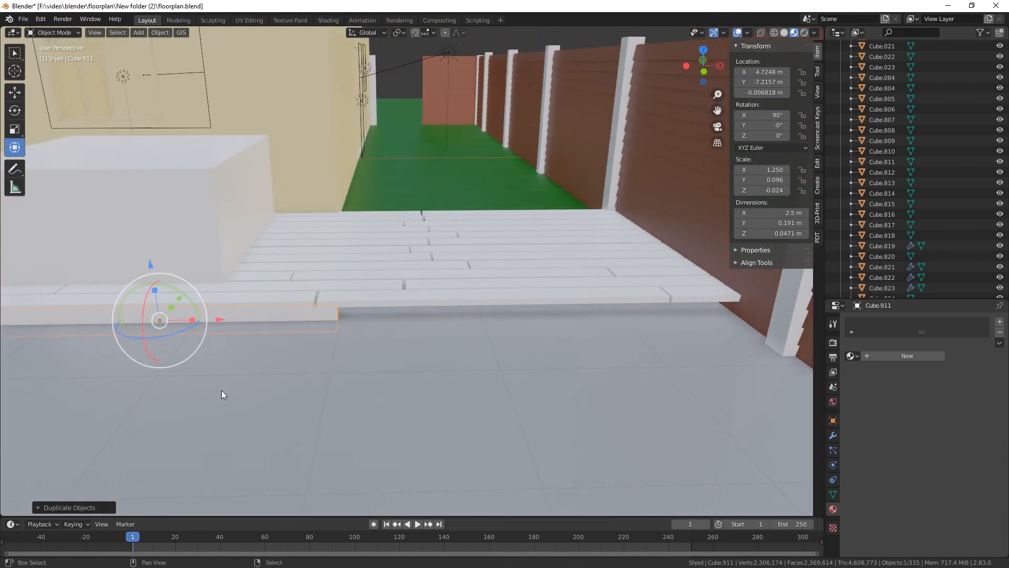
pyautogui.hotkey('shift', 'd')
pyautogui.press('x')
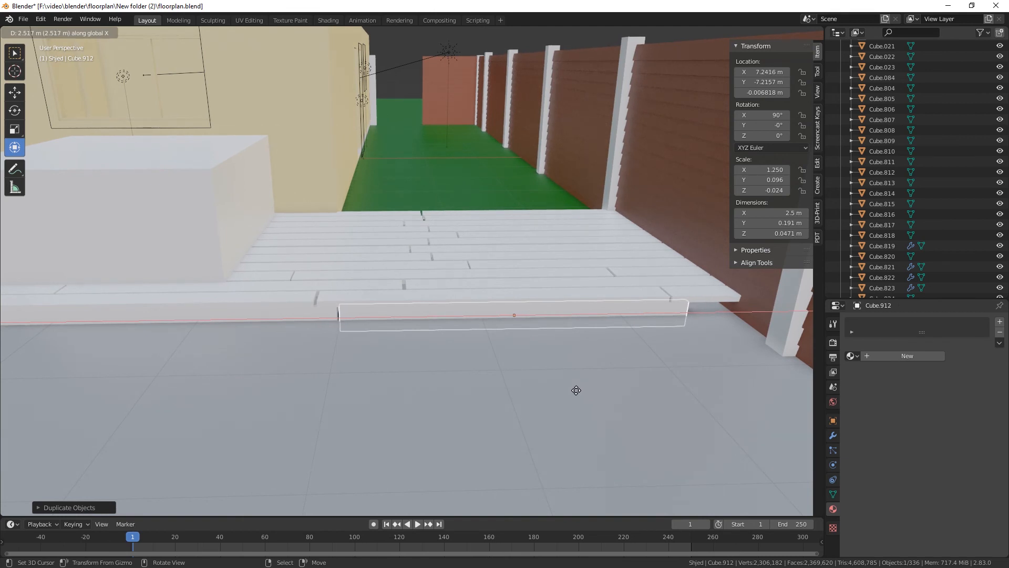
pyautogui.click(576, 390)
pyautogui.hotkey('shift', 'd')
pyautogui.press('x')
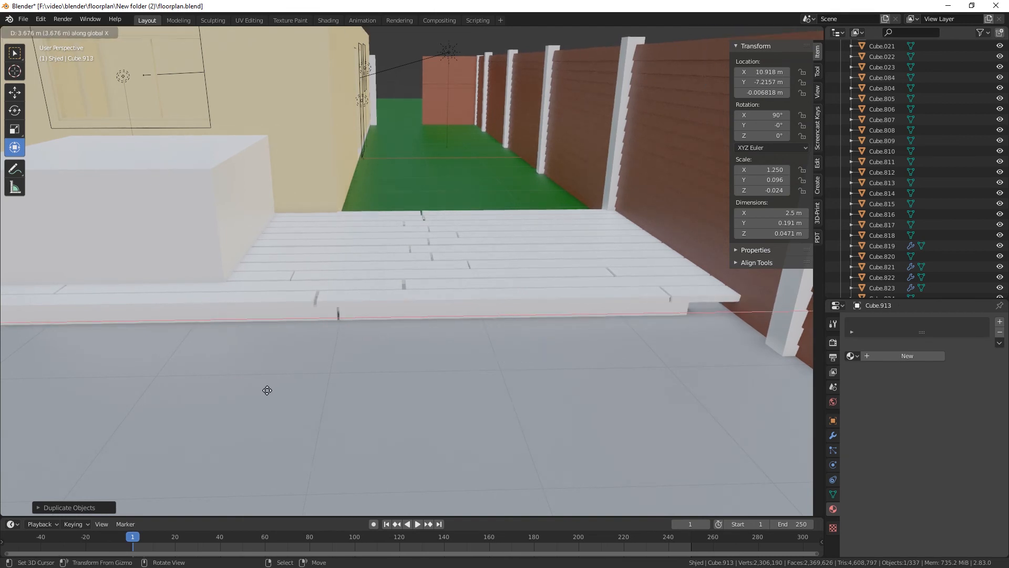
pyautogui.click(116, 394)
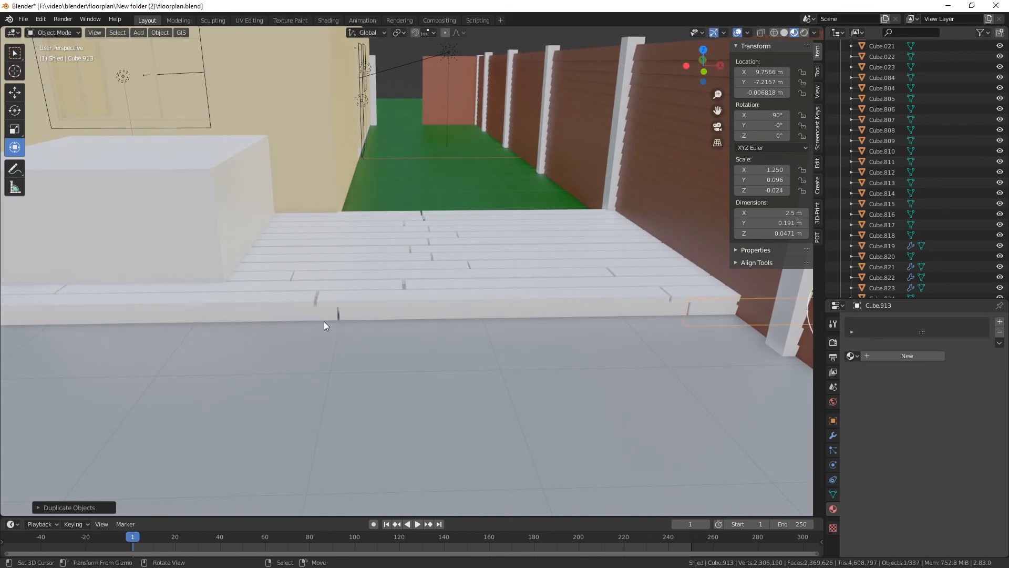
# Duplicate the fascia plank at X 7.24 m in place and rotate the copy 90° about X
pyautogui.click(397, 316)
pyautogui.moveTo(549, 416)
pyautogui.mouseDown(button='middle')
pyautogui.moveTo(518, 417)
pyautogui.moveTo(568, 420)
pyautogui.mouseUp(button='middle')
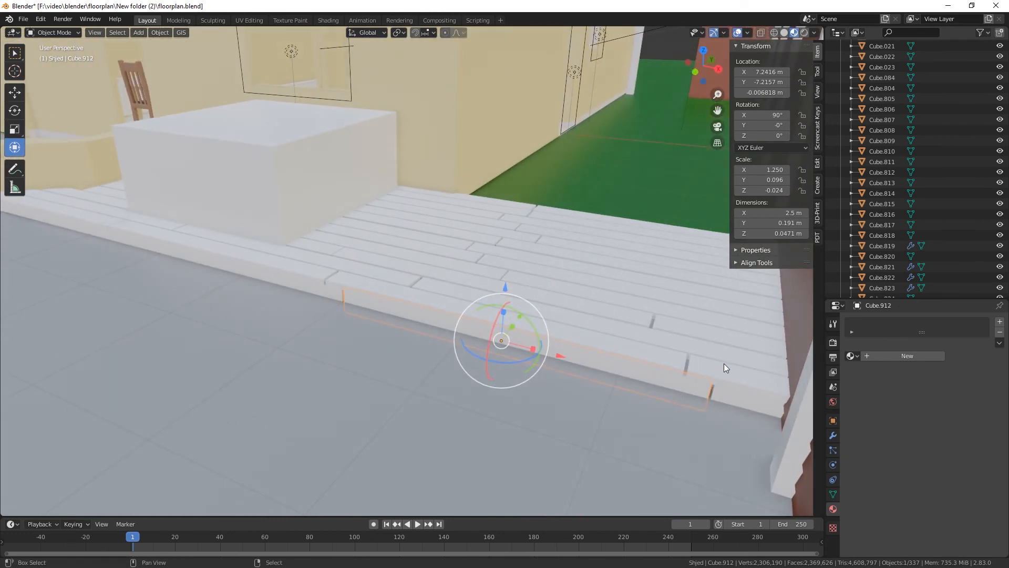
pyautogui.hotkey('shift', 'd')
pyautogui.write('r')
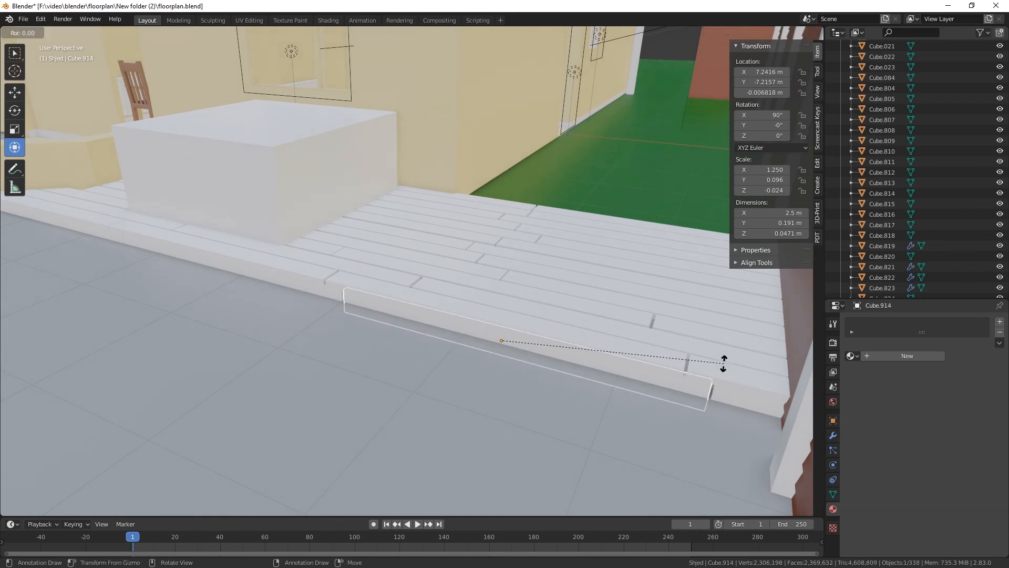
pyautogui.write('x90')
pyautogui.press('Return')
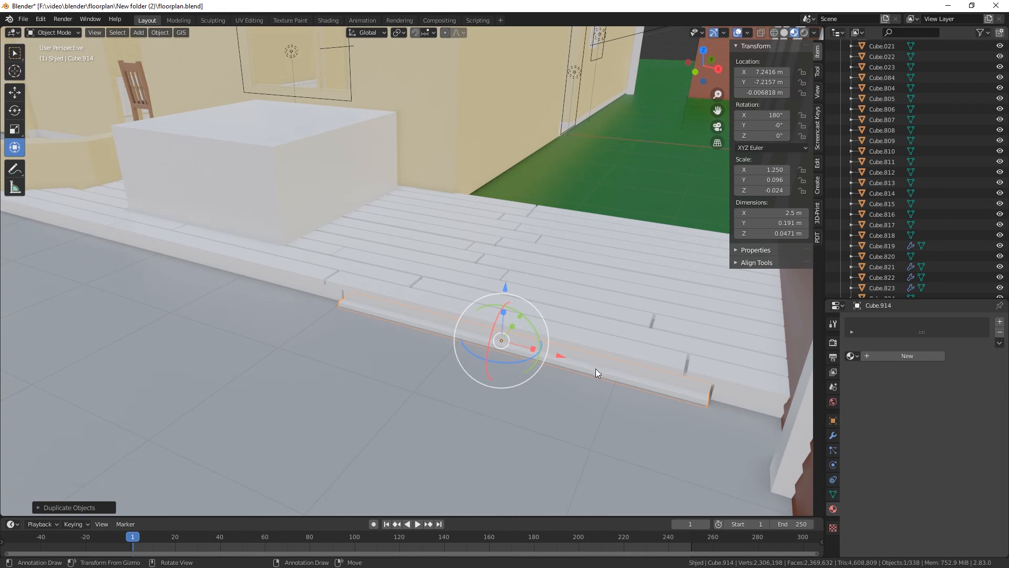
# Set the flat copy as a front step at about Y -7.28 m and Z 0.01 m, thickened to about 0.066 m
pyautogui.moveTo(596, 368); pyautogui.dragTo(544, 345, button='middle')
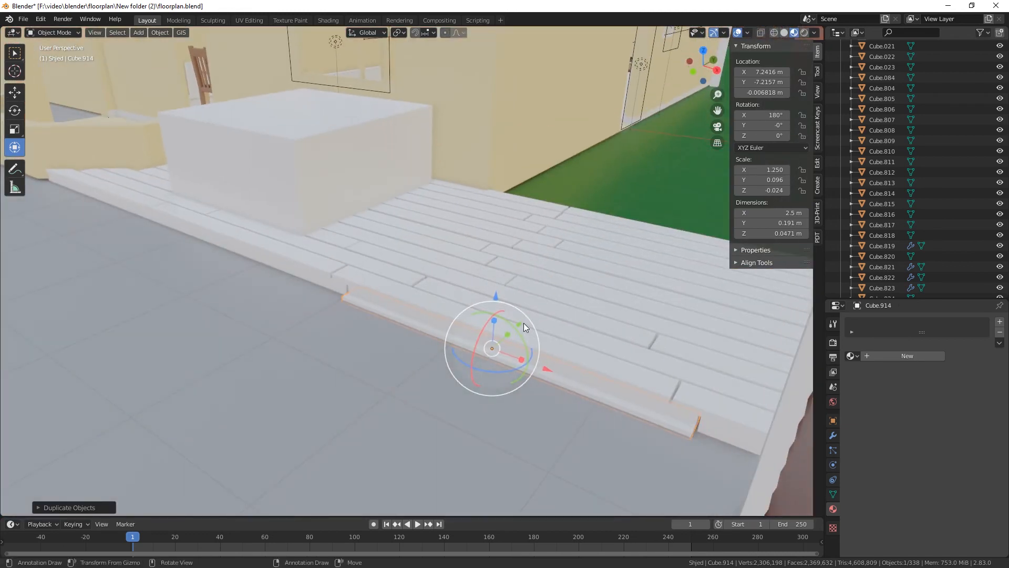
pyautogui.moveTo(523, 323); pyautogui.dragTo(492, 291)
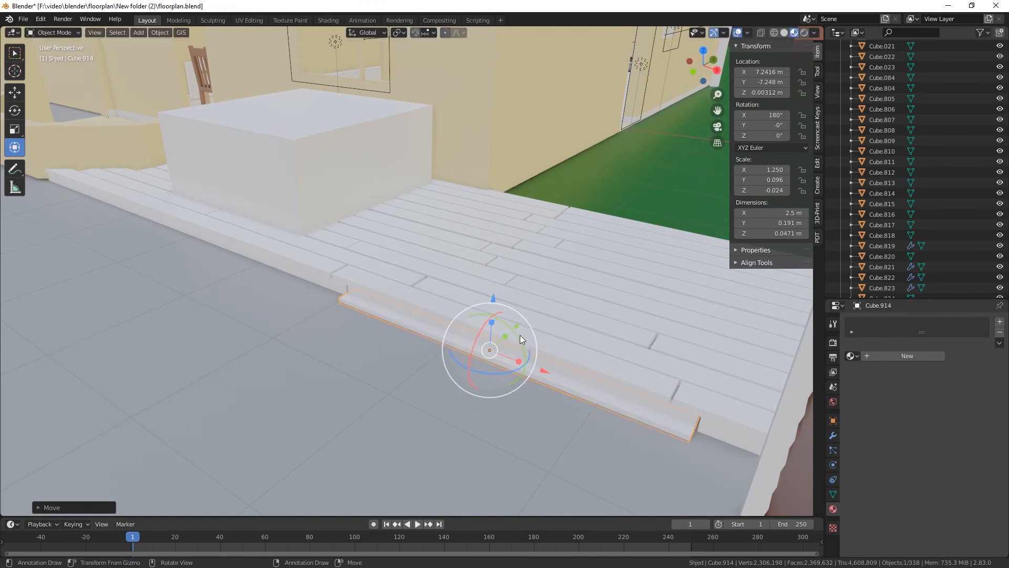
pyautogui.moveTo(519, 335); pyautogui.dragTo(514, 322)
pyautogui.moveTo(514, 322); pyautogui.dragTo(696, 420, button='middle')
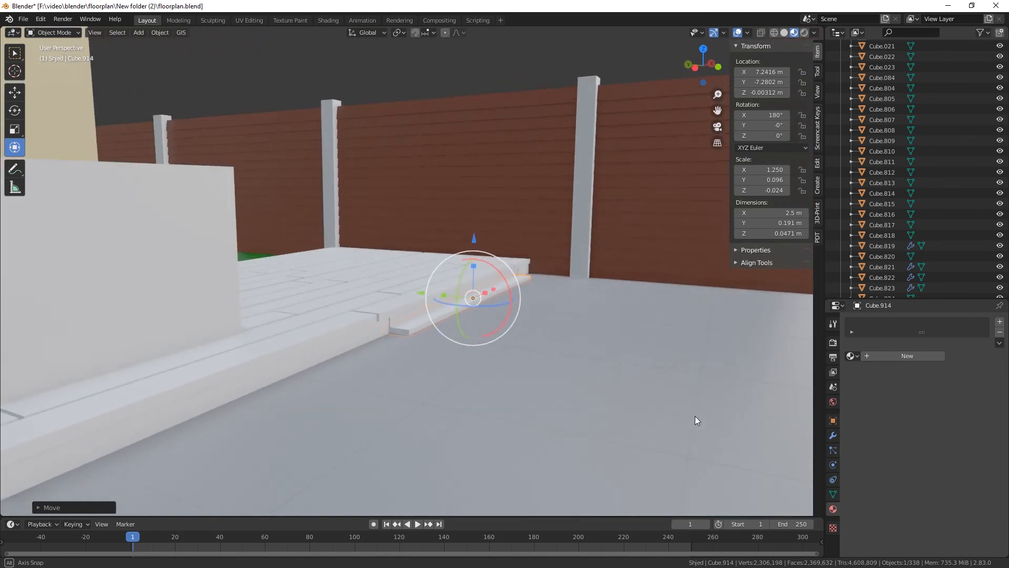
pyautogui.moveTo(474, 240)
pyautogui.mouseDown()
pyautogui.moveTo(474, 263)
pyautogui.moveTo(473, 233)
pyautogui.mouseUp()
pyautogui.moveTo(522, 350); pyautogui.dragTo(500, 412, button='middle')
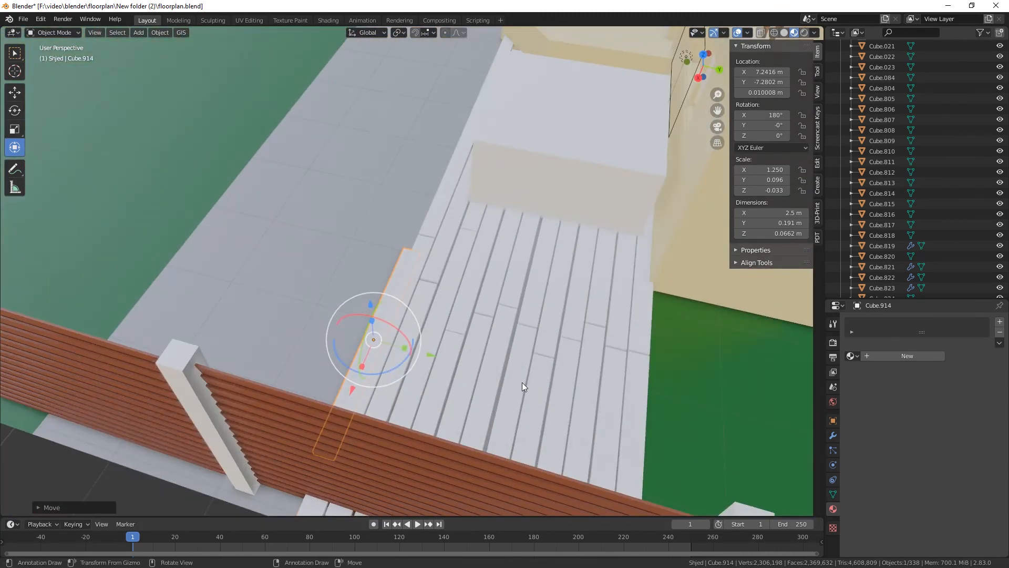
# Duplicate the step plank along Y to about -4.61 m, at the deck's rear edge beside the house
pyautogui.hotkey('shift', 'd')
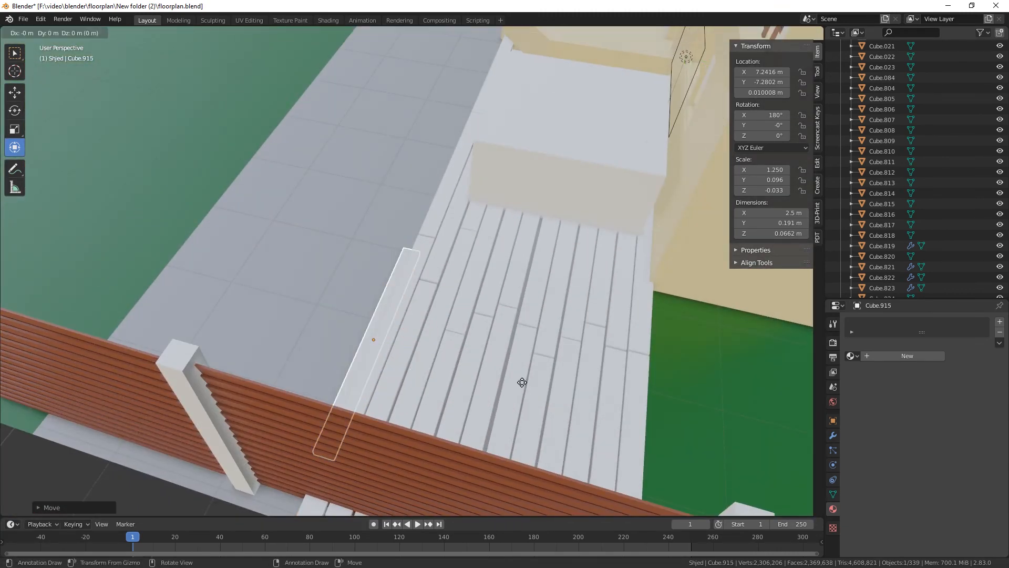
pyautogui.press('y')
pyautogui.click(812, 404)
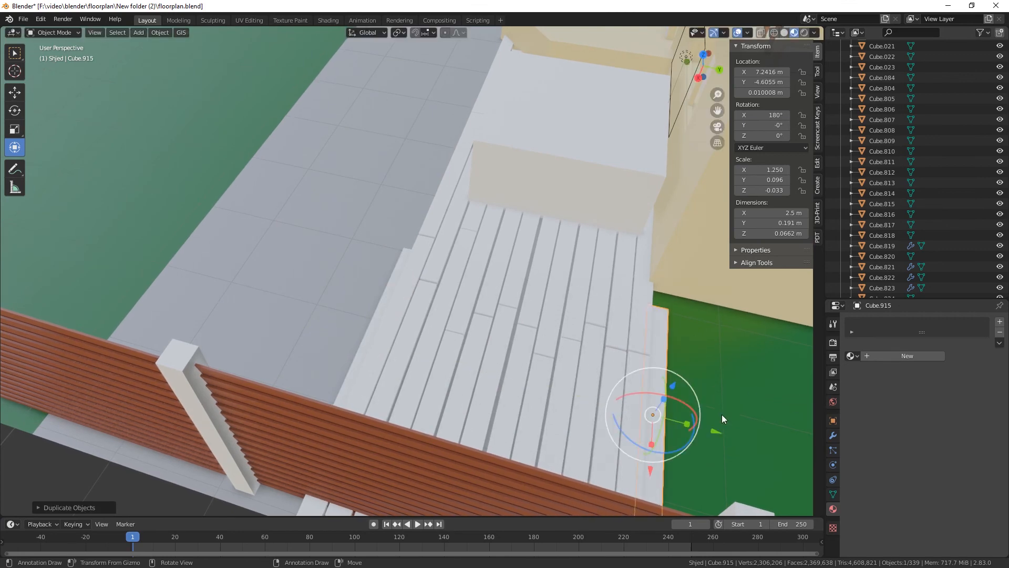
pyautogui.moveTo(721, 414); pyautogui.dragTo(606, 367, button='middle')
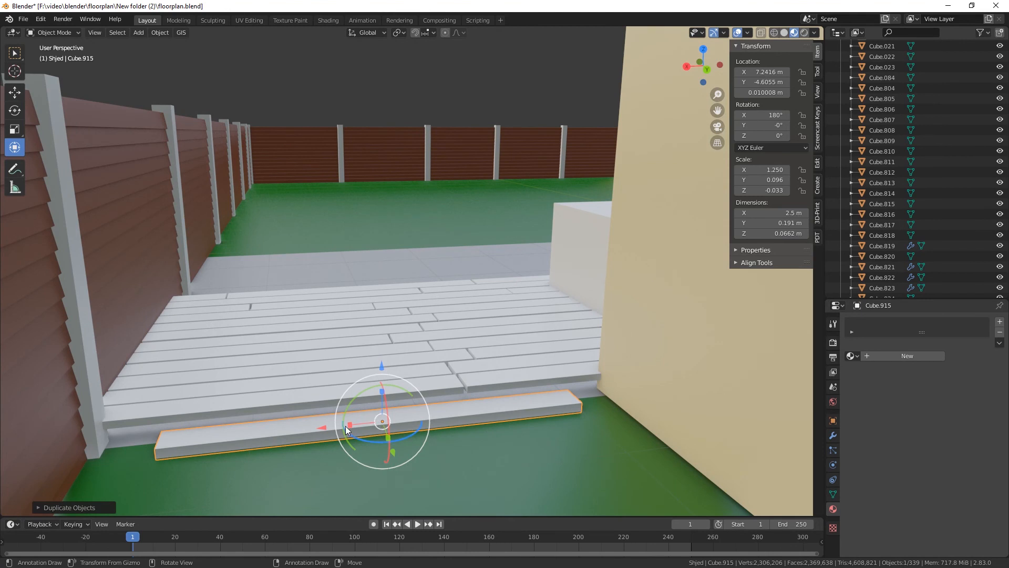
# Stretch the rear step plank along X to about 2.97 m and shift it along X to about 7.25 m
pyautogui.press('s')
pyautogui.press('x')
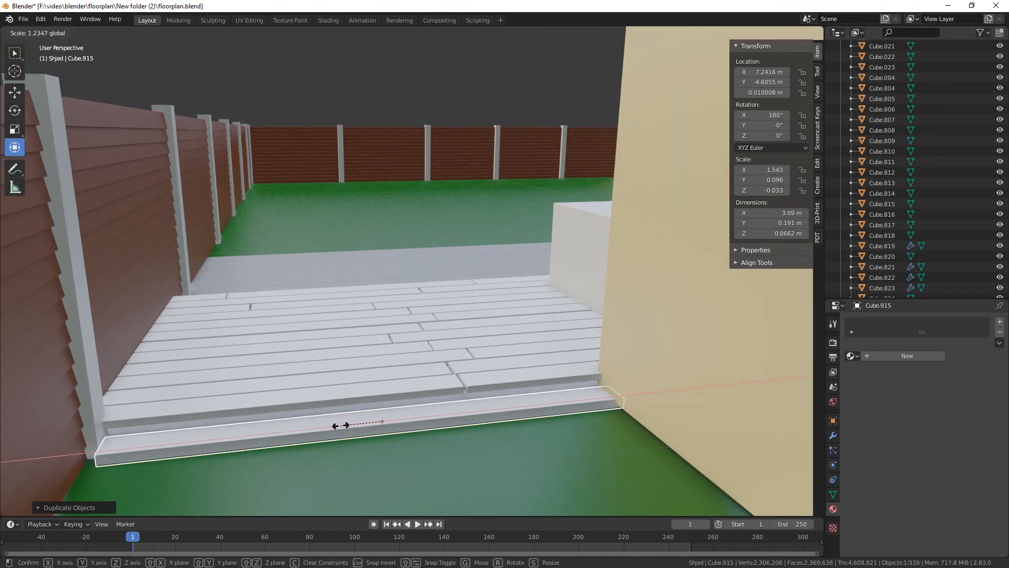
pyautogui.click(341, 425)
pyautogui.press('g')
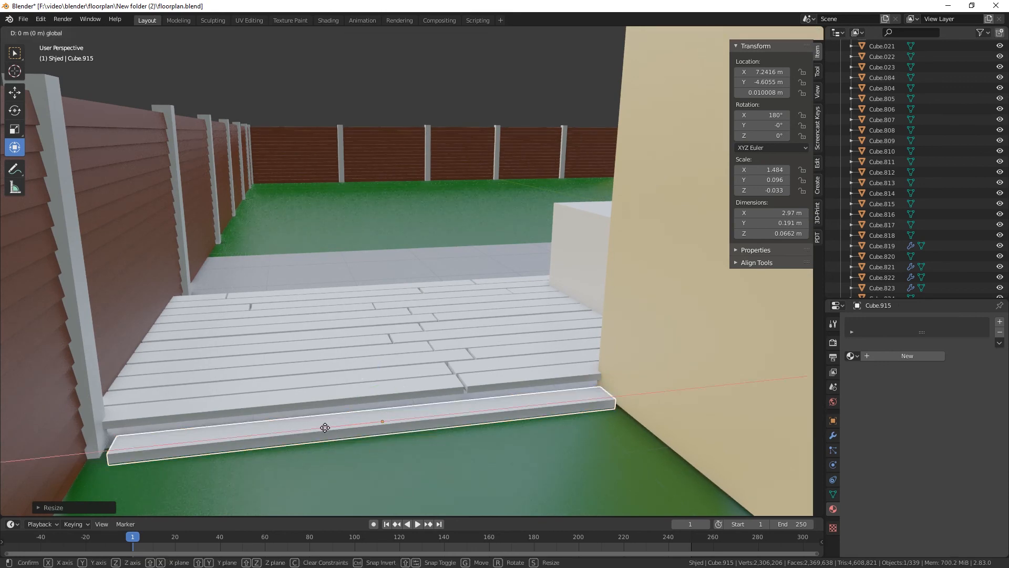
pyautogui.press('x')
pyautogui.click(331, 441)
pyautogui.moveTo(367, 495); pyautogui.dragTo(492, 283, button='middle')
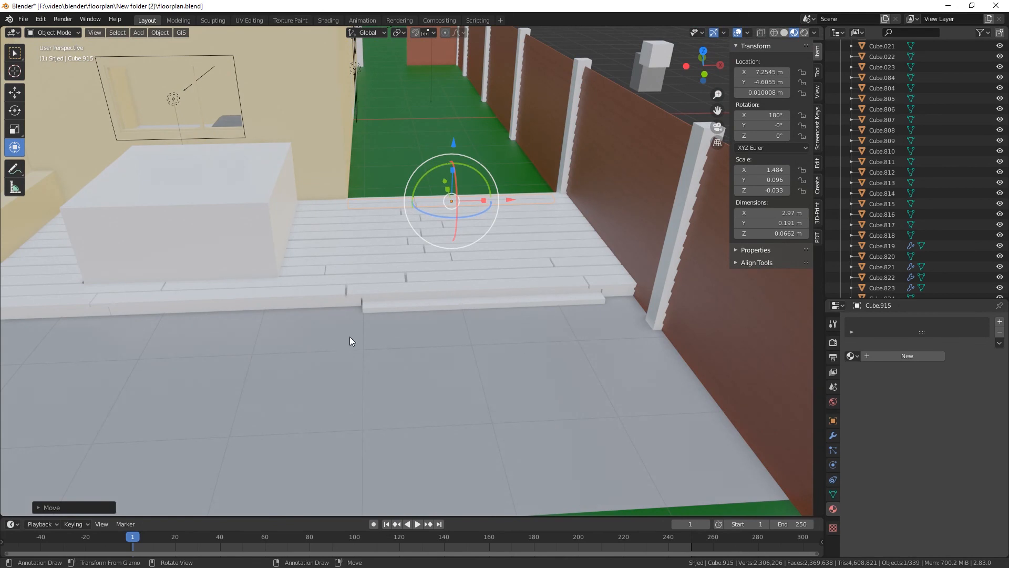
# Examine the finished deck and its steps in relation to the house, patio and garden
pyautogui.moveTo(318, 347); pyautogui.dragTo(450, 356, button='middle')
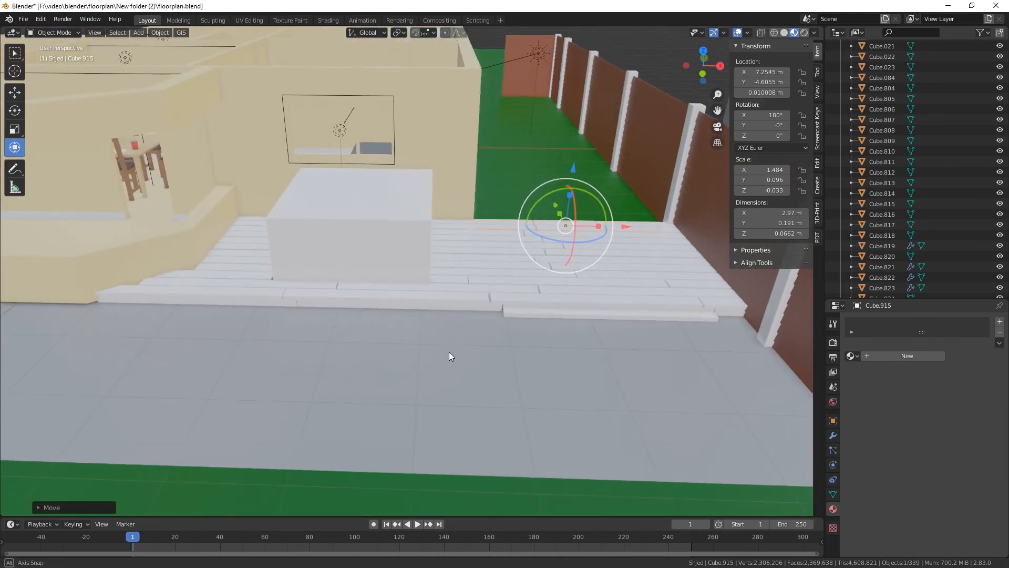
pyautogui.scroll(-3, 449, 353)
pyautogui.moveTo(377, 238); pyautogui.dragTo(449, 273, button='middle')
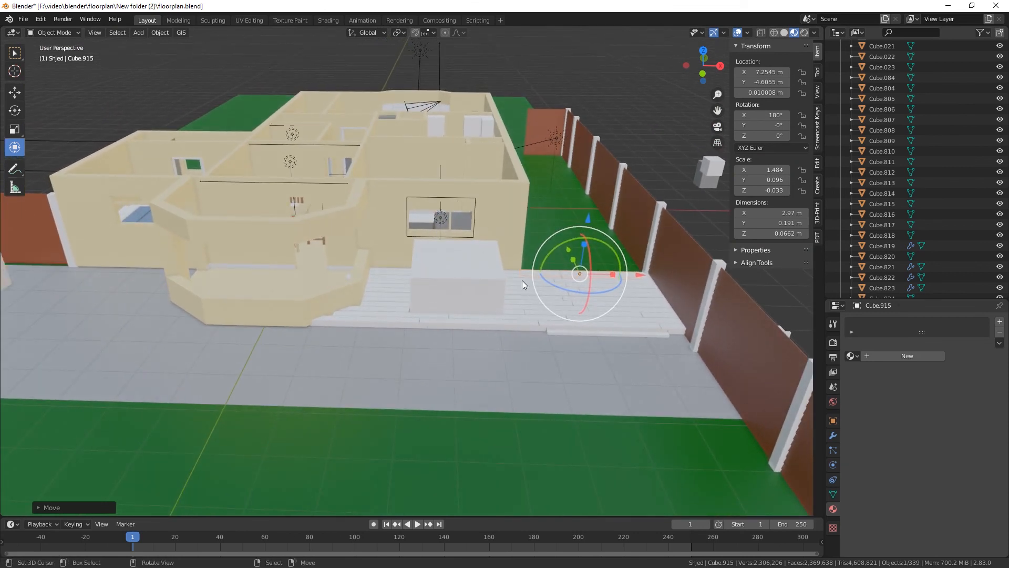
pyautogui.scroll(-3, 523, 378)
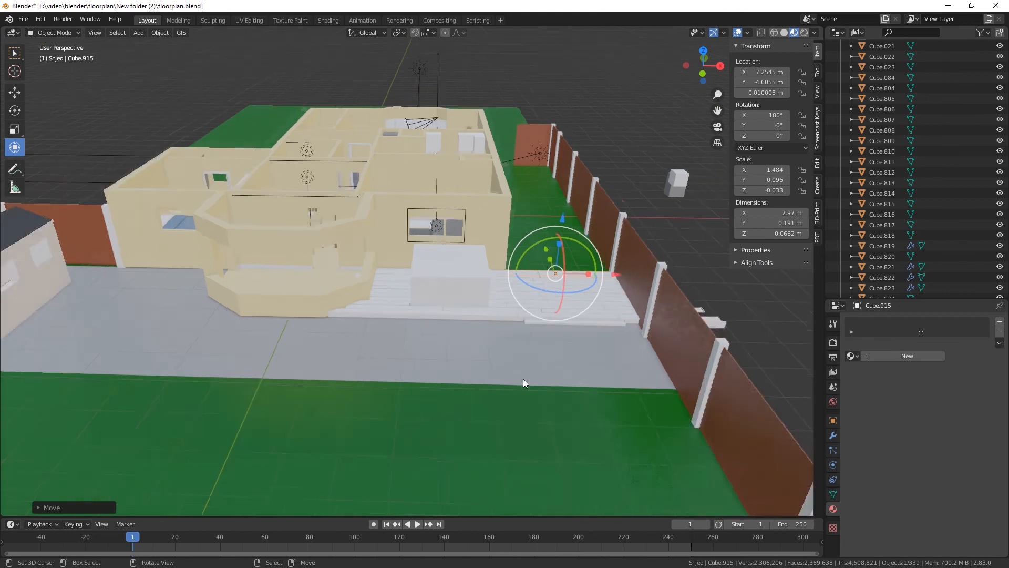
pyautogui.keyDown('shift'); pyautogui.moveTo(384, 360); pyautogui.dragTo(458, 385, button='middle'); pyautogui.keyUp('shift')
pyautogui.moveTo(515, 370); pyautogui.dragTo(562, 376, button='middle')
pyautogui.moveTo(421, 361); pyautogui.dragTo(484, 360, button='middle')
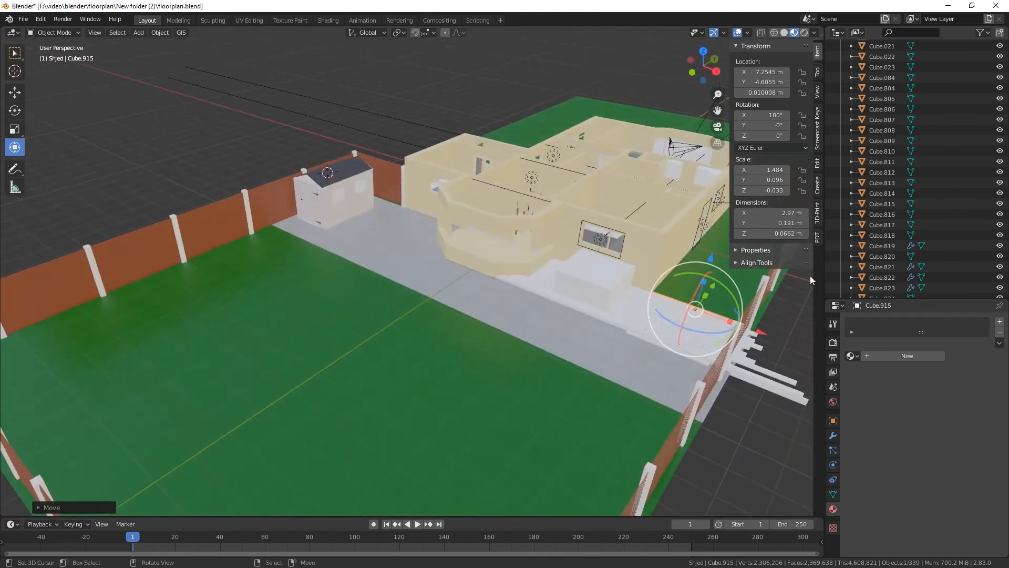
# Unhide the Roof collection to view the house with its roof, and exclude that collection from the view layer
pyautogui.scroll(7, 906, 162)
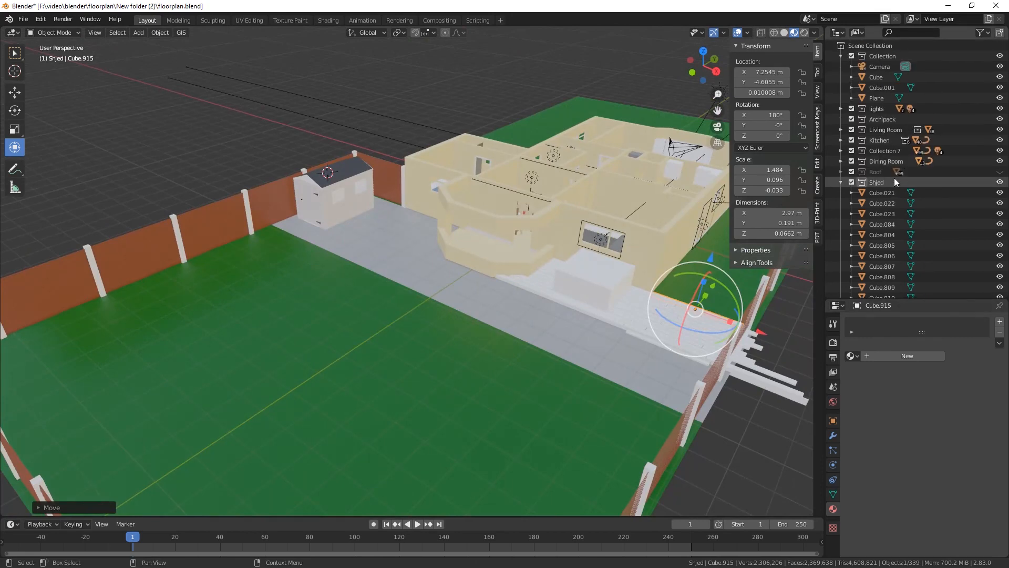
pyautogui.click(999, 171)
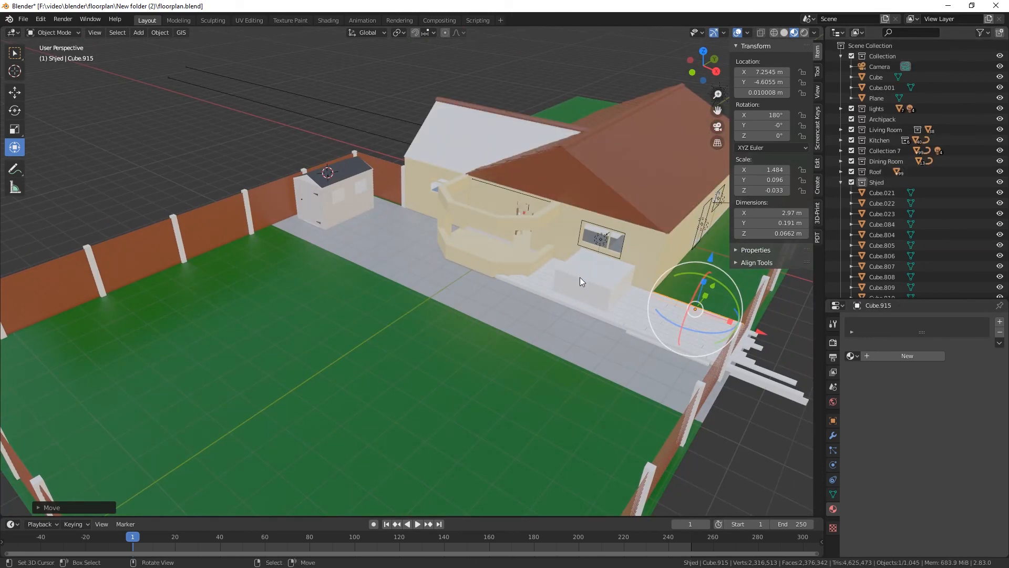
pyautogui.moveTo(579, 277)
pyautogui.mouseDown(button='middle')
pyautogui.moveTo(618, 272)
pyautogui.moveTo(582, 283)
pyautogui.mouseUp(button='middle')
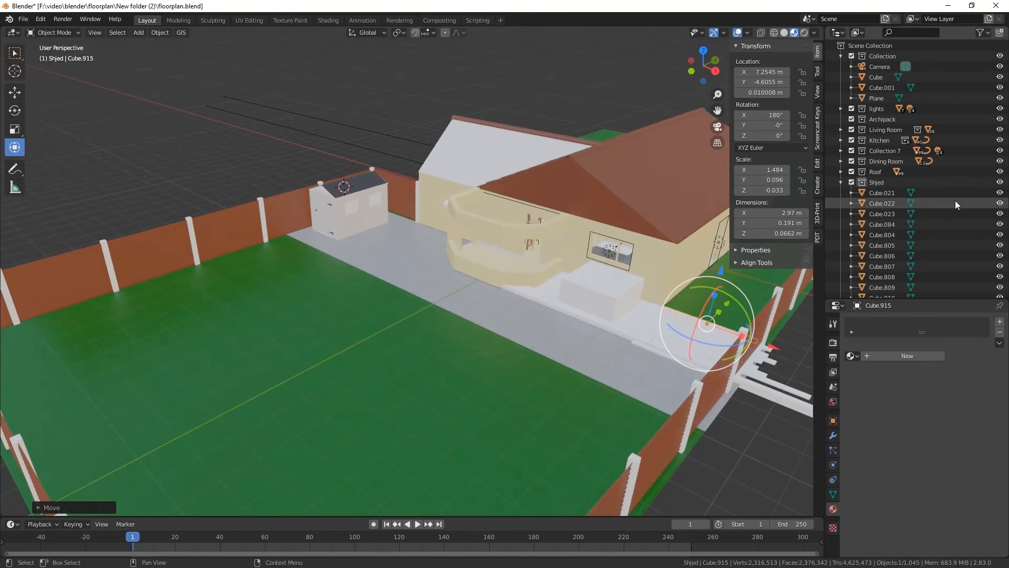
pyautogui.click(852, 171)
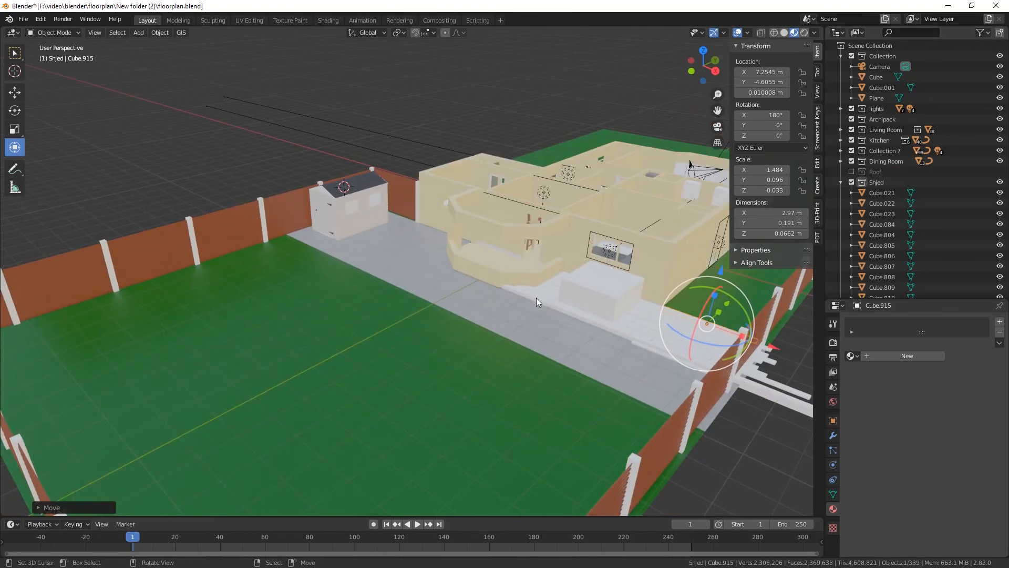
# Inspect the whole plot from several angles, including the roofless house, lawn, patio, shed, deck and surrounding fence
pyautogui.moveTo(537, 297); pyautogui.dragTo(540, 238, button='middle')
pyautogui.moveTo(506, 301); pyautogui.dragTo(366, 375, button='middle')
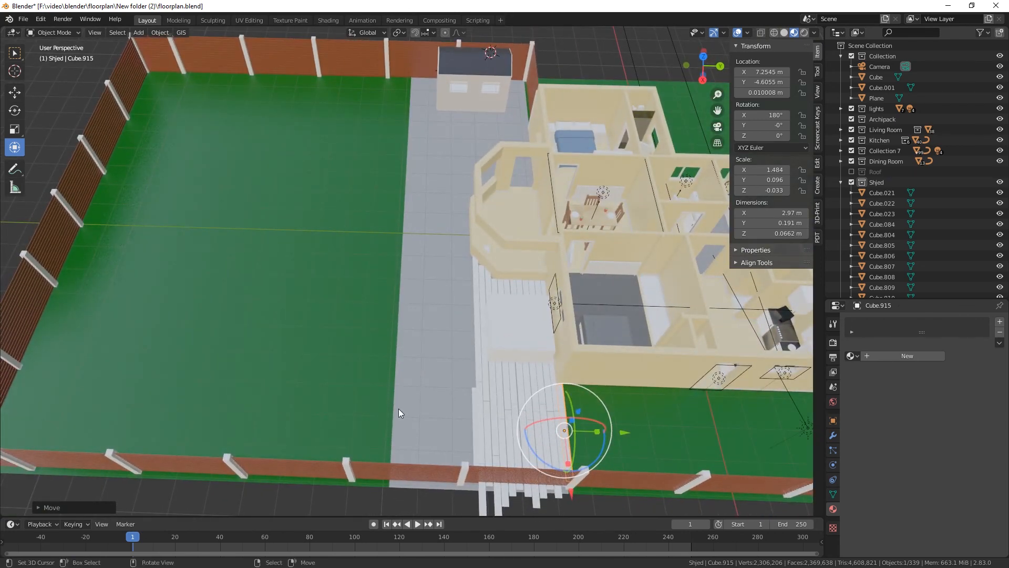
pyautogui.moveTo(357, 327); pyautogui.dragTo(270, 263, button='middle')
pyautogui.moveTo(276, 347); pyautogui.dragTo(235, 276, button='middle')
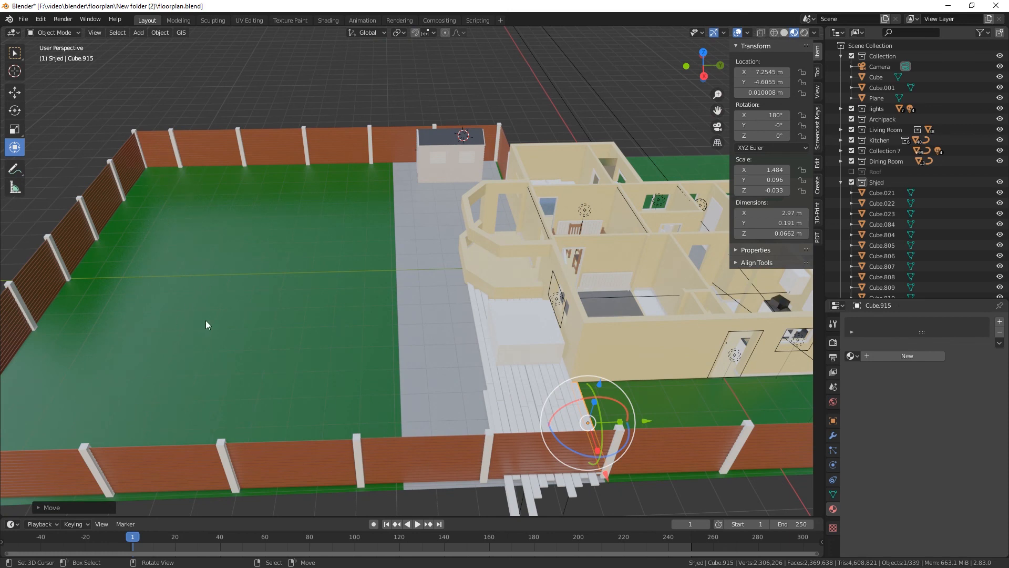
pyautogui.moveTo(314, 377); pyautogui.dragTo(478, 173, button='middle')
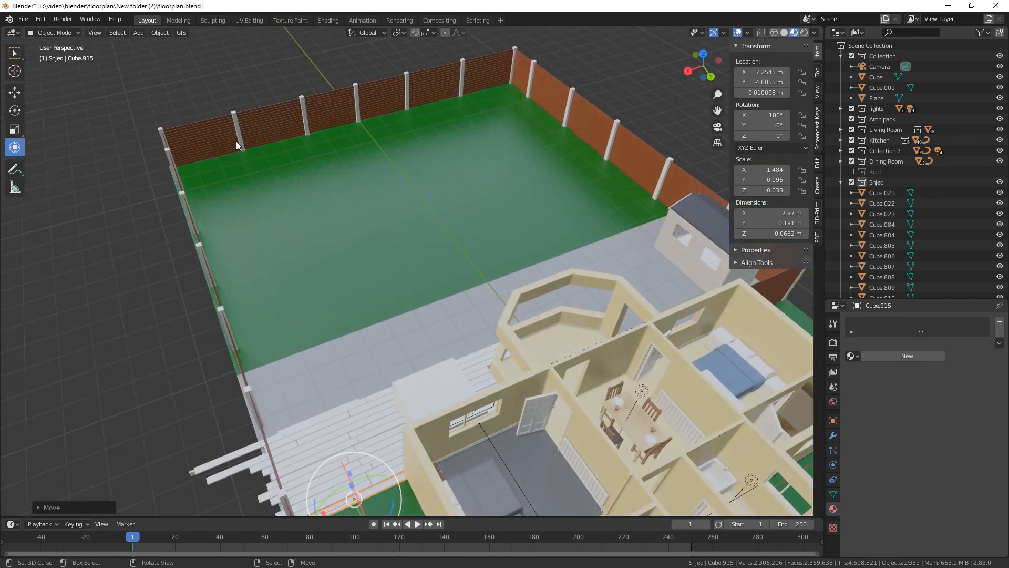
pyautogui.moveTo(400, 224); pyautogui.dragTo(484, 231, button='middle')
pyautogui.scroll(2, 357, 266)
pyautogui.moveTo(371, 261); pyautogui.dragTo(466, 279, button='middle')
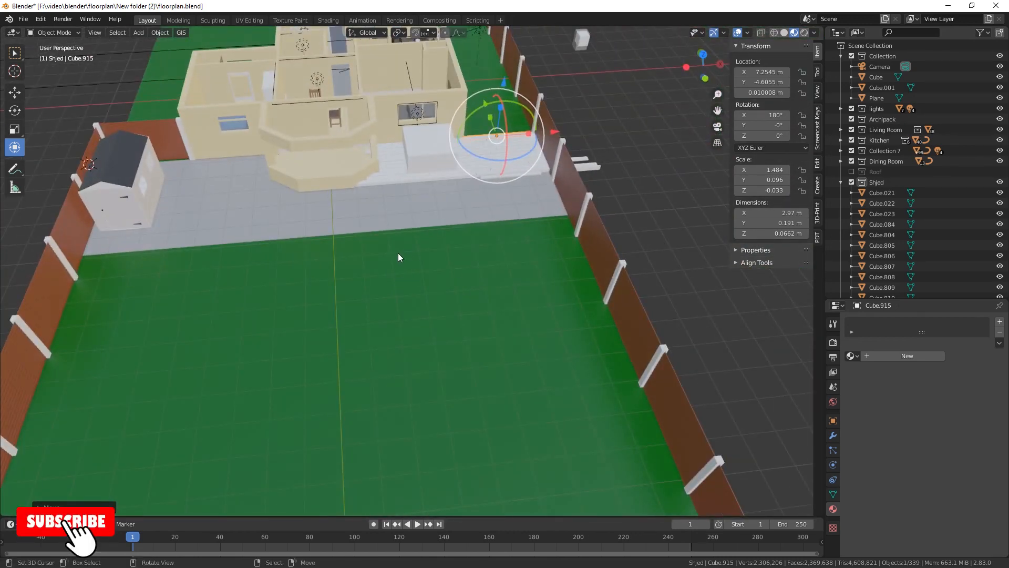
pyautogui.moveTo(455, 290); pyautogui.dragTo(362, 341, button='middle')
pyautogui.scroll(-5, 390, 320)
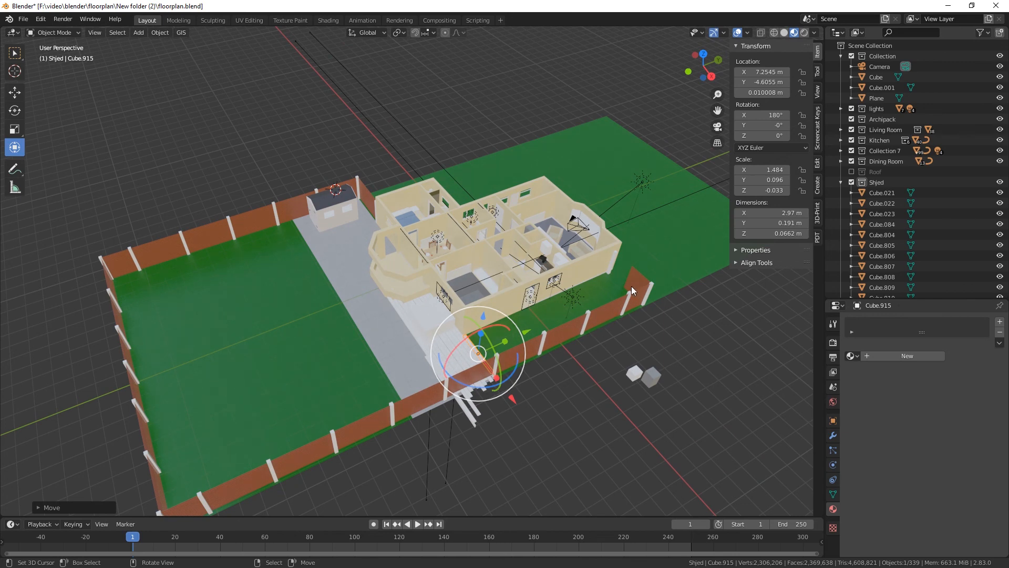
pyautogui.moveTo(408, 348); pyautogui.dragTo(345, 380, button='middle')
pyautogui.scroll(3, 429, 349)
pyautogui.scroll(-3, 342, 377)
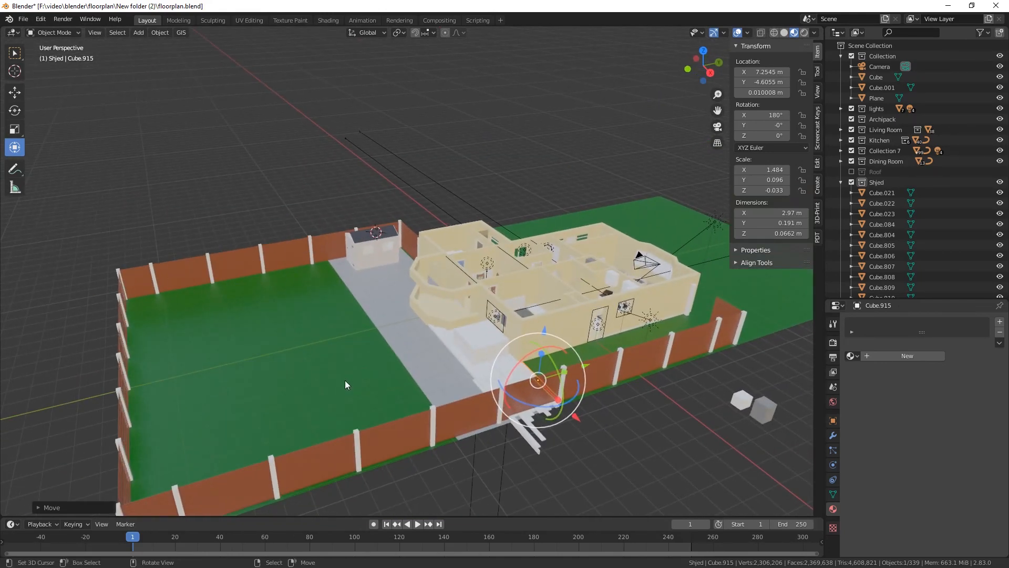